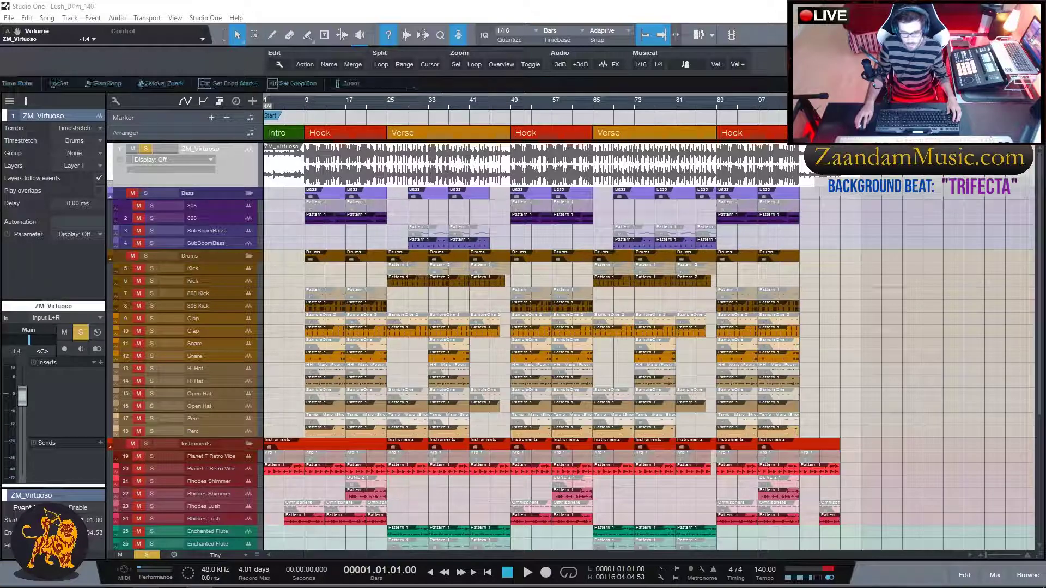
Play the song from the start and look through all arrangement tracks from ZM_Virtuoso down to Tape Stop and back.
key("space")
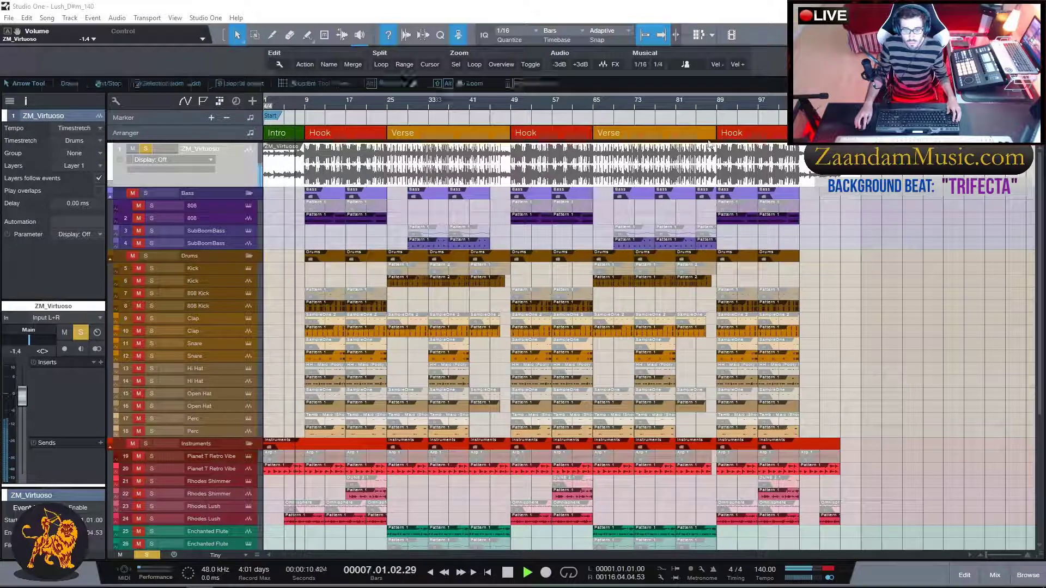
scroll(896, 288, "down", 1)
scroll(896, 288, "down", 2)
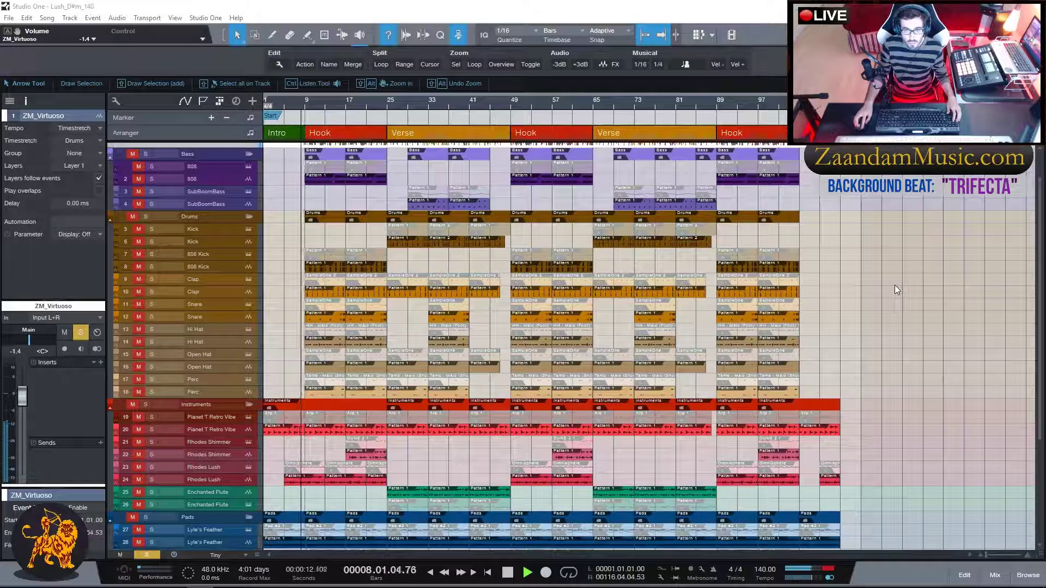
scroll(896, 289, "down", 3)
scroll(896, 289, "down", 1)
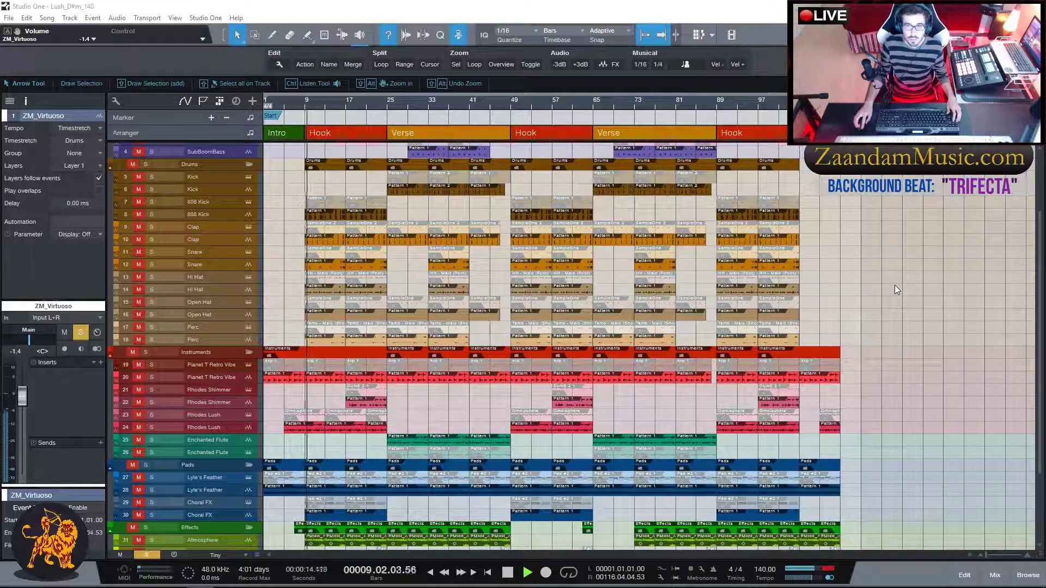
scroll(894, 286, "down", 5)
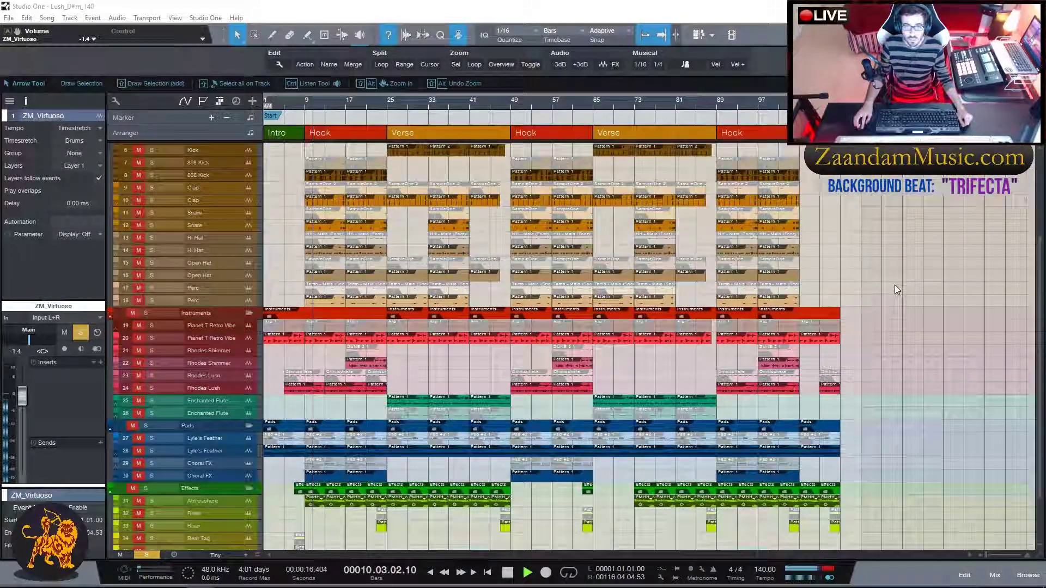
scroll(895, 286, "down", 3)
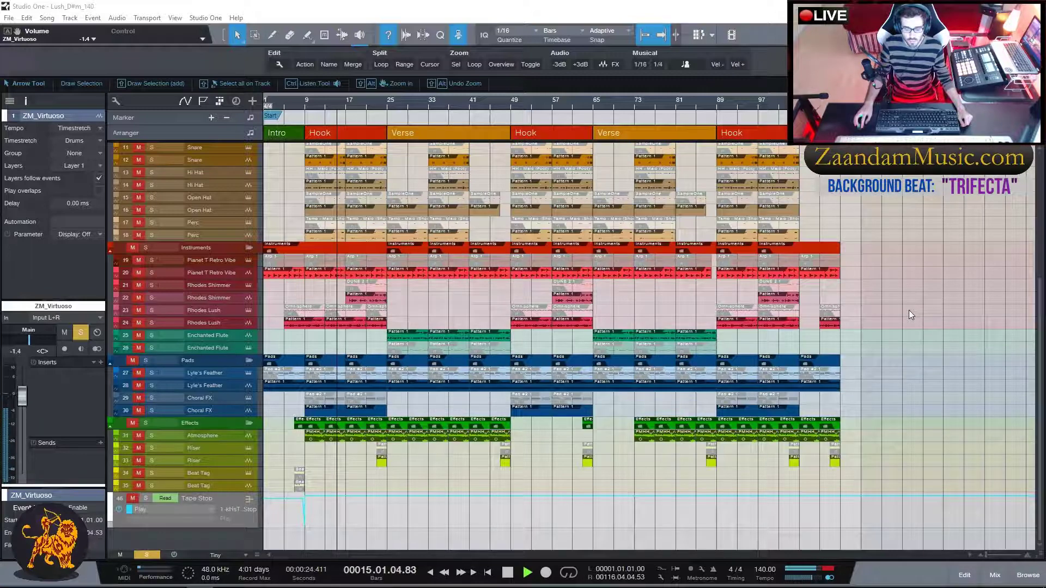
scroll(909, 312, "up", 6)
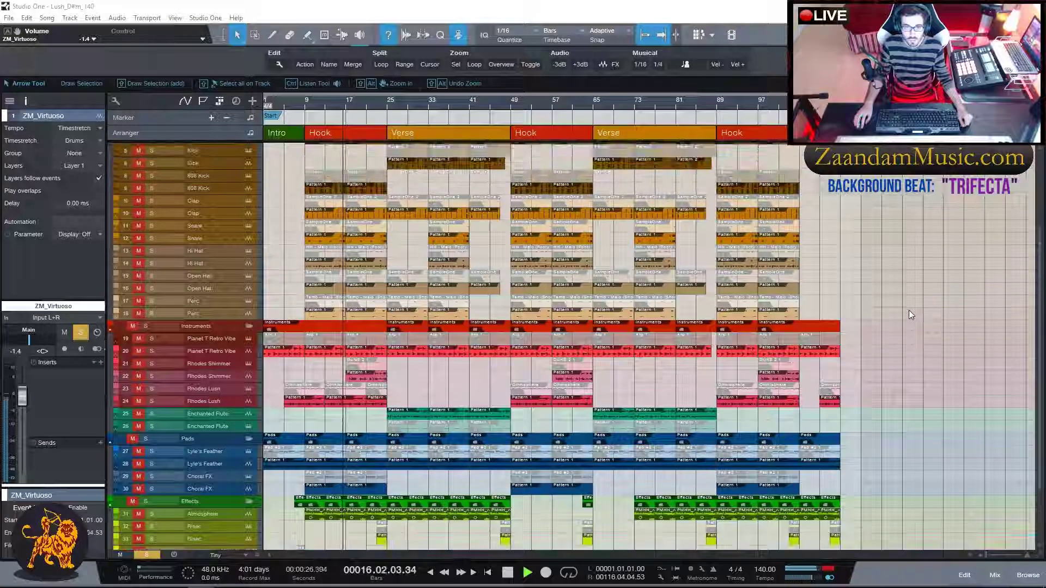
scroll(909, 310, "up", 3)
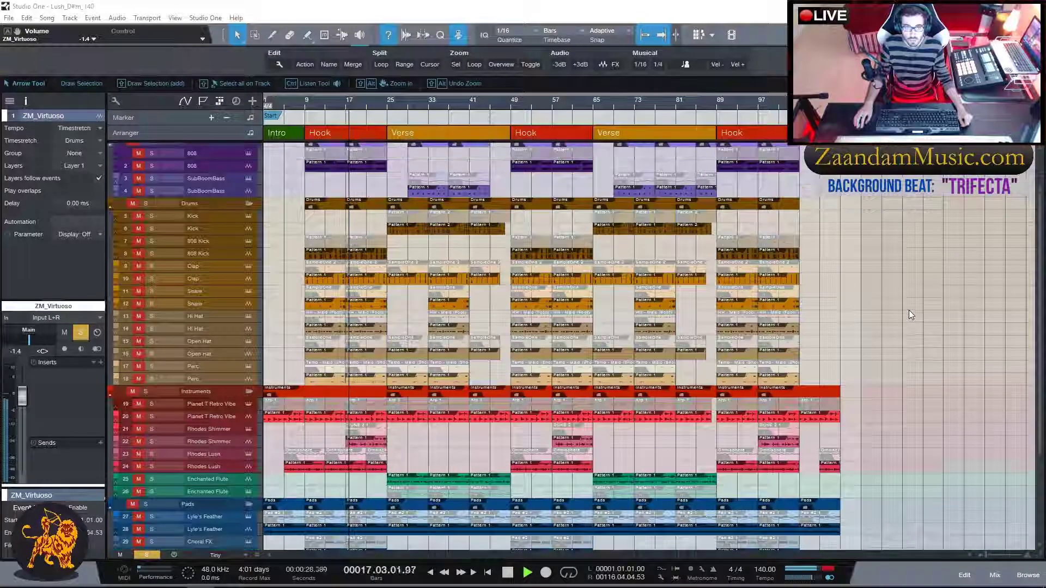
scroll(910, 314, "up", 3)
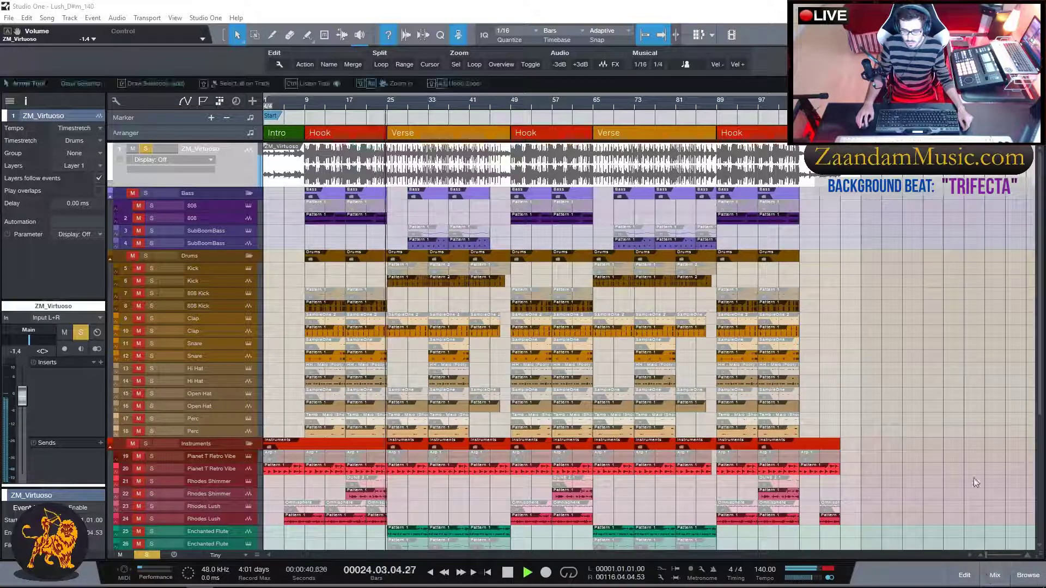
Show the mixer console, hide the virtual instrument channels, and close the console again.
left_click(989, 568)
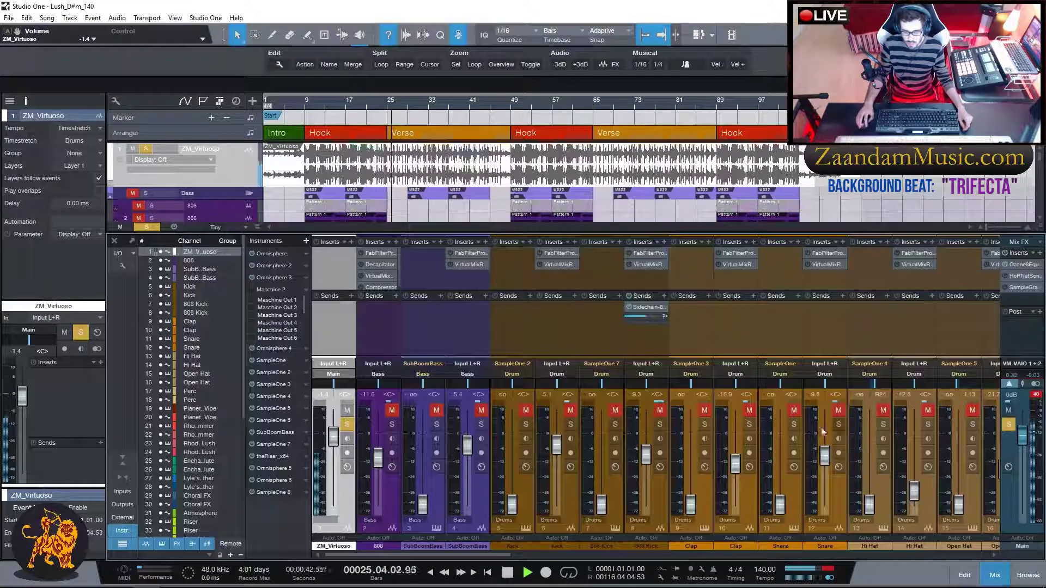
left_click(160, 544)
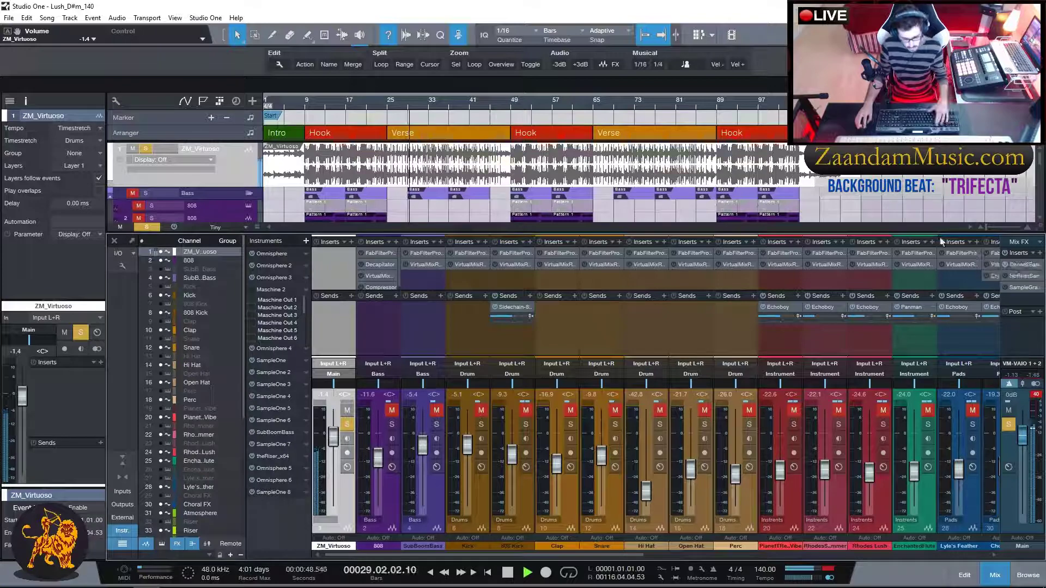
key("F3")
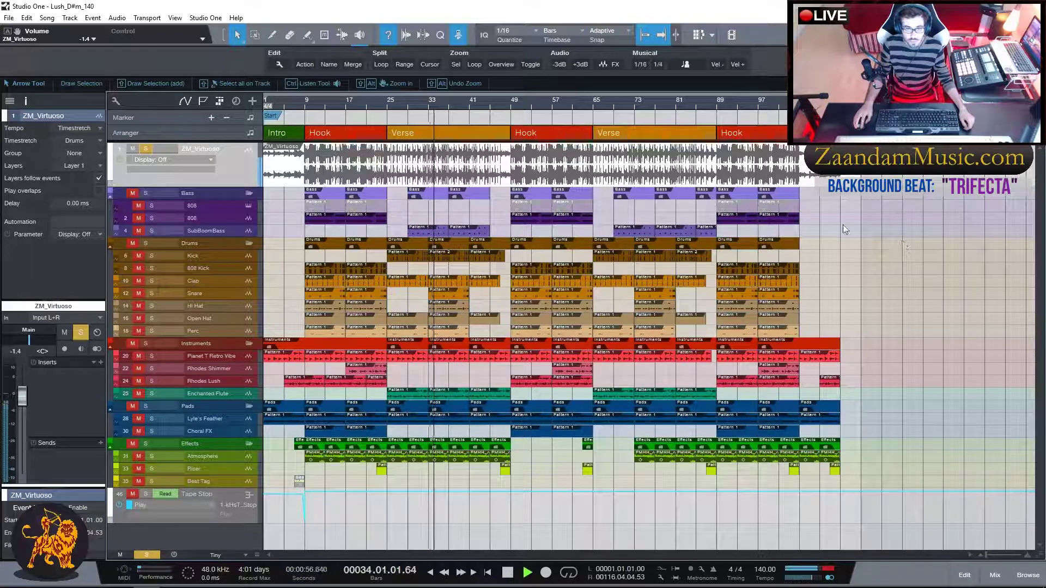
Set the track height to Small and look over the tracks down to Tape Stop and back.
left_click(217, 554)
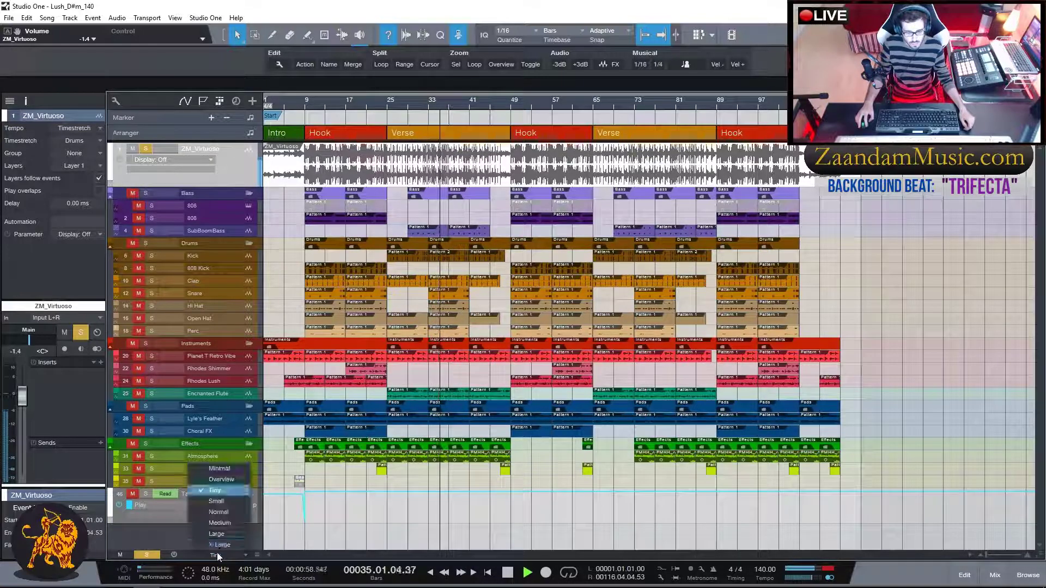
left_click(229, 501)
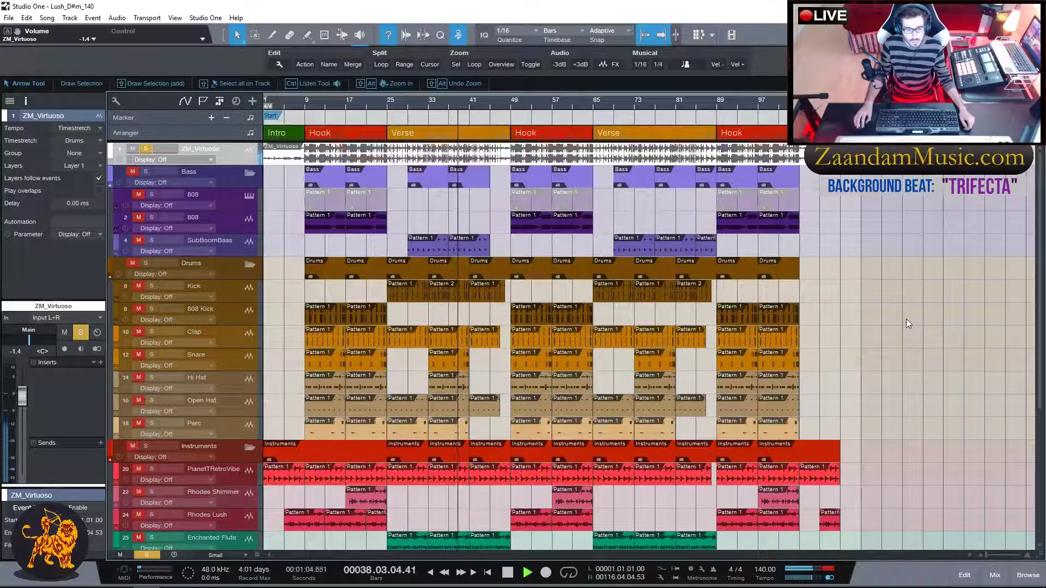
scroll(906, 324, "down", 2)
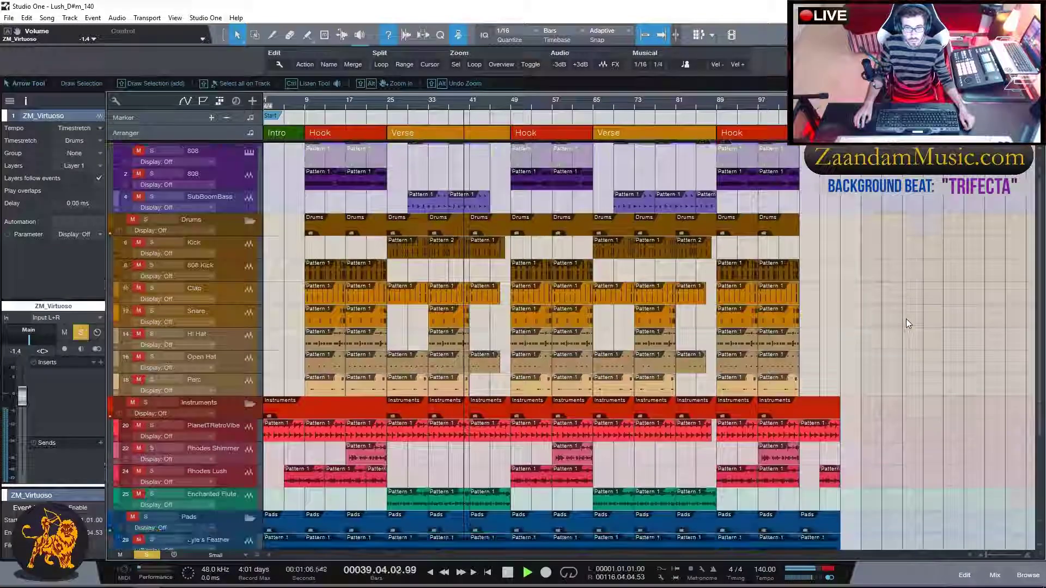
scroll(906, 320, "down", 6)
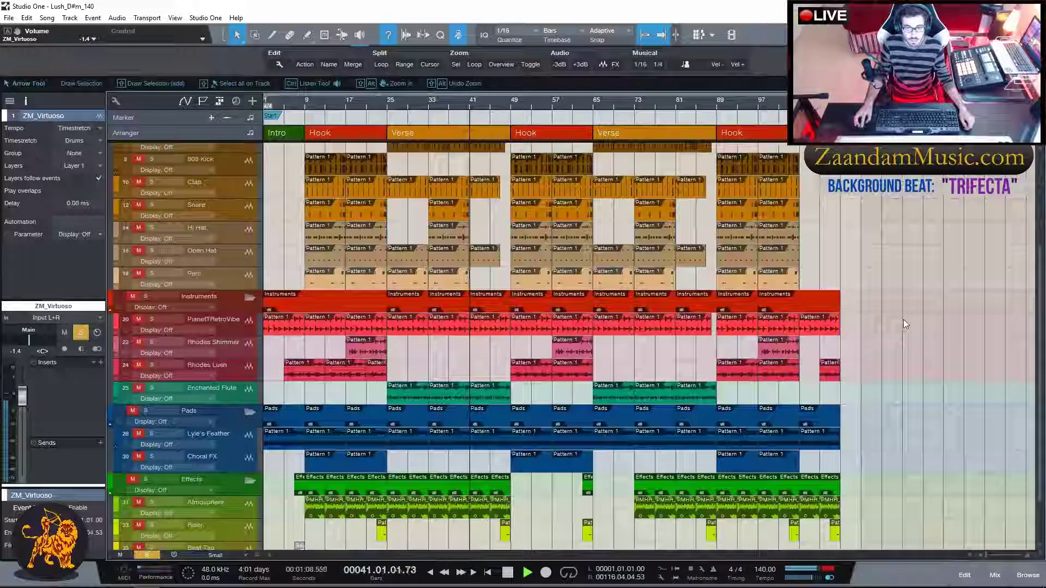
scroll(902, 323, "down", 1)
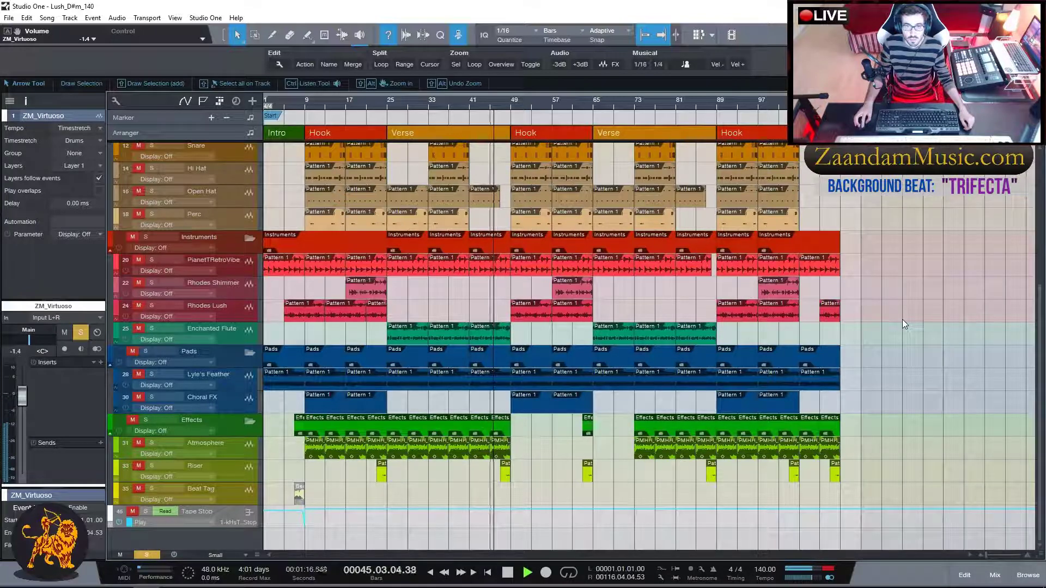
scroll(902, 319, "up", 2)
scroll(902, 319, "up", 5)
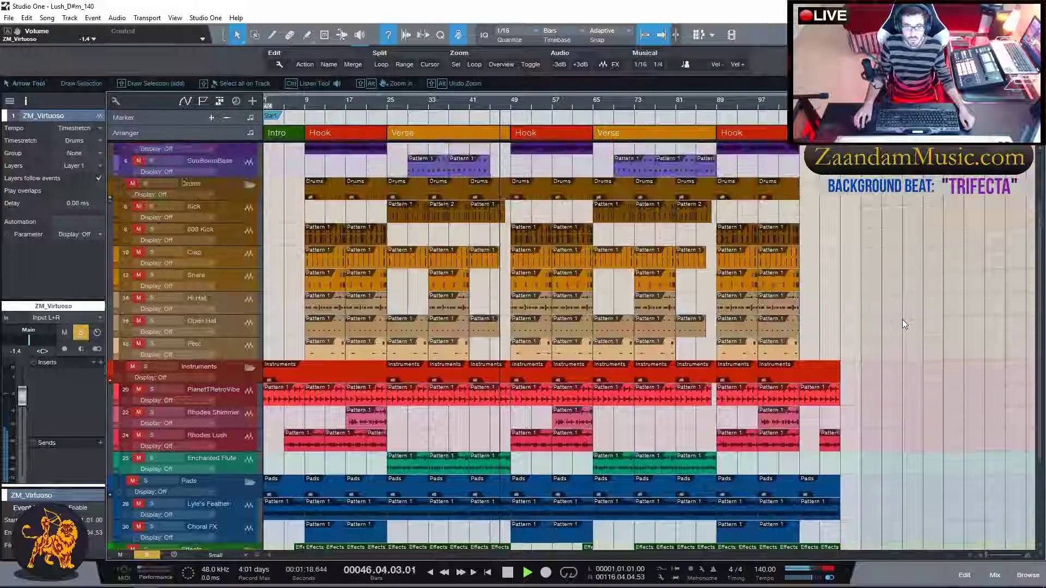
scroll(902, 319, "up", 2)
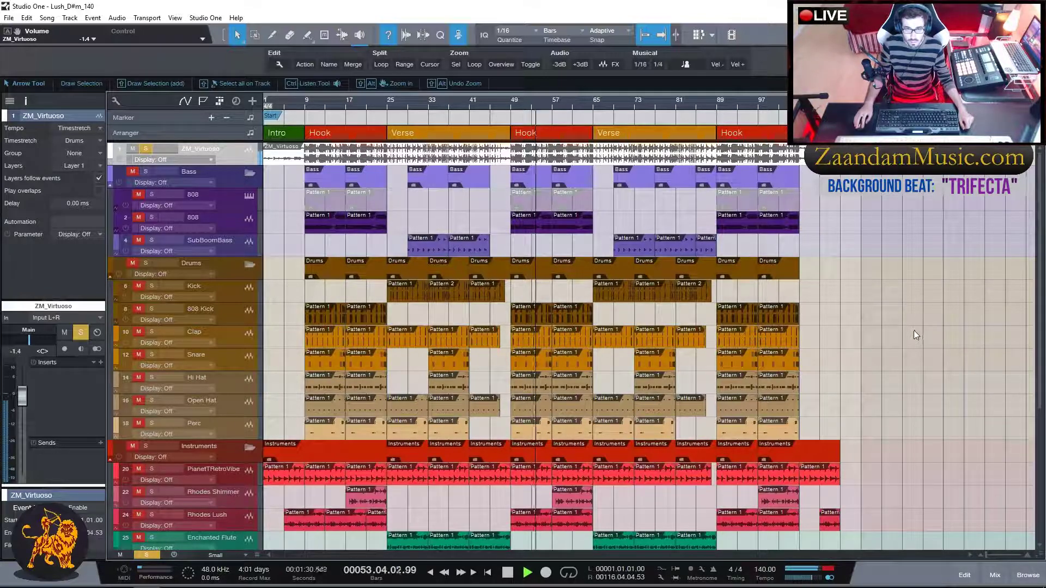
Enlarge the arrangement's track height through Normal and Medium to Large.
left_click(224, 554)
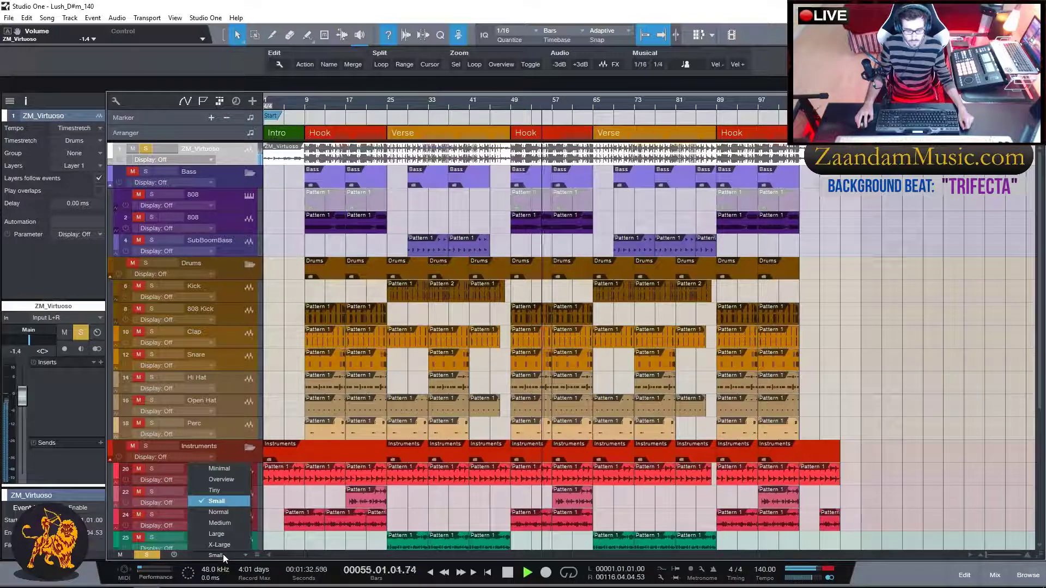
left_click(230, 513)
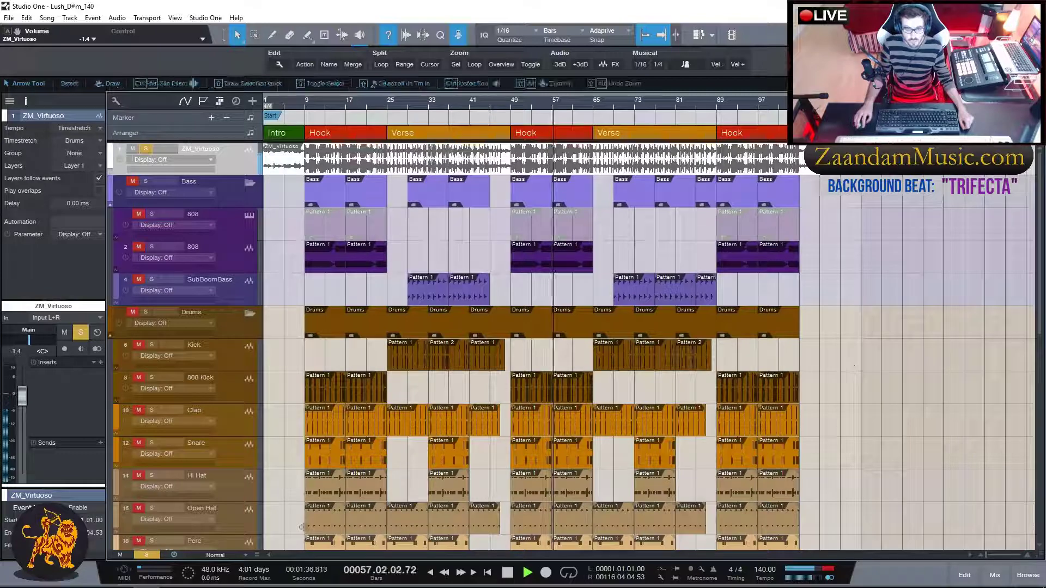
left_click(220, 553)
left_click(230, 527)
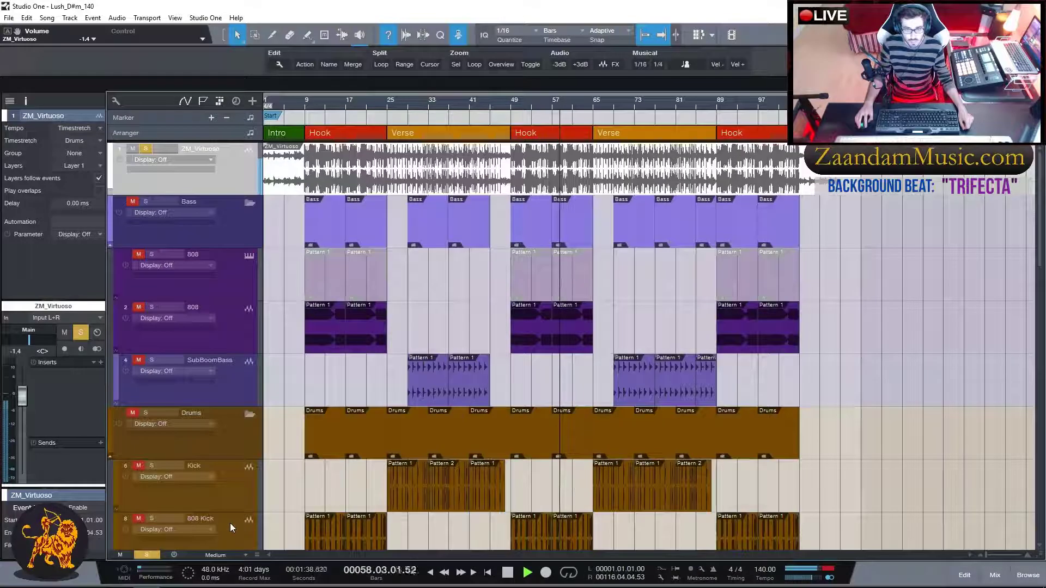
left_click(220, 554)
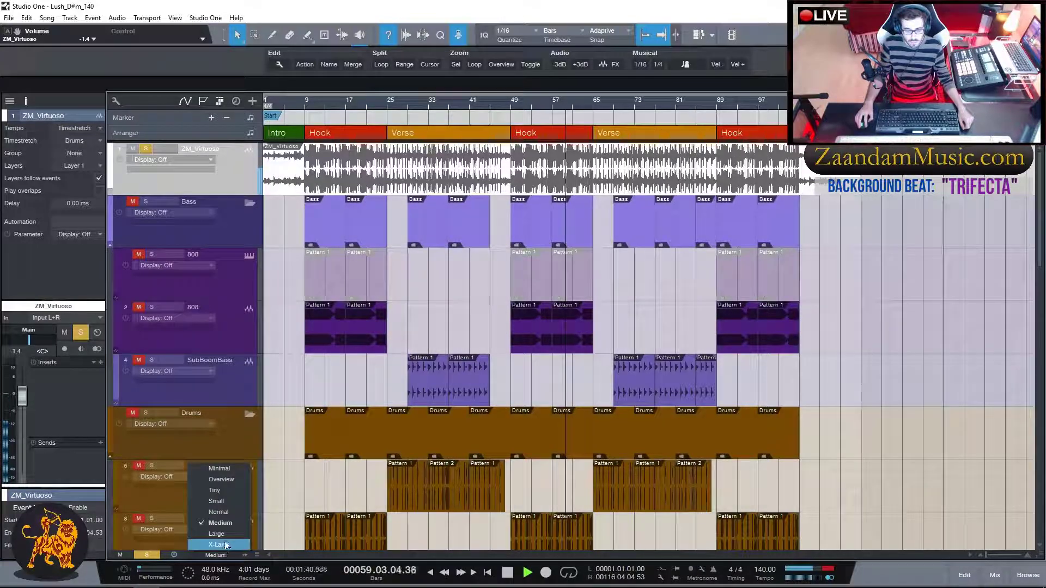
left_click(227, 537)
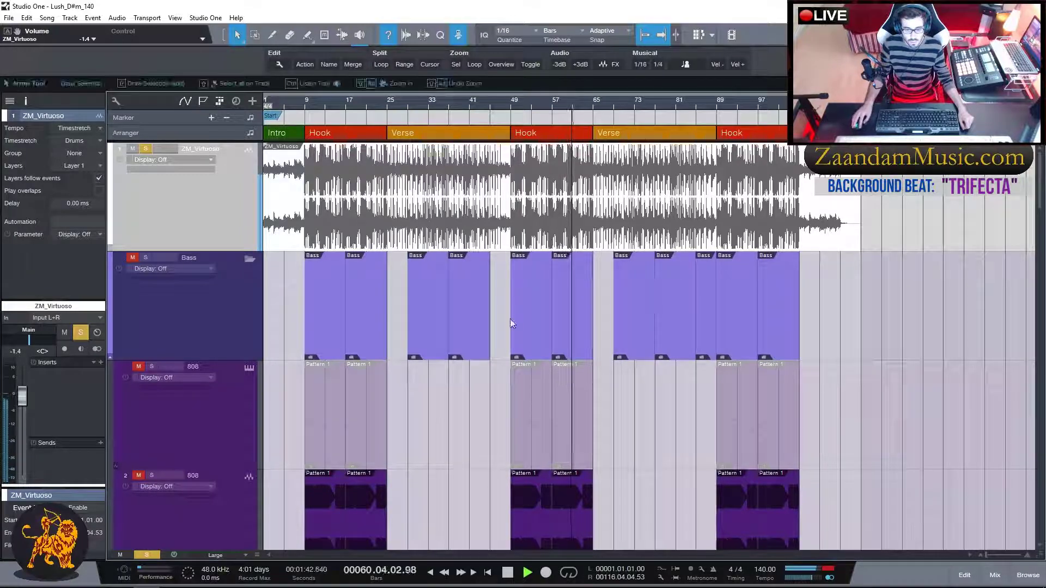
Examine the enlarged waveforms of the bass, drum, instrument, pad and effects tracks down to the Tape Stop automation.
scroll(932, 354, "down", 6)
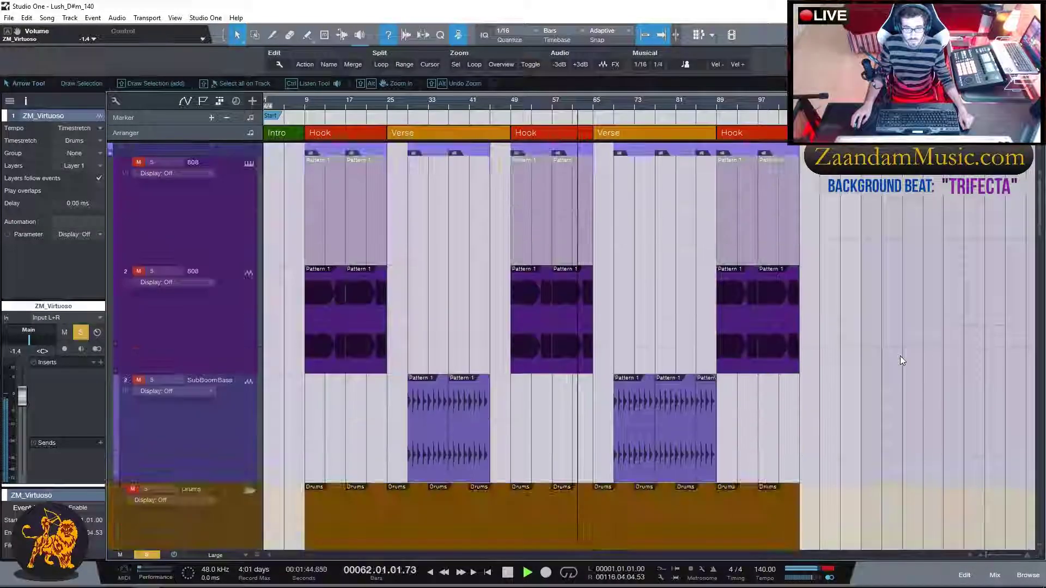
scroll(900, 355, "down", 7)
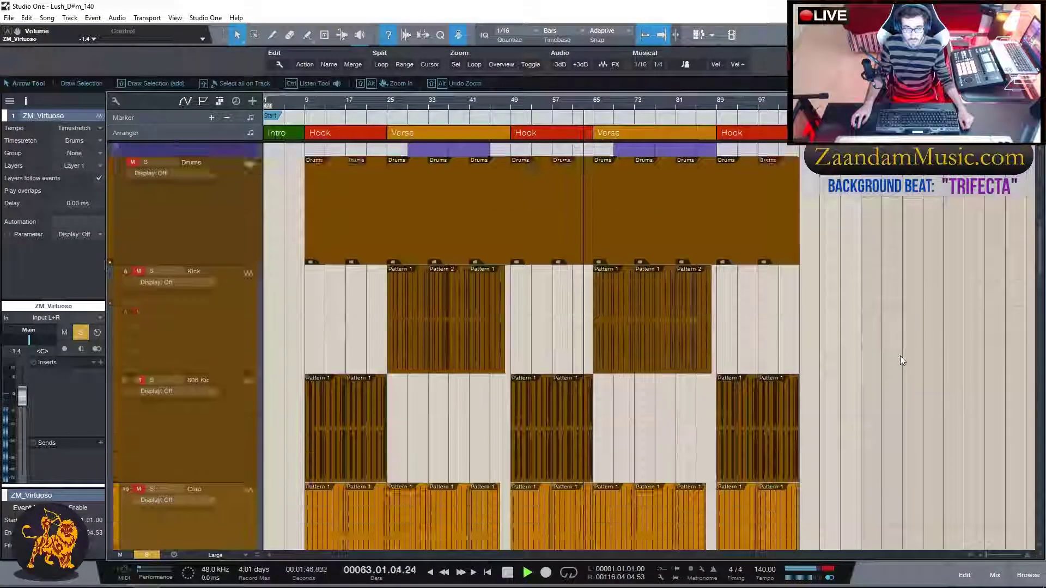
scroll(900, 355, "down", 4)
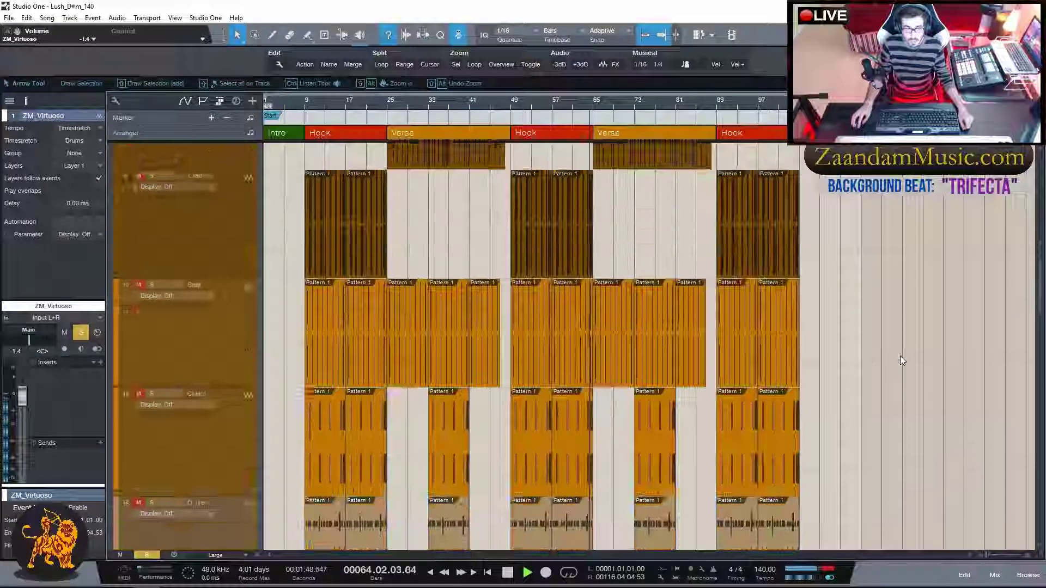
scroll(899, 355, "down", 5)
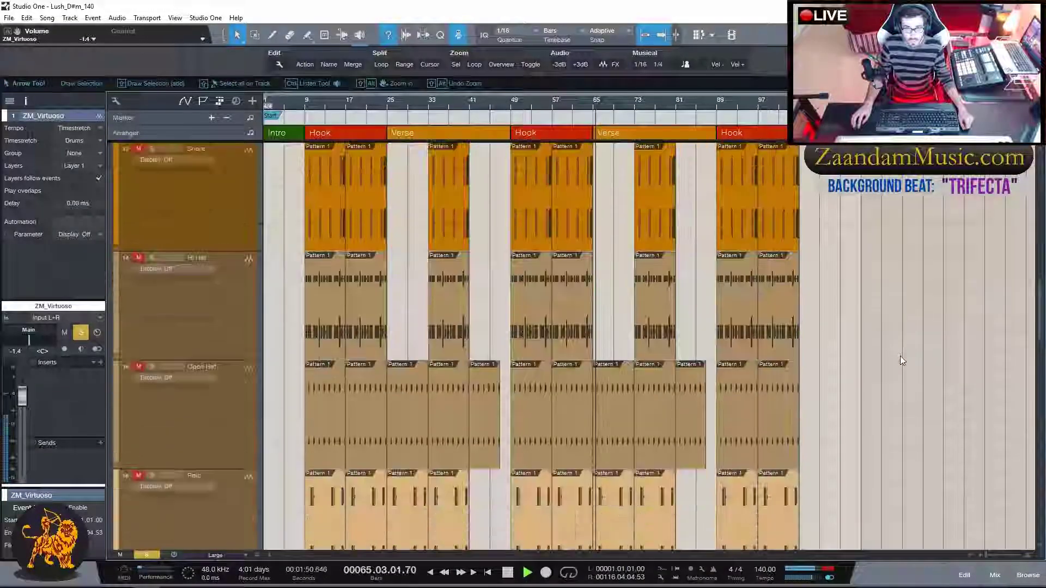
scroll(900, 355, "down", 4)
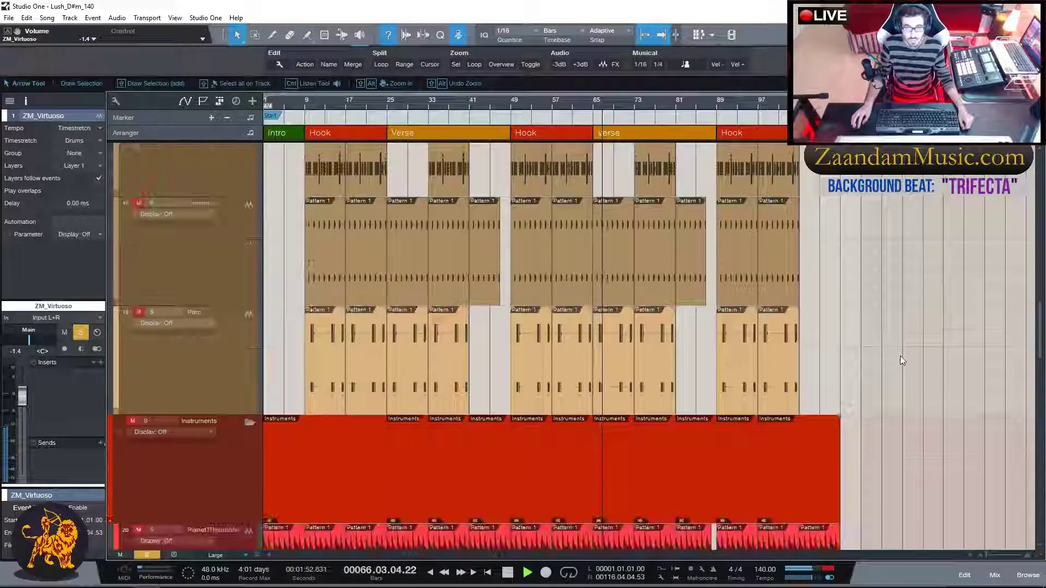
scroll(901, 360, "down", 3)
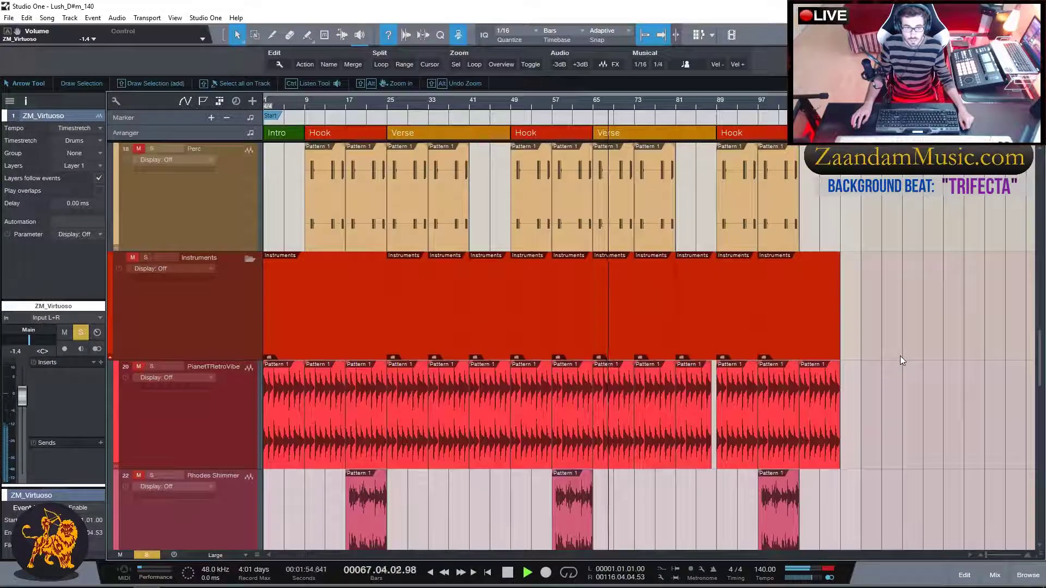
scroll(900, 355, "down", 4)
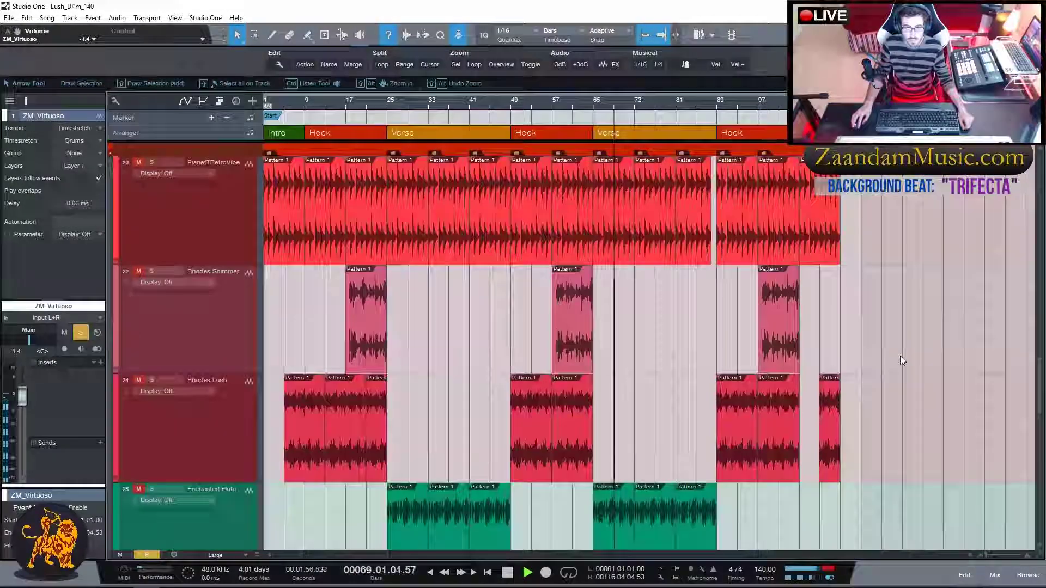
scroll(901, 359, "down", 3)
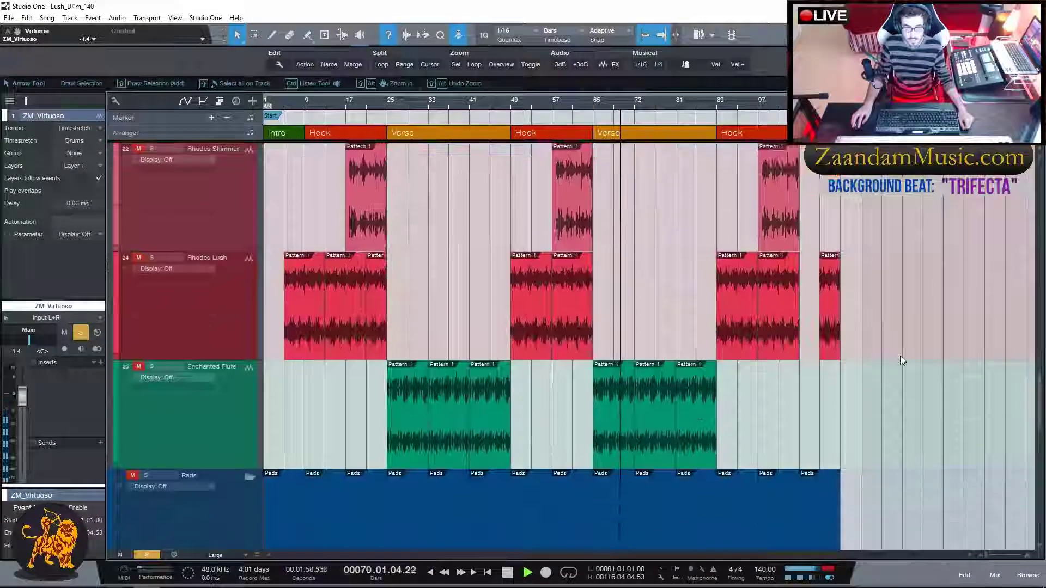
scroll(900, 355, "down", 3)
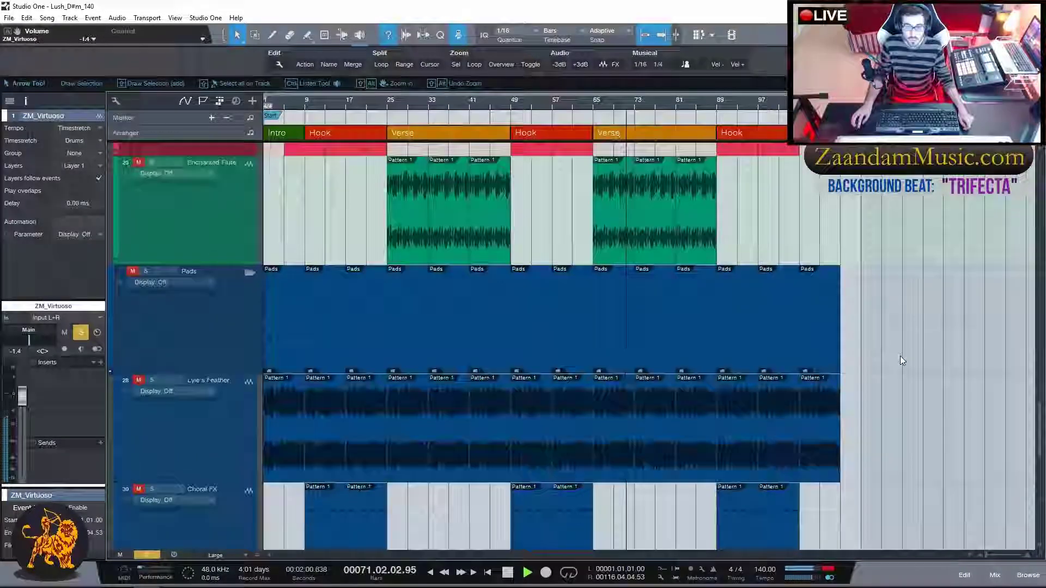
scroll(900, 355, "down", 5)
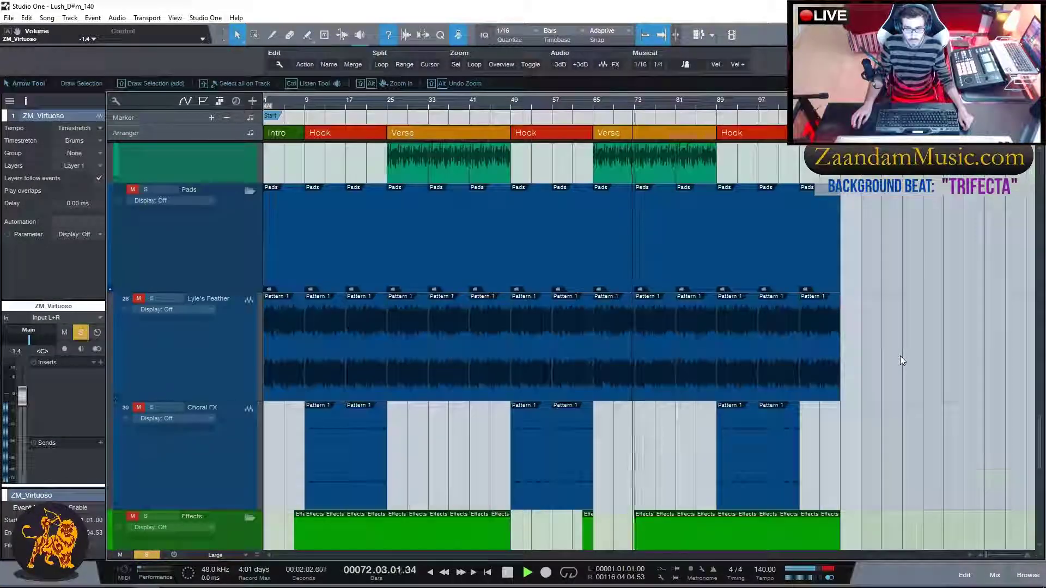
scroll(901, 358, "down", 3)
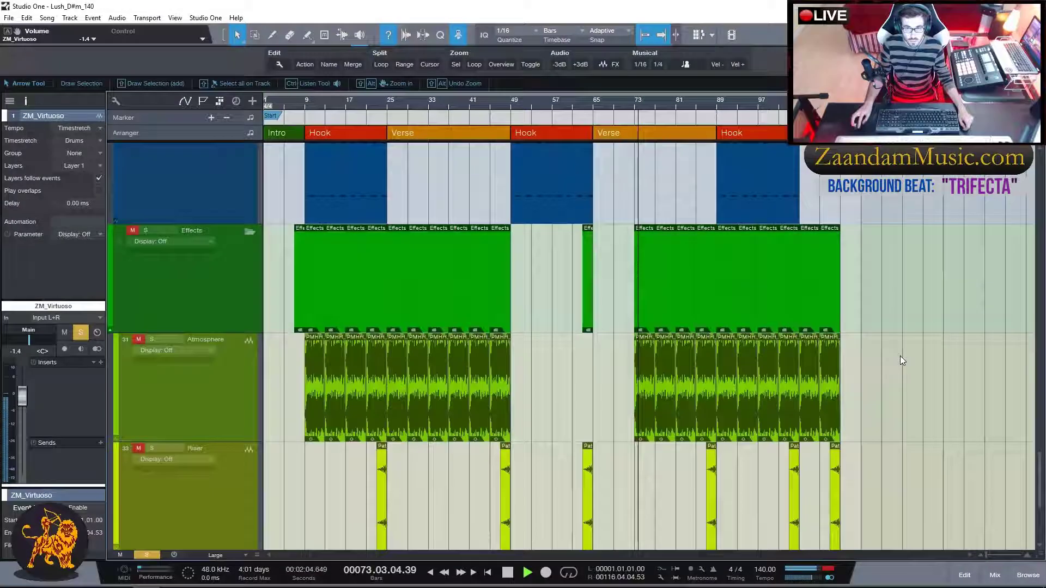
scroll(900, 355, "down", 4)
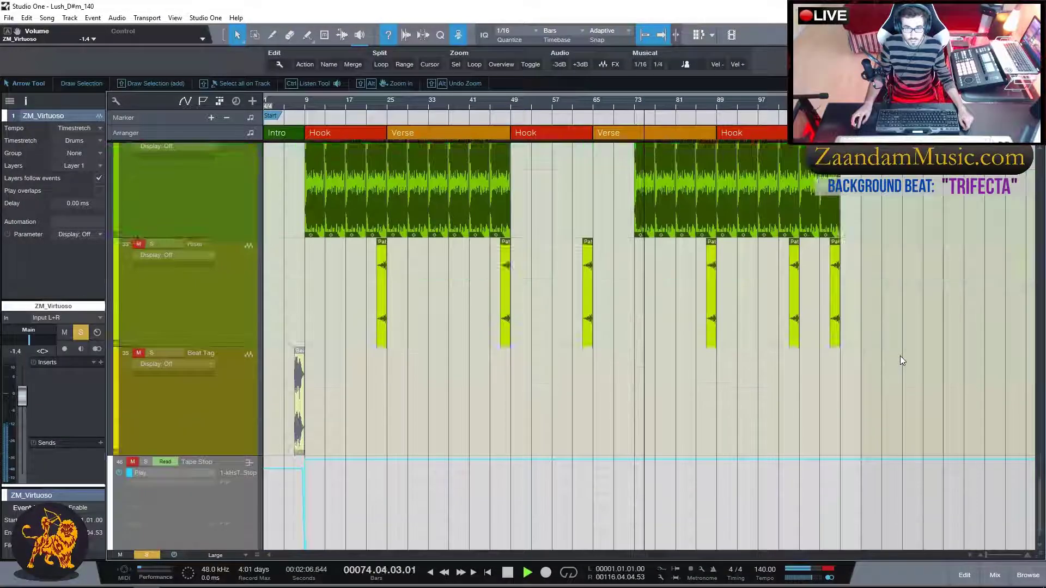
Set the track height to Small, return to the first track, and reduce the height further to Tiny.
left_click(218, 555)
left_click(228, 501)
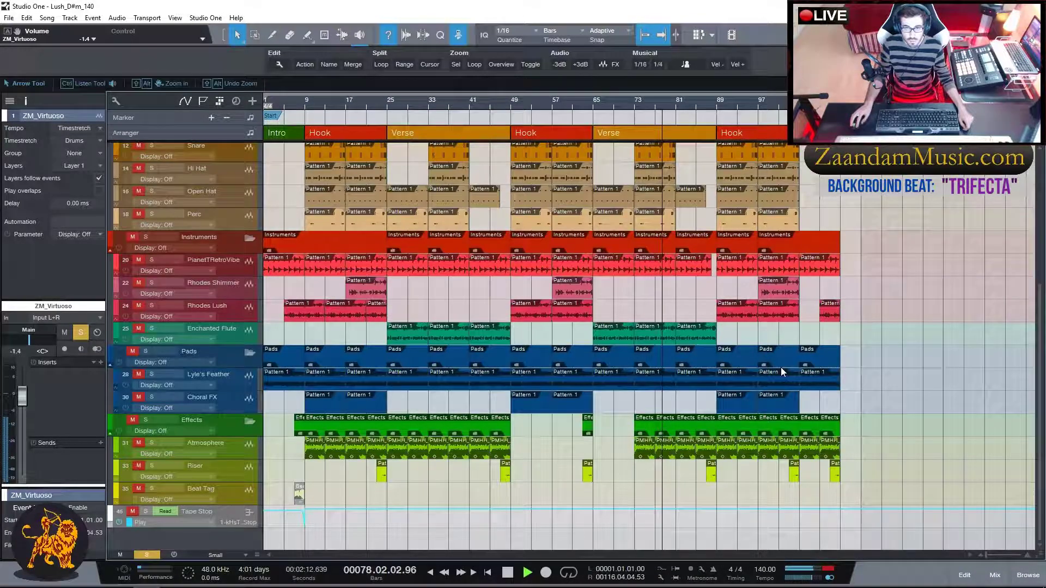
scroll(897, 357, "up", 3)
scroll(897, 358, "up", 5)
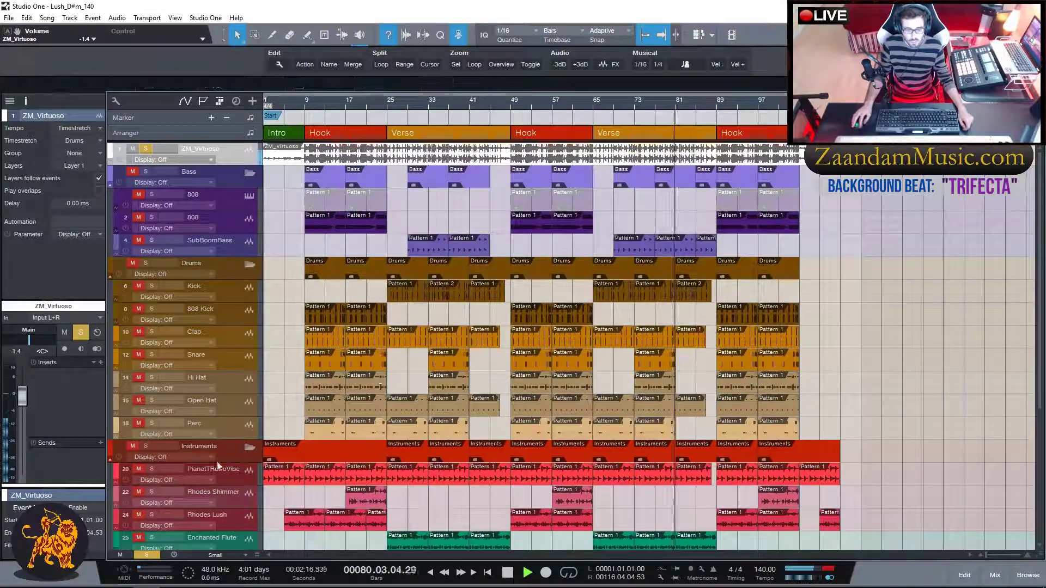
left_click(216, 555)
left_click(222, 491)
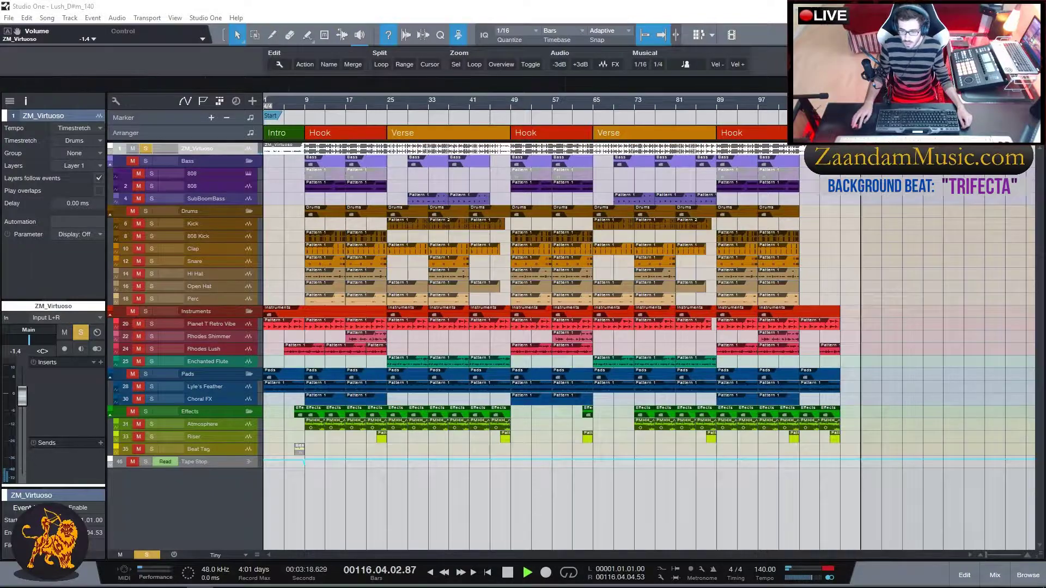
Move playback to the arrangement's end near bar 112, stop it, and return to the song start.
left_click(838, 100)
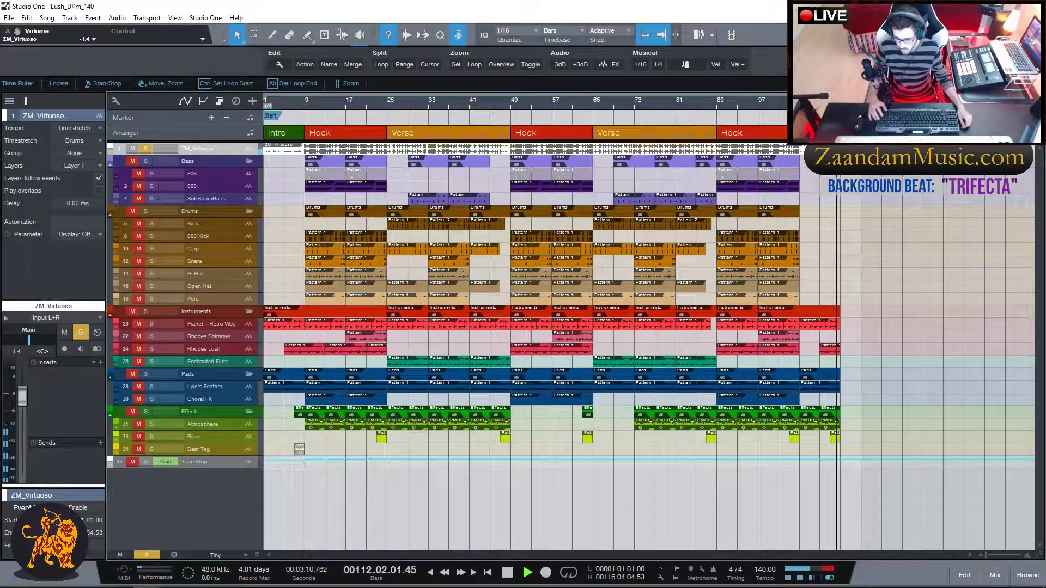
key("KP_0")
key("KP_0")
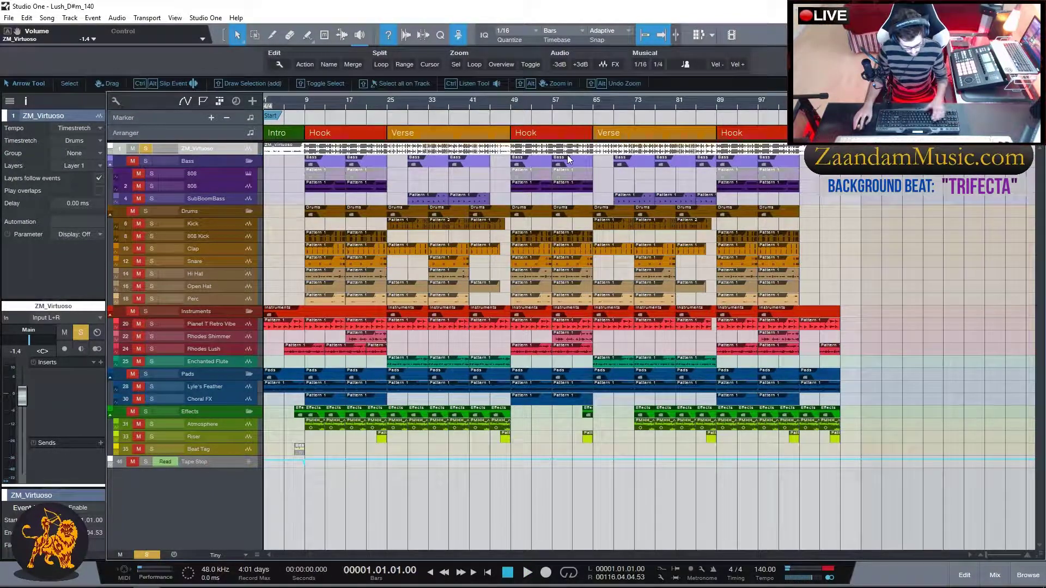
key("6")
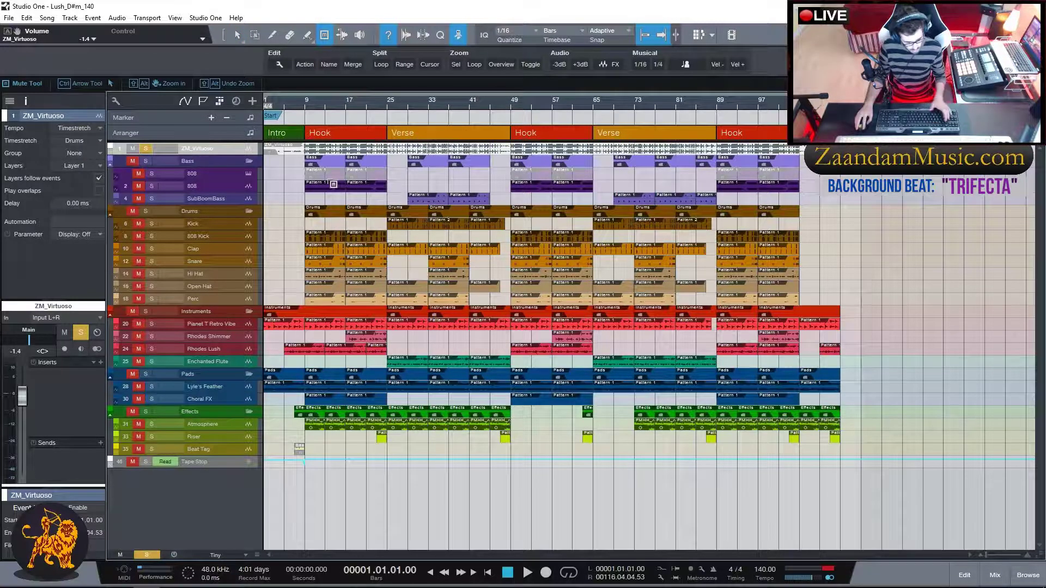
key("1")
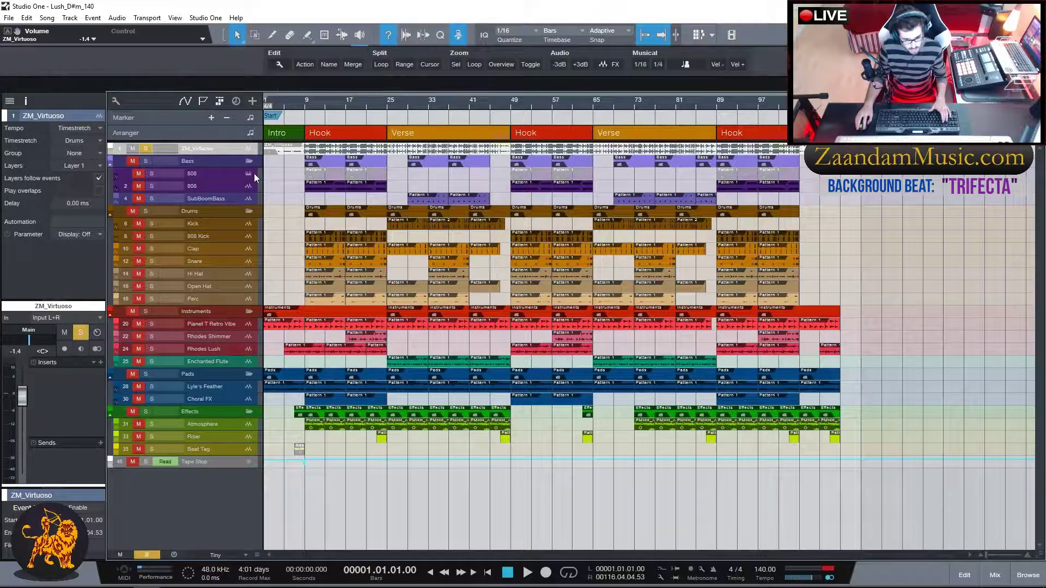
Collapse the Drums, Instruments, Pads and Effects folders and select the 808 instrument track in the Bass folder.
left_click(250, 211)
left_click(249, 223)
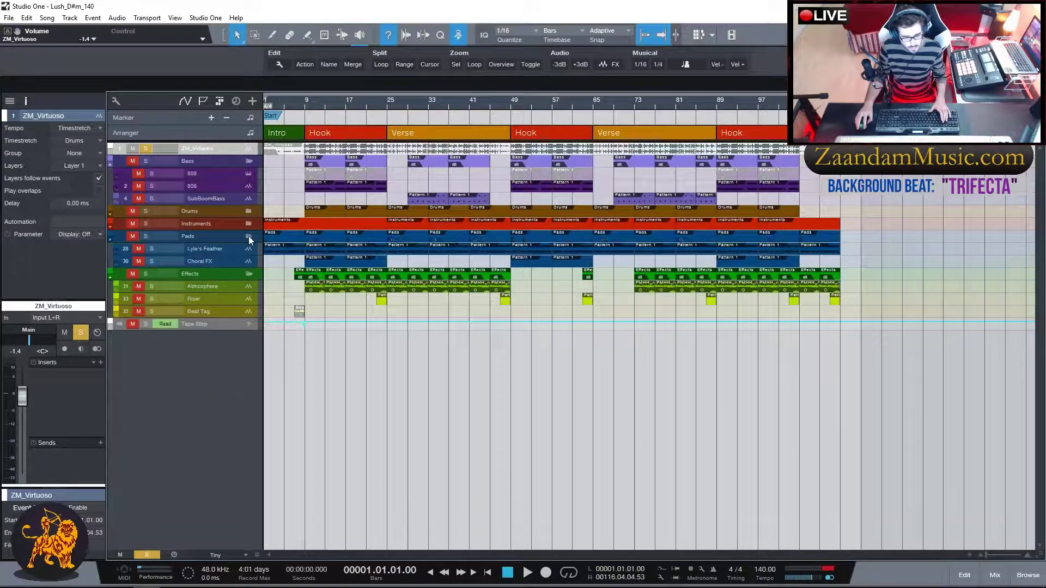
left_click(248, 237)
left_click(248, 248)
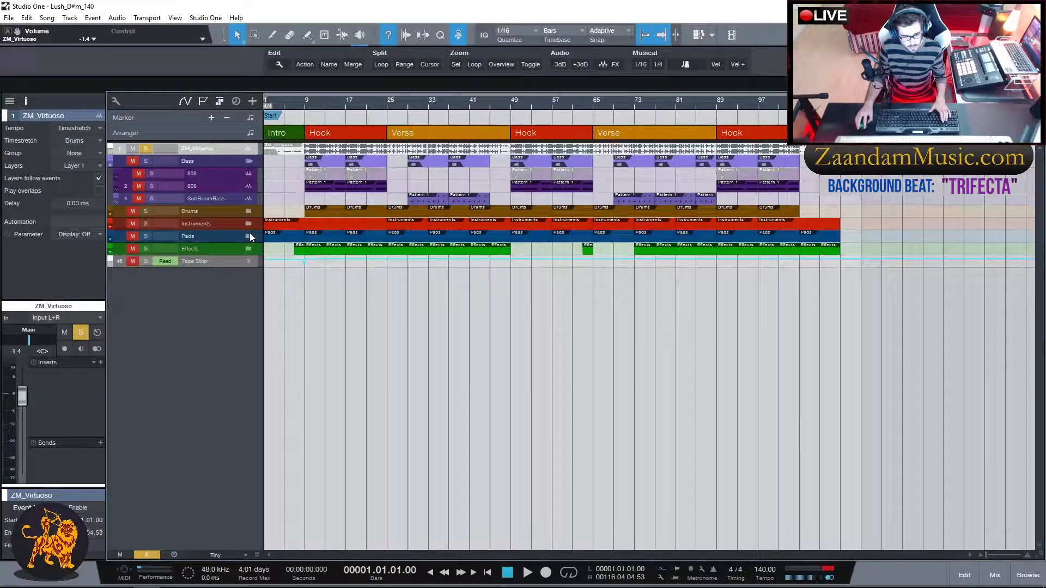
left_click(212, 174)
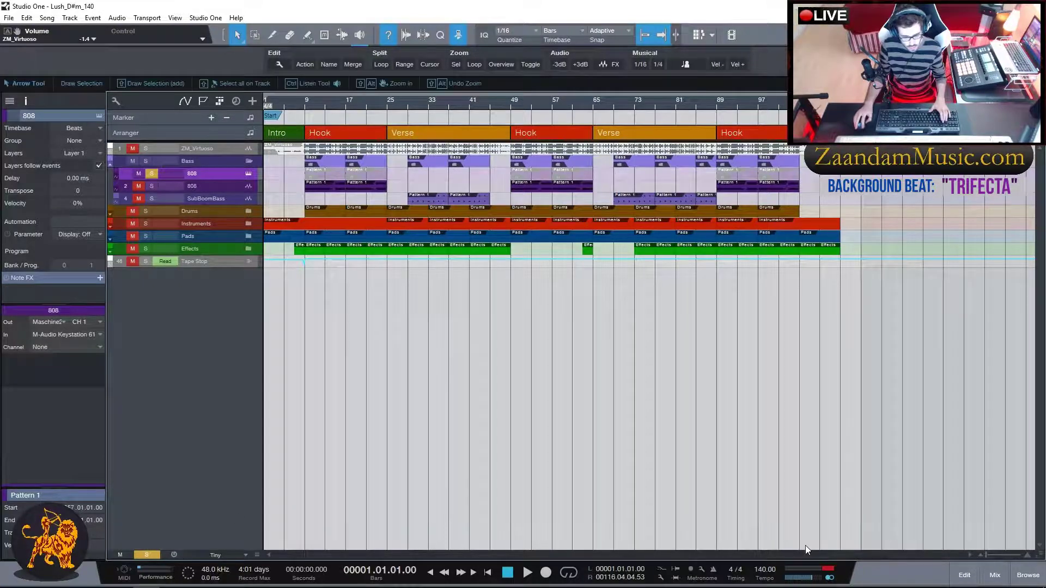
Show the virtual instrument channels again through the mixer console and close the console.
key("F3")
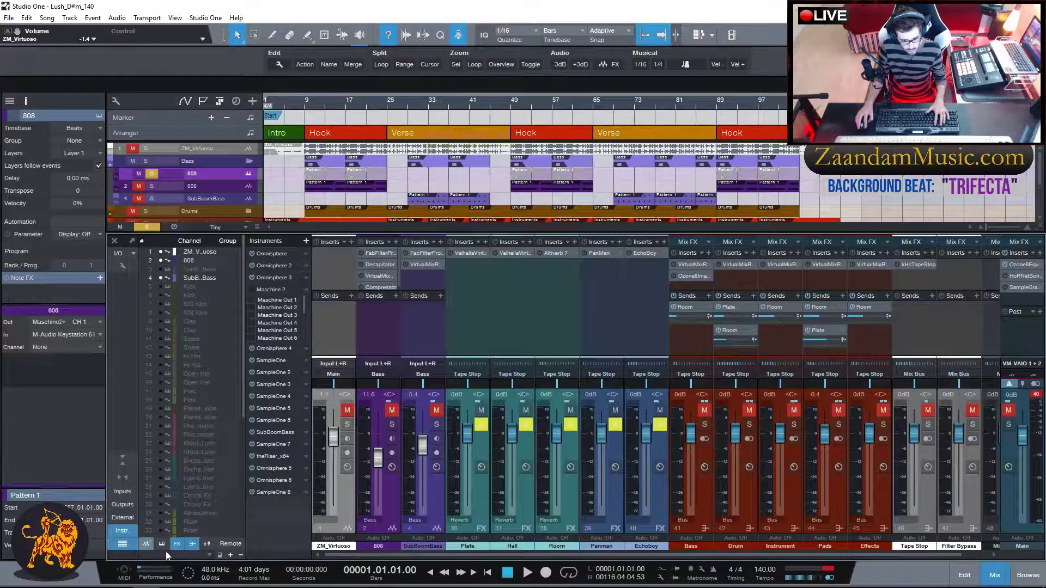
left_click(162, 544)
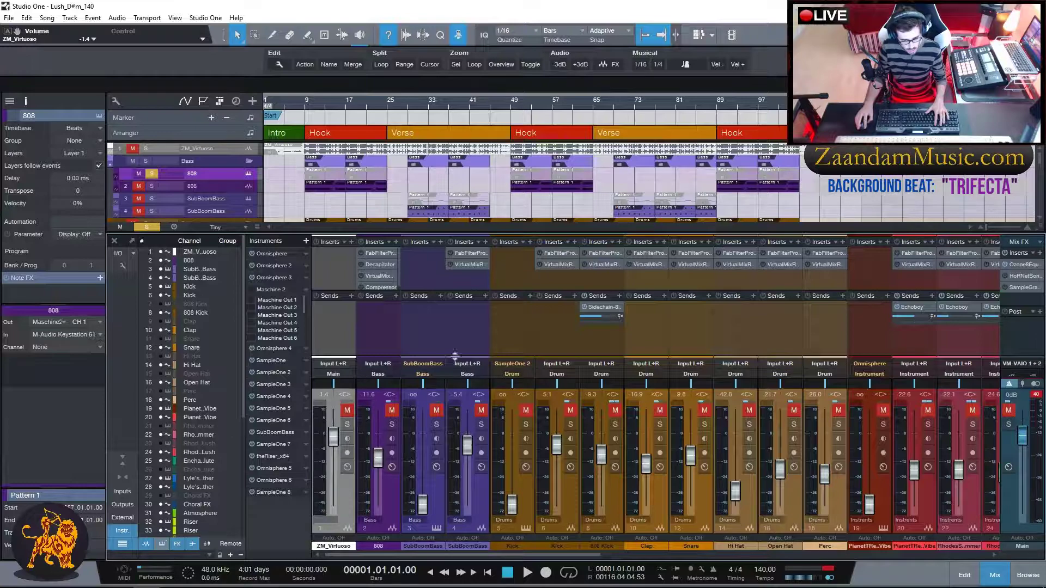
key("F3")
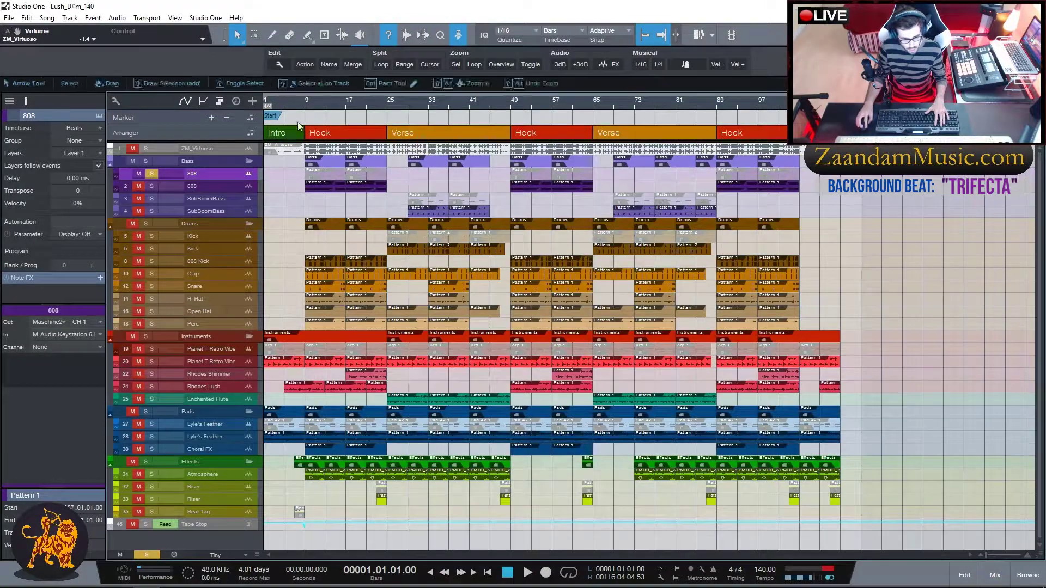
Zoom the arrangement timeline in slightly and set the track height to Normal.
scroll(302, 103, "up", 3)
scroll(302, 103, "down", 3)
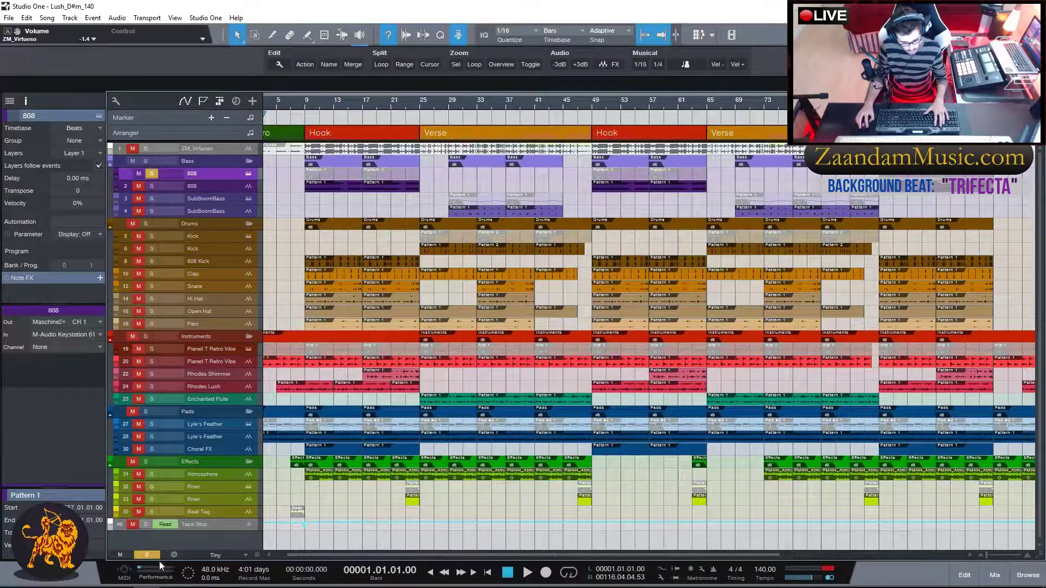
left_click(243, 554)
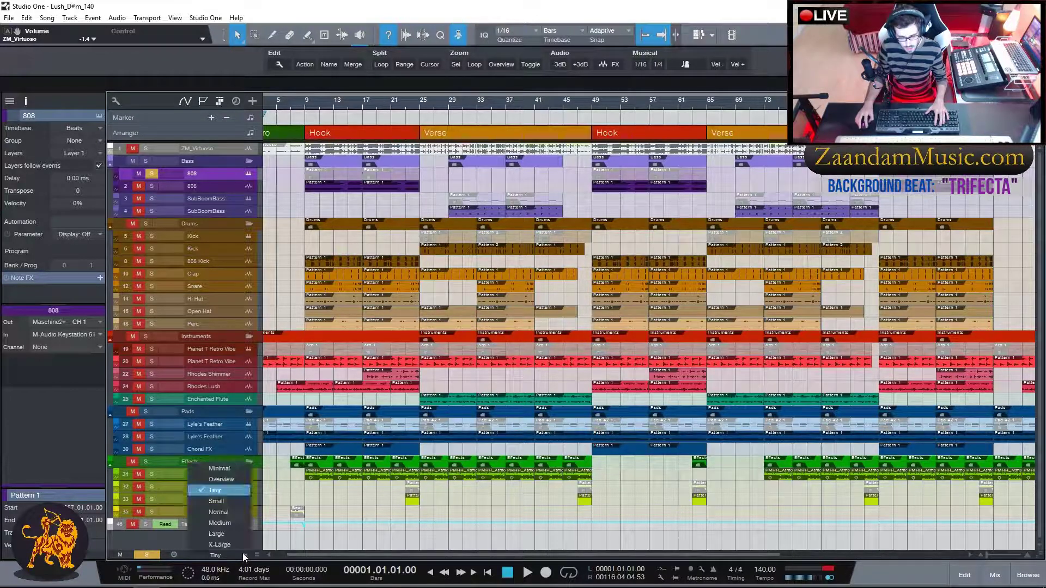
left_click(223, 510)
scroll(304, 305, "up", 2)
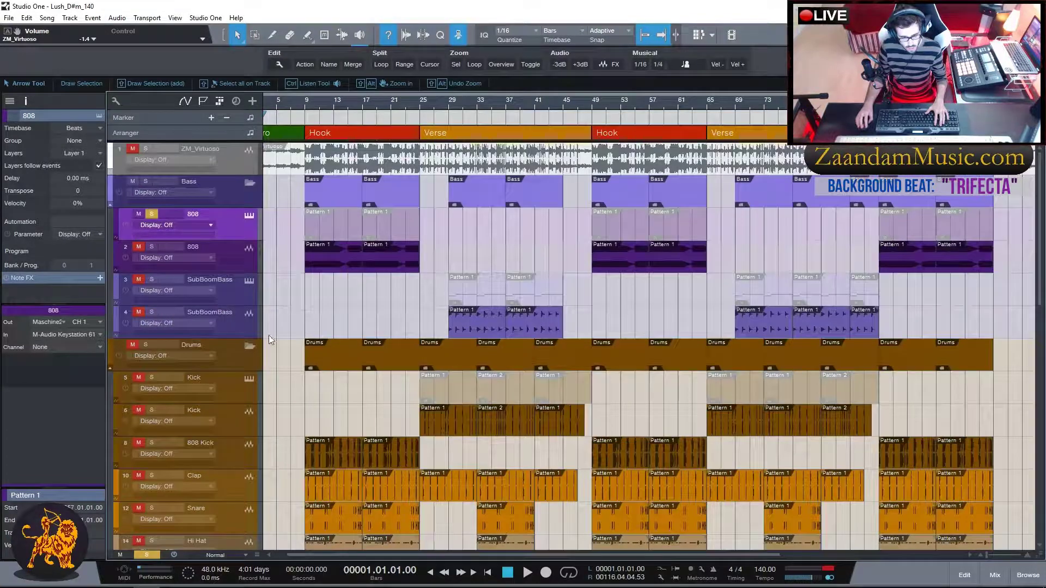
Collapse the Drums, Instruments, Pads and Effects folders, leaving only the Bass folder expanded.
left_click(249, 346)
left_click(248, 379)
left_click(249, 412)
left_click(248, 444)
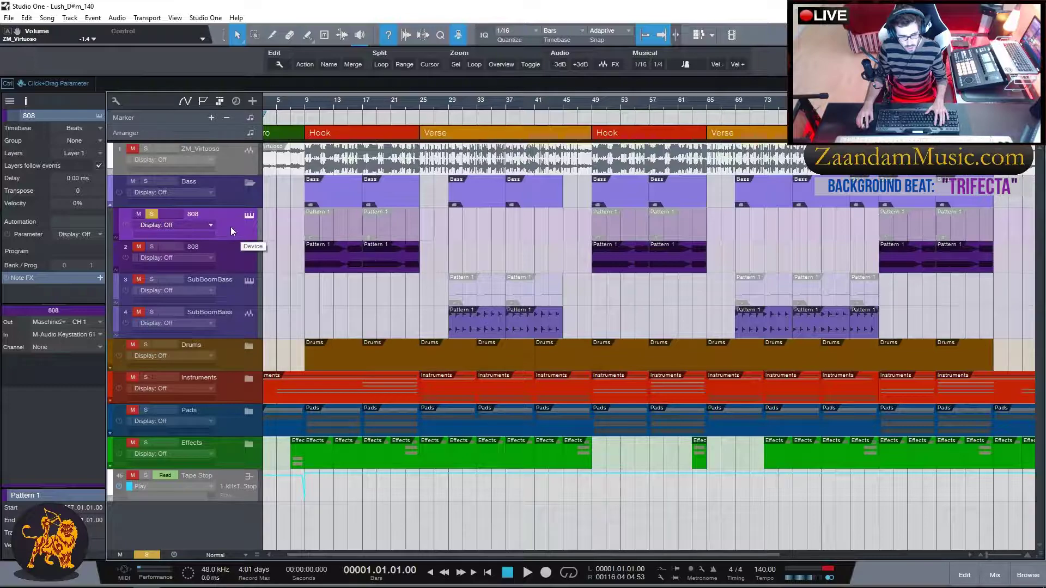
Show the mixer console and examine the 808 track's "808 - Cookin Up" Kontakt instrument, moving its window clear before closing it.
key("F3")
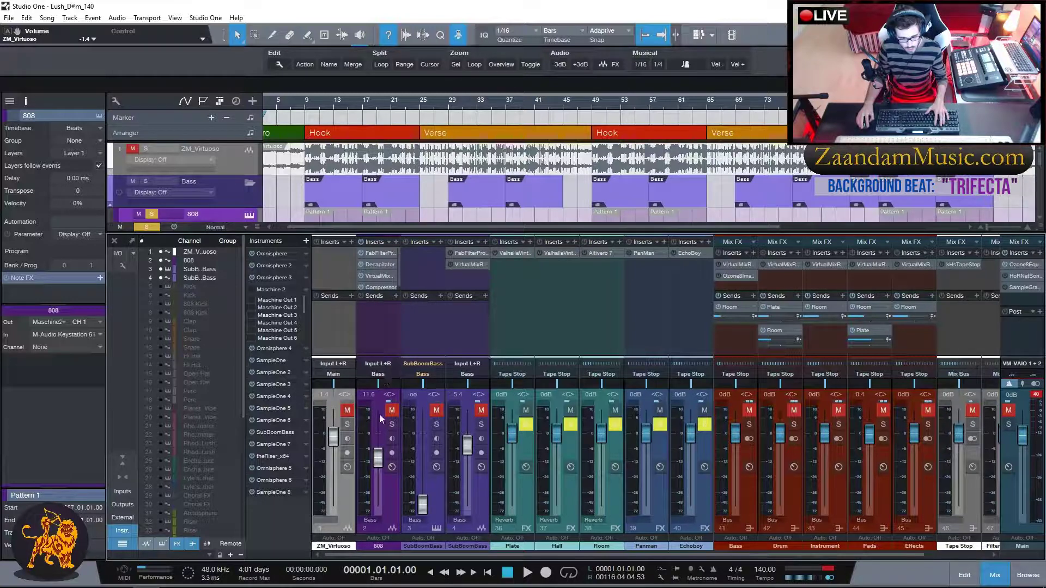
scroll(247, 198, "down", 1)
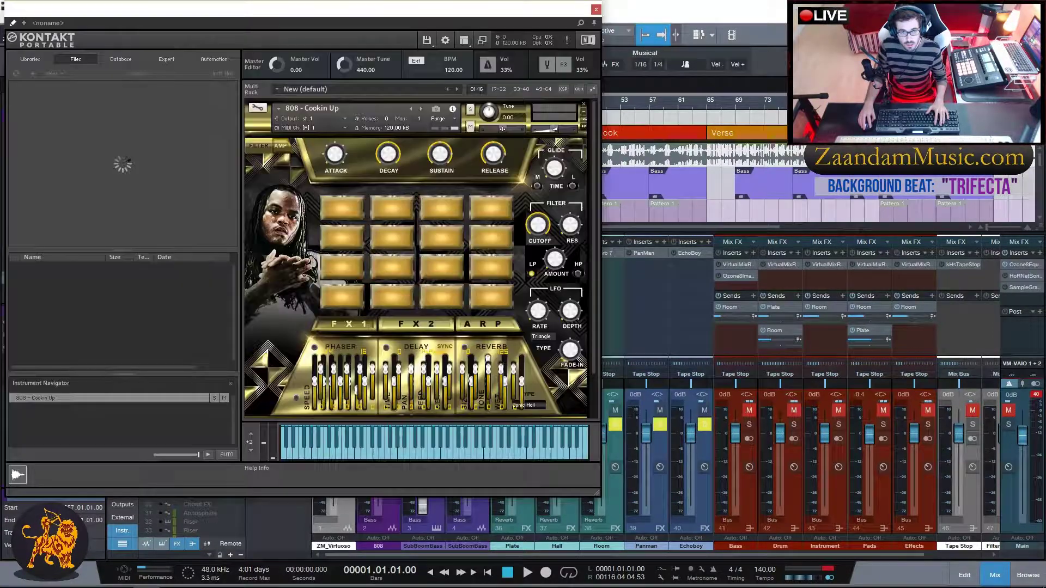
left_click_drag(258, 14, 674, 110)
left_click(739, 80)
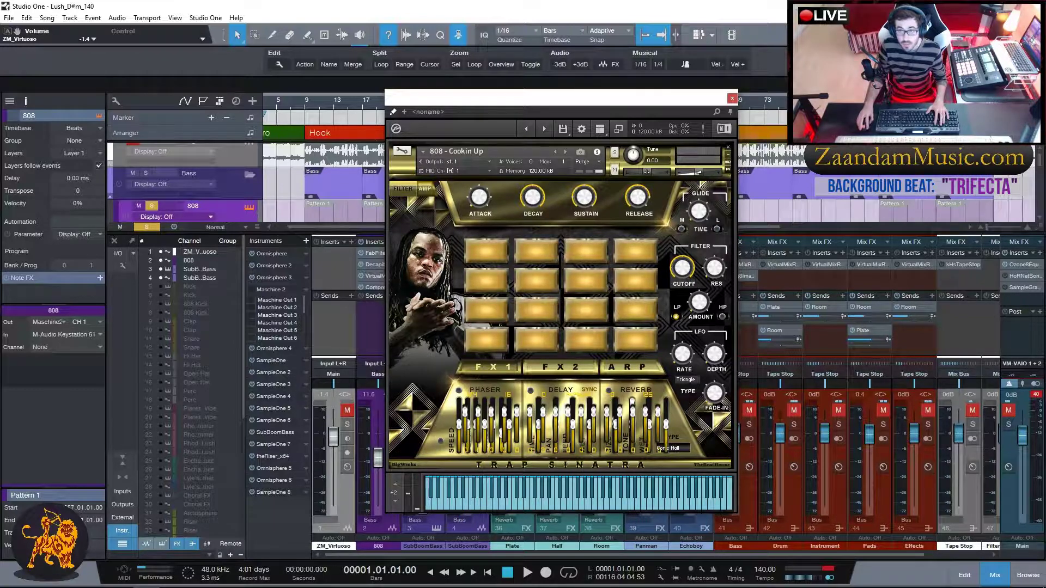
left_click(732, 98)
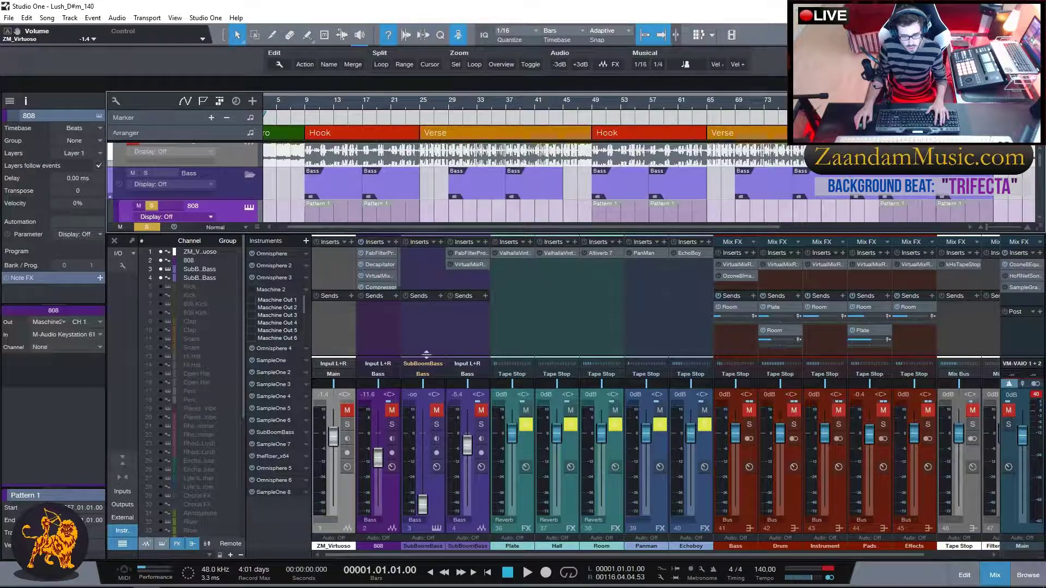
Solo the rendered 808 audio track and listen to its pattern in the first Hook.
scroll(346, 153, "down", 2)
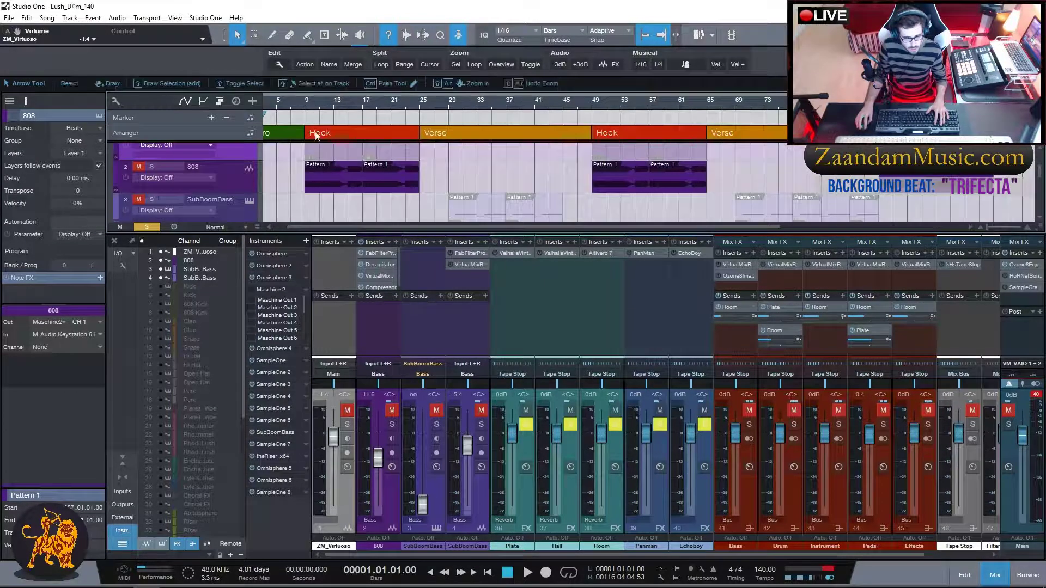
left_click(153, 167)
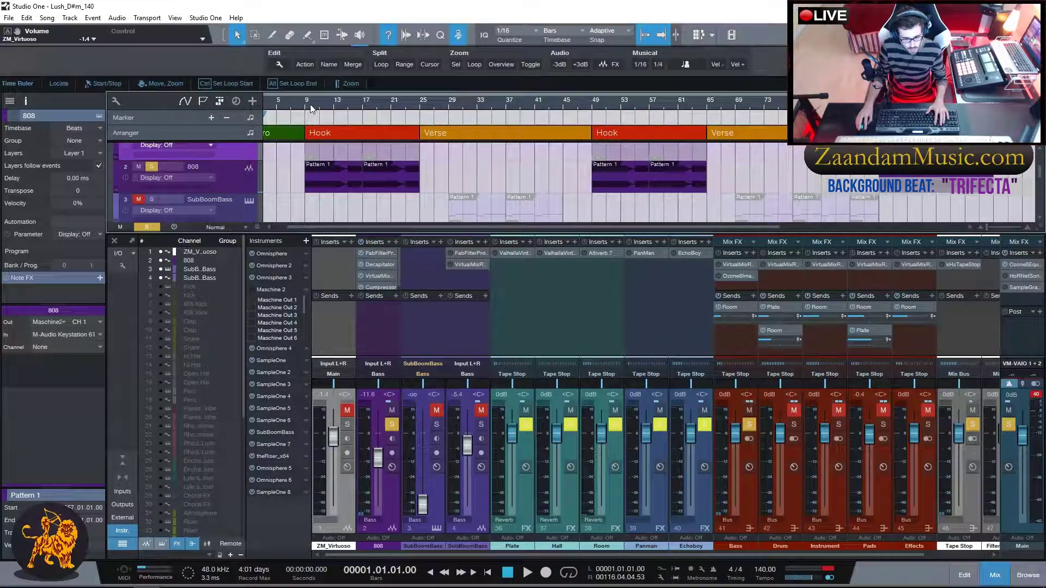
key("space")
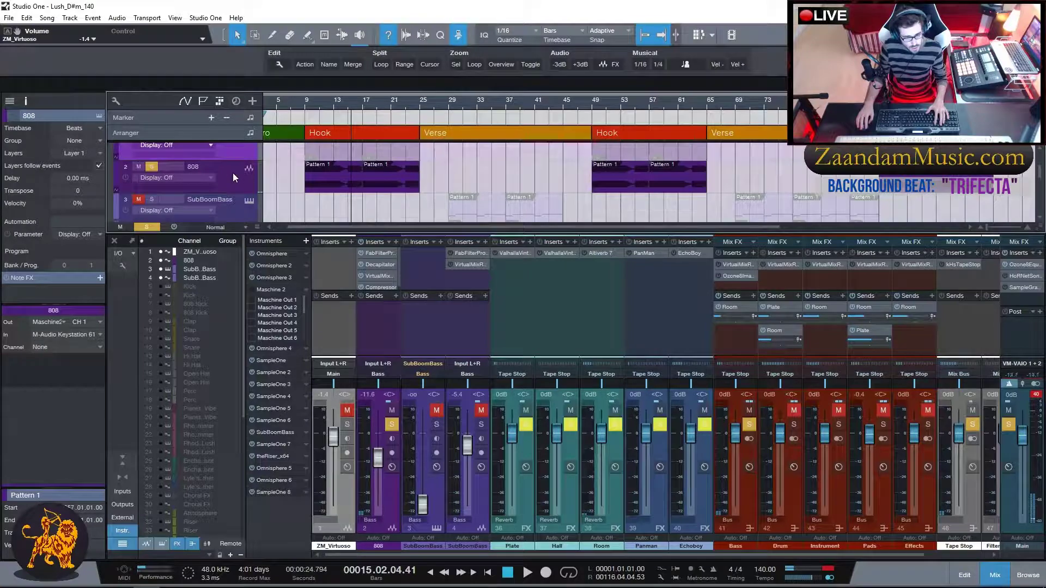
Select the SubBoomBass instrument track, examine its plug-in with the Pearl Beach bass preset, and close the plug-in window.
scroll(230, 172, "down", 1)
scroll(228, 173, "down", 2)
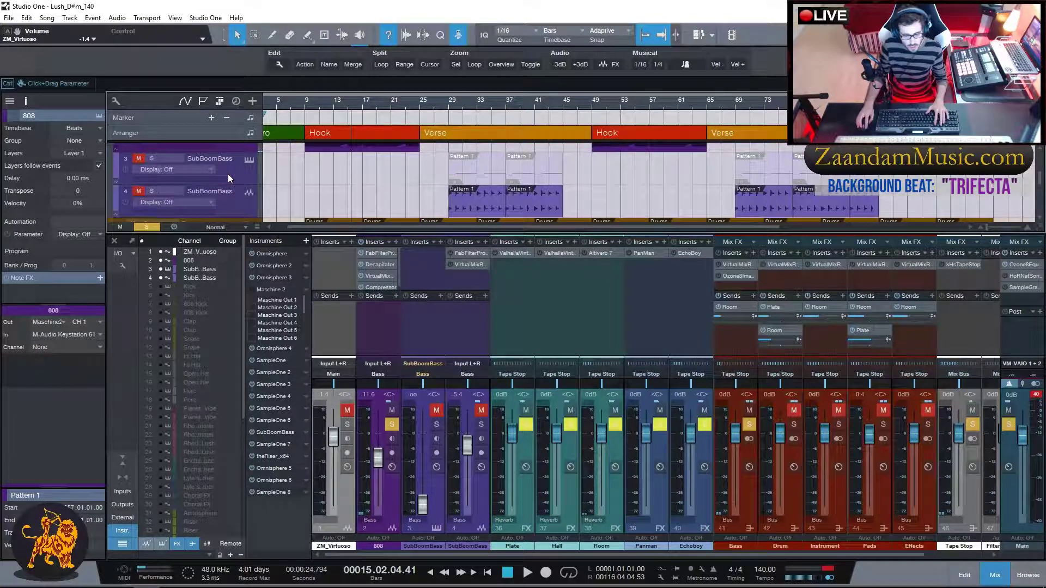
scroll(220, 176, "down", 1)
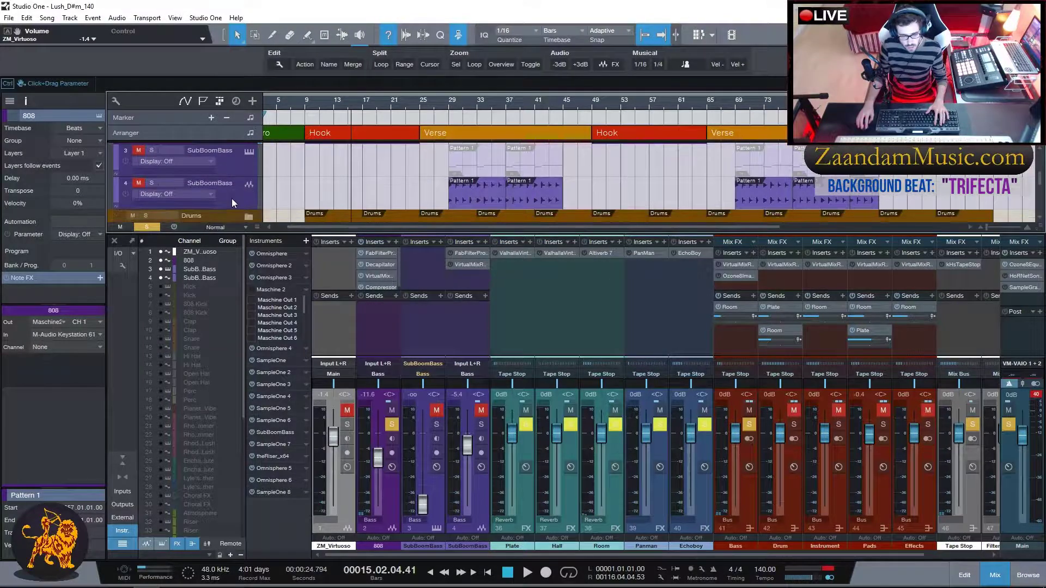
left_click(233, 166)
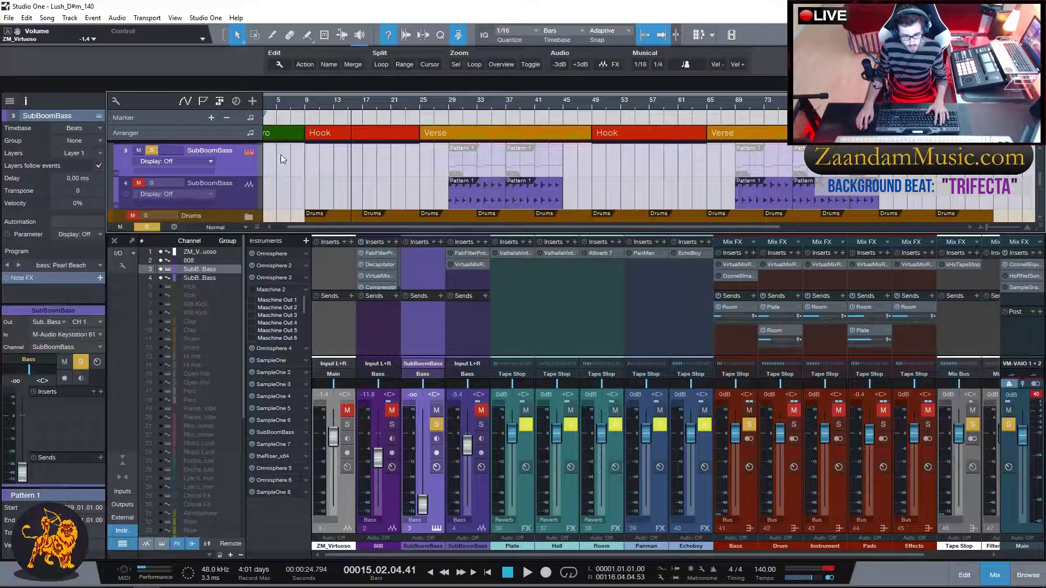
left_click_drag(0, 94, 398, 142)
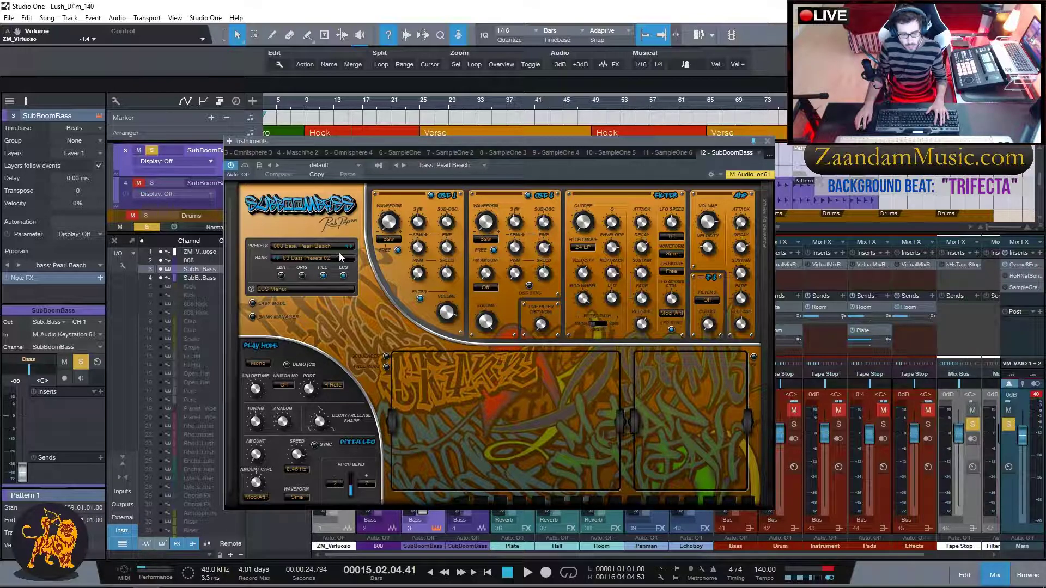
left_click(768, 141)
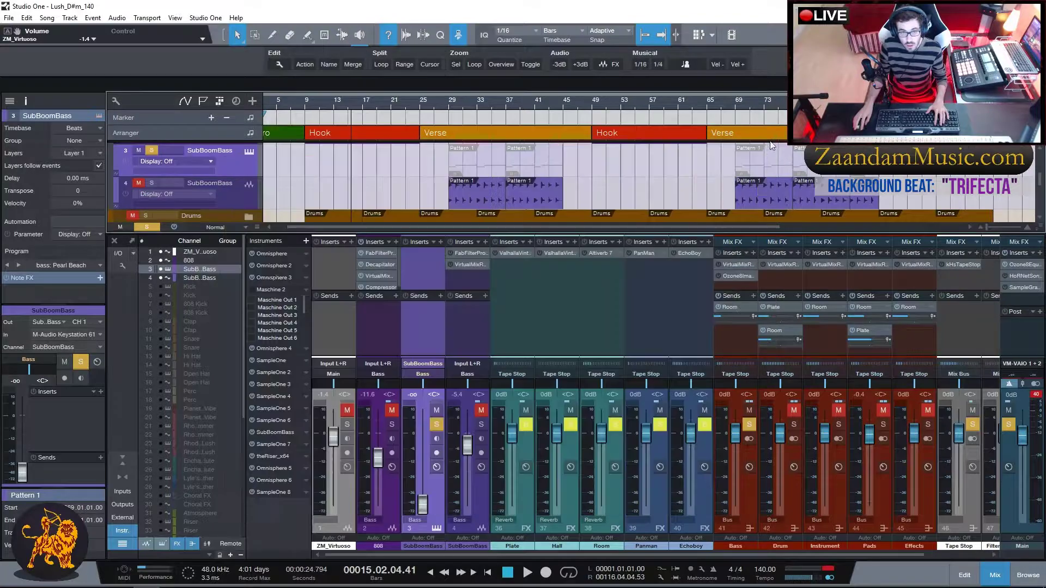
Solo only the rendered SubBoomBass audio track and listen to it from bar 29 in the first Verse.
left_click(138, 183, "alt")
left_click(152, 183, "alt")
left_click(152, 185)
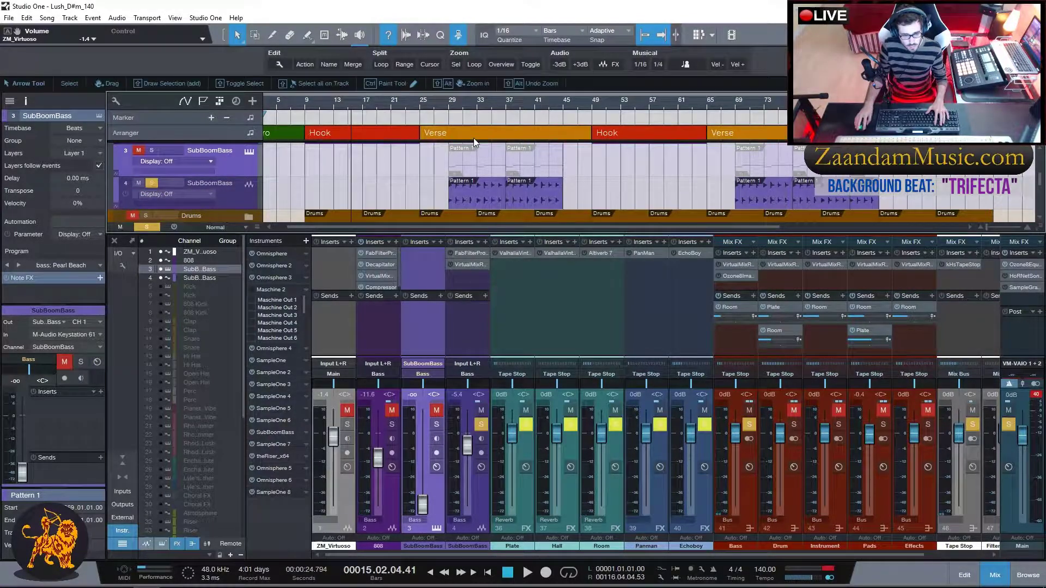
left_click(449, 107)
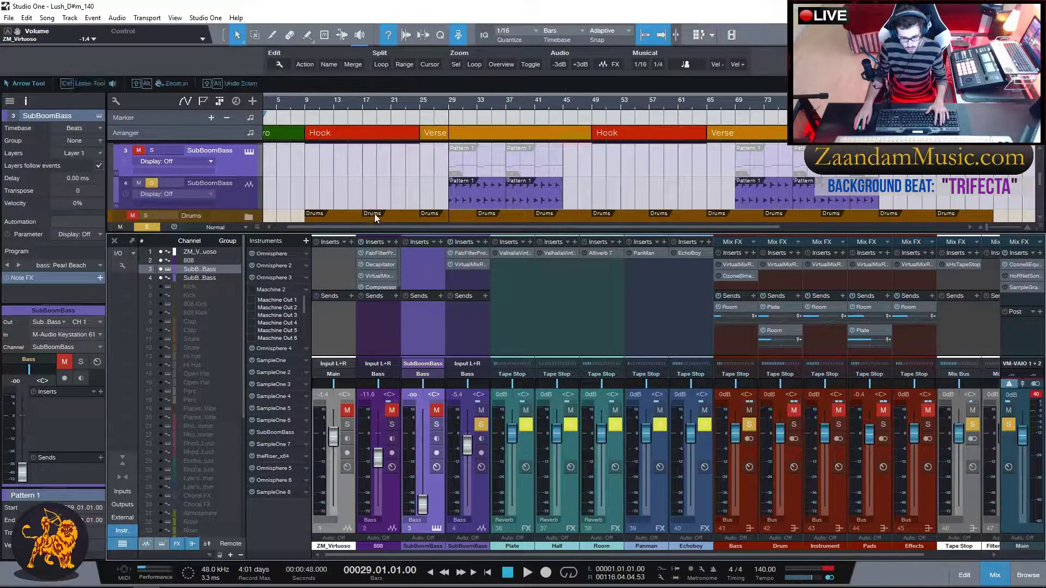
key("space")
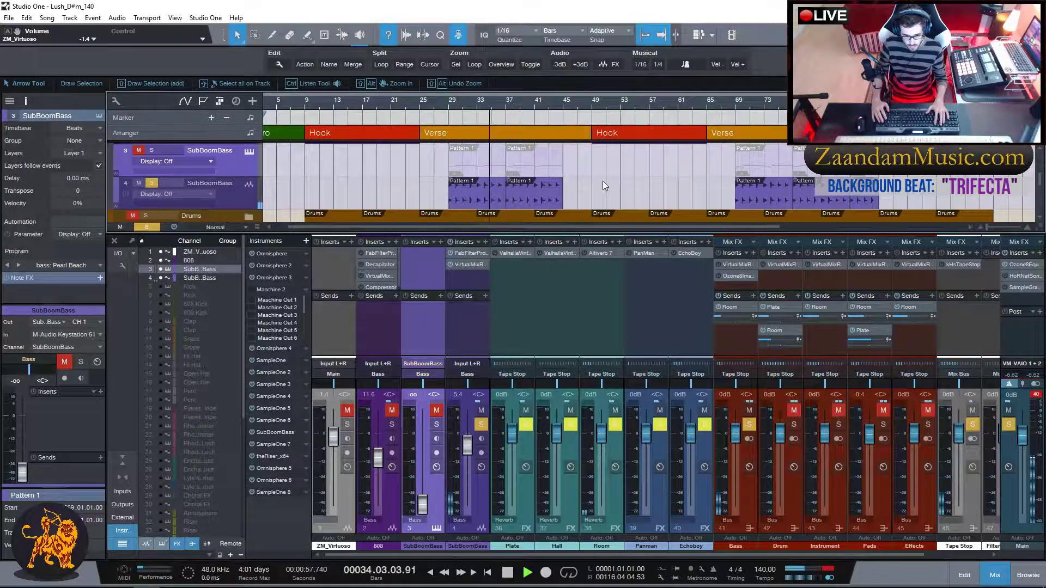
key("space")
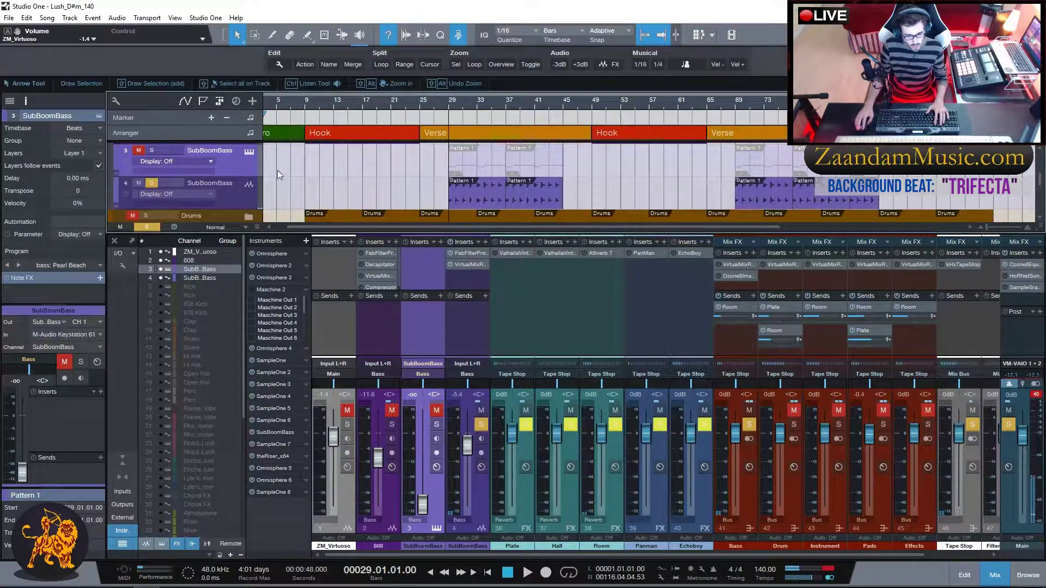
Collapse the Bass folder in the arrangement.
scroll(290, 178, "up", 2)
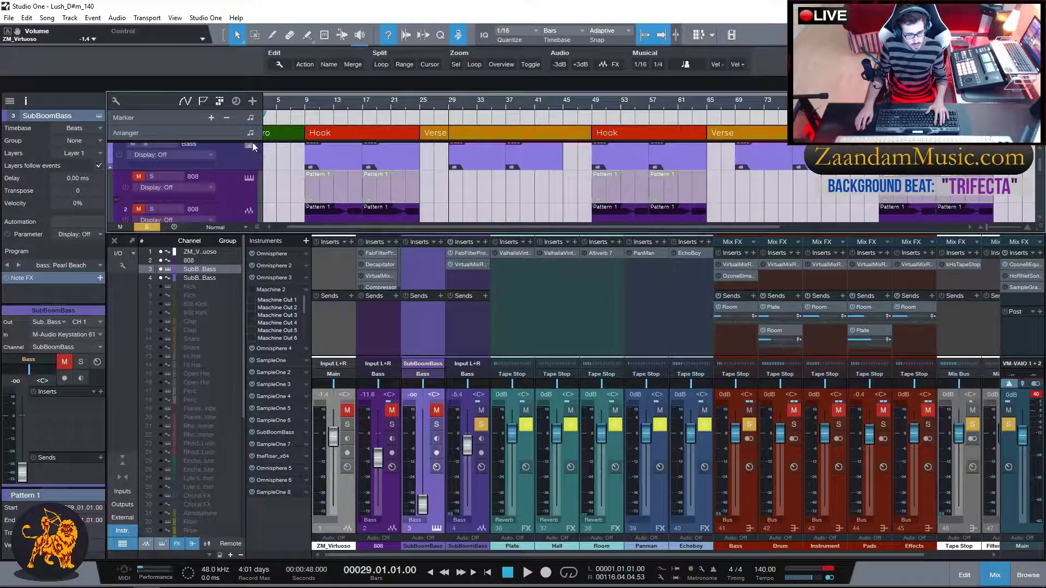
left_click(250, 146)
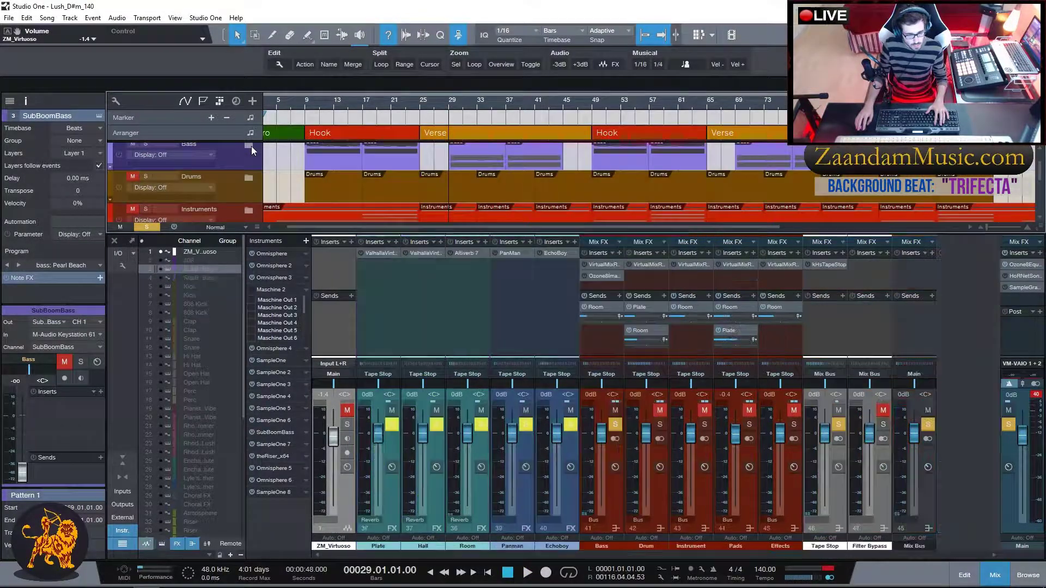
Expand the Drums folder and hide the mixing console to view its kick, clap, snare, hat and perc tracks.
left_click(249, 178)
scroll(293, 191, "down", 3)
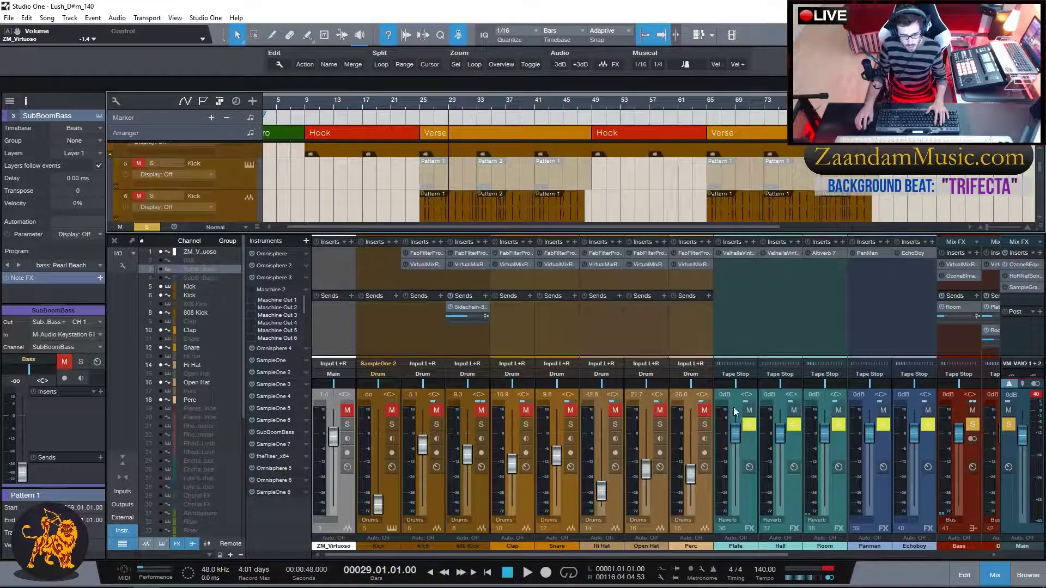
scroll(816, 328, "right", 4)
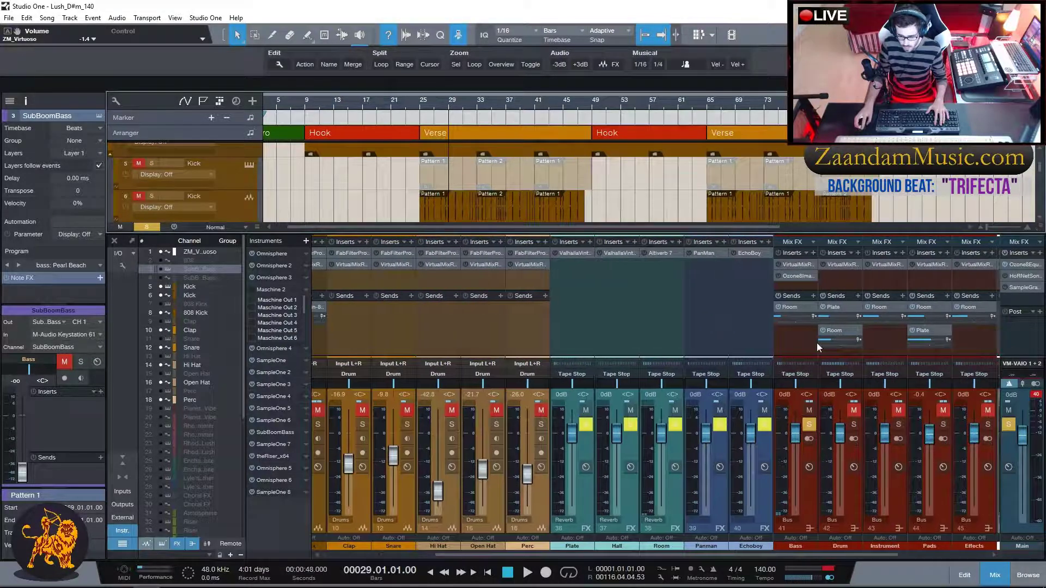
scroll(646, 289, "left", 3)
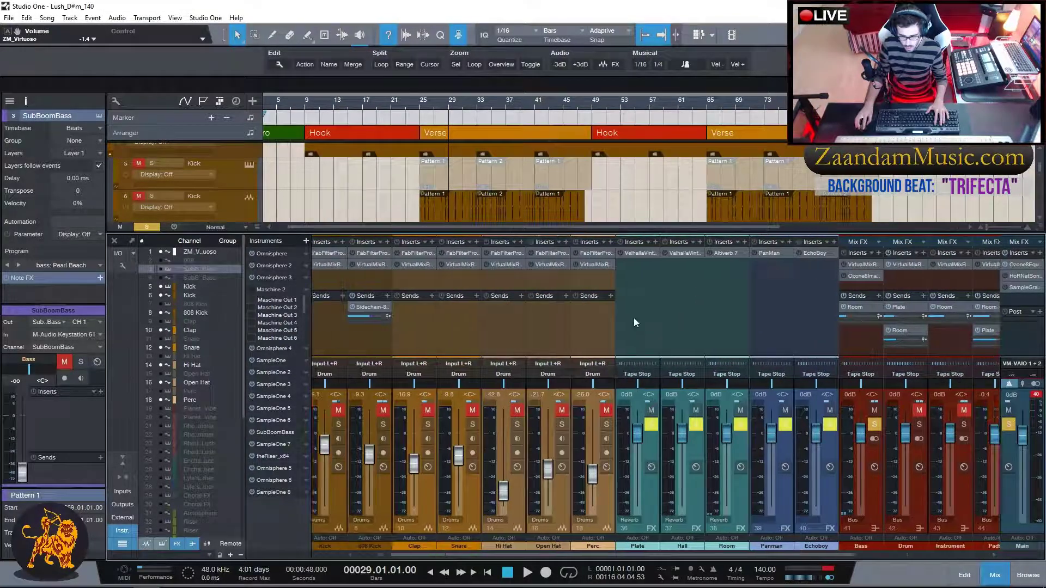
scroll(483, 332, "left", 1)
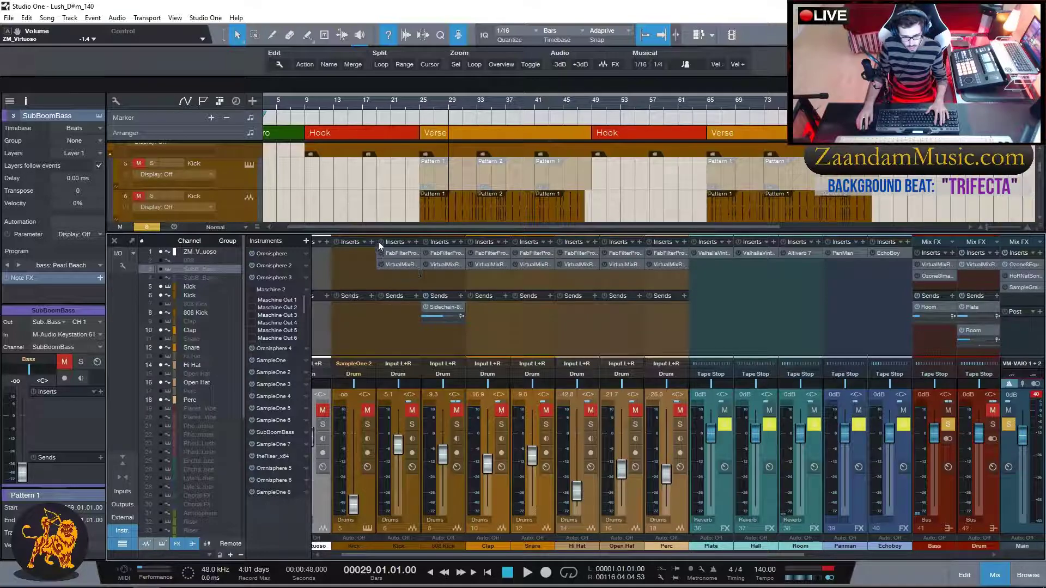
scroll(318, 189, "up", 2)
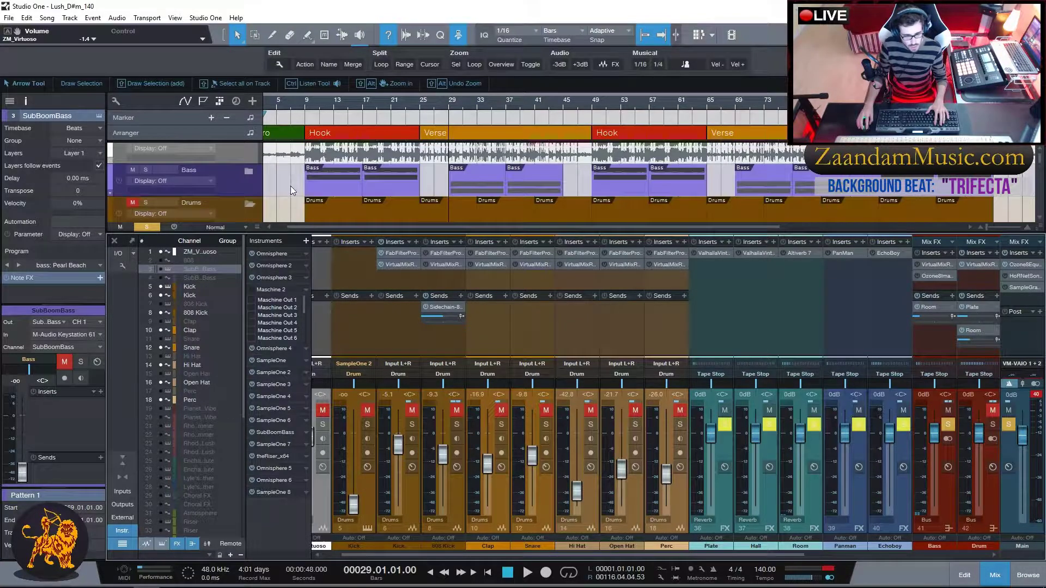
scroll(289, 185, "down", 1)
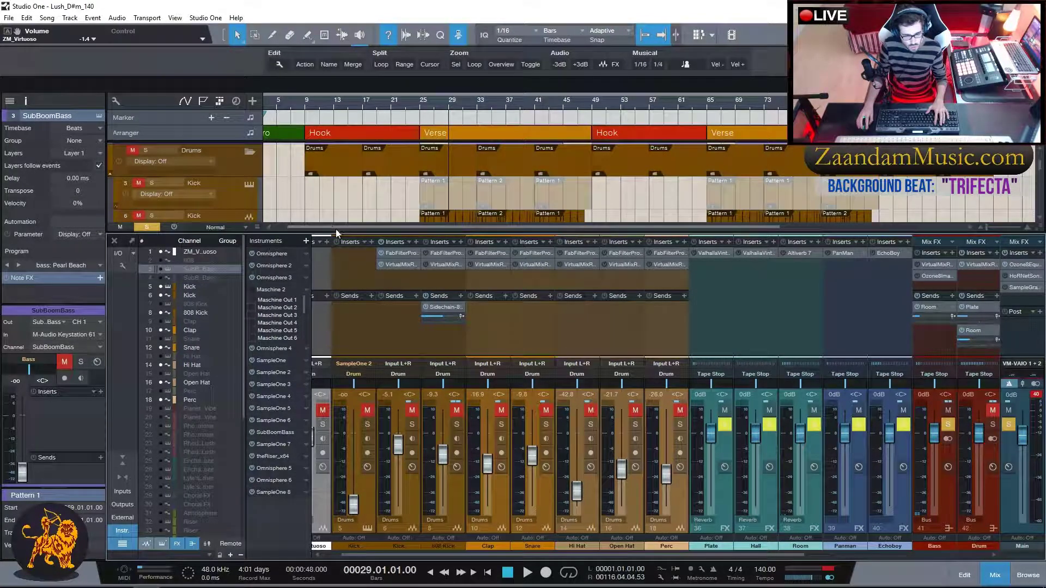
key("F3")
scroll(298, 226, "up", 1)
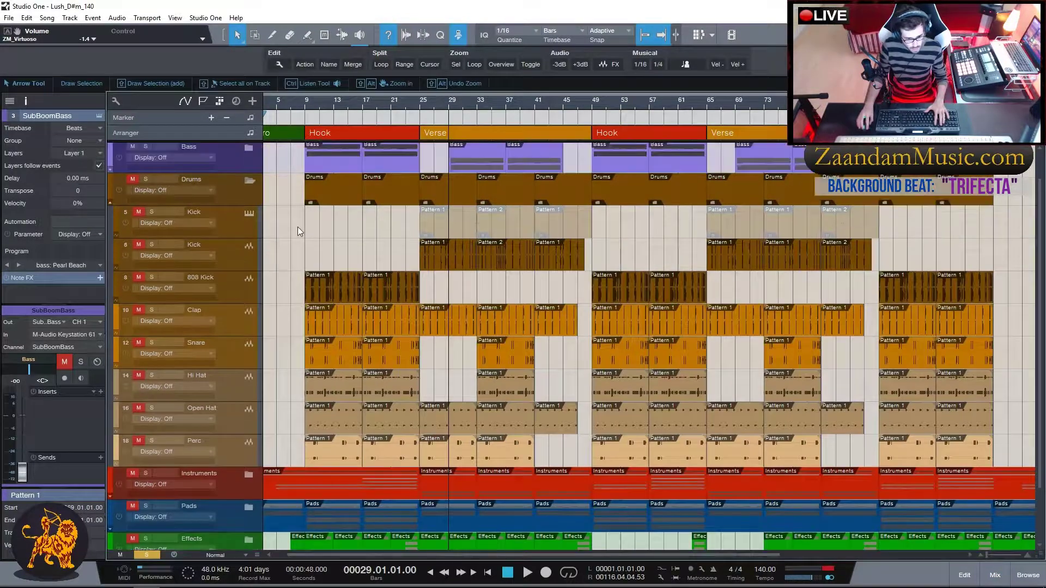
Examine the Kick instrument track's Lil Skies - Kick (5) sample in Sample One and close the plug-in window.
left_click(248, 215)
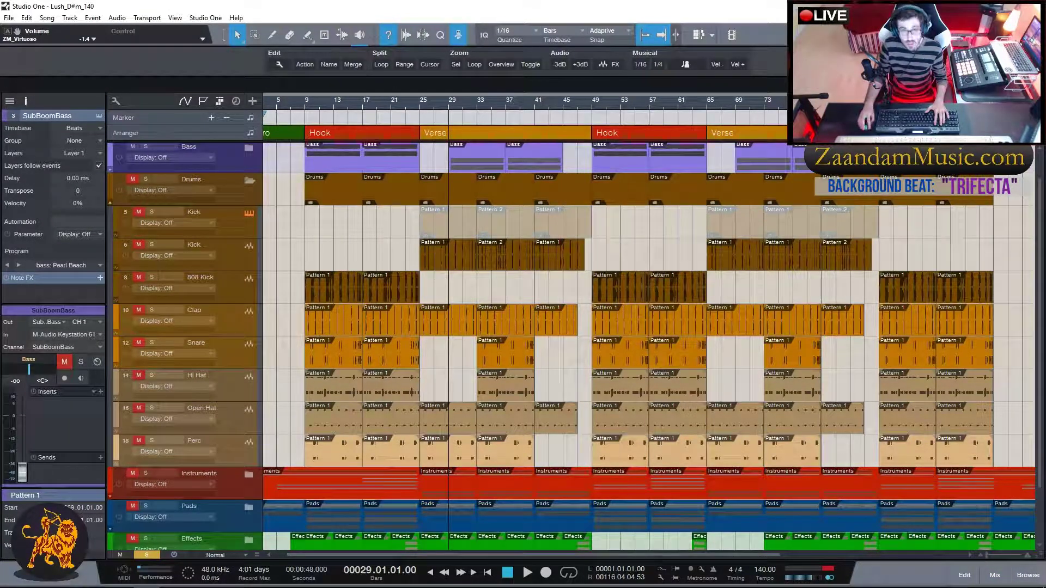
left_click_drag(377, 179, 377, 184)
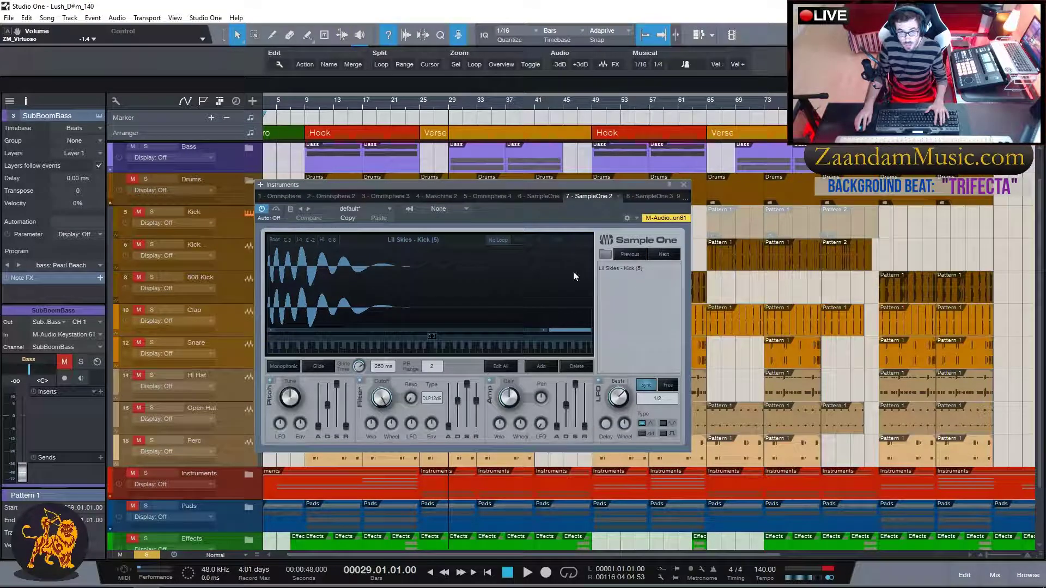
left_click(683, 185)
scroll(332, 234, "up", 1)
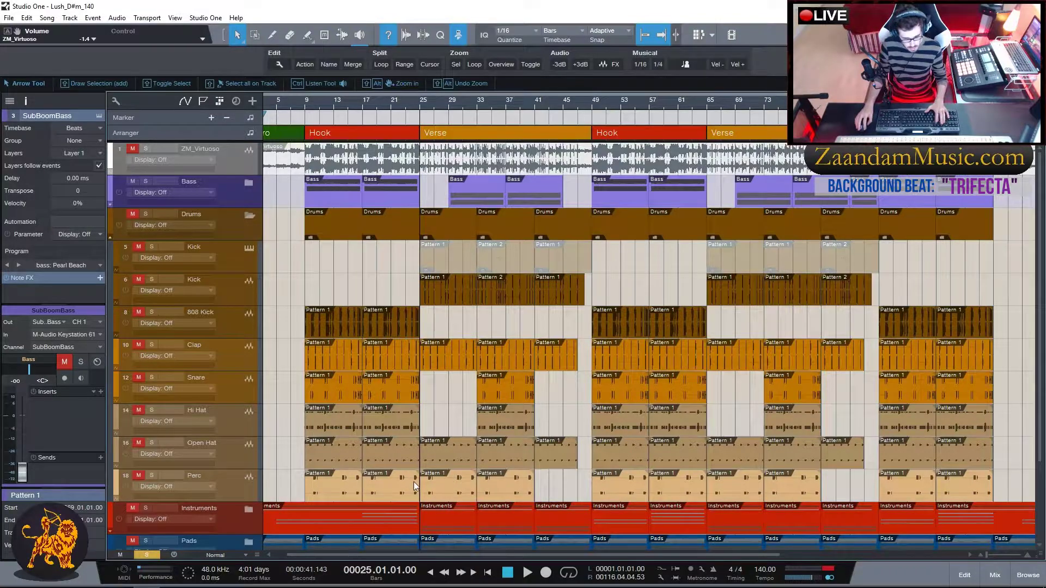
Show the console again, solo the rendered Kick audio track and listen to it from bar 25 in the first Verse.
key("F3")
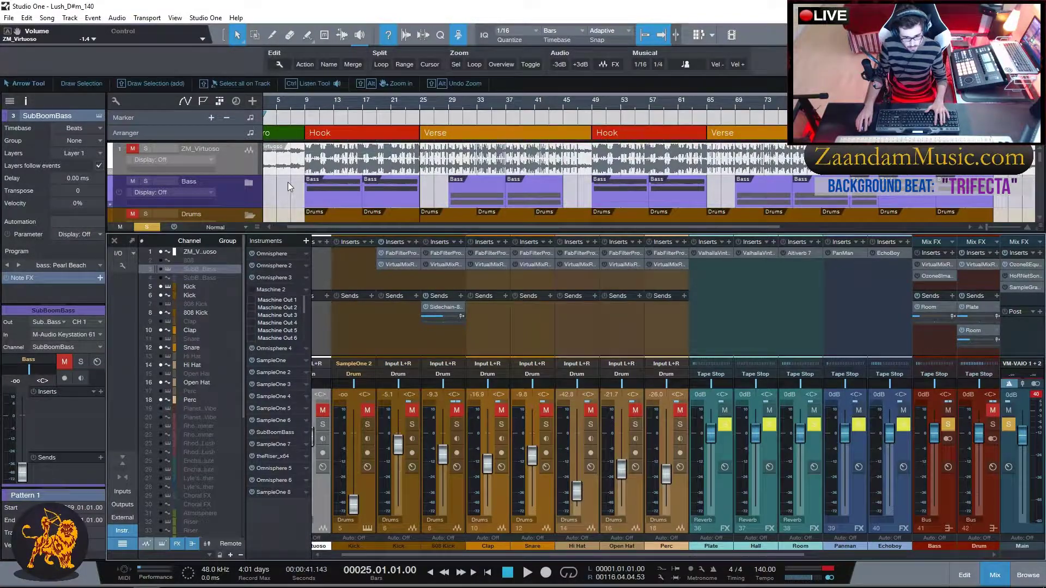
scroll(197, 193, "down", 2)
left_click(151, 207)
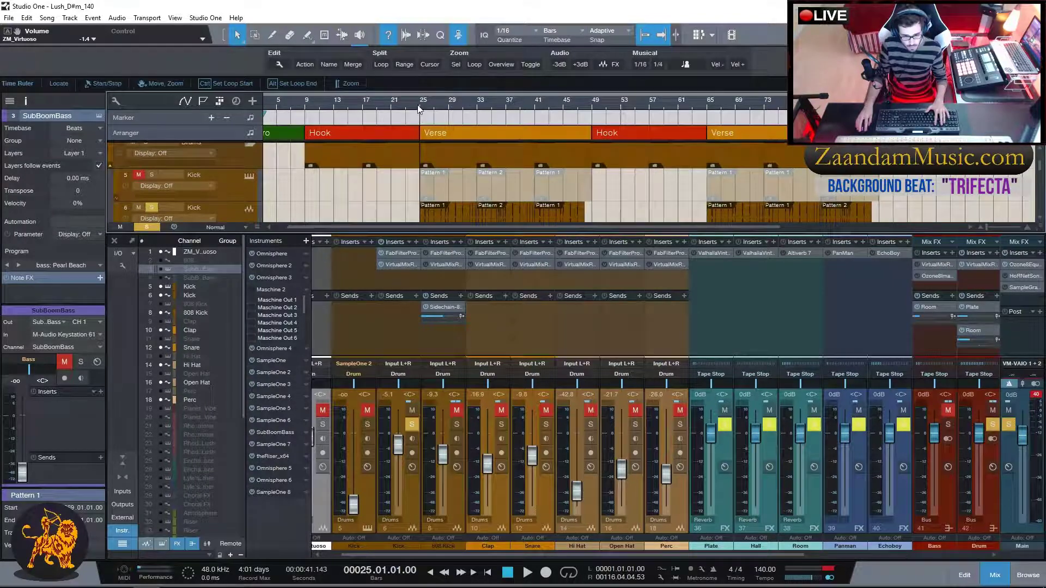
key("space")
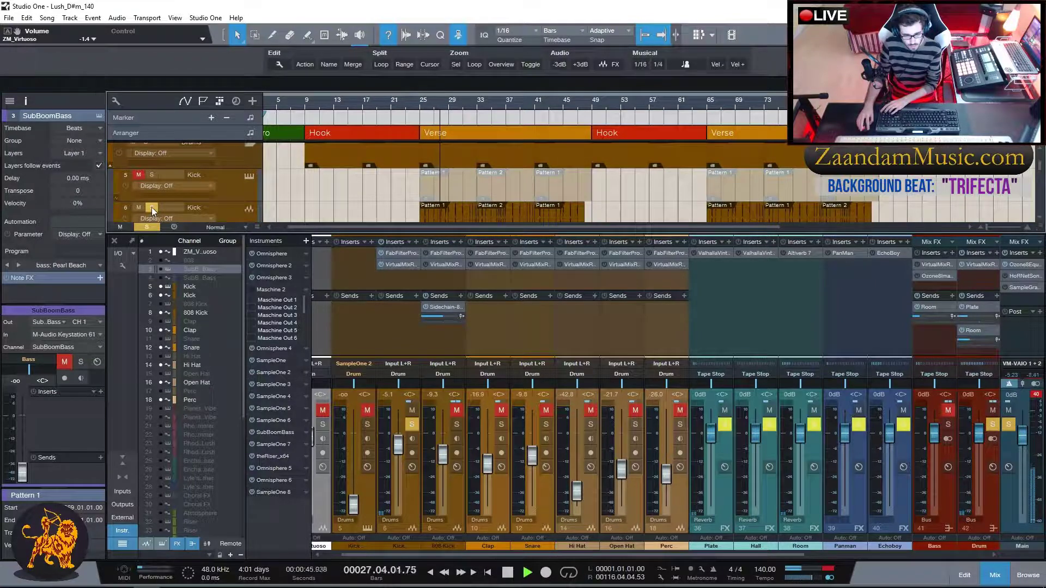
key("space")
Select and solo only the rendered 808 Kick audio track, and show the hidden instrument tracks in the arrangement and console.
scroll(376, 197, "down", 2)
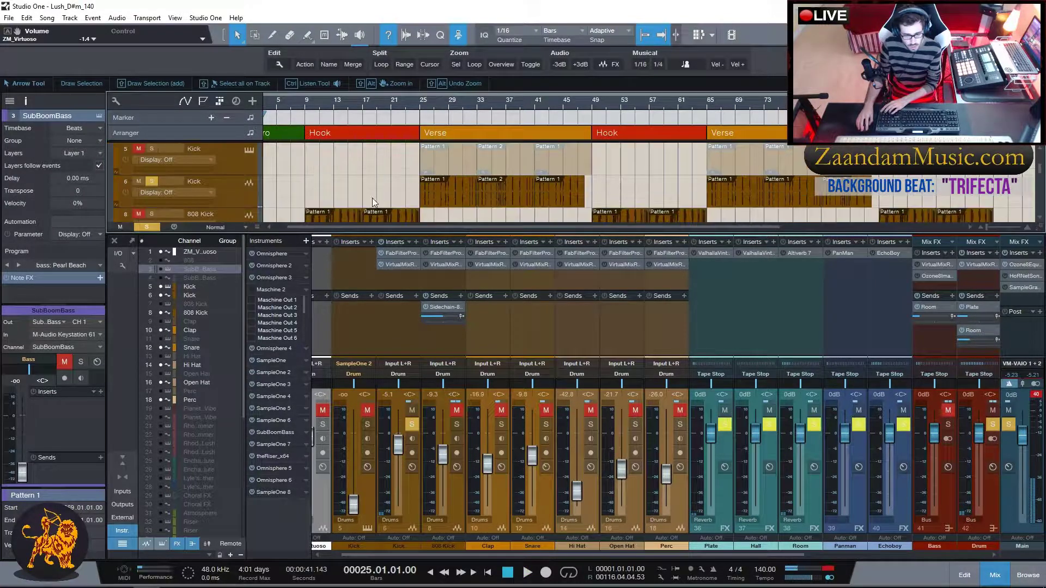
scroll(231, 198, "down", 2)
scroll(230, 197, "up", 2)
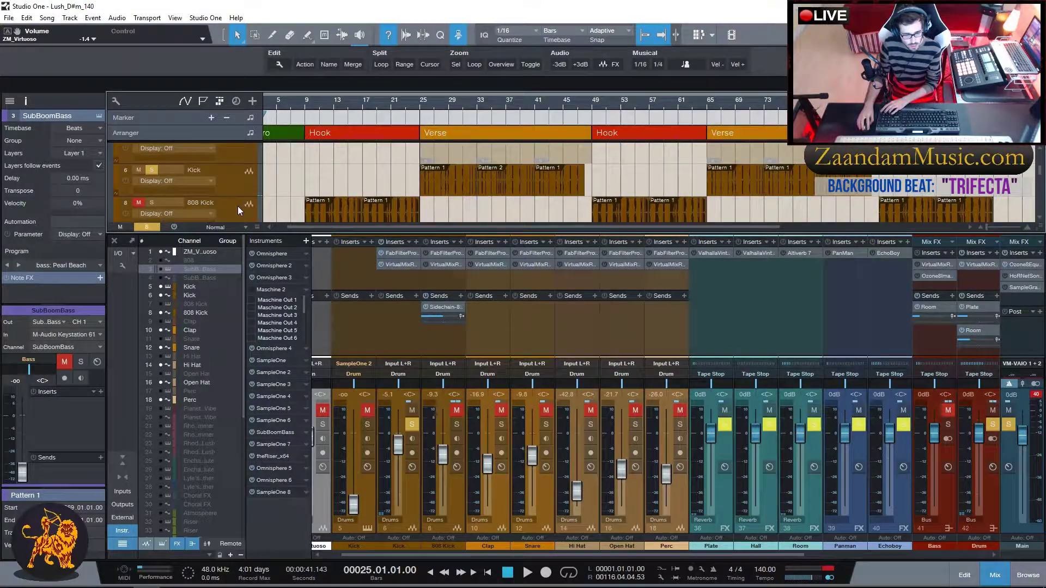
left_click(237, 206)
scroll(270, 191, "down", 2)
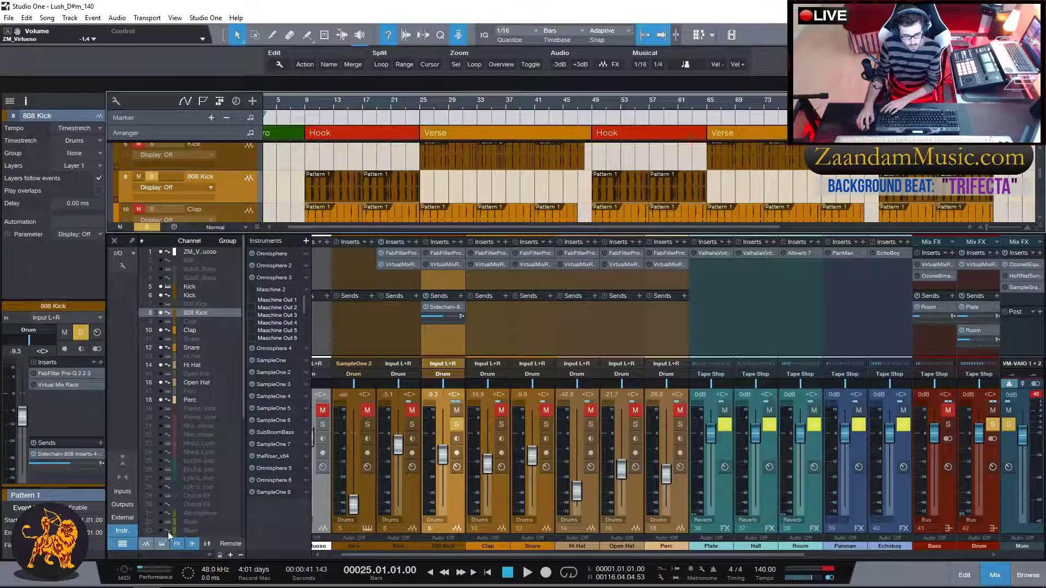
left_click(160, 544)
scroll(276, 191, "down", 5)
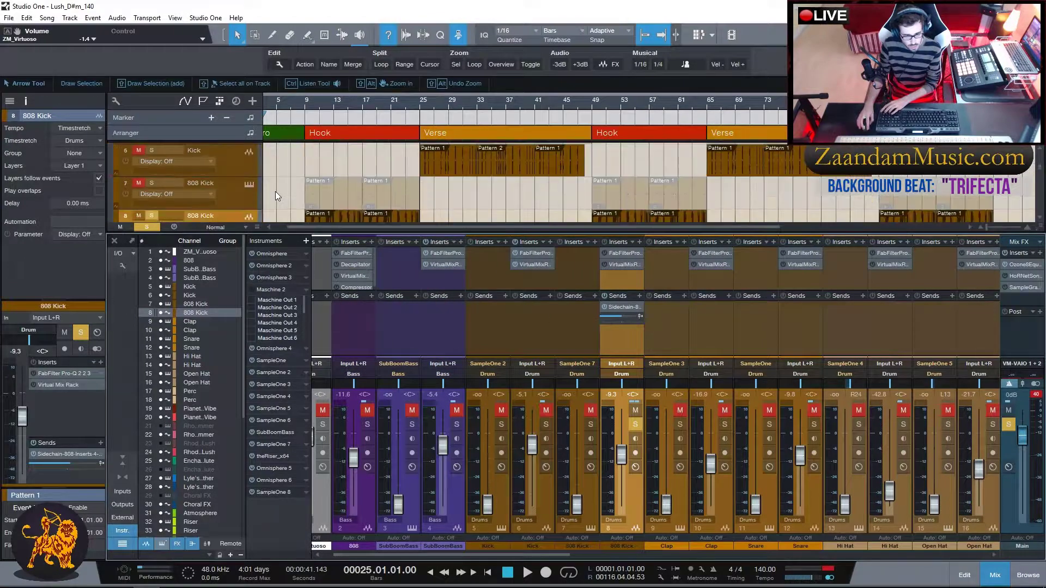
scroll(223, 179, "up", 2)
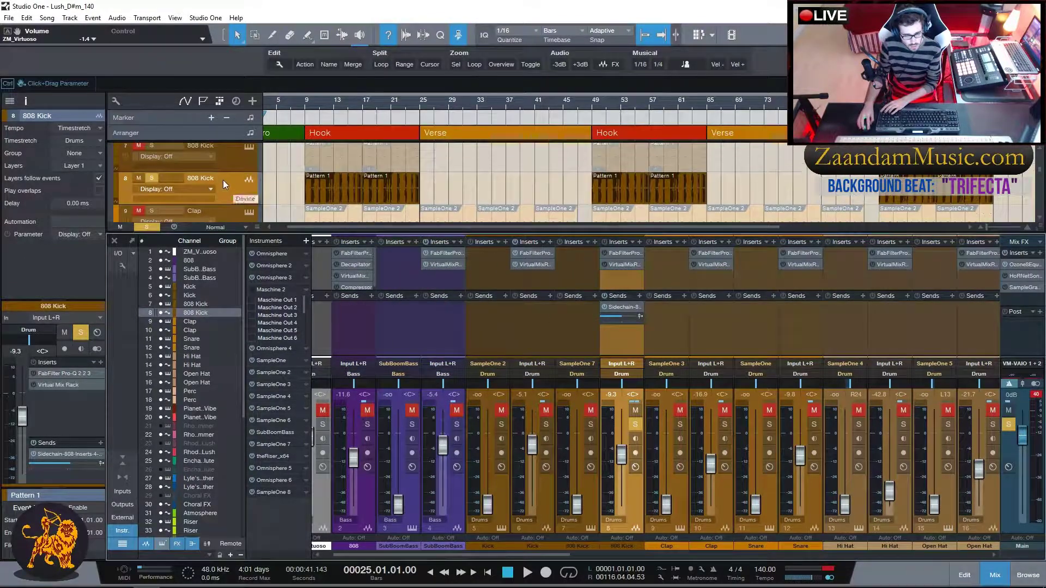
Examine the NM - Pacchet Kick sample loaded in the 808 Kick instrument track's Sample One and close the plug-in window.
left_click(250, 172)
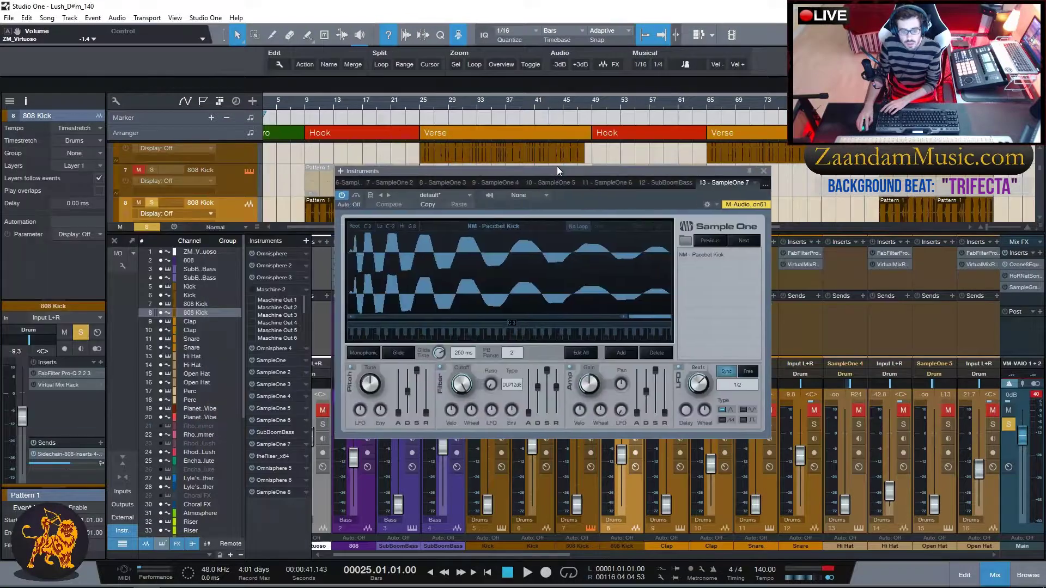
left_click_drag(556, 171, 496, 195)
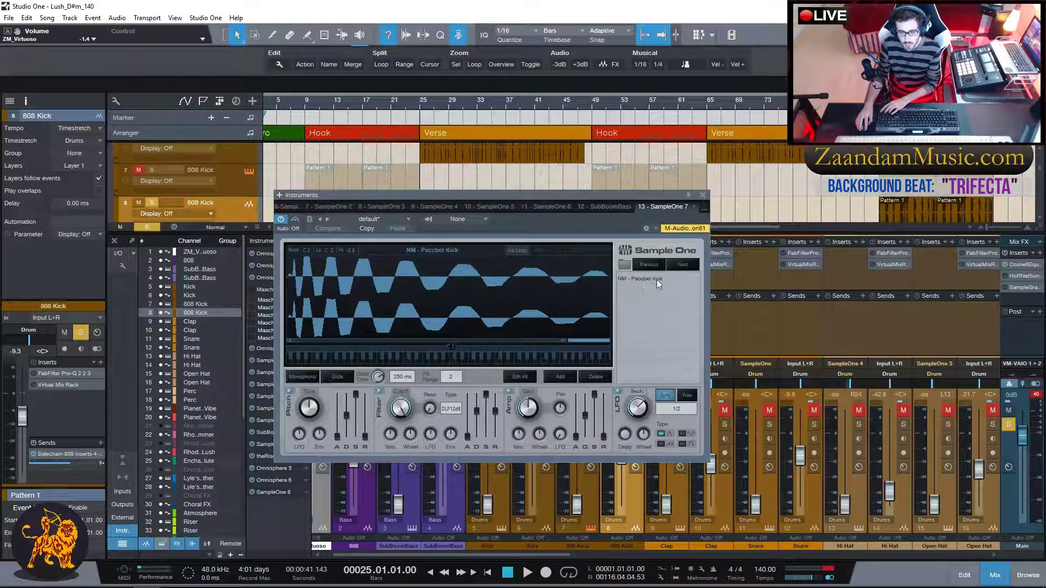
left_click(705, 206)
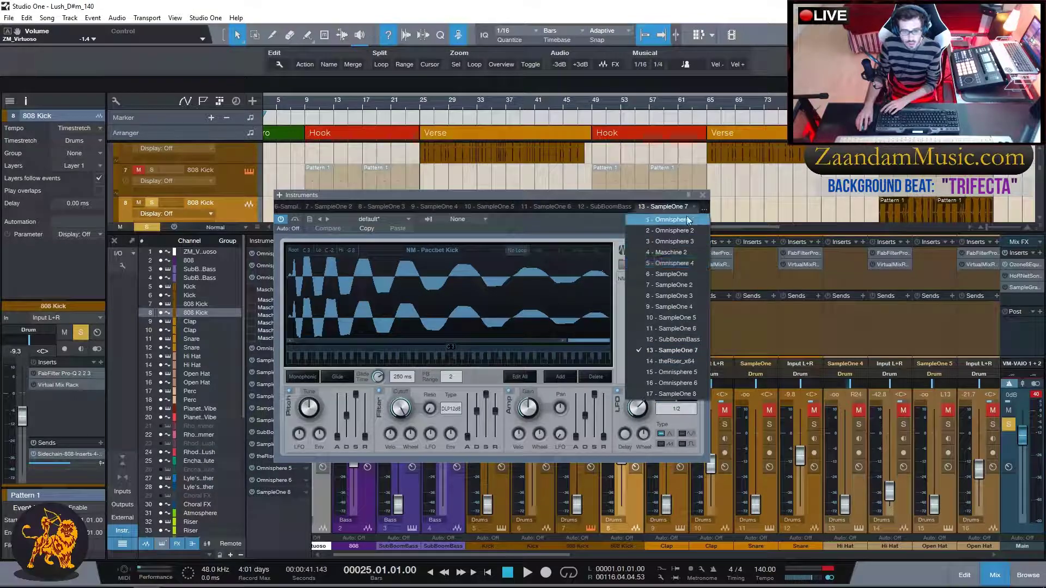
left_click(704, 197)
left_click(703, 196)
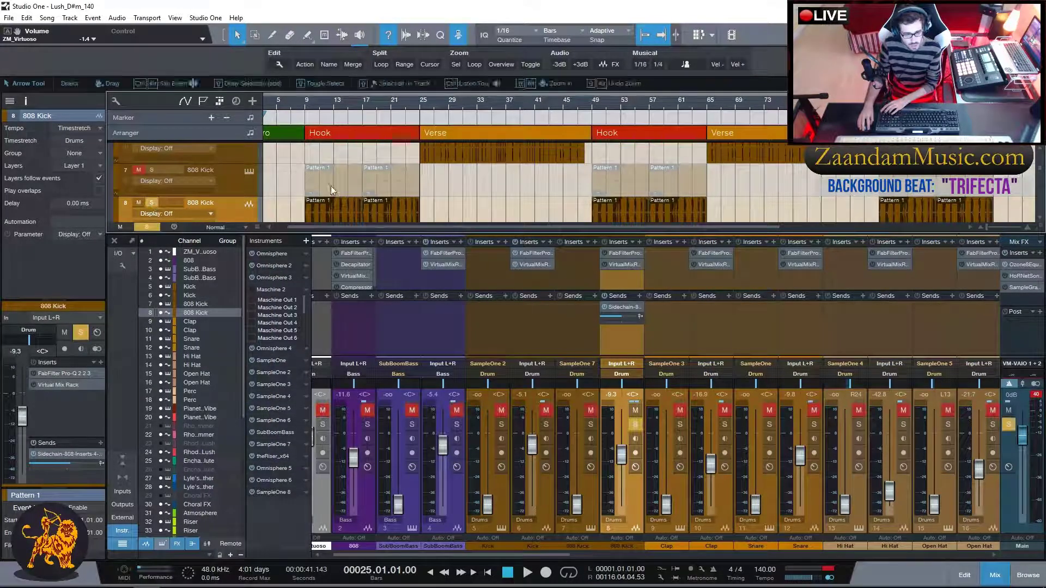
Listen to the soloed 808 Kick from bar 9 in the first Hook and compare its placement with the Verse kick.
left_click(303, 105)
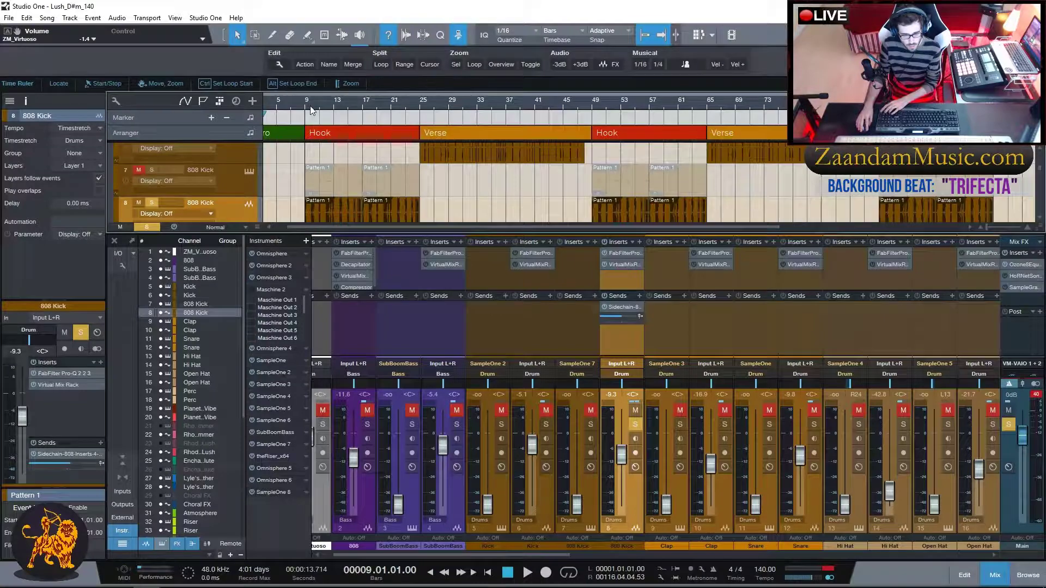
key("space")
scroll(463, 199, "down", 1)
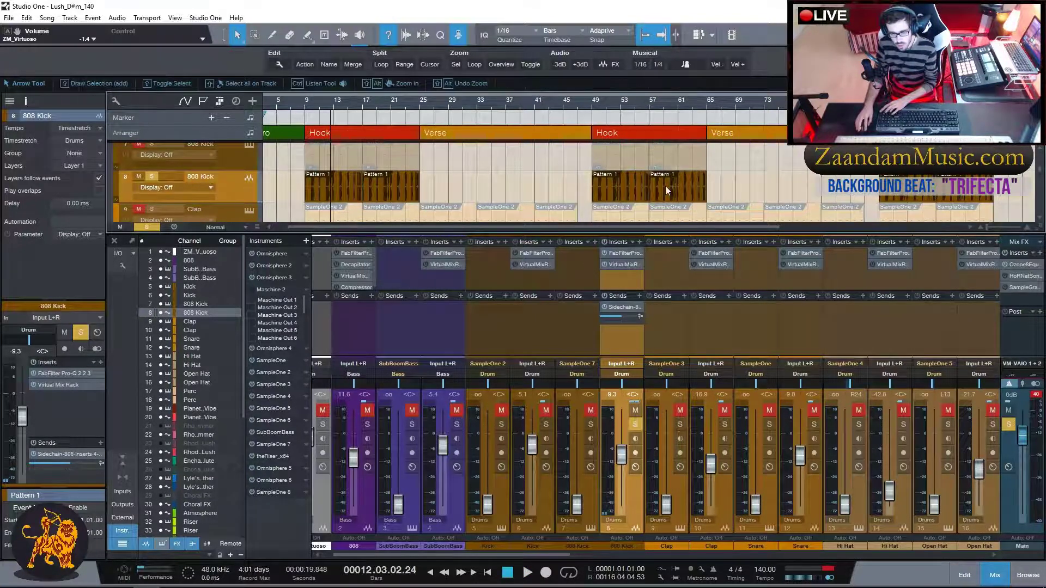
scroll(535, 166, "up", 2)
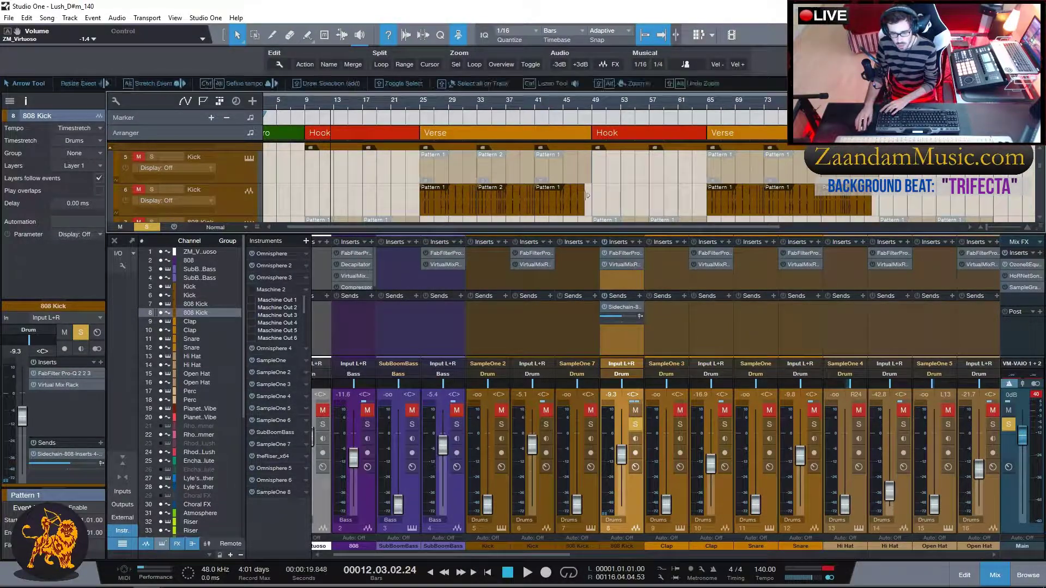
scroll(512, 180, "down", 2)
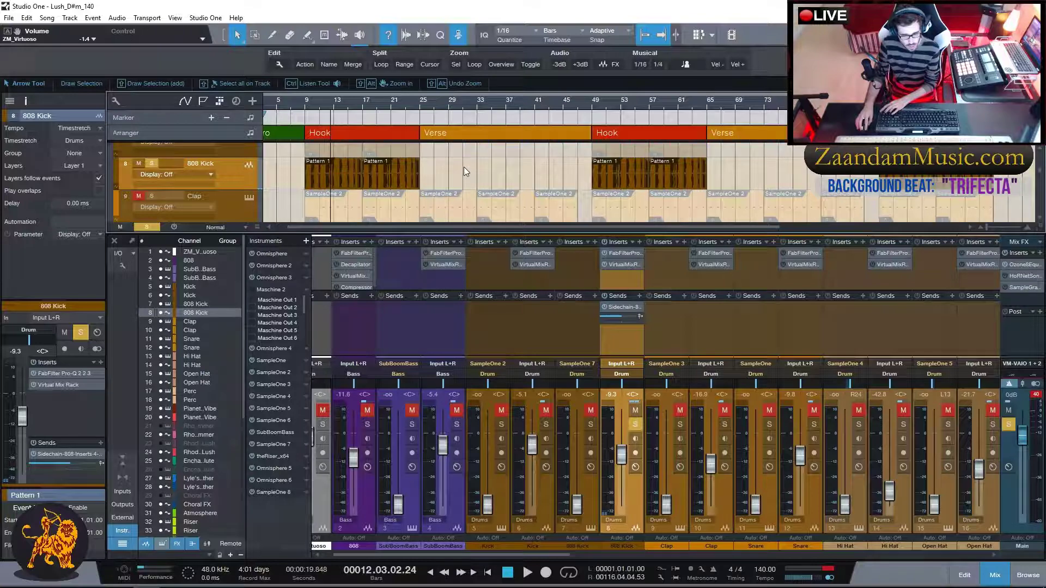
Solo only the rendered Clap audio track, and examine the Lil Skies - Clap (3) sample in the Clap instrument's Sample One.
scroll(463, 171, "down", 2)
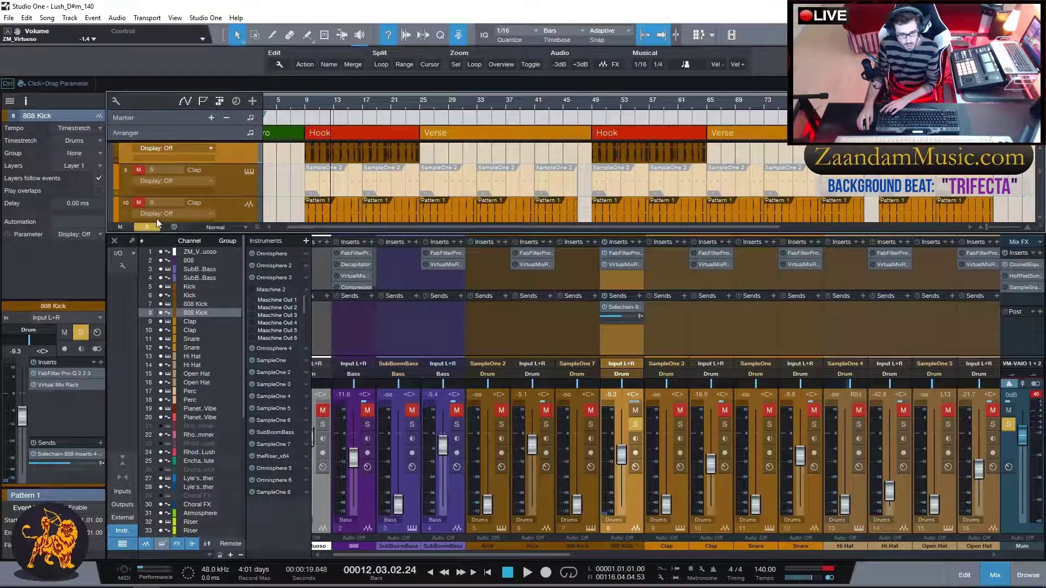
left_click(156, 205)
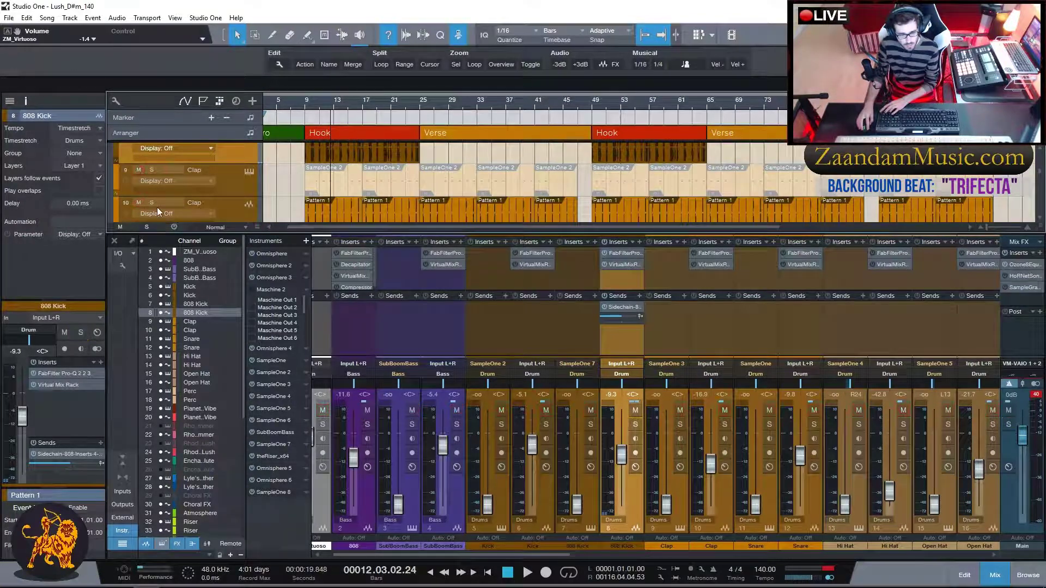
left_click(249, 172)
left_click_drag(350, 162, 504, 179)
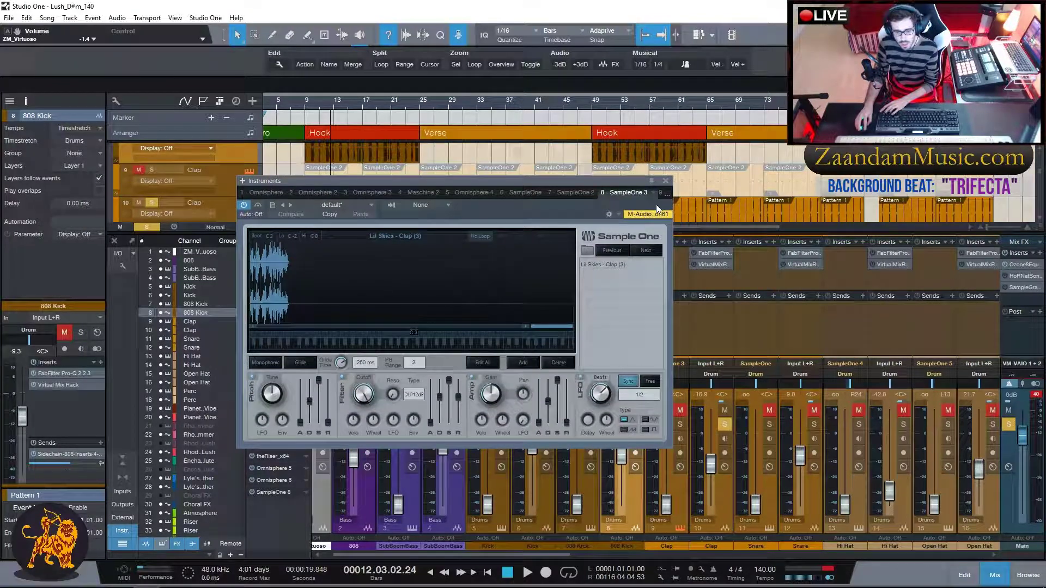
left_click(665, 181)
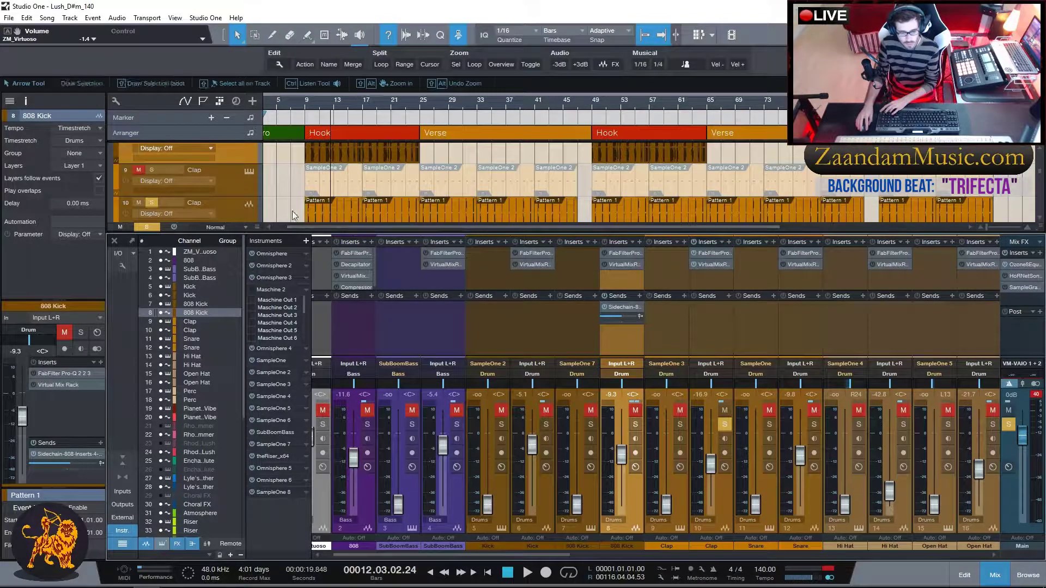
Listen to the soloed Clap audio track from bar 9 in the first Hook and turn its solo off.
scroll(299, 197, "down", 1)
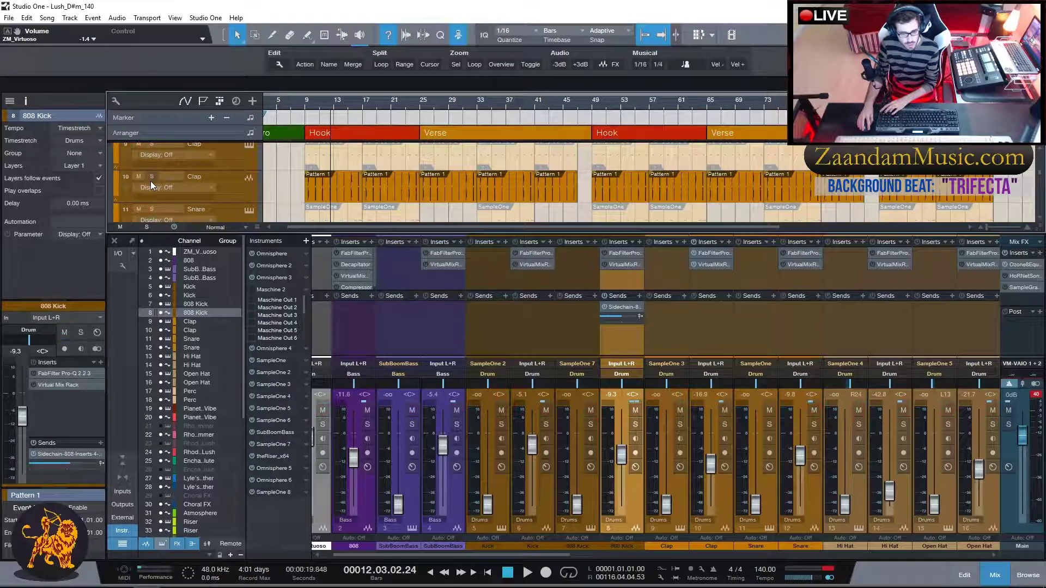
double_click(304, 110)
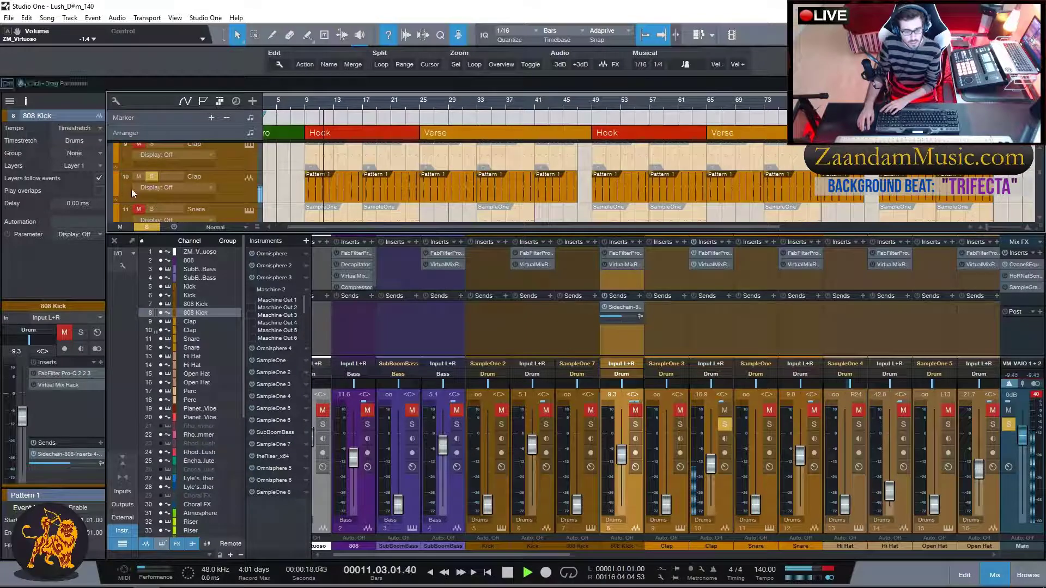
left_click(151, 178)
key("space")
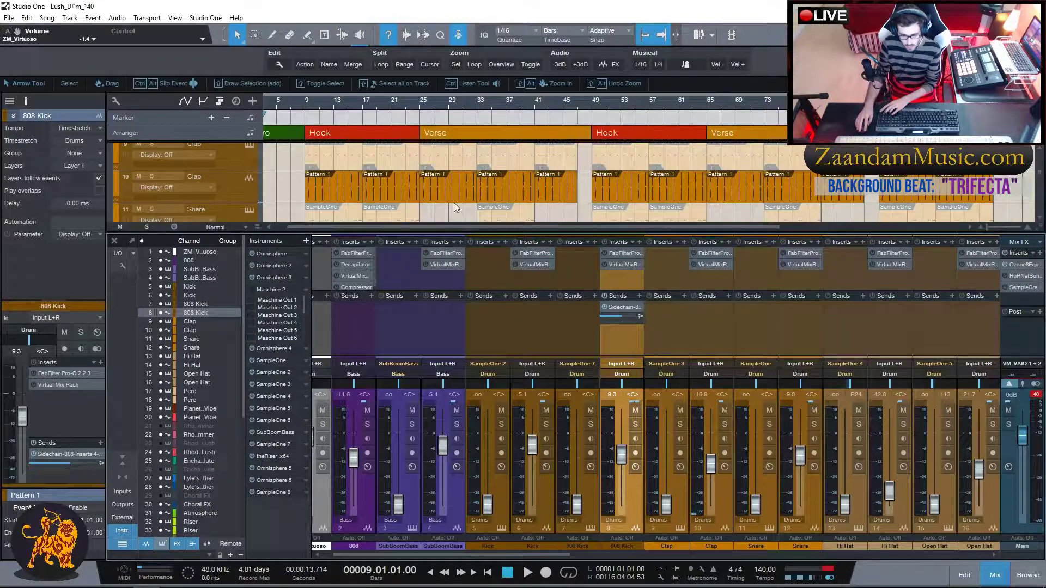
Examine the Lil Skies - Snare (6) sample loaded in the Snare instrument track's Sample One and close the plug-in window.
scroll(369, 188, "down", 1)
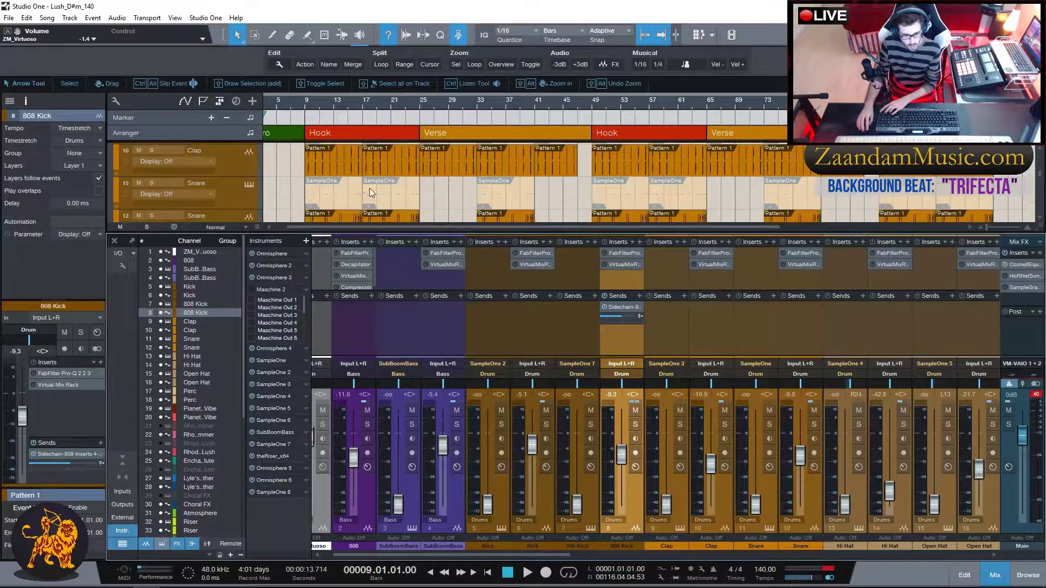
left_click(249, 183)
left_click_drag(367, 181, 423, 199)
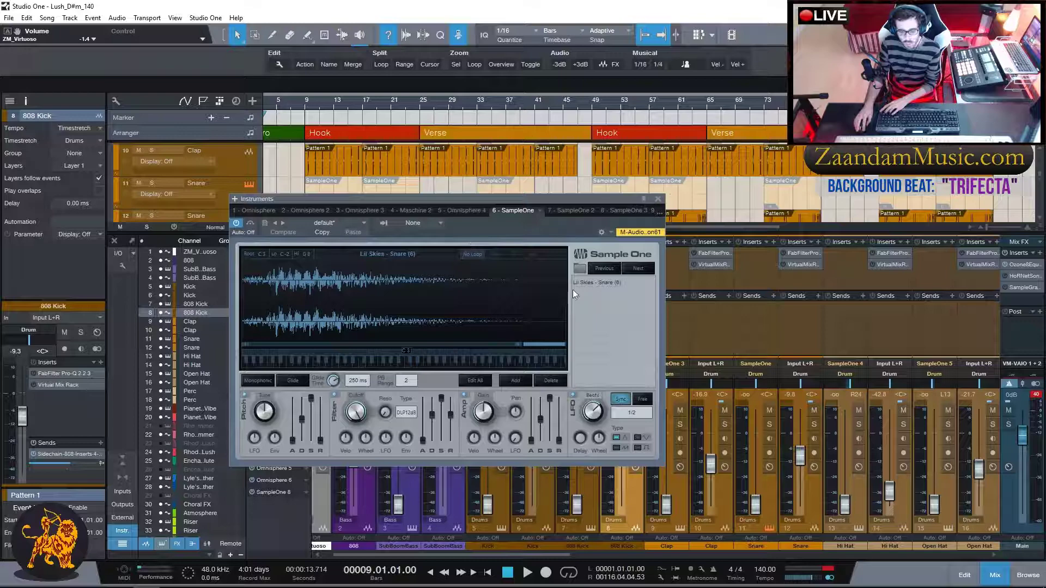
left_click(657, 200)
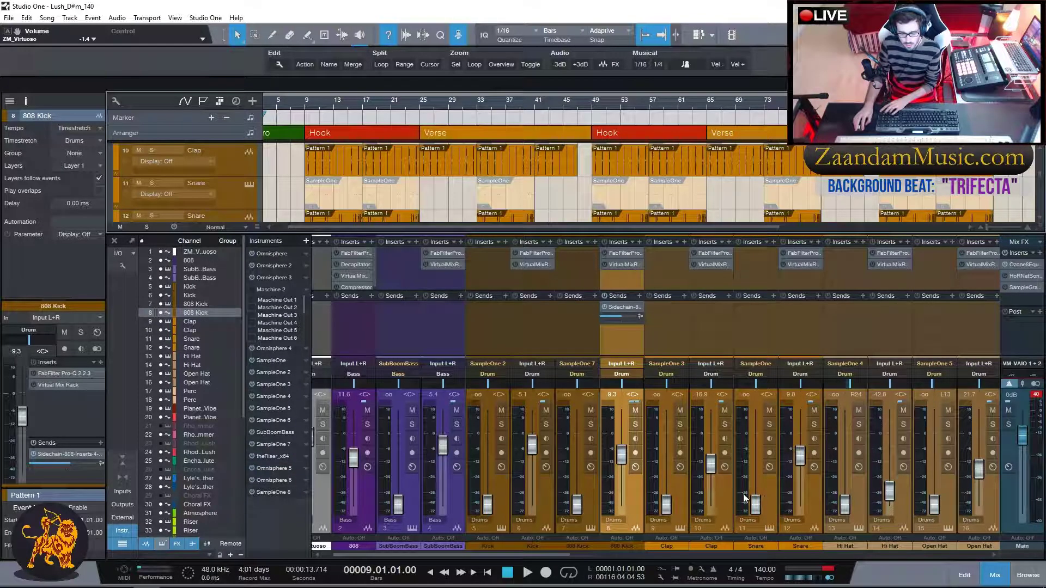
Select the rendered Snare audio channel, listen to it in solo from bar 9 in the first Hook, and turn its solo off.
left_click(713, 328)
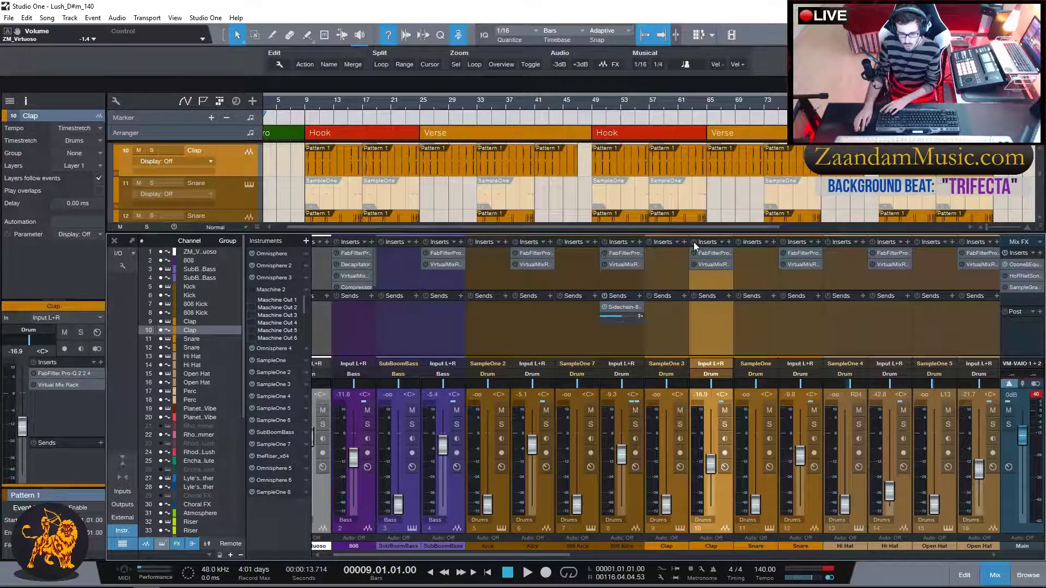
left_click(798, 285)
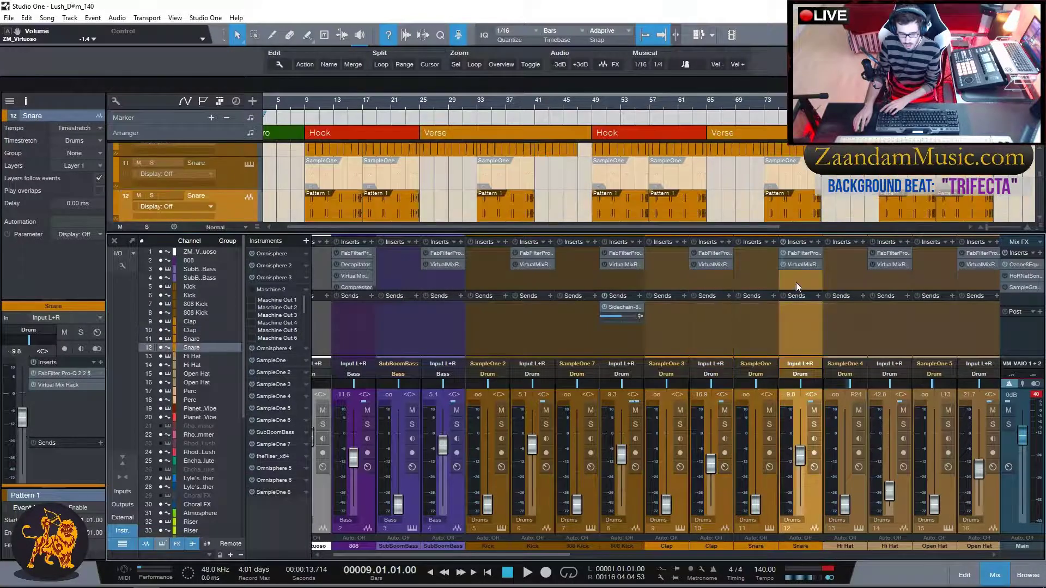
left_click(152, 195)
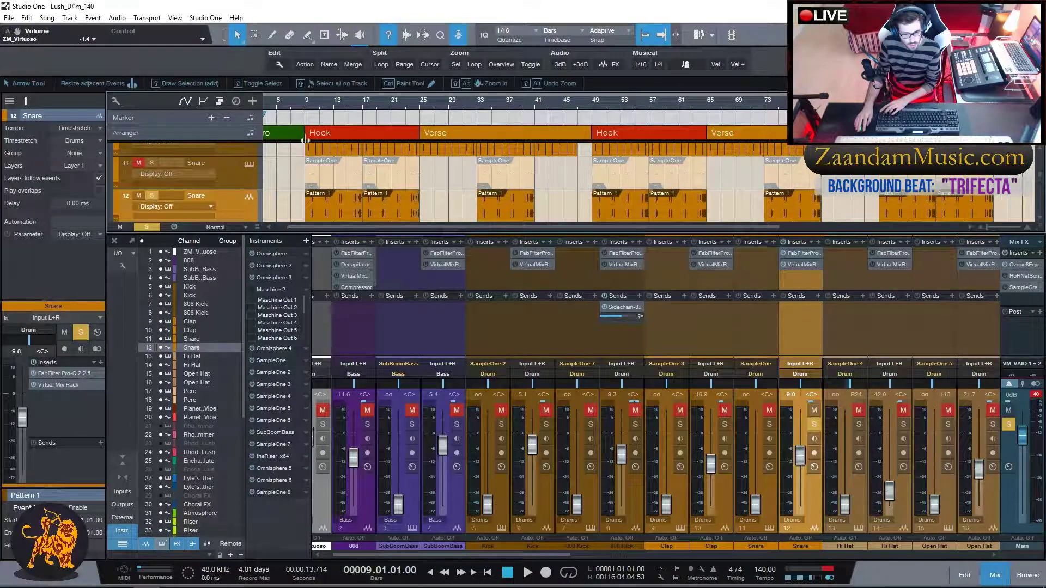
key("space")
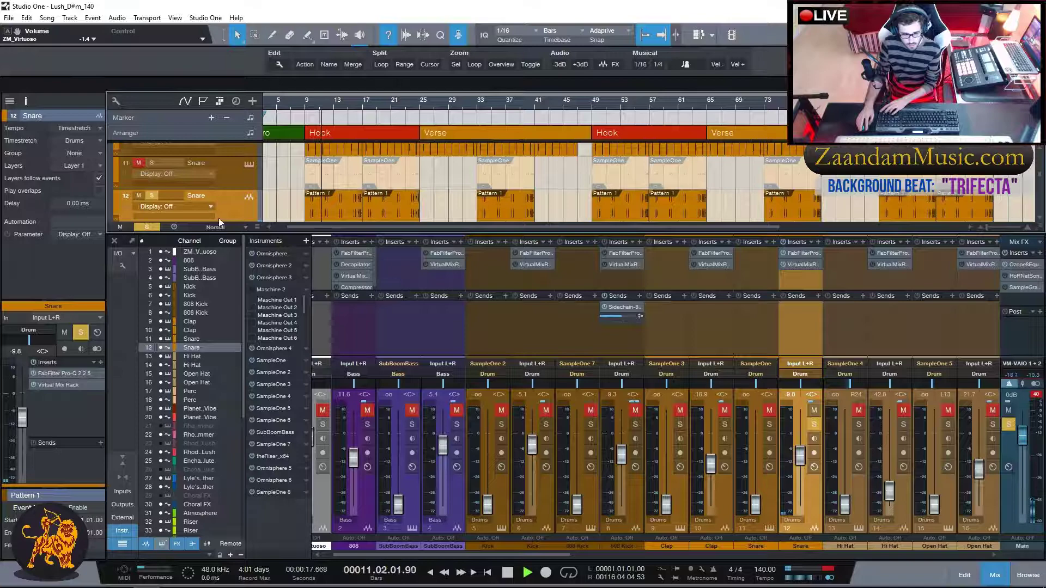
key("space")
scroll(335, 188, "down", 2)
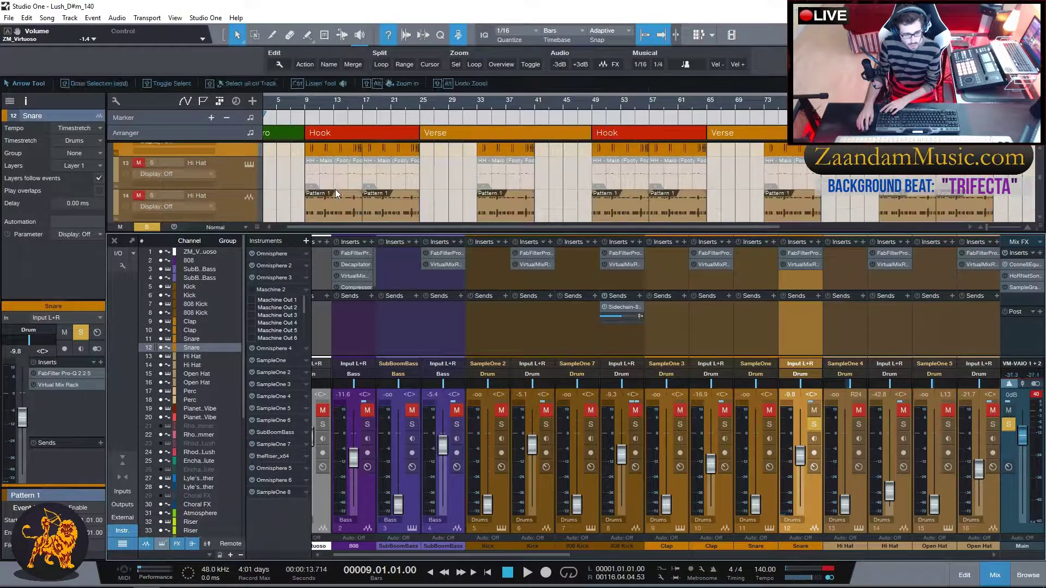
left_click(147, 227)
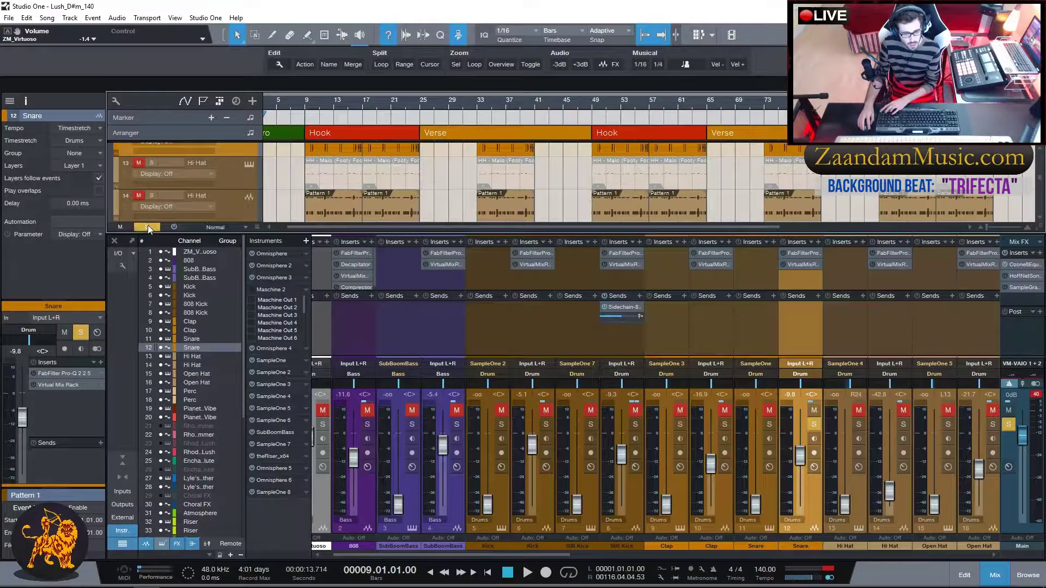
Examine the Lil Skies - Hi Hat (2) sample in the Hi Hat instrument track's Sample One and close the plug-in window.
left_click(249, 164)
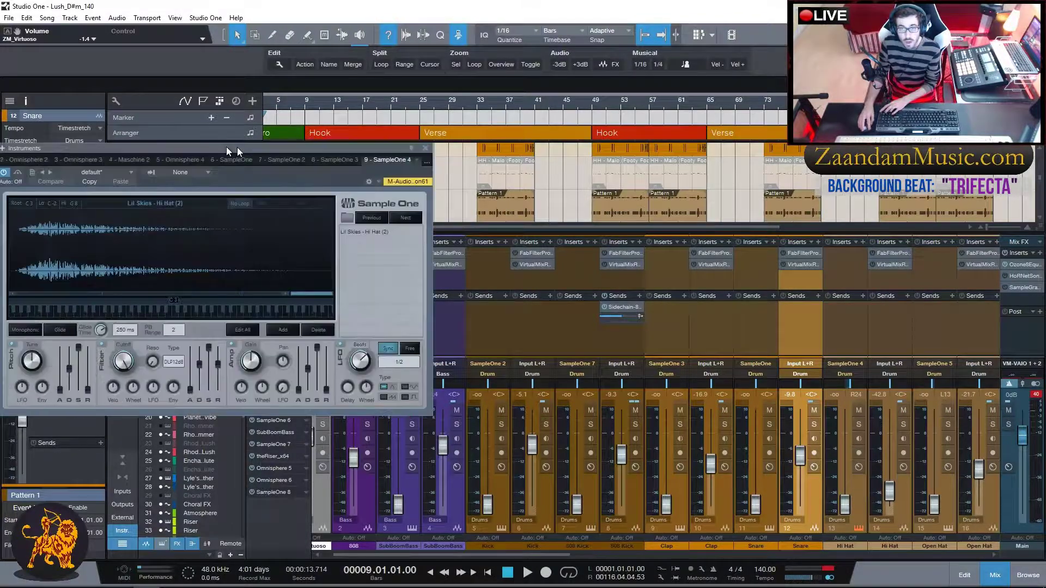
left_click_drag(234, 146, 532, 191)
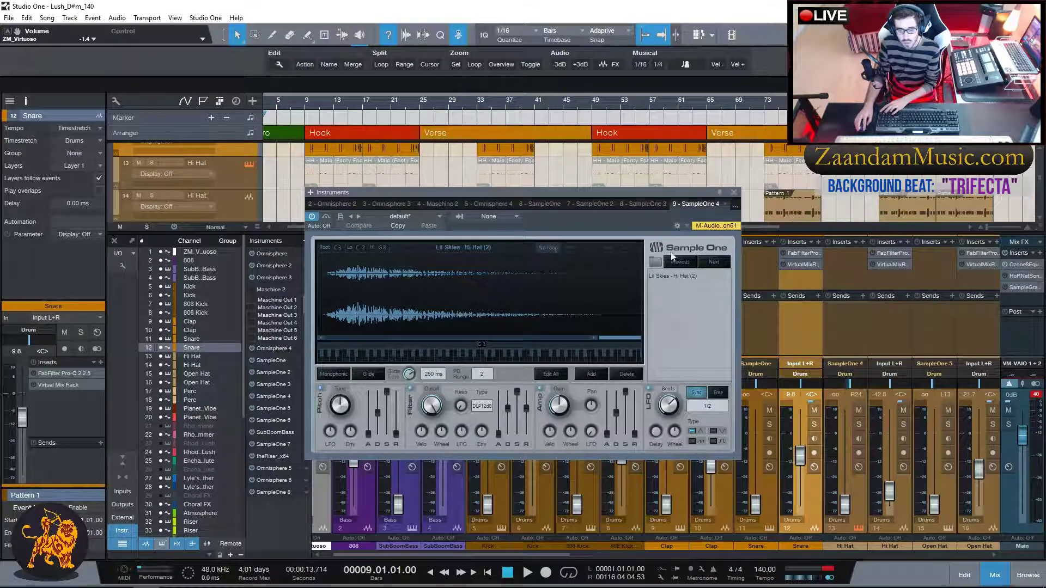
left_click(733, 193)
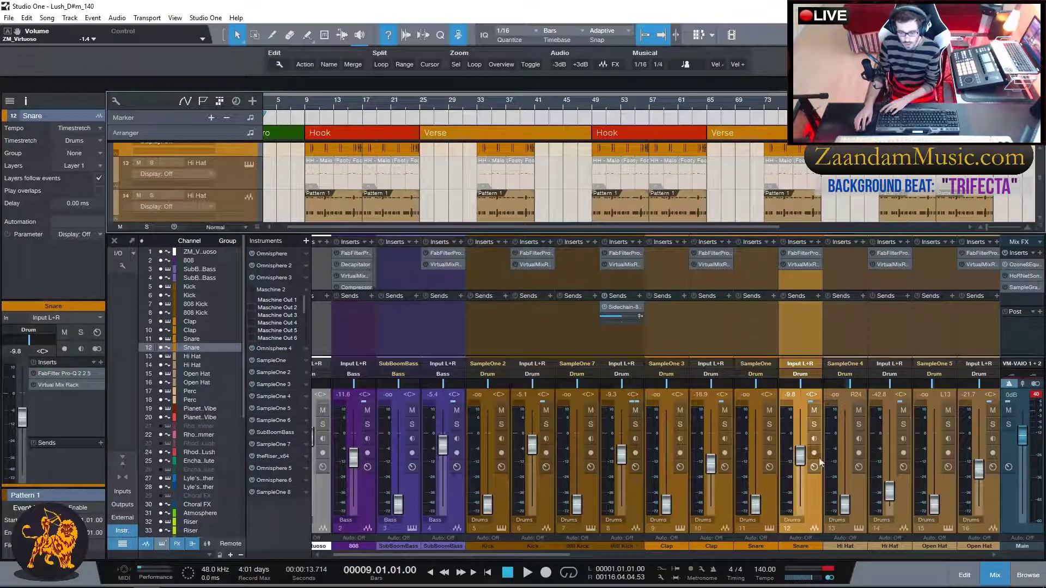
Solo the rendered Hi Hat audio track, listen to it from bar 9 in the first Hook, and turn its solo off.
scroll(816, 322, "right", 4)
scroll(749, 325, "right", 2)
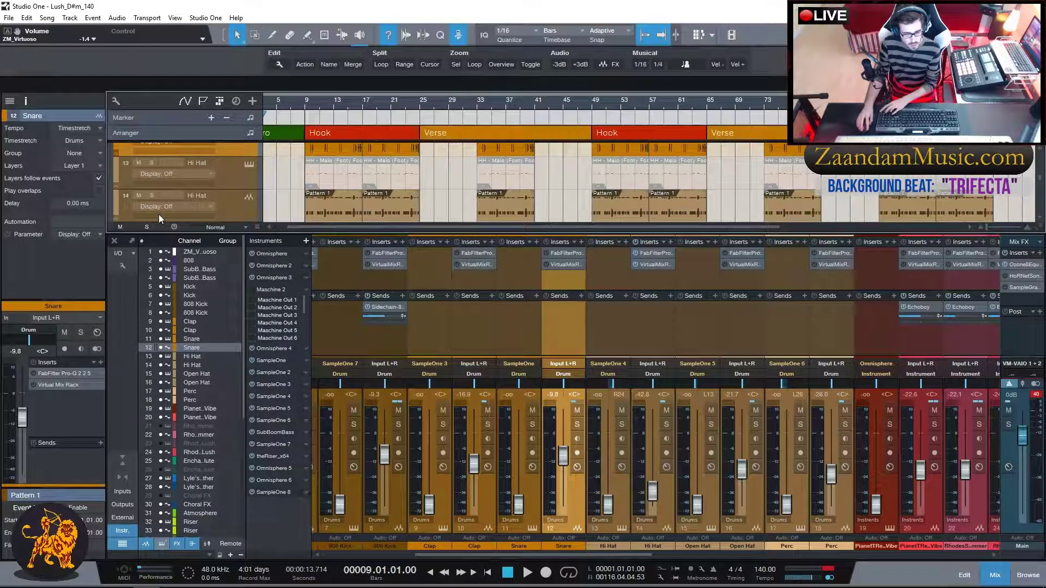
left_click(151, 195)
key("space")
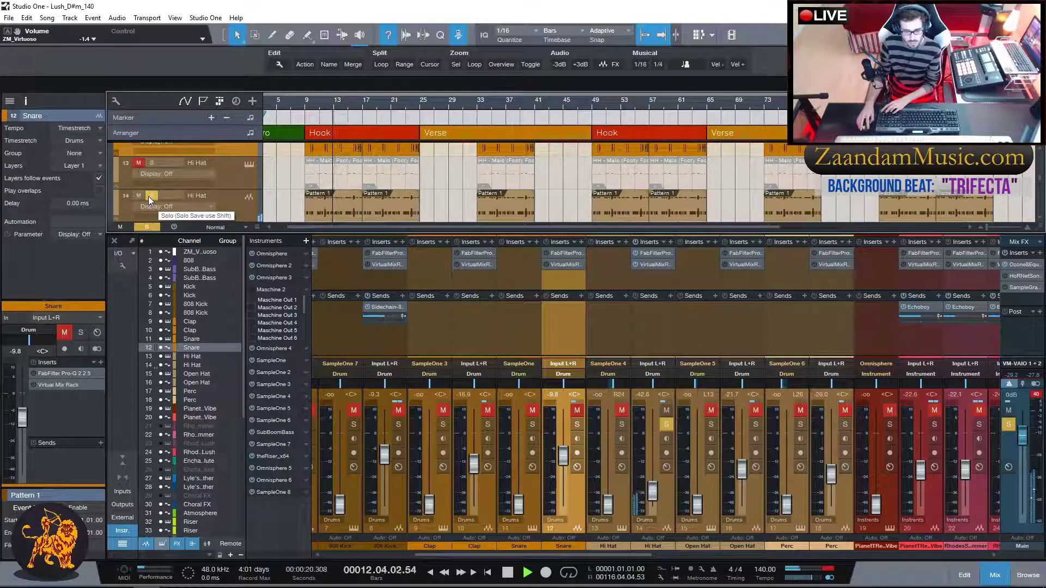
key("space")
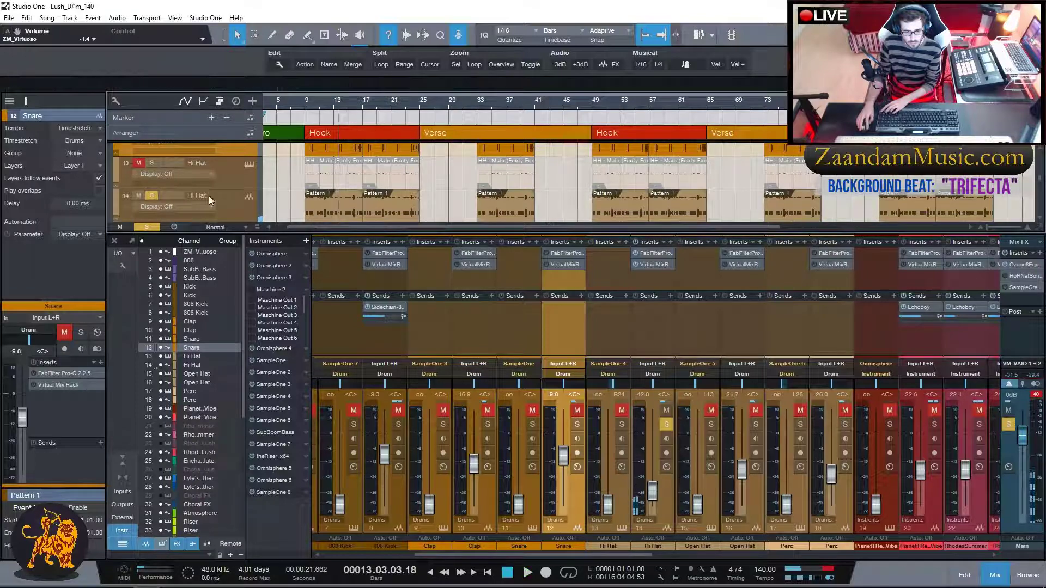
left_click(151, 196)
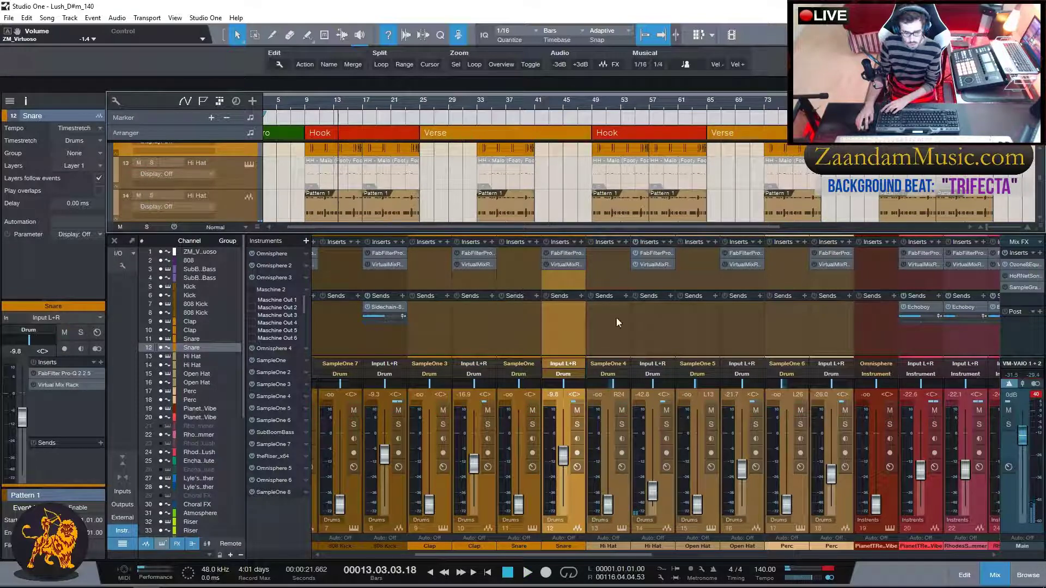
Select the rendered Open Hat channel and examine the Lil Skies - Open Hat (1) sample in the Open Hat instrument's Sample One.
left_click(737, 283)
scroll(282, 187, "down", 3)
scroll(282, 188, "up", 2)
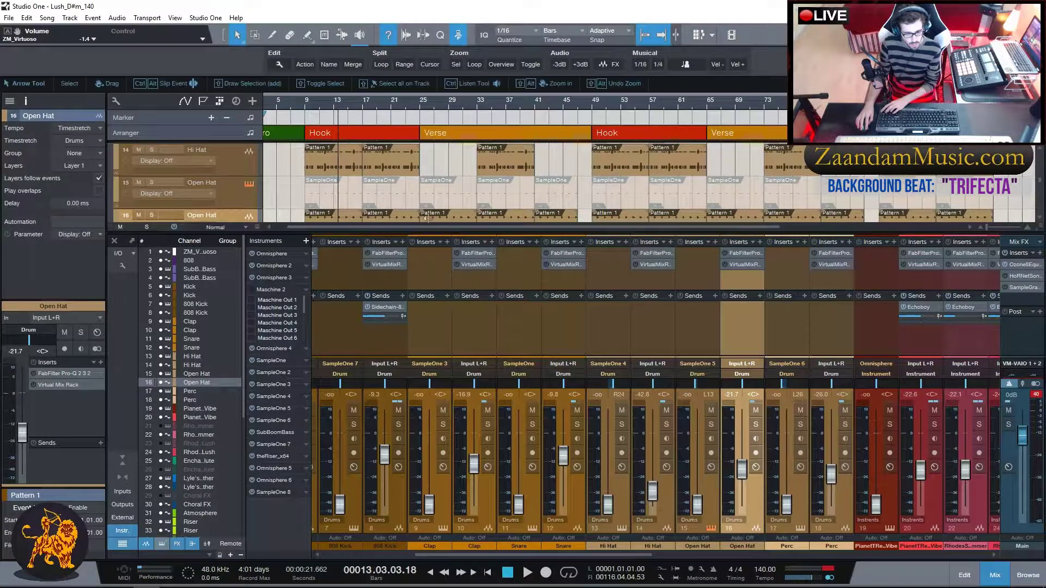
left_click(249, 184)
left_click_drag(412, 214, 430, 216)
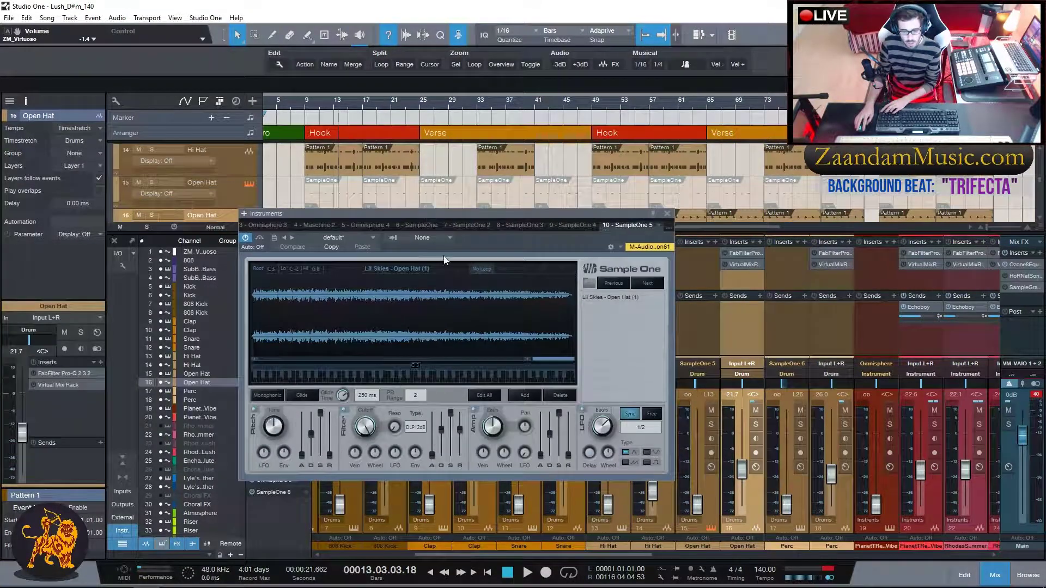
left_click(667, 213)
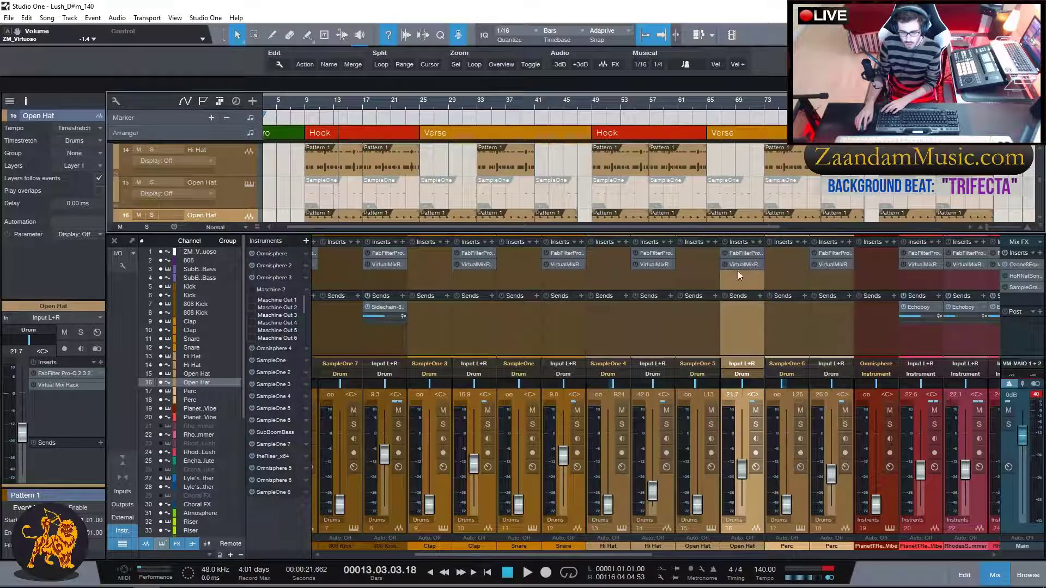
Listen to the rendered Open Hat audio track in solo from bar 9 in the first Hook and turn its solo off.
scroll(297, 181, "down", 2)
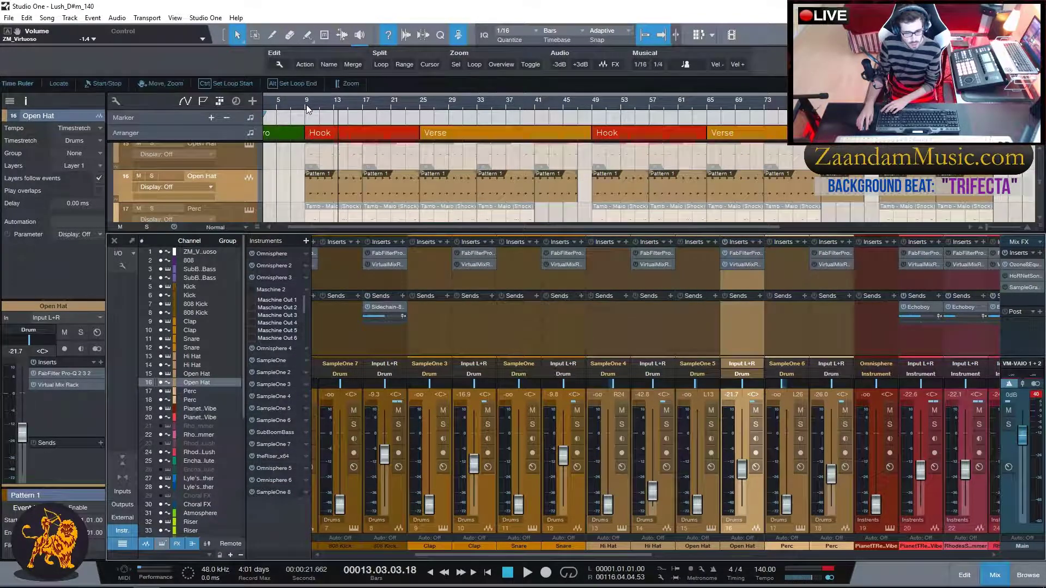
key("space")
left_click(152, 176)
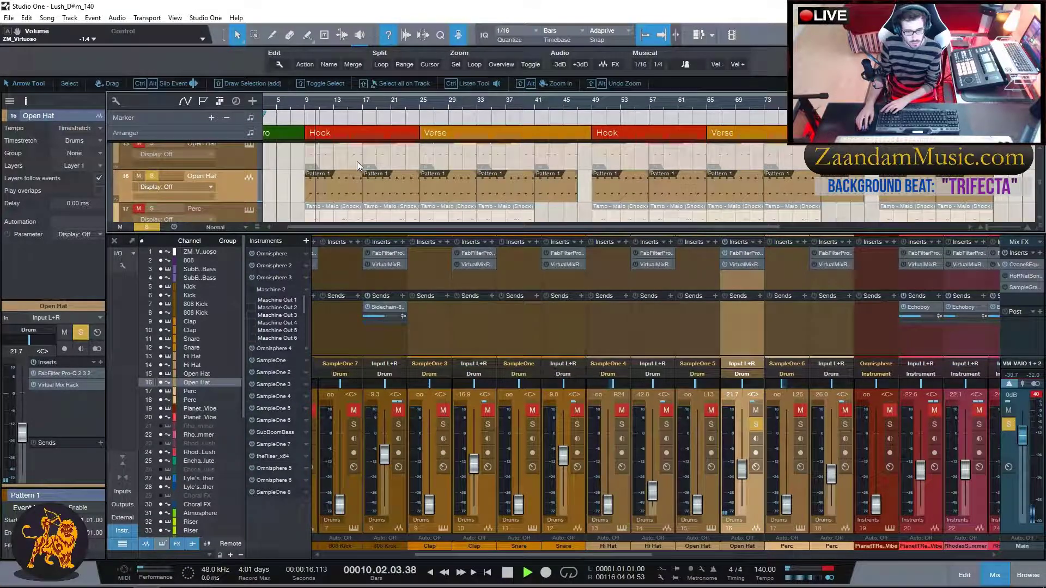
key("space")
left_click(152, 178)
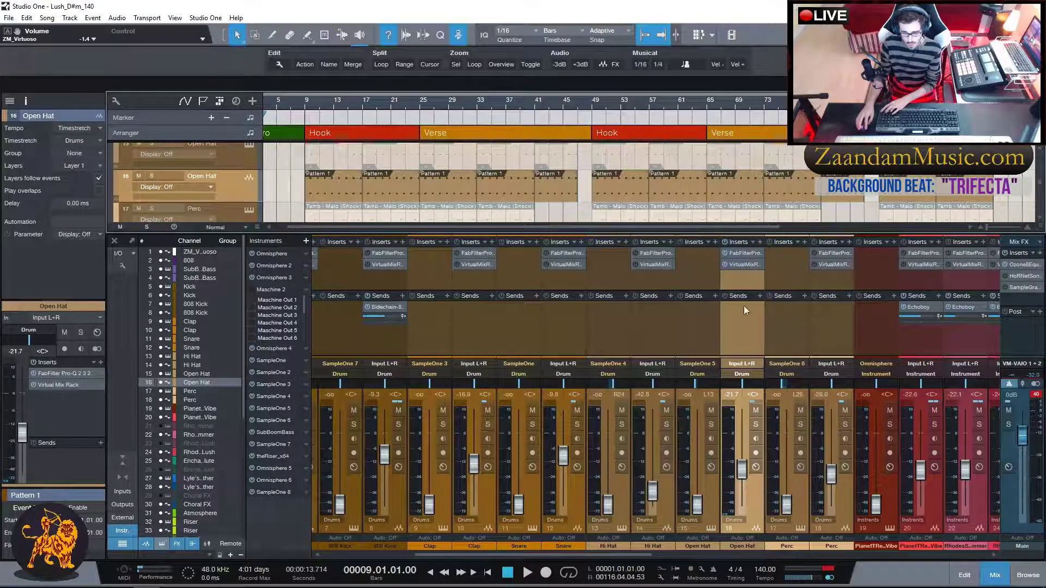
Select the Perc instrument track, examine the NM - Deck Perc sample in its Sample One, and close the plug-in window.
scroll(373, 178, "down", 1)
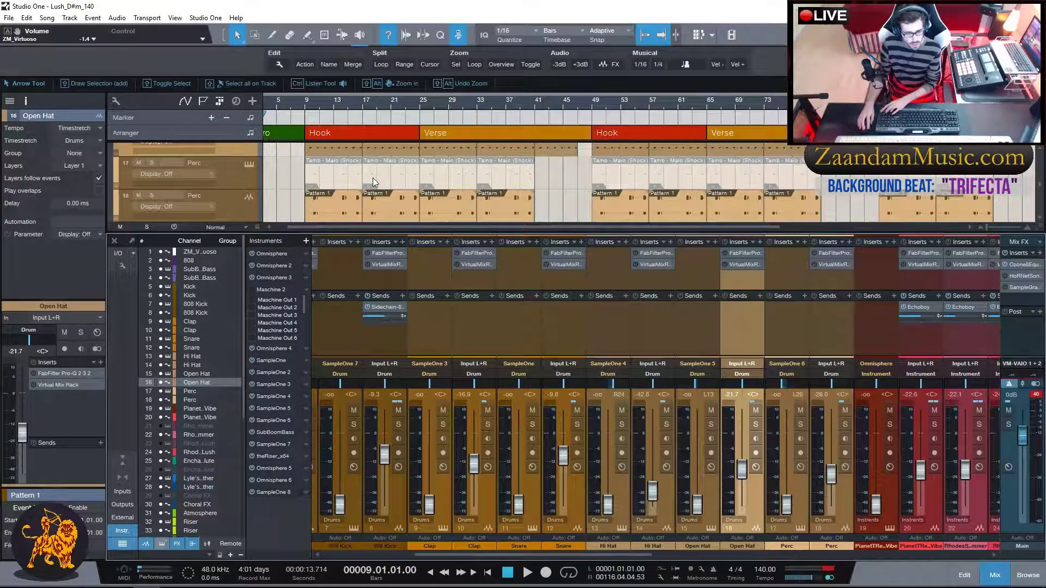
left_click(246, 167)
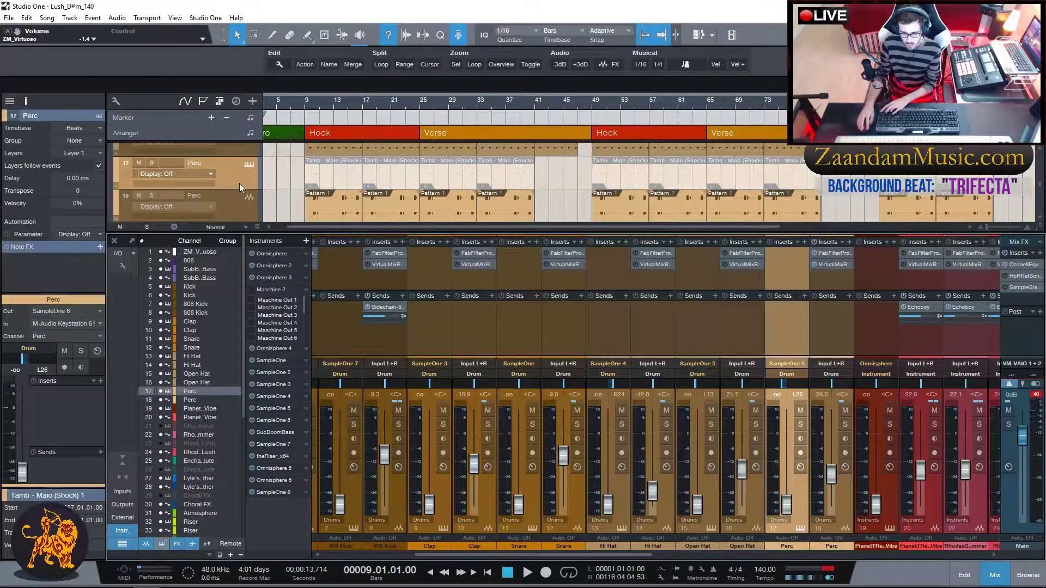
left_click(249, 164)
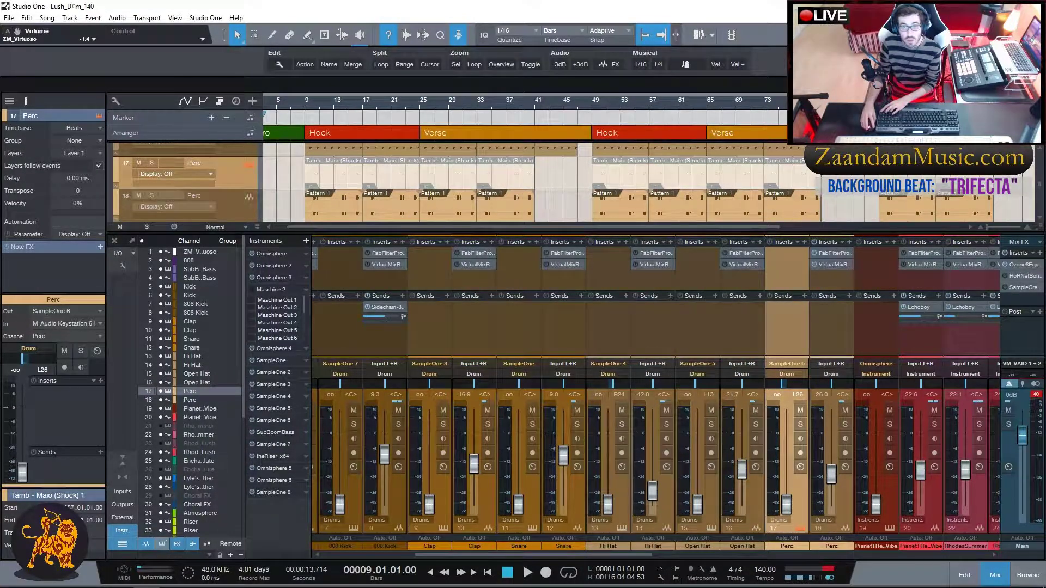
left_click(786, 364)
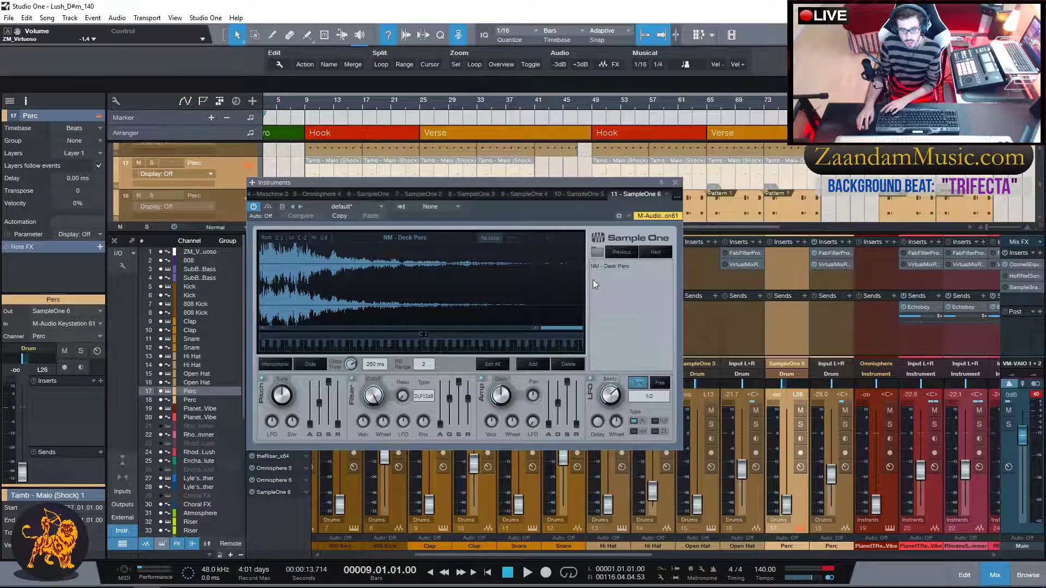
left_click(675, 183)
Solo the rendered Perc audio track, listen to it from bar 9 in the first Hook, and turn its solo off.
scroll(276, 195, "down", 1)
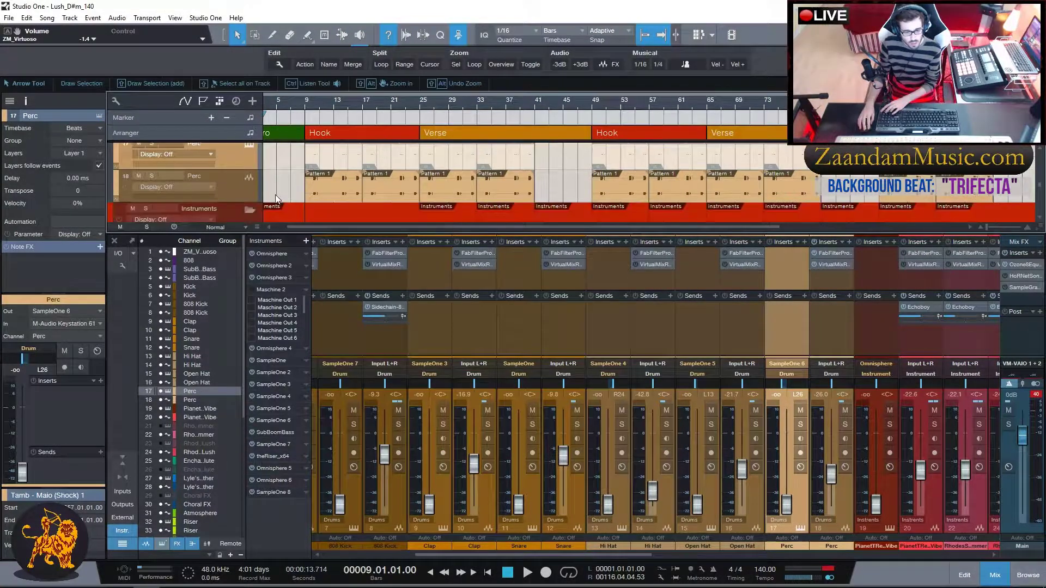
left_click(152, 176)
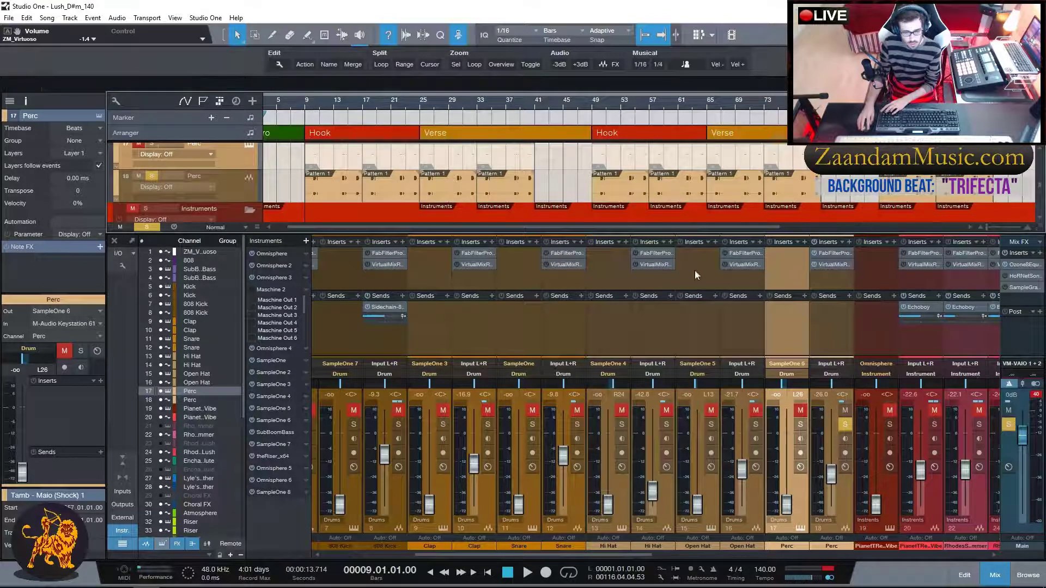
key("space")
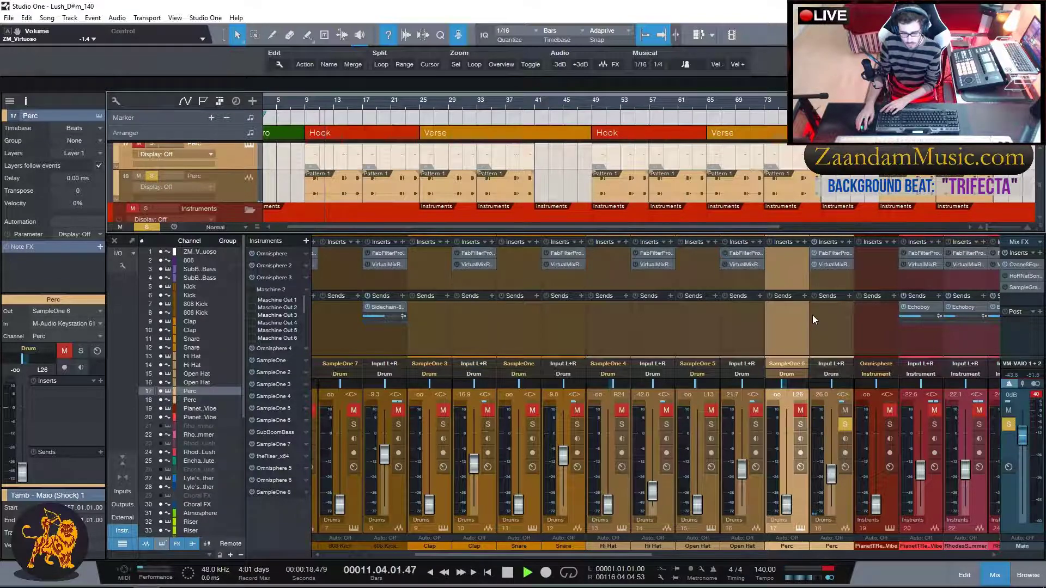
scroll(836, 324, "right", 1)
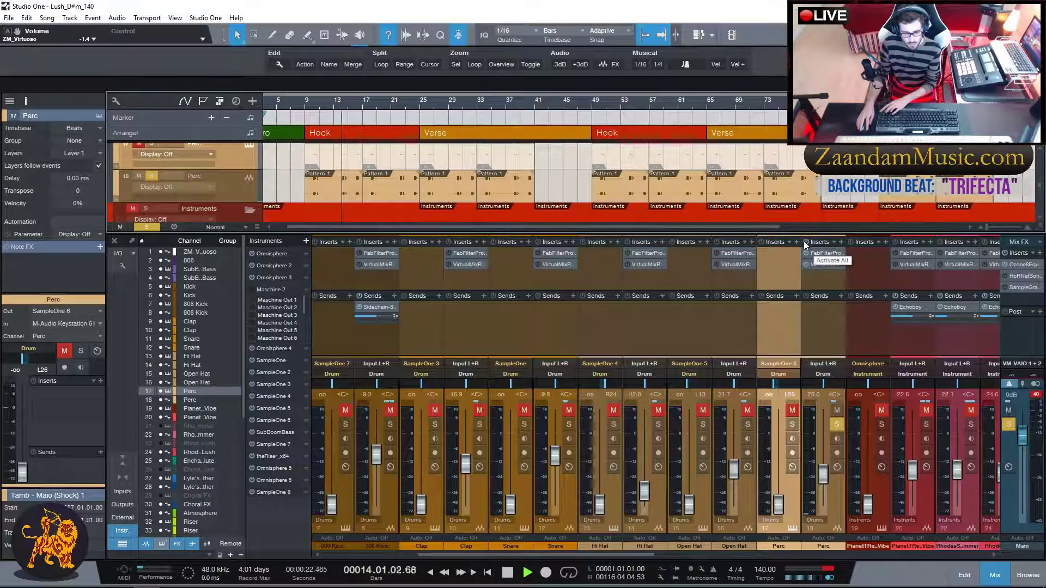
key("space")
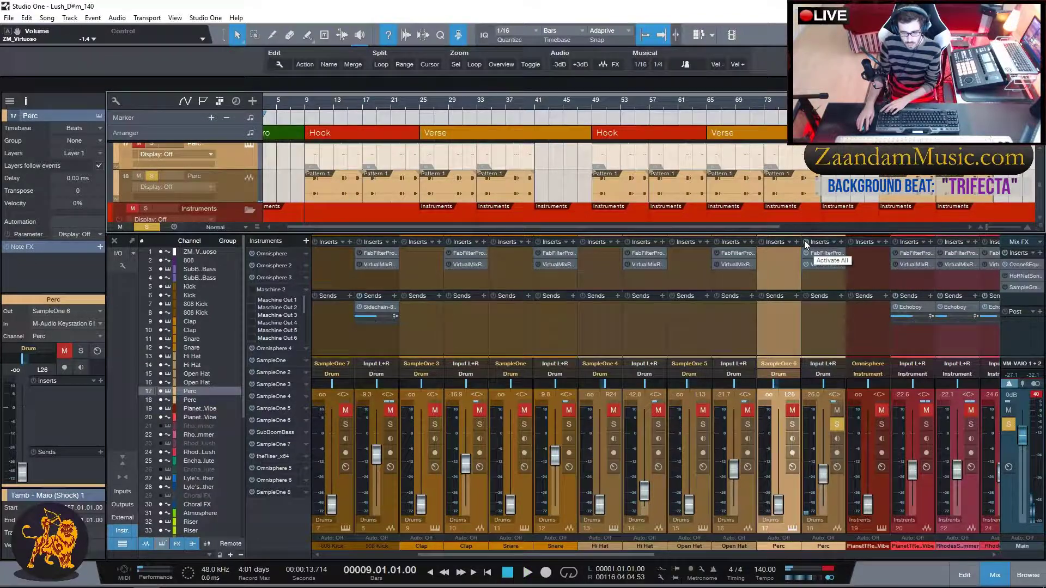
left_click(151, 176)
Collapse the Drums and Bass track folders and bring the Instruments group's tracks and mixer channels into view.
scroll(233, 180, "up", 1)
scroll(293, 194, "up", 15)
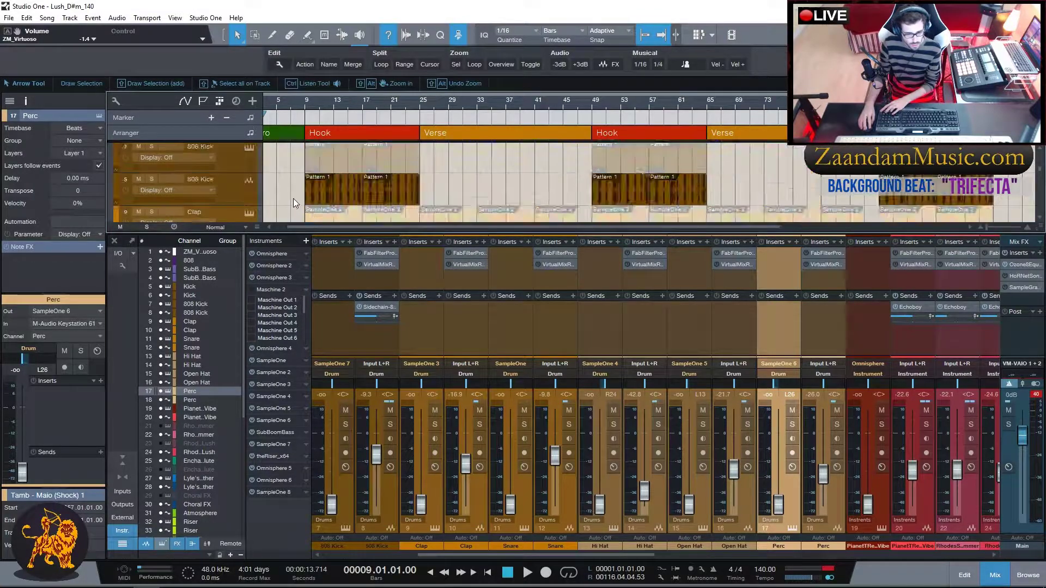
scroll(288, 197, "down", 1)
left_click(251, 200)
scroll(271, 185, "up", 4)
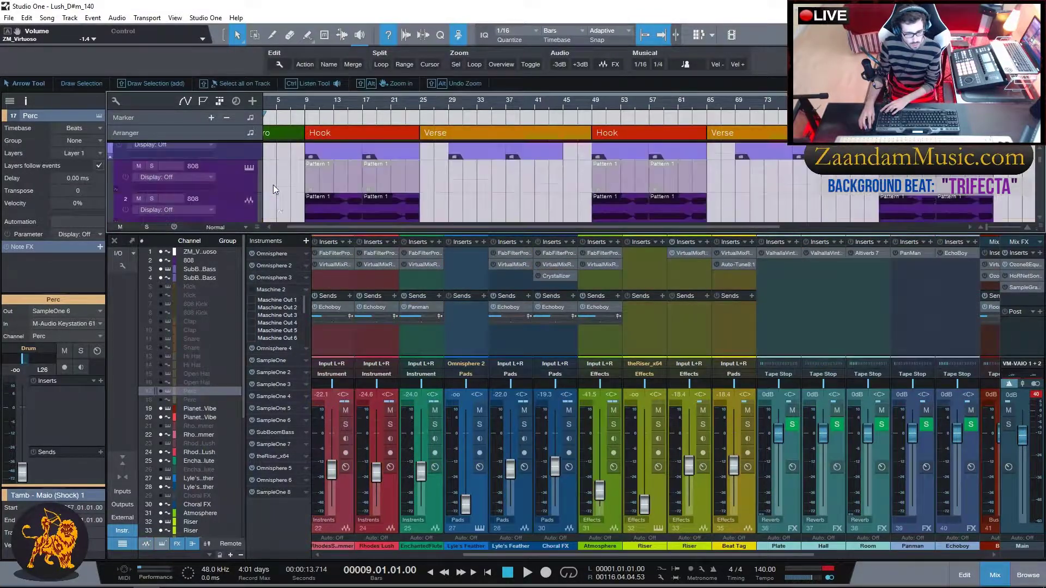
left_click(249, 182)
scroll(270, 195, "down", 4)
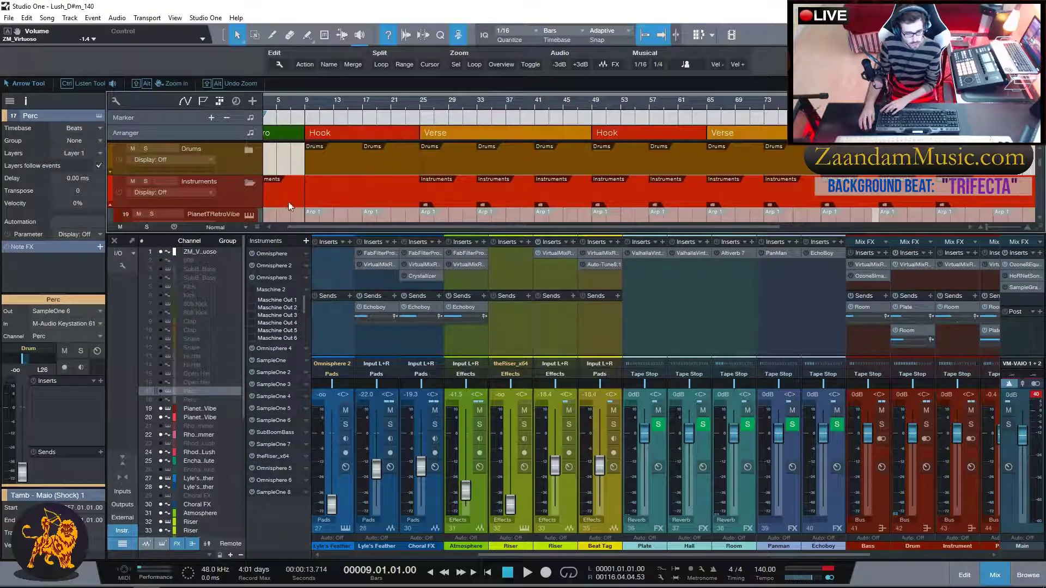
left_click_drag(499, 553, 310, 556)
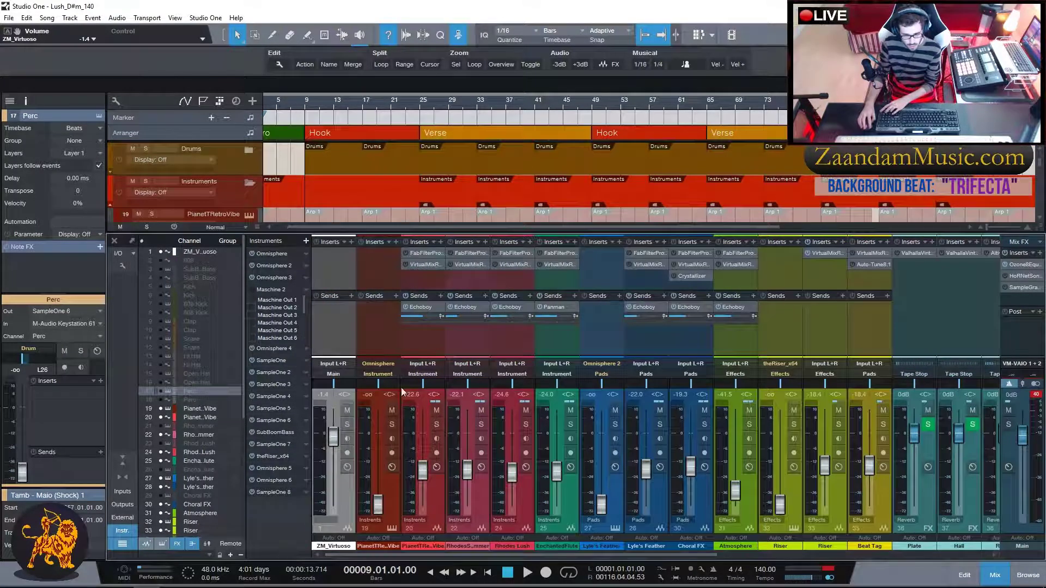
Show the hidden channels in the mixer again and select the Planet T Retro Vibe instrument channel in the Instruments group.
left_click(375, 330)
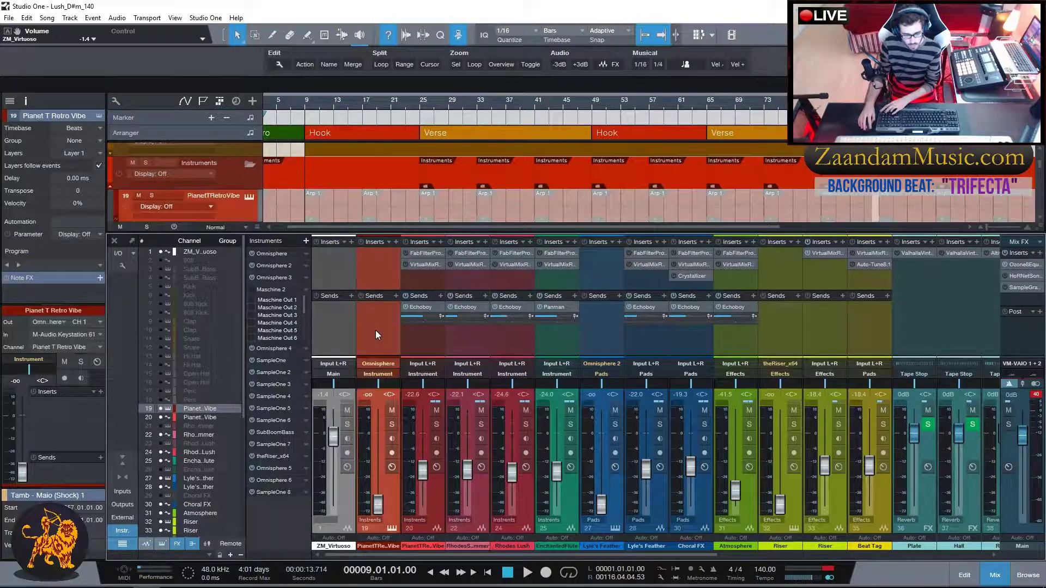
left_click(161, 546)
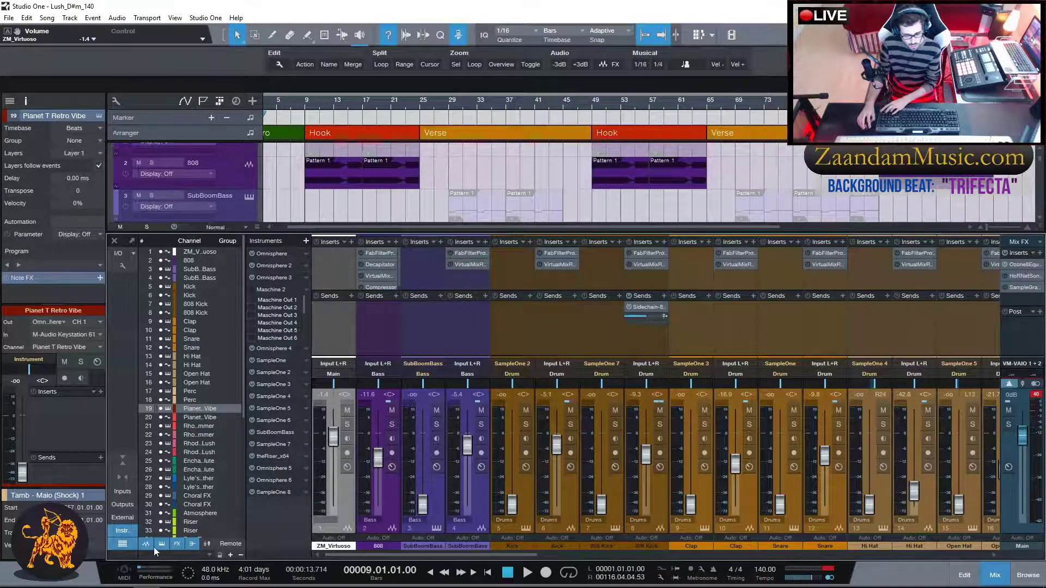
scroll(428, 554, "right", 10)
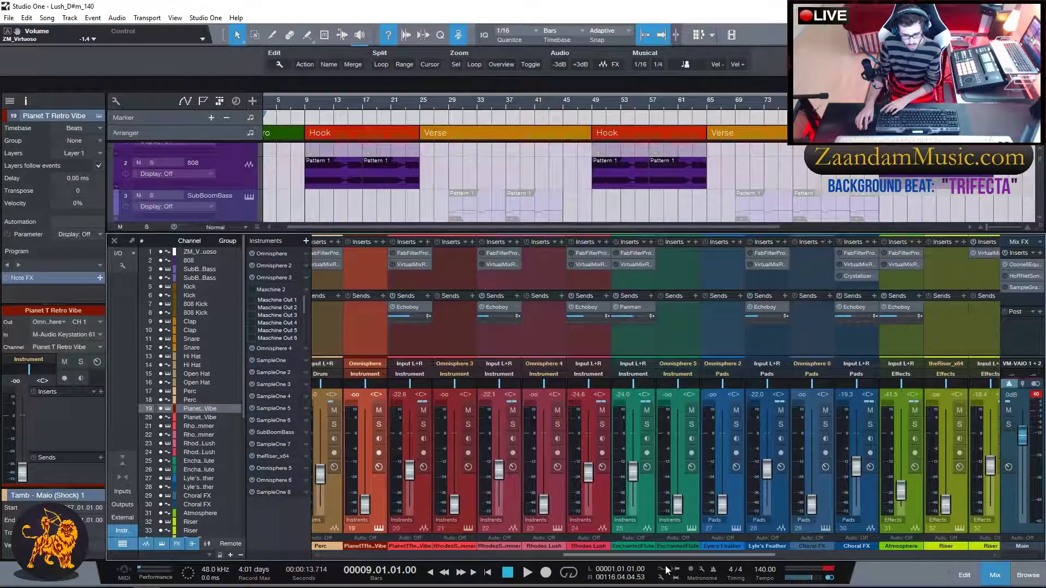
left_click(364, 335)
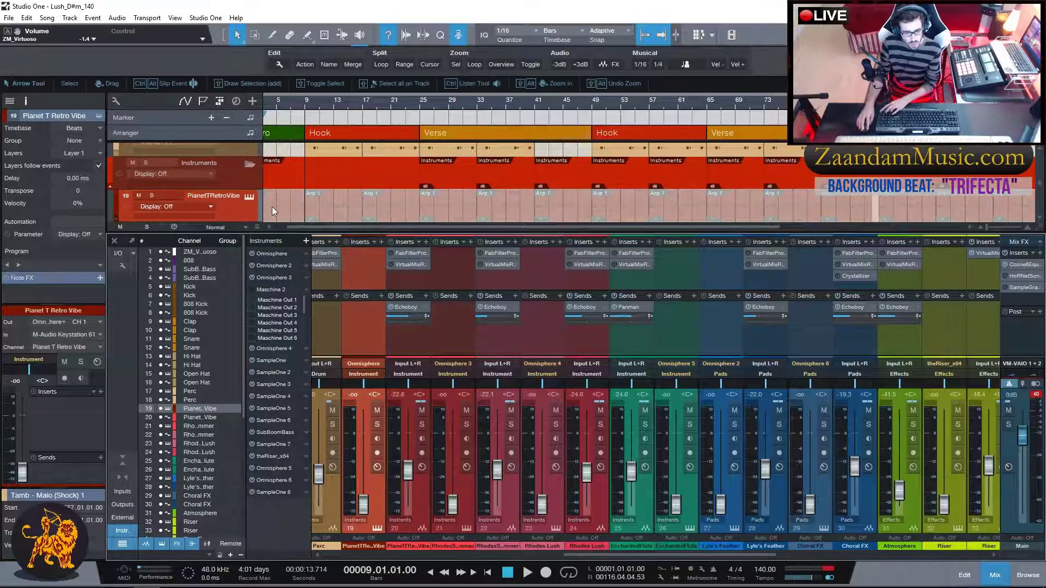
Examine the Planet T - Retro Vibe patch in the Keyscape instrument of the Planet T Retro Vibe track and close the plug-in window.
scroll(278, 202, "down", 1)
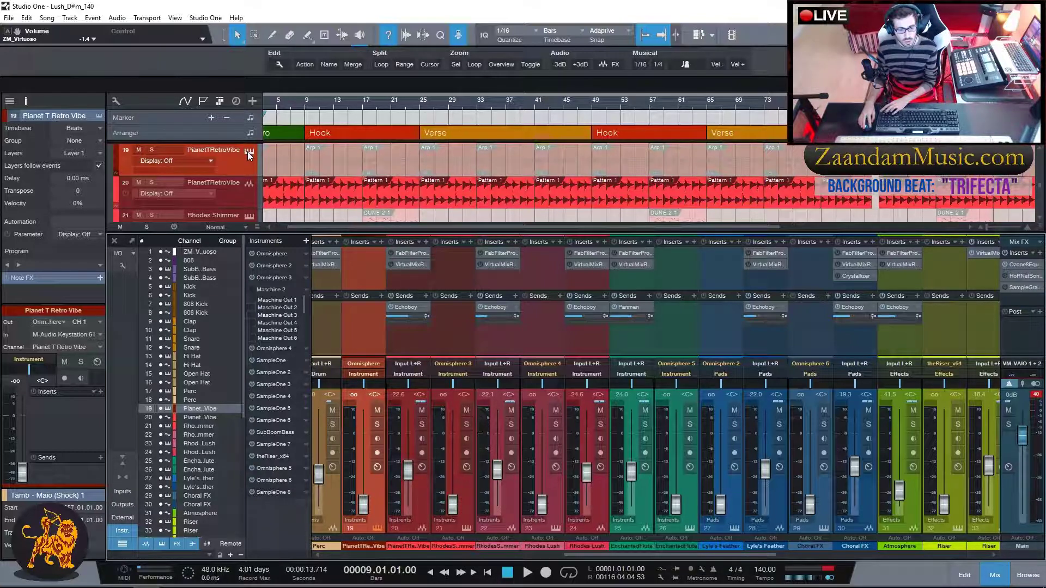
scroll(249, 152, "up", 2)
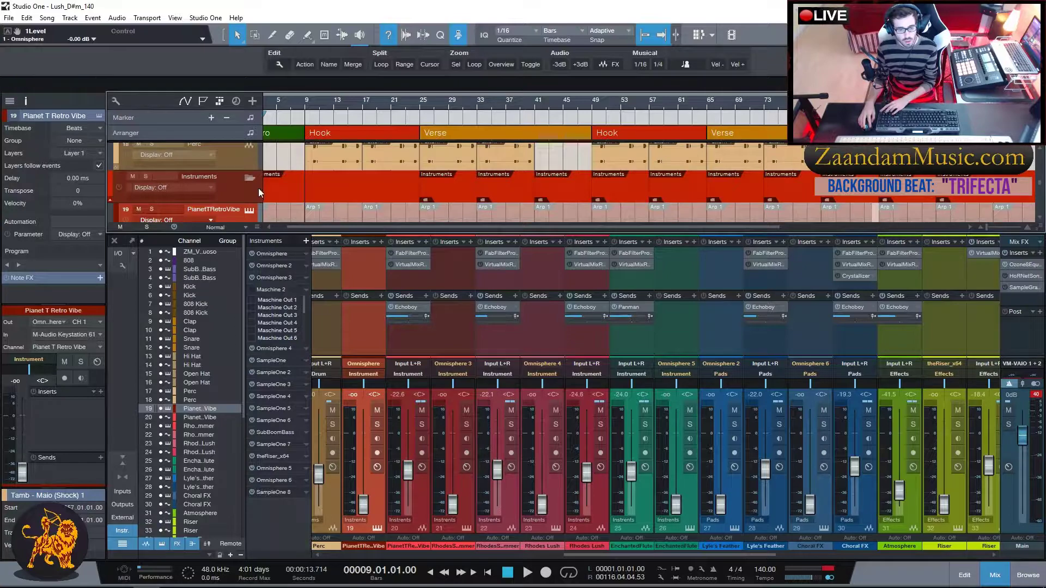
scroll(259, 188, "down", 1)
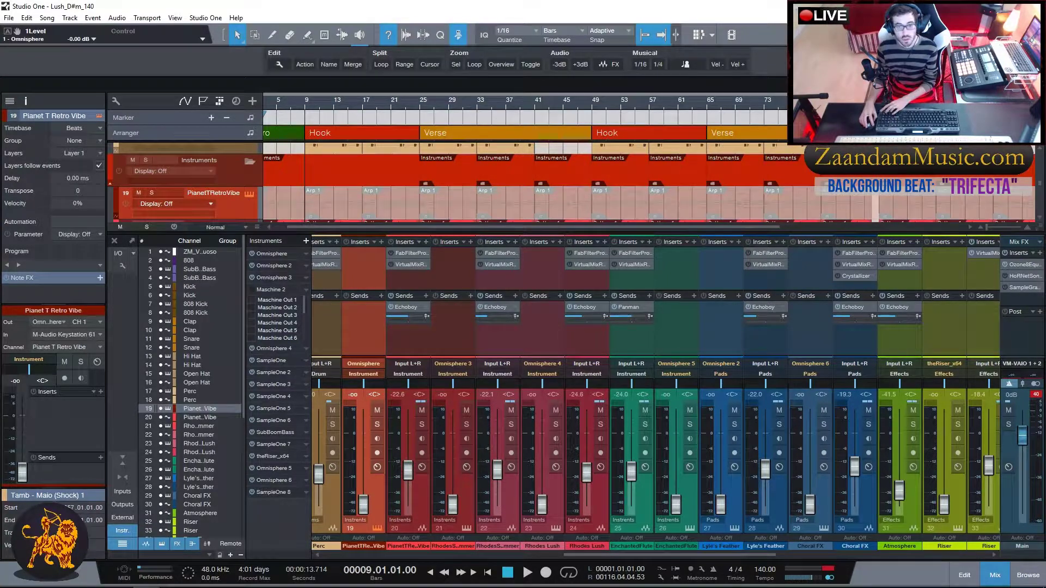
left_click(249, 193)
left_click_drag(252, 141, 541, 122)
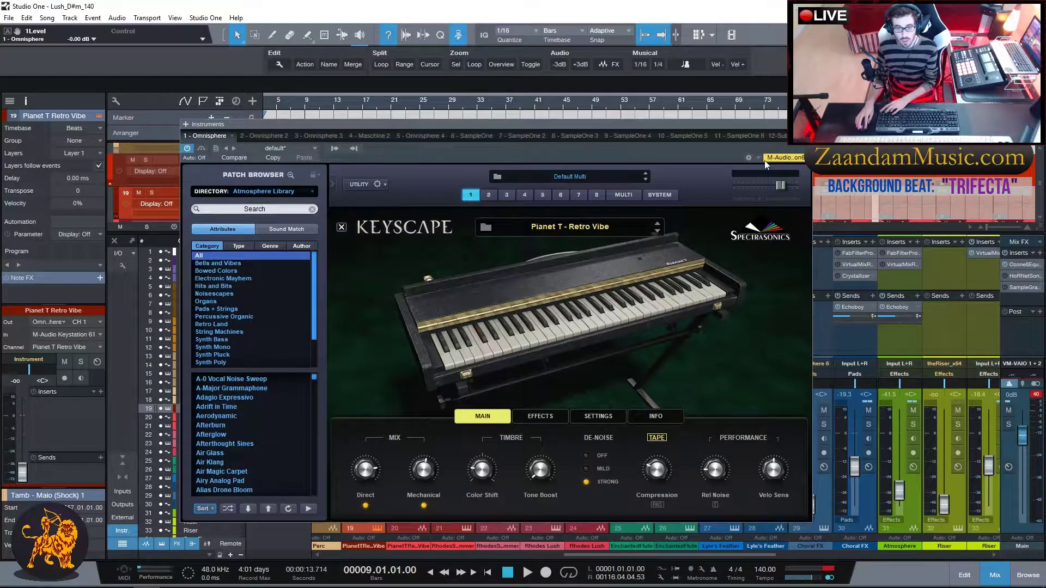
left_click(806, 124)
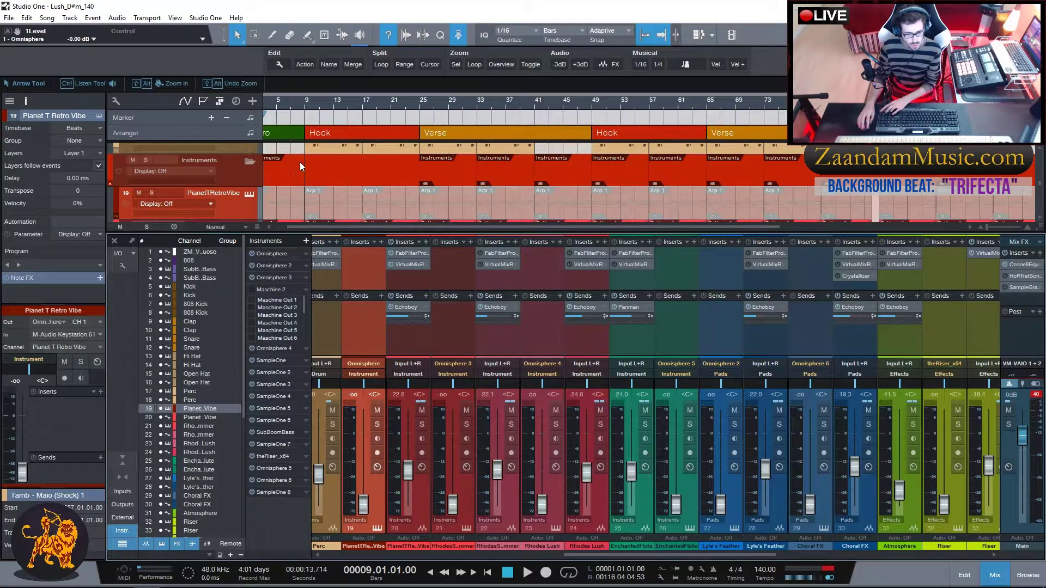
Solo the rendered Planet T Retro Vibe audio track, listen to it from bar 9 in the first Hook, and turn its solo off.
scroll(300, 162, "down", 2)
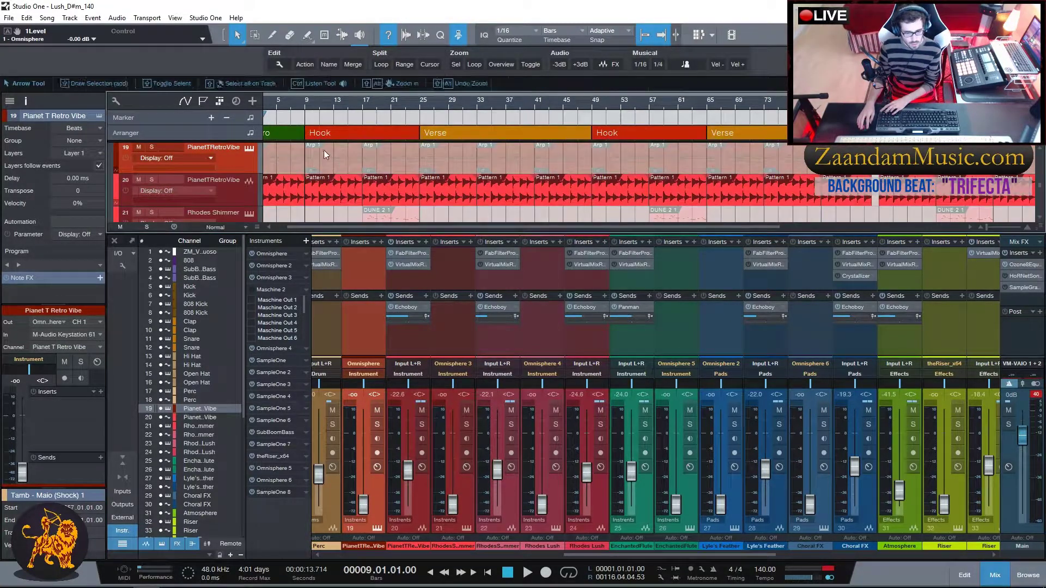
left_click(153, 180)
key("space")
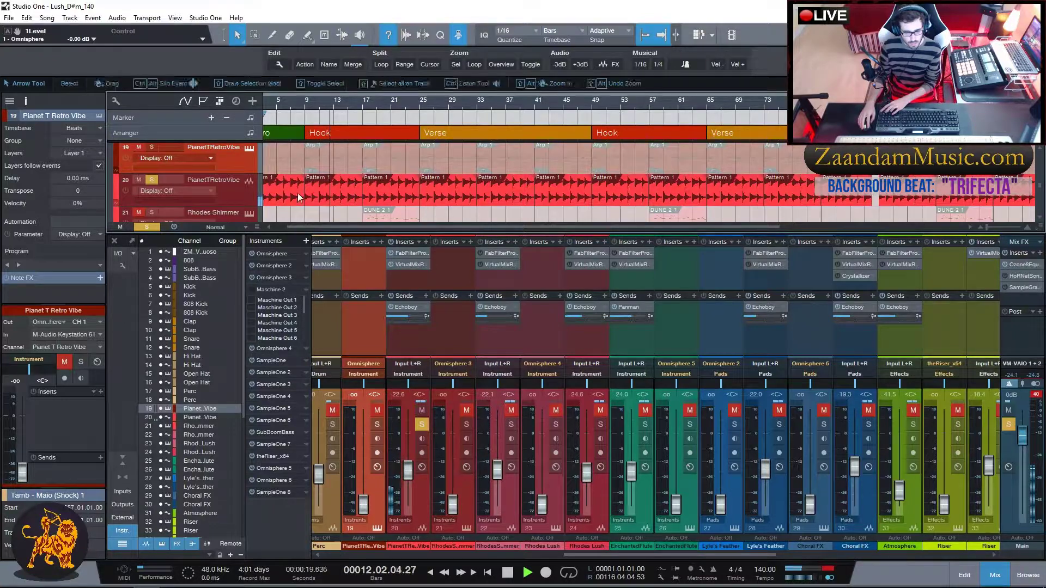
key("space")
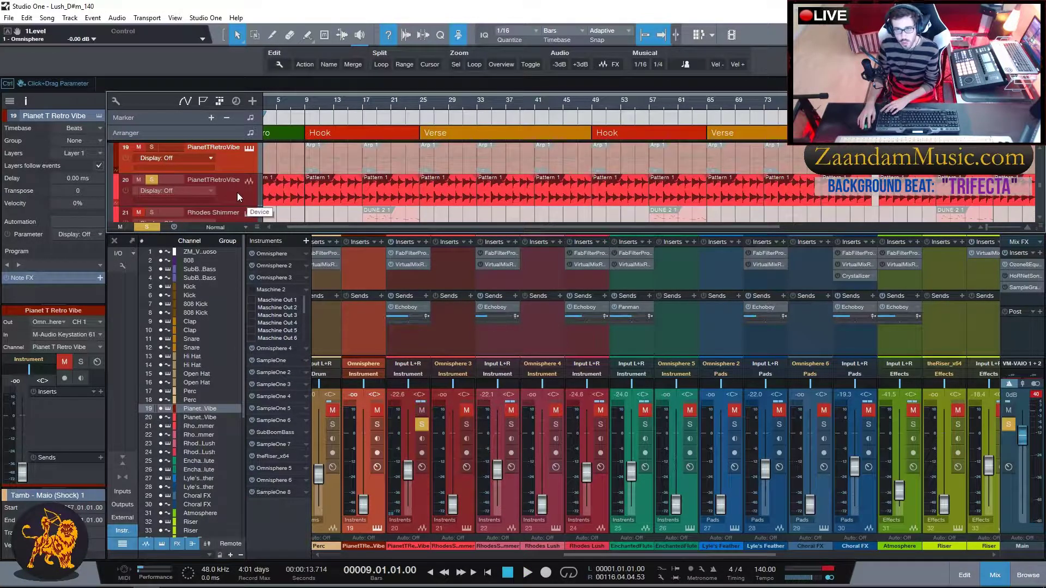
left_click(152, 180)
Select the Rhodes Shimmer instrument track, examine its Keyscape Rhodes - Classic Suitcase Shimmer patch, and close the plug-in window.
scroll(309, 181, "down", 2)
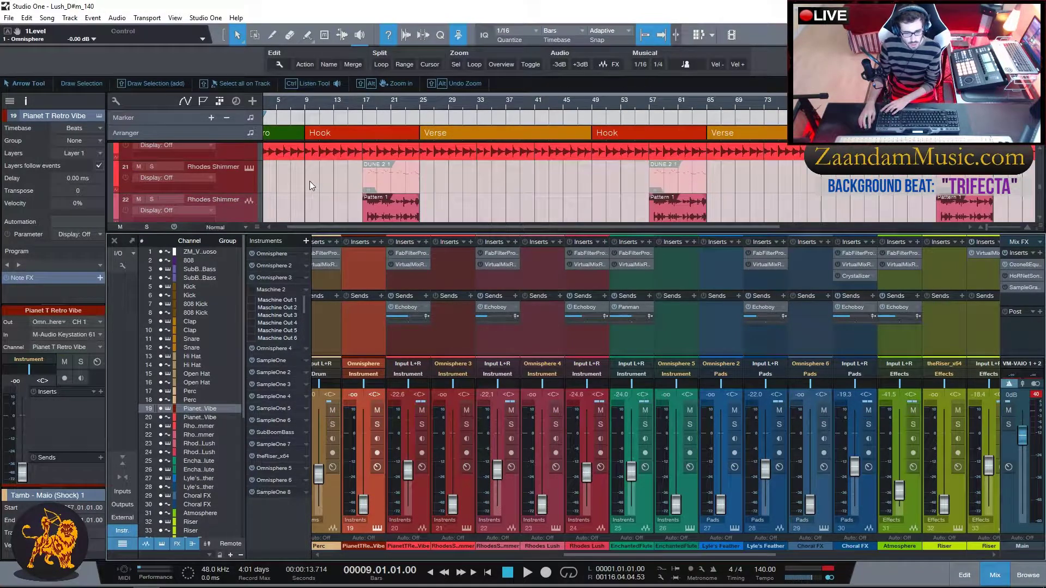
left_click(238, 182)
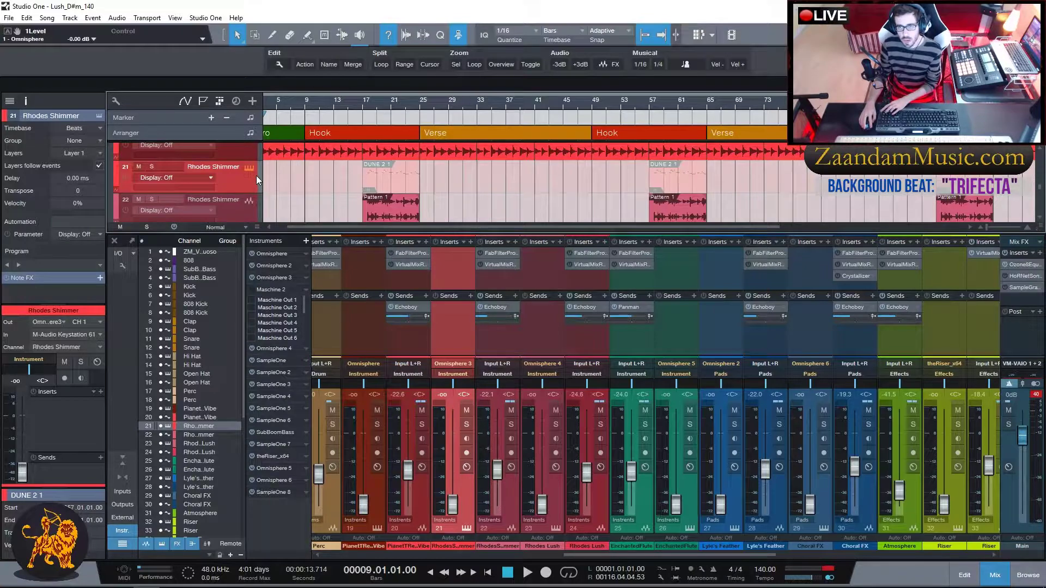
left_click_drag(0, 131, 573, 118)
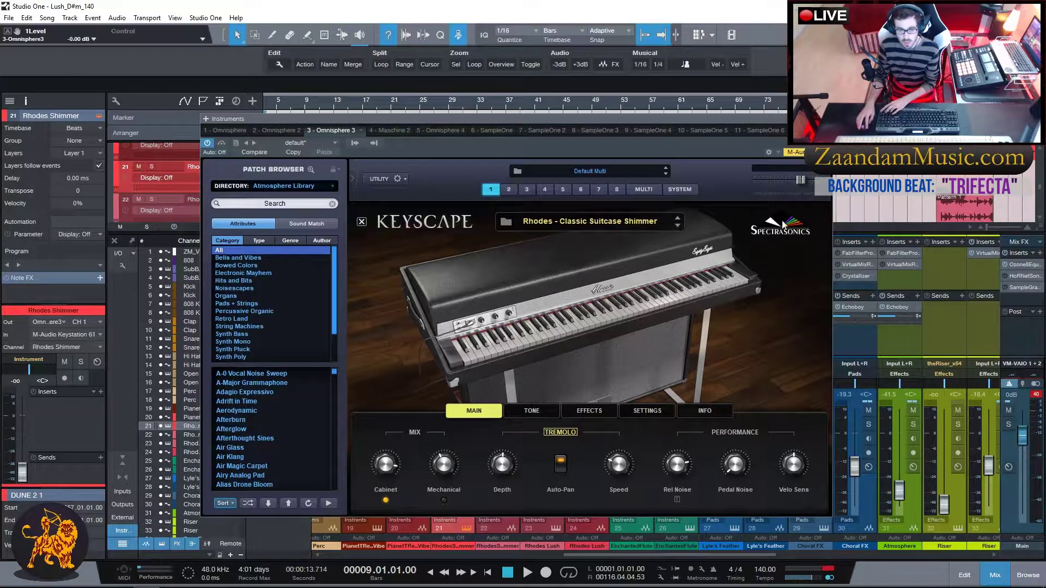
left_click(826, 118)
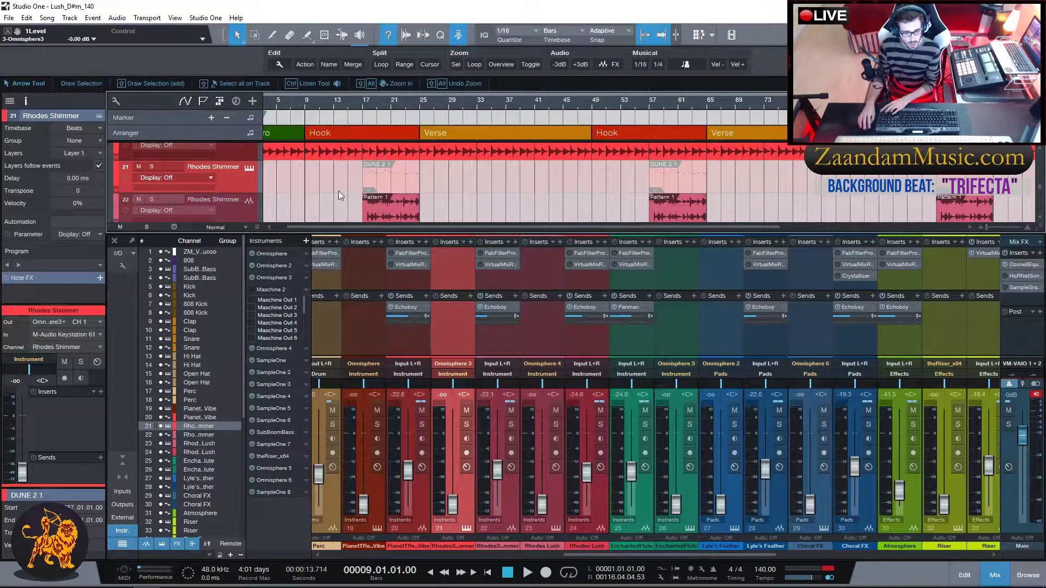
Solo the rendered Rhodes Shimmer audio track, listen from bar 17 in the first Hook with its inserts toggled, and switch the solo to Rhodes Lush.
scroll(338, 190, "down", 1)
left_click(154, 172)
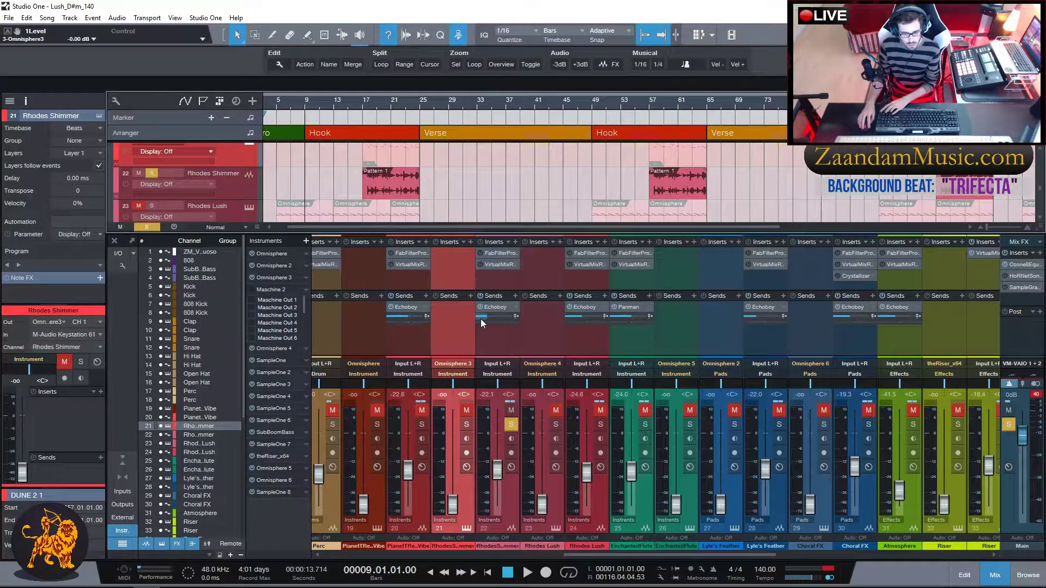
left_click(480, 241)
left_click(363, 105)
key("space")
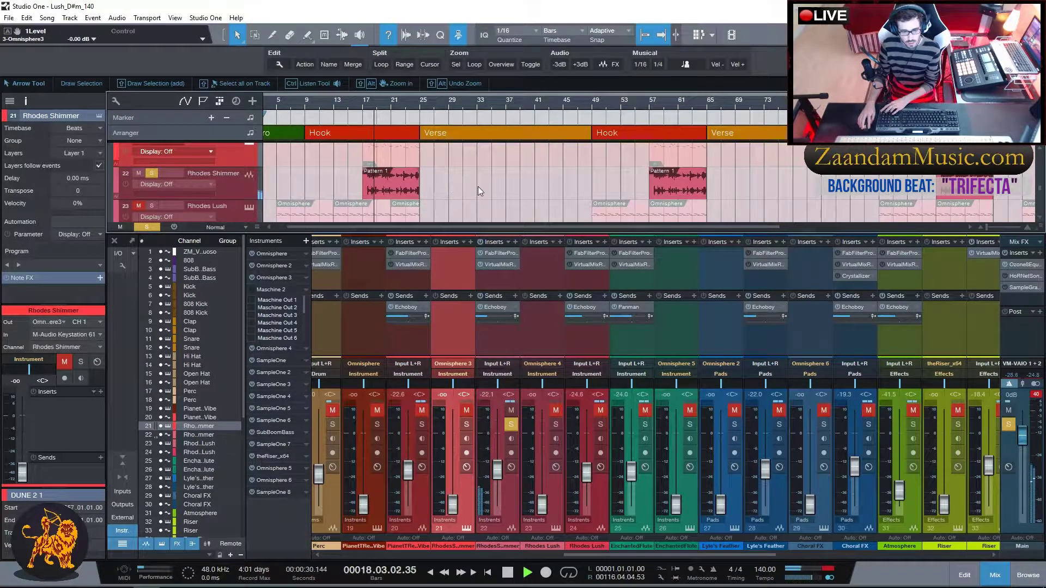
scroll(457, 195, "up", 1)
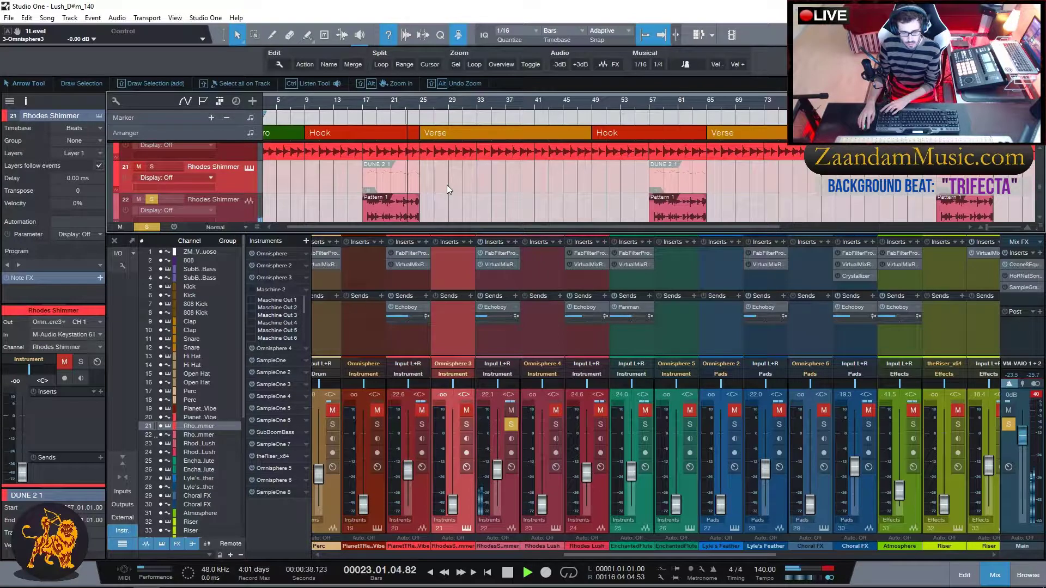
scroll(447, 184, "down", 2)
key("space")
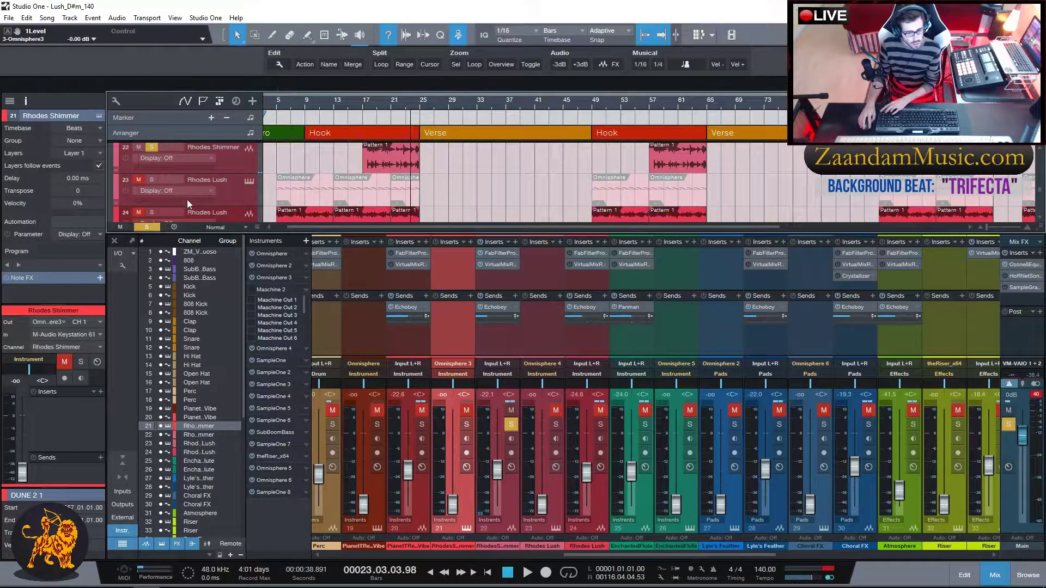
left_click(150, 180)
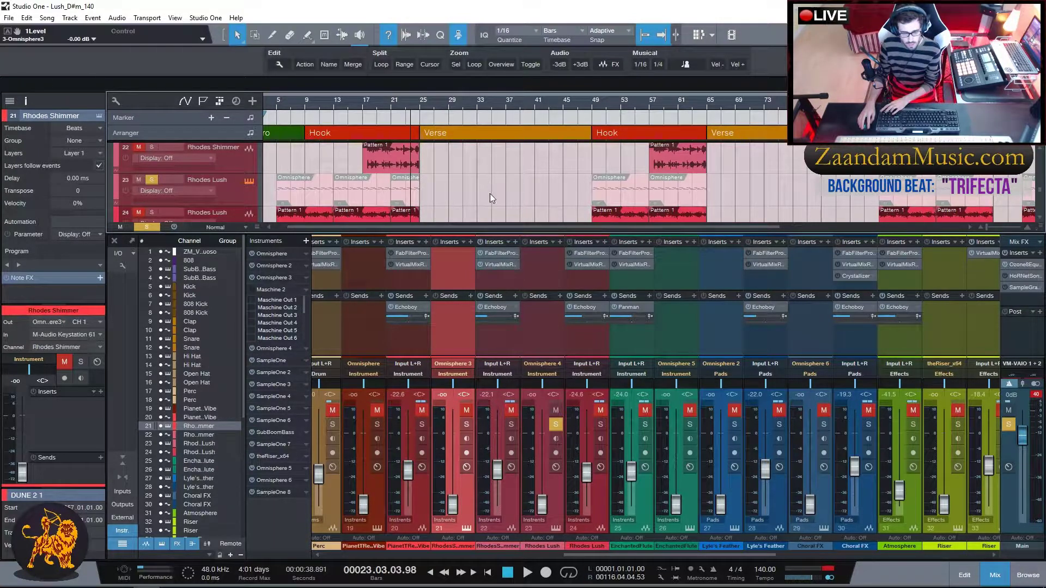
left_click(480, 241)
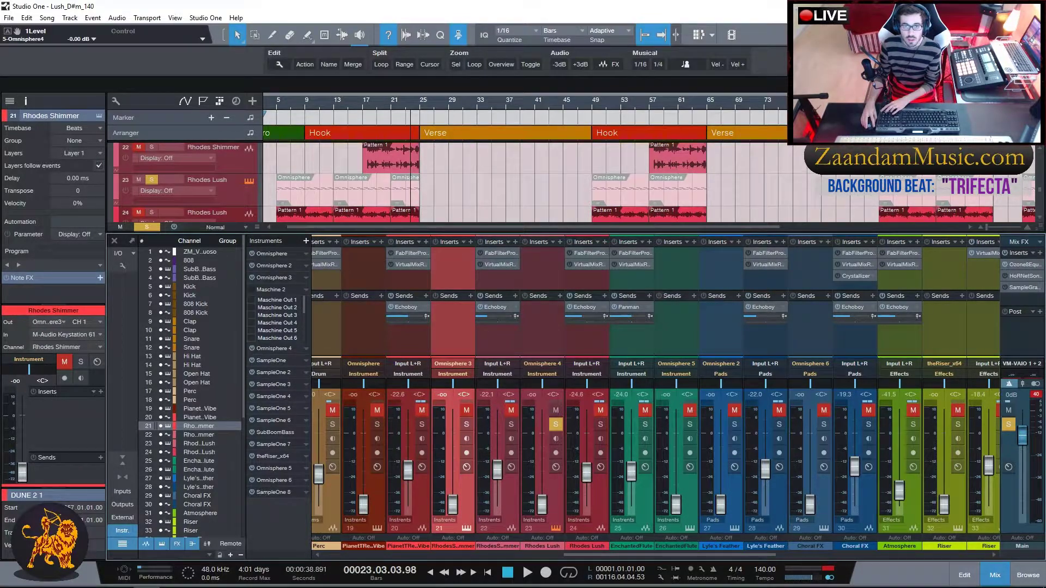
Examine the Rhodes - Classic Suitcase Lush patch in the Rhodes Lush track's Keyscape, close the plug-in window, and clear the solo.
key("F11")
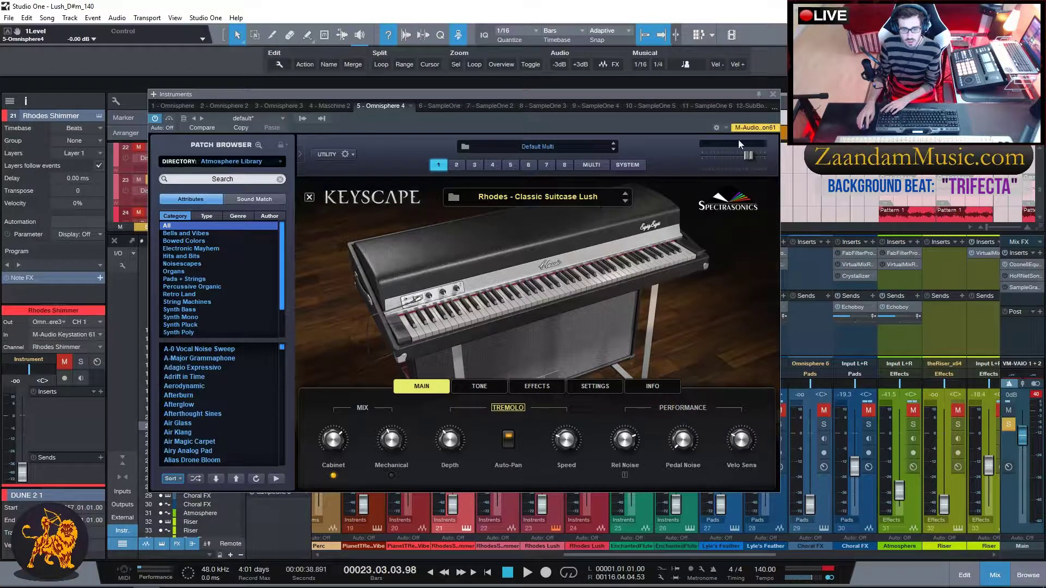
left_click(774, 95)
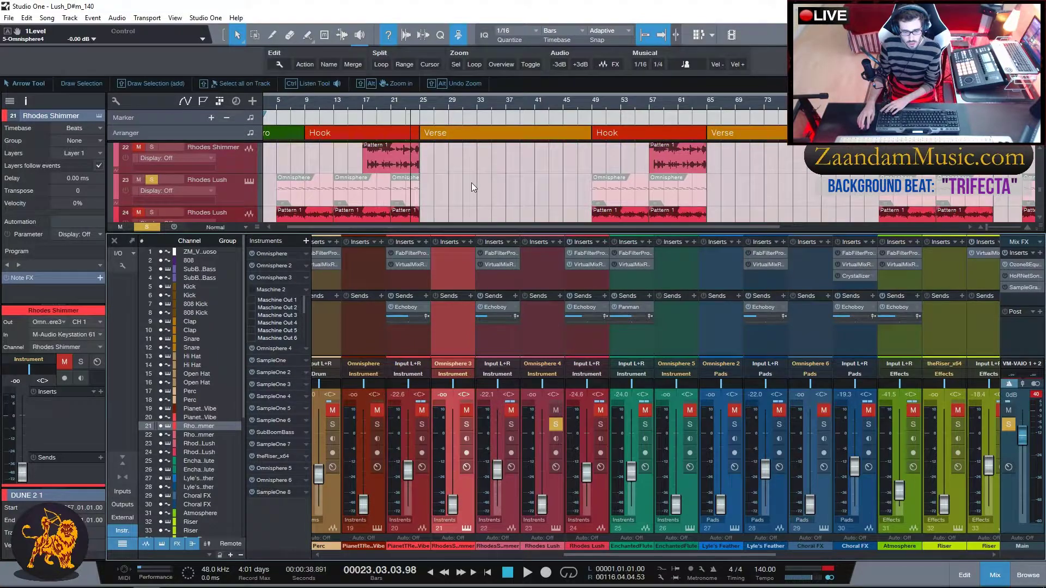
scroll(472, 182, "down", 1)
left_click(155, 226)
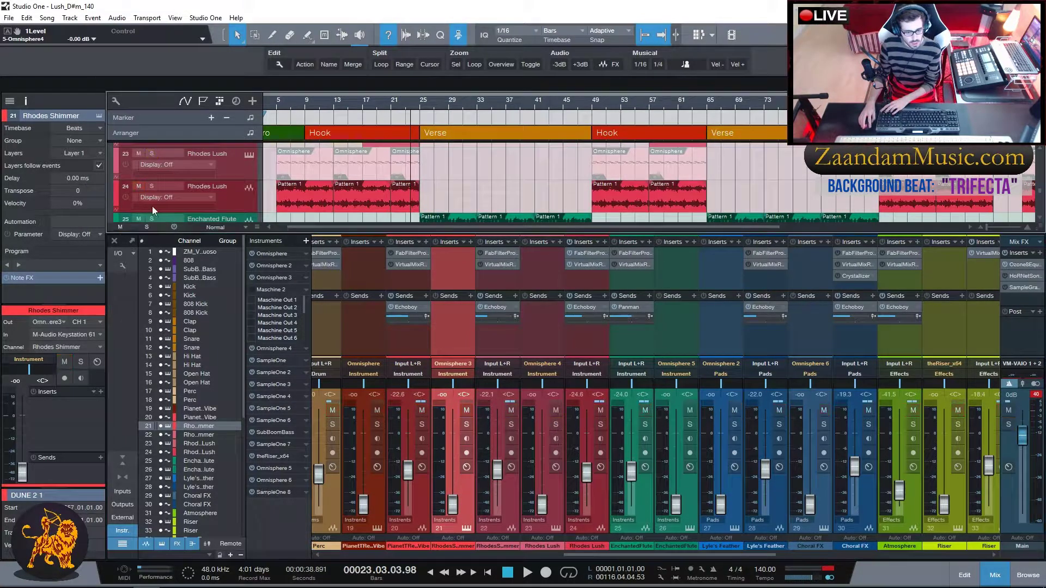
Solo the rendered Rhodes Lush audio track, listen from bar 13 in the first Hook, then turn its solo off and toggle its inserts.
left_click(150, 186)
left_click(336, 102)
key("space")
scroll(467, 171, "down", 1)
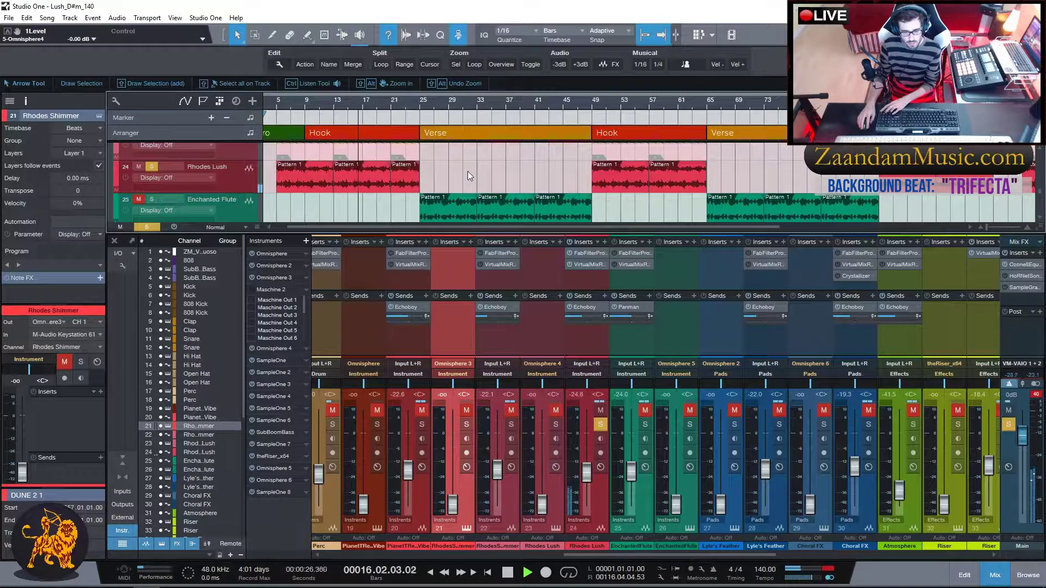
key("space")
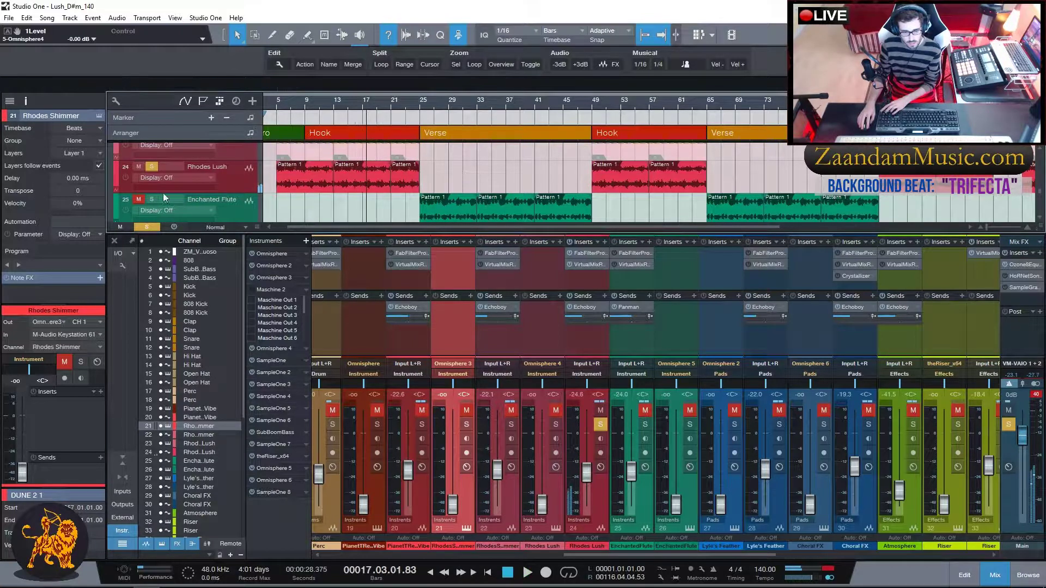
left_click(152, 166)
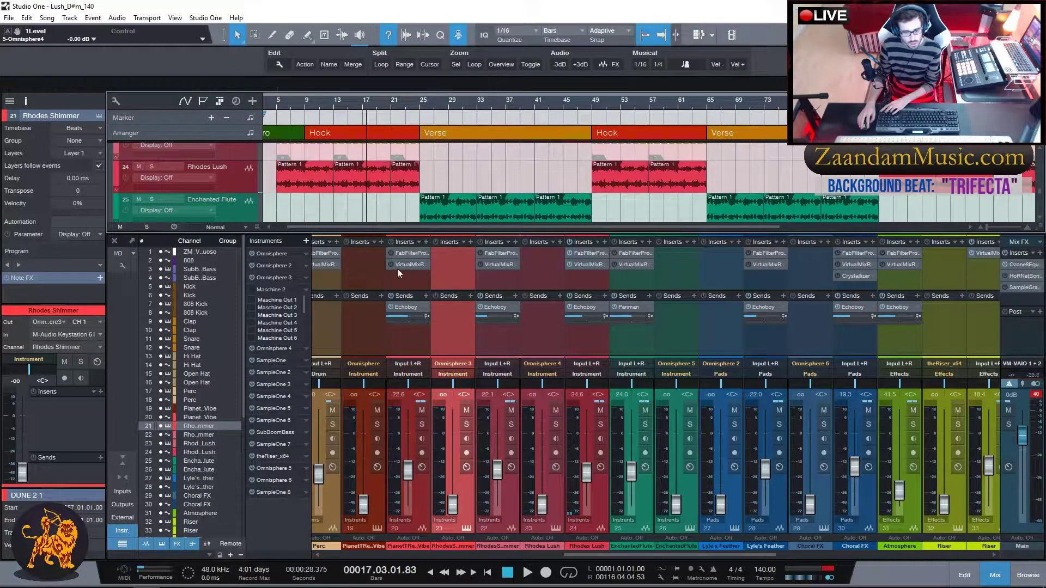
left_click(568, 243)
Examine the Enchanted Flute patch in the Enchanted Flute instrument track's Omnisphere and close the plug-in window.
scroll(296, 205, "down", 1)
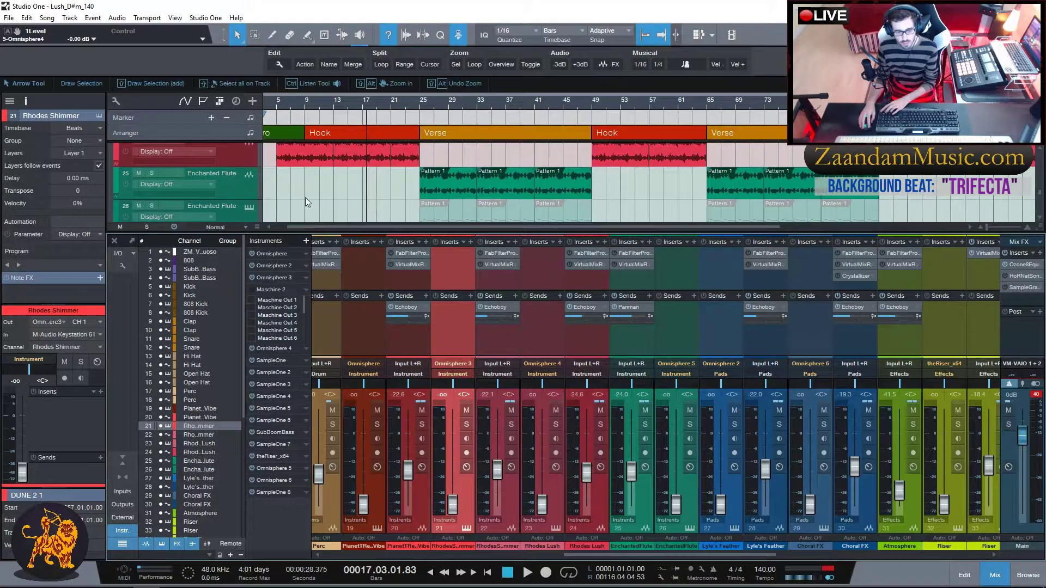
scroll(294, 196, "down", 1)
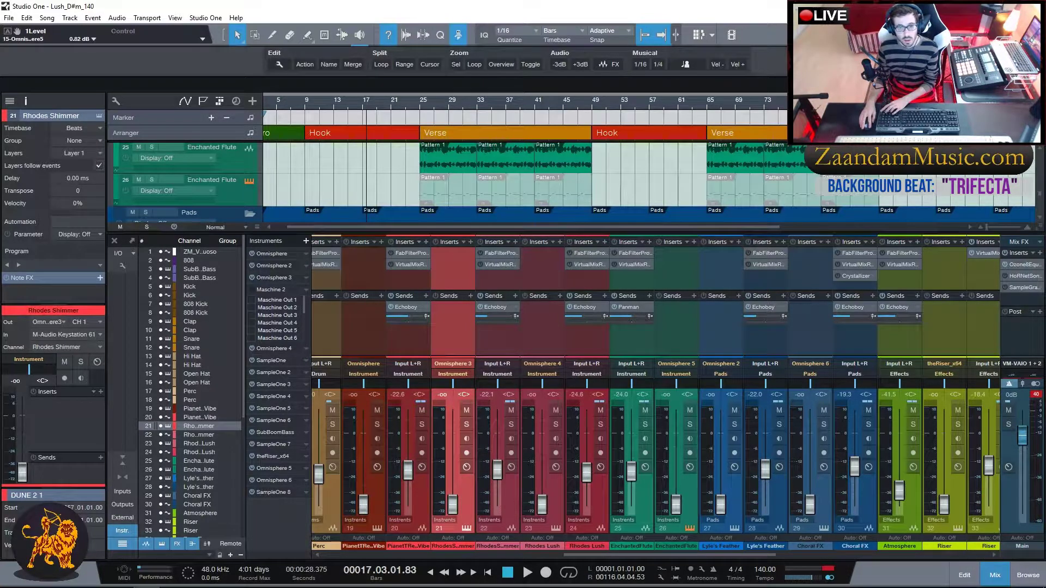
left_click_drag(0, 79, 378, 97)
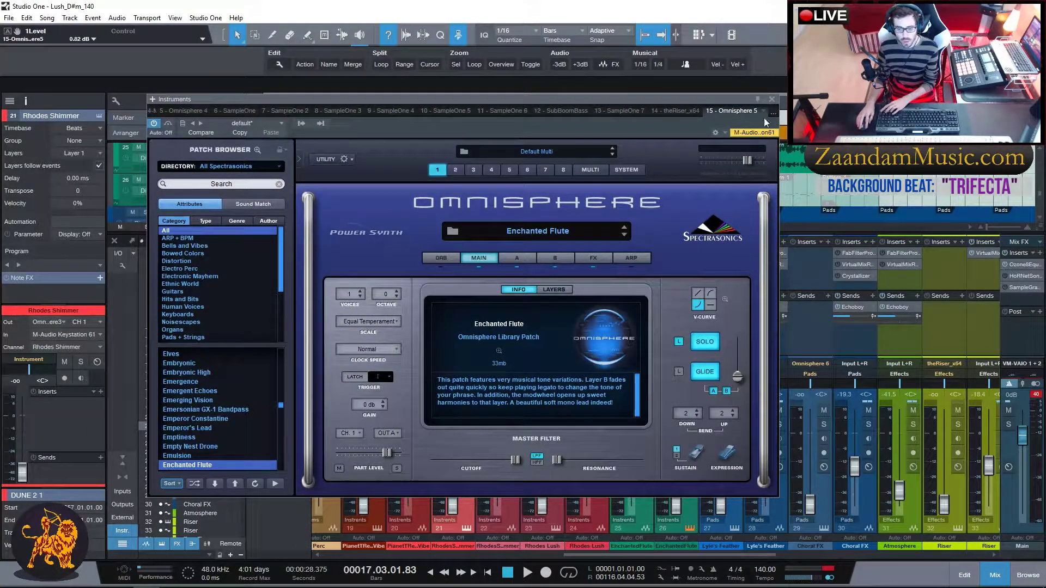
left_click(772, 99)
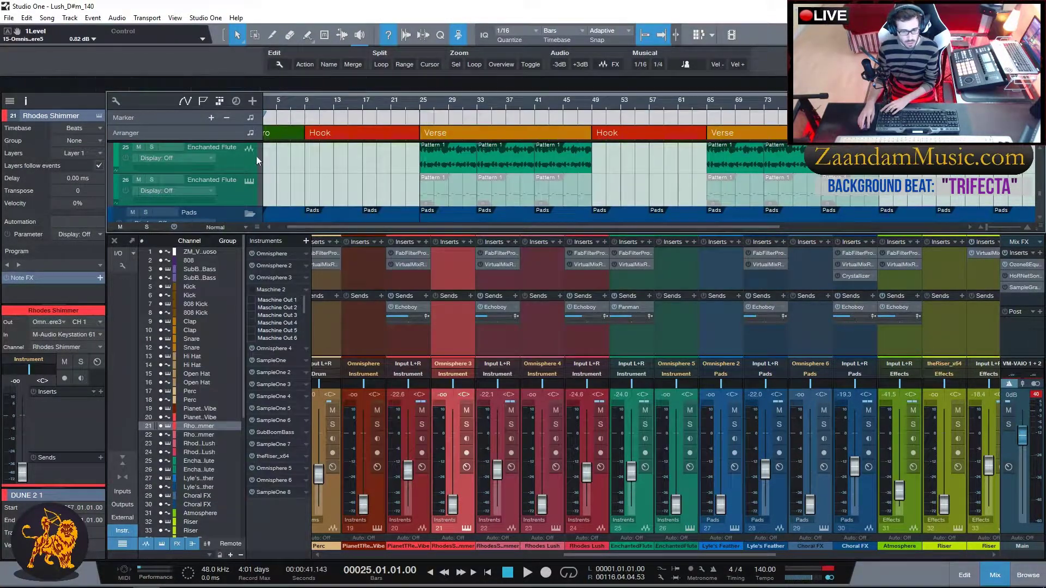
Solo the rendered Enchanted Flute audio track and play it from bar 25 in the first Verse.
left_click(152, 147)
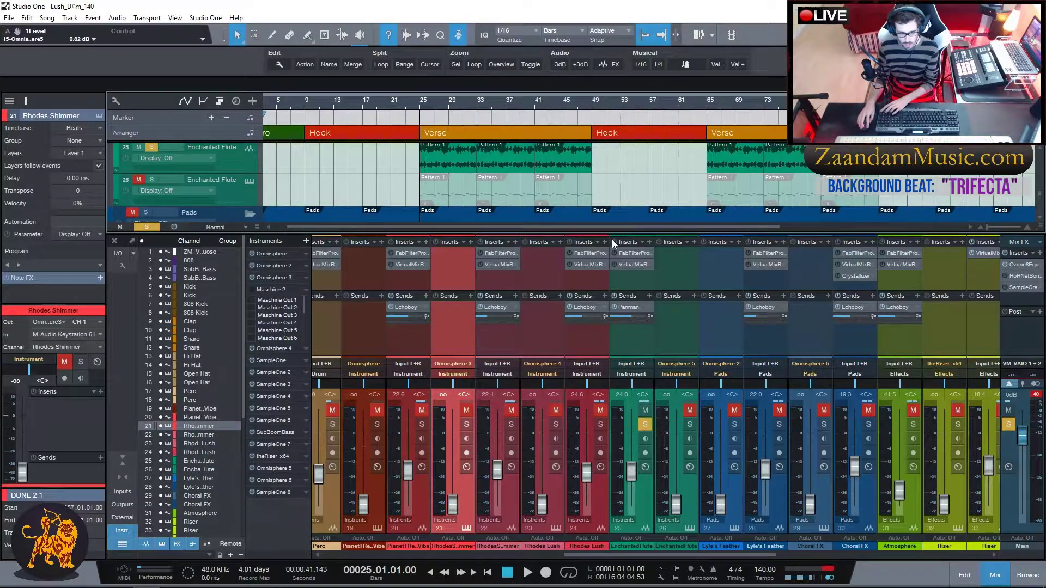
key("space")
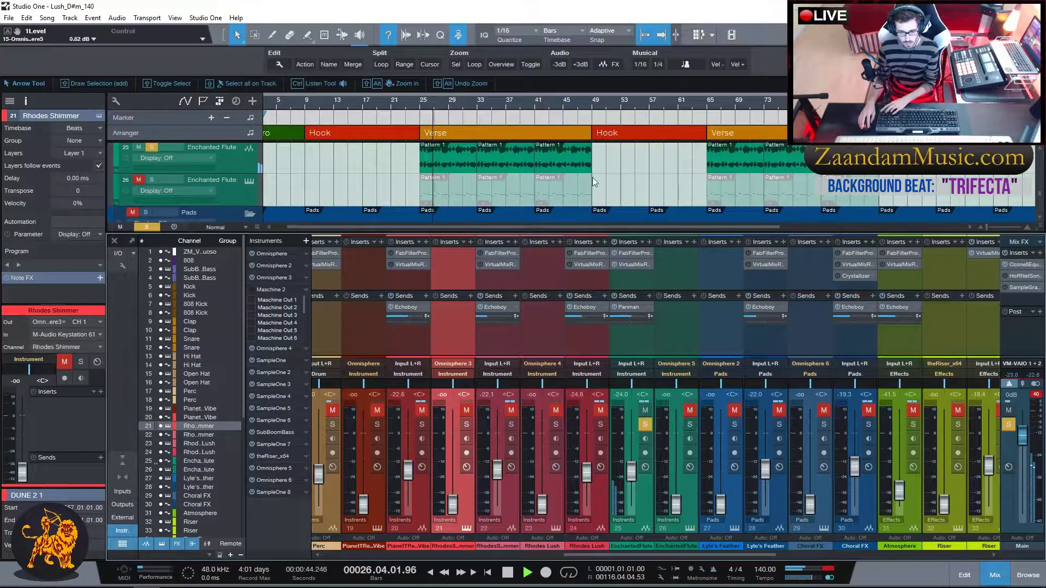
scroll(633, 182, "up", 1)
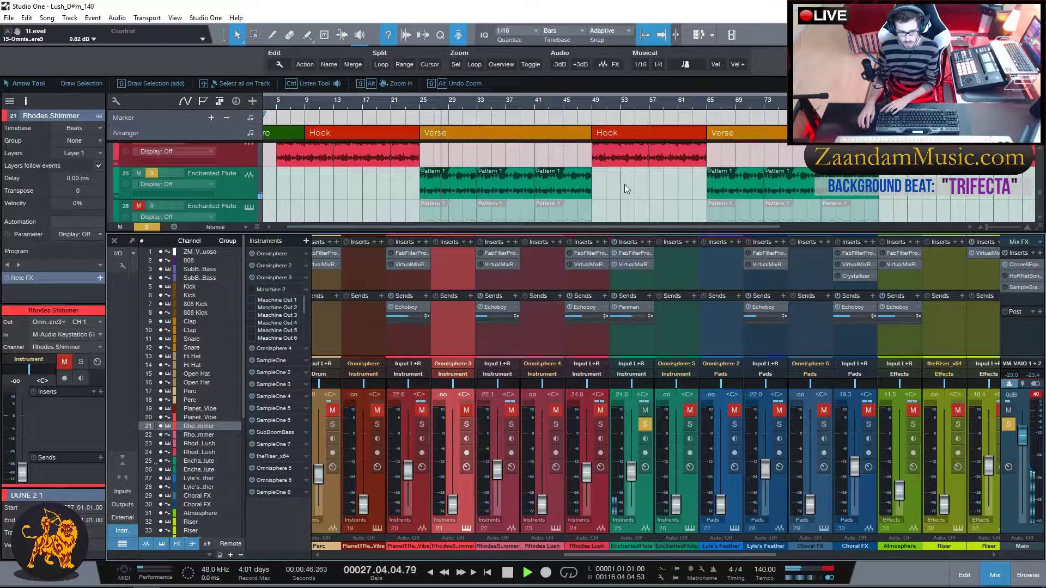
scroll(623, 186, "down", 1)
Move the Enchanted Flute instrument track above its rendered audio track, leave only the audio track soloed, and stop playback.
left_click(223, 184)
left_click_drag(225, 155, 225, 156)
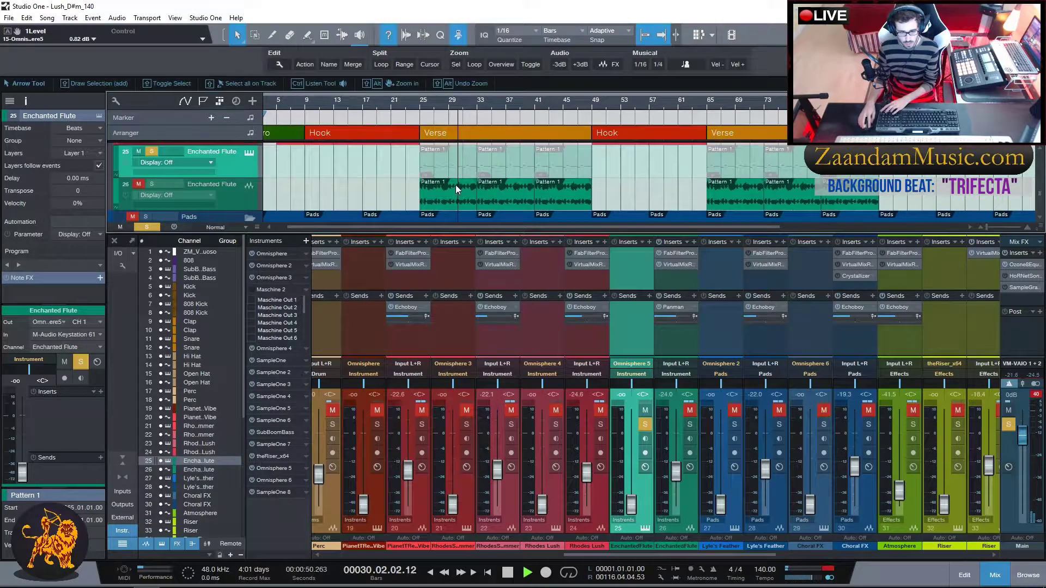
left_click(151, 184)
left_click(154, 152)
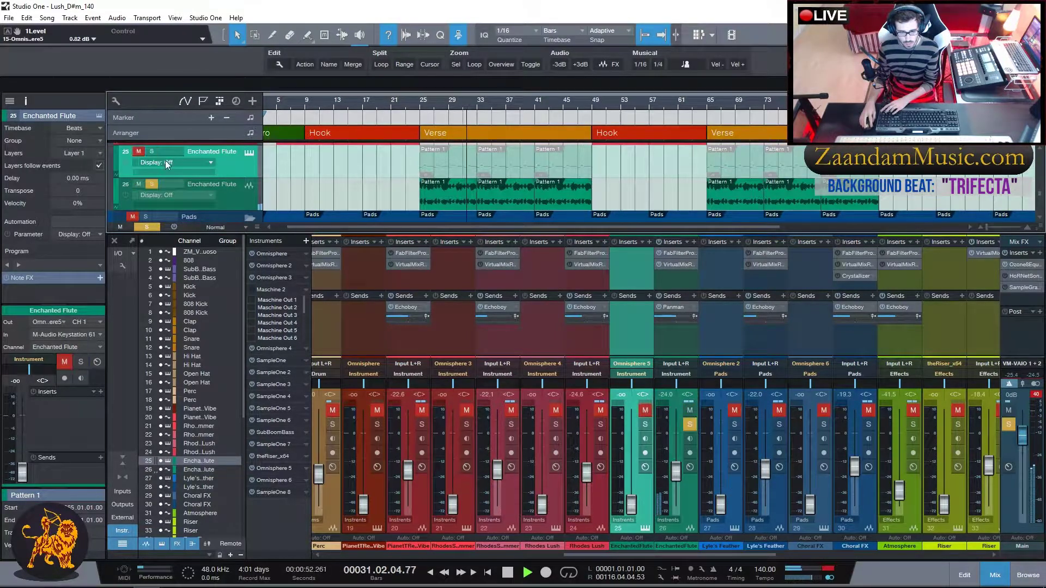
key("space")
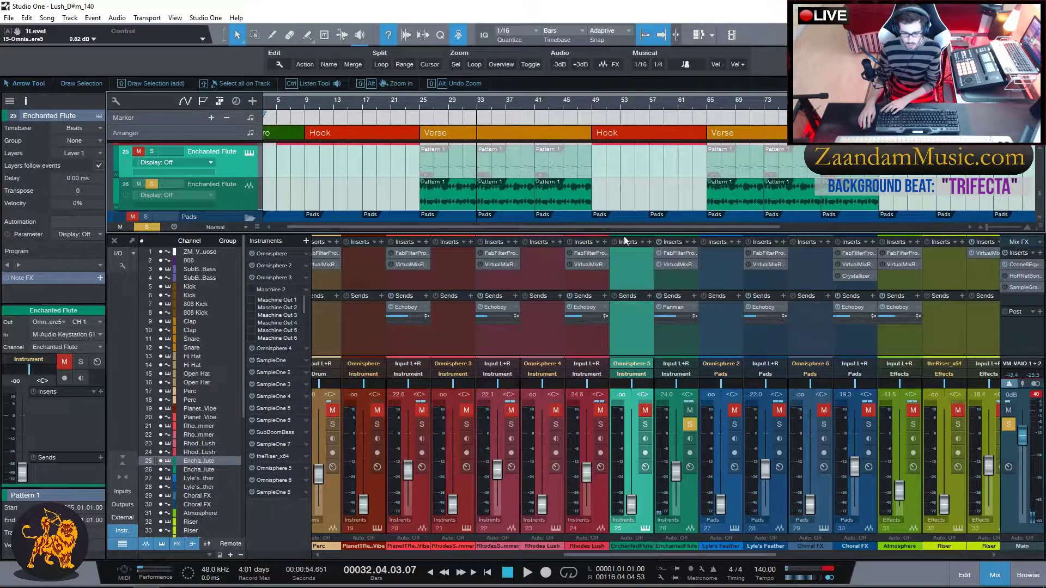
Examine the Lyle's Feather patch in the Lyle's Feather instrument track's Omnisphere in the Pads group and close the plug-in window.
scroll(647, 191, "down", 2)
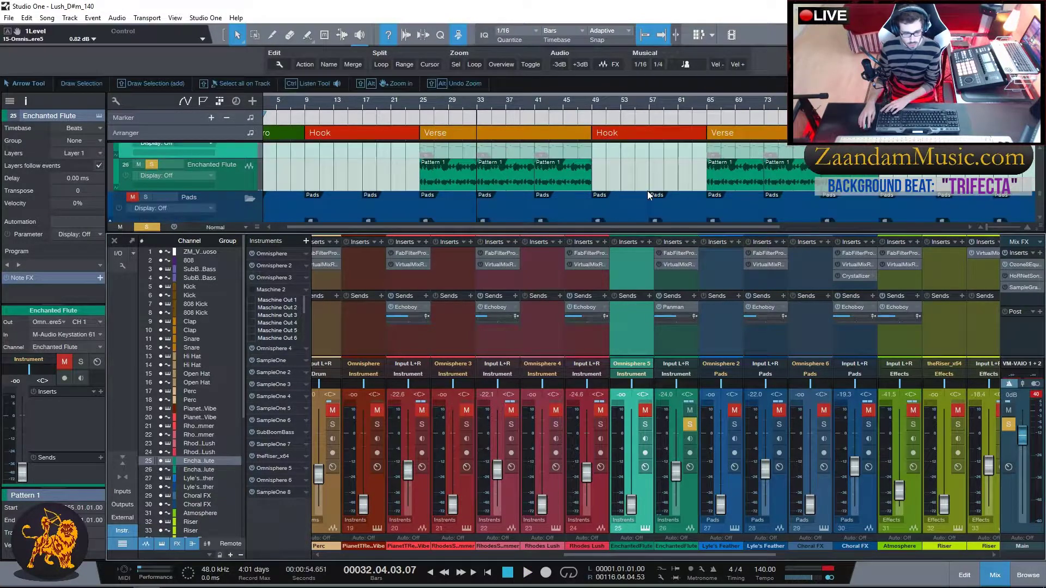
scroll(639, 183, "down", 1)
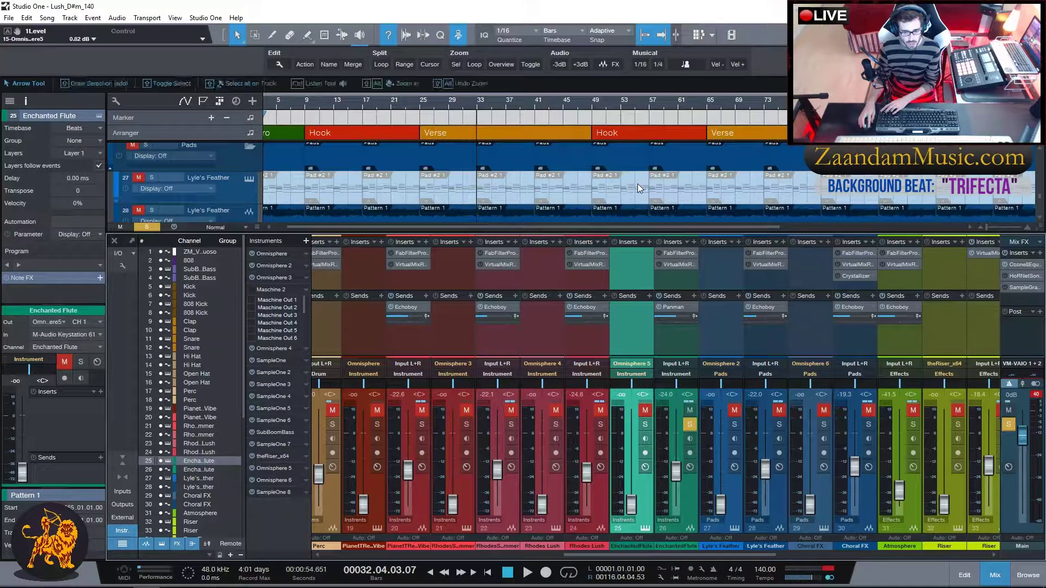
left_click(241, 195)
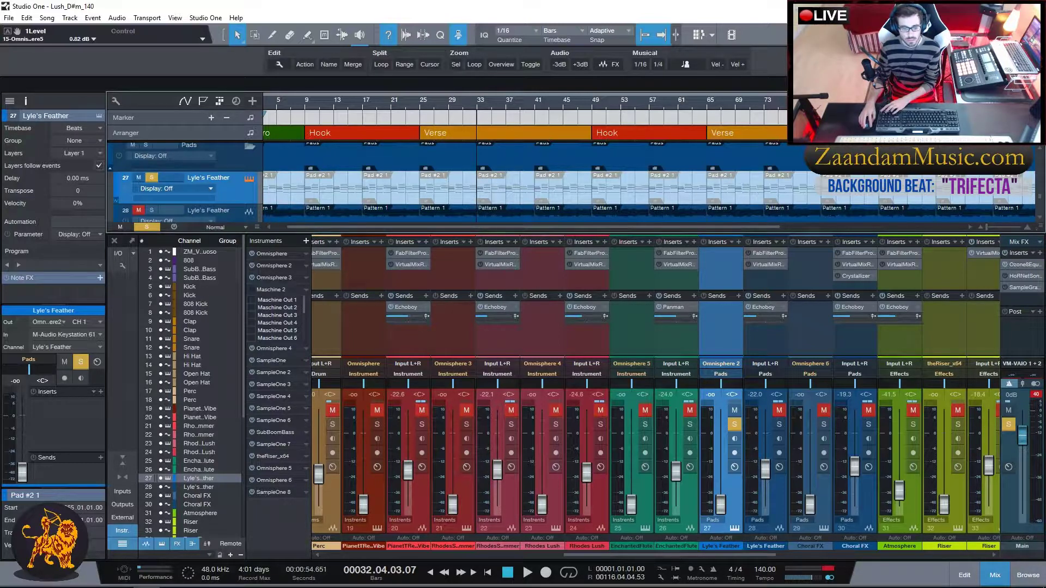
left_click_drag(0, 105, 458, 104)
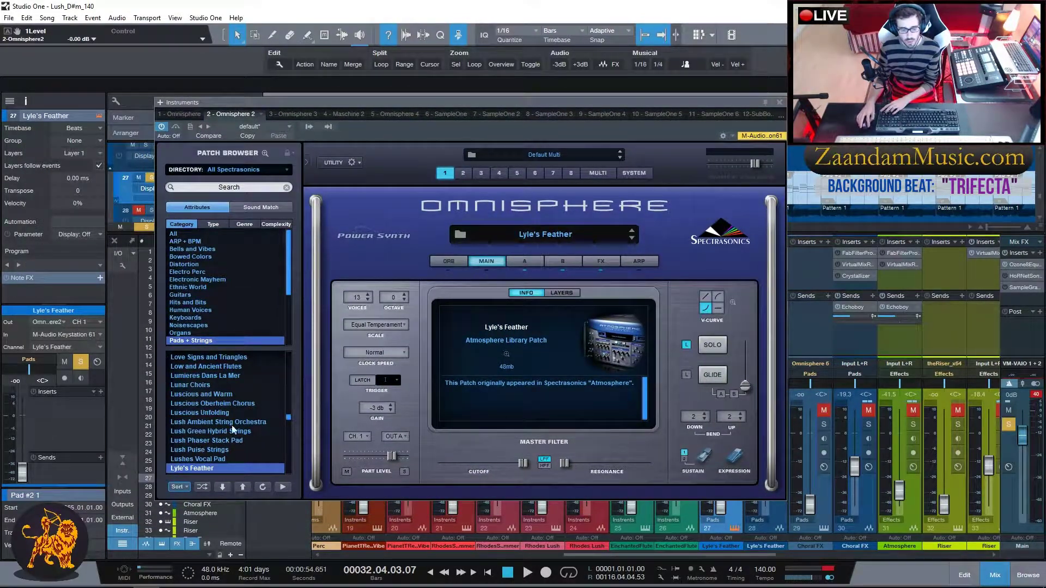
left_click(779, 102)
Solo the rendered Lyle's Feather audio track, listen to it from bar 9 in the first Hook, and clear the solo.
left_click(303, 107)
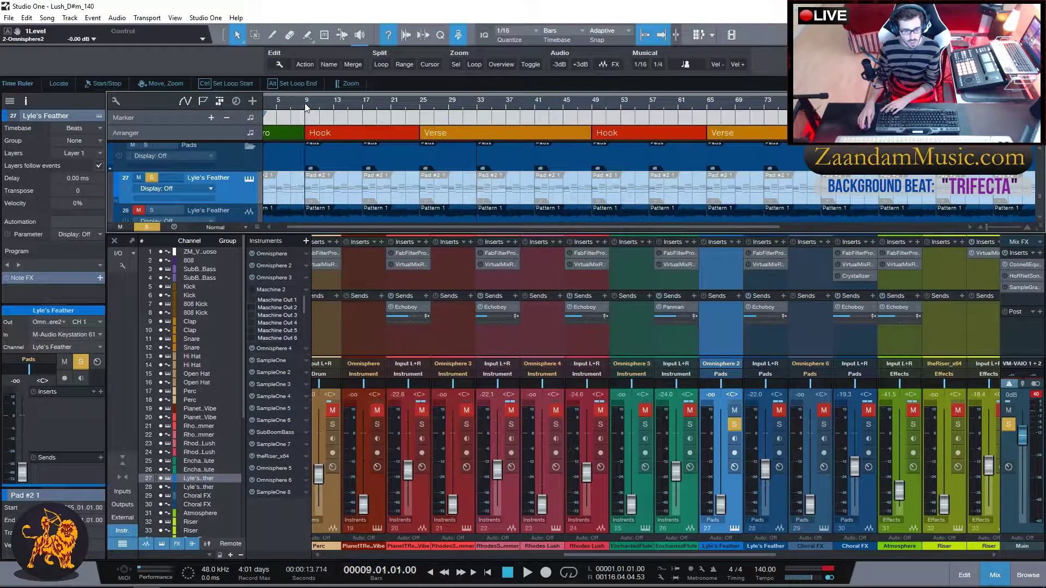
left_click(147, 227)
left_click(148, 210)
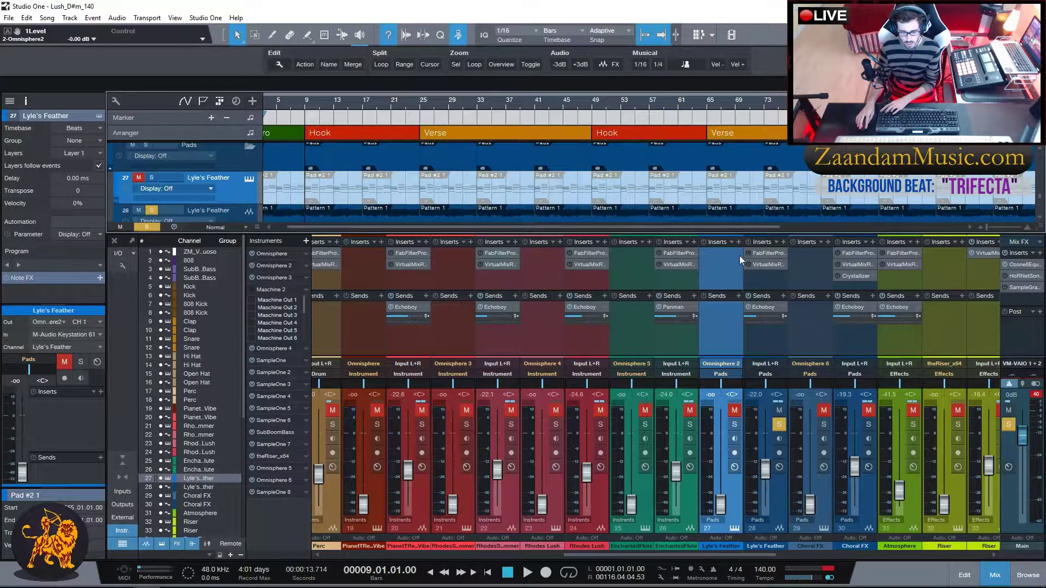
key("space")
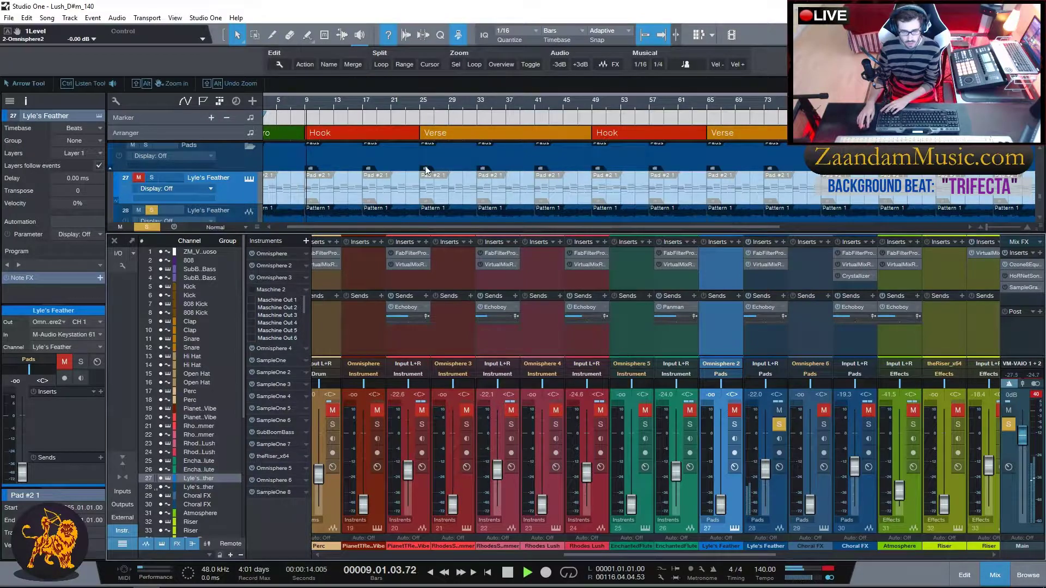
left_click_drag(582, 553, 641, 555)
left_click_drag(678, 555, 692, 551)
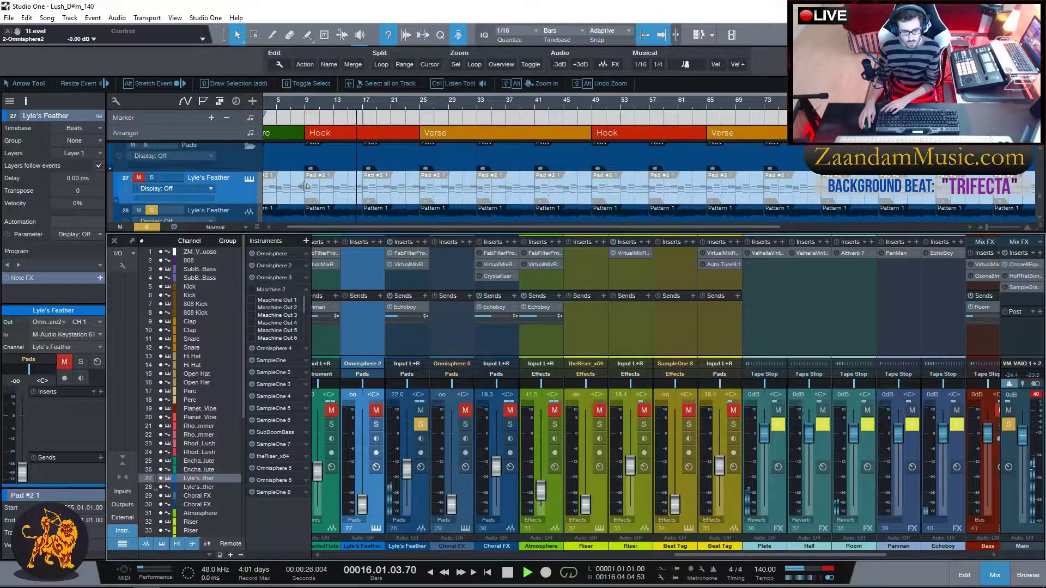
key("space")
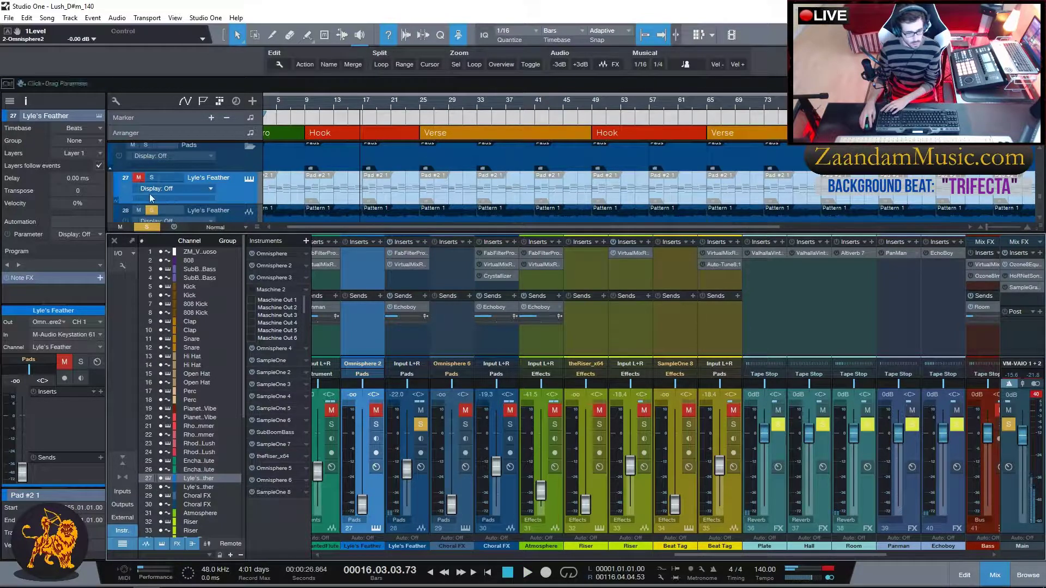
left_click(147, 227)
Examine the Choral FX Slide Rev 2 patch in the Choral FX instrument track's Omnisphere and close the plug-in window.
scroll(287, 205, "down", 1)
scroll(288, 205, "down", 2)
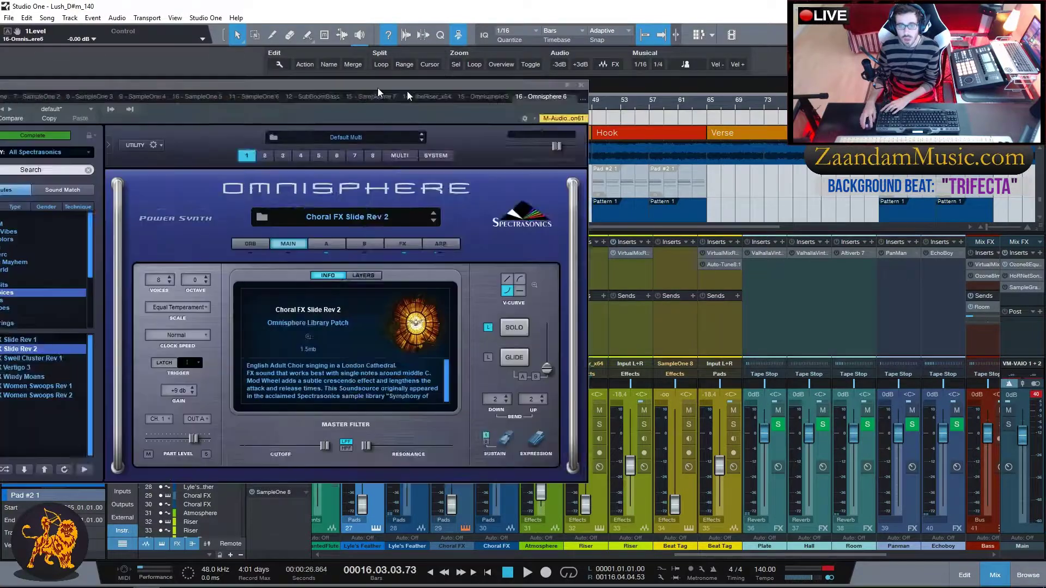
left_click_drag(376, 87, 634, 107)
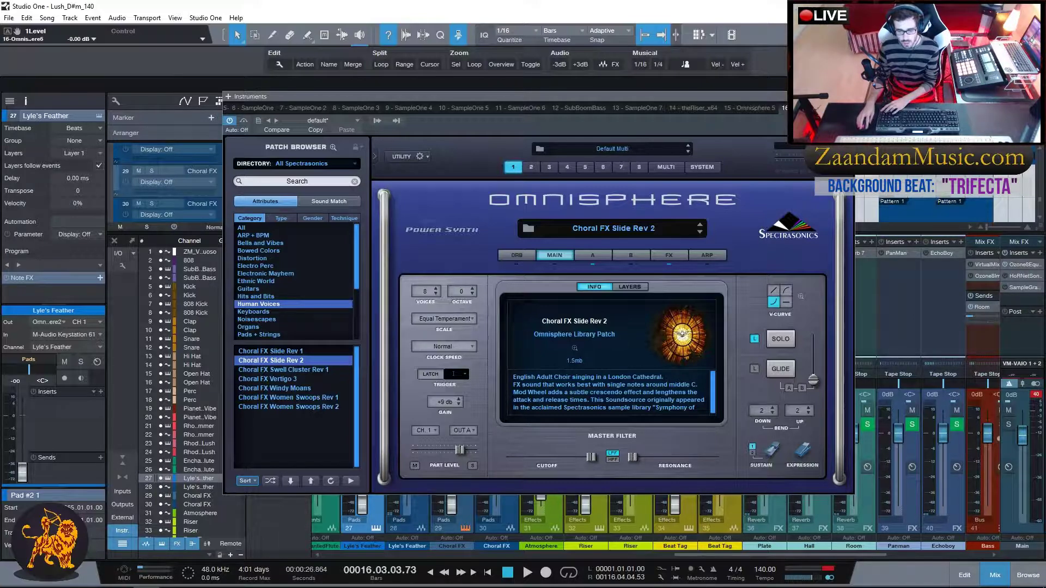
left_click(849, 97)
Solo the rendered Choral FX audio track, listen from bar 16 in the first Hook, and turn its solo off.
scroll(385, 185, "down", 2)
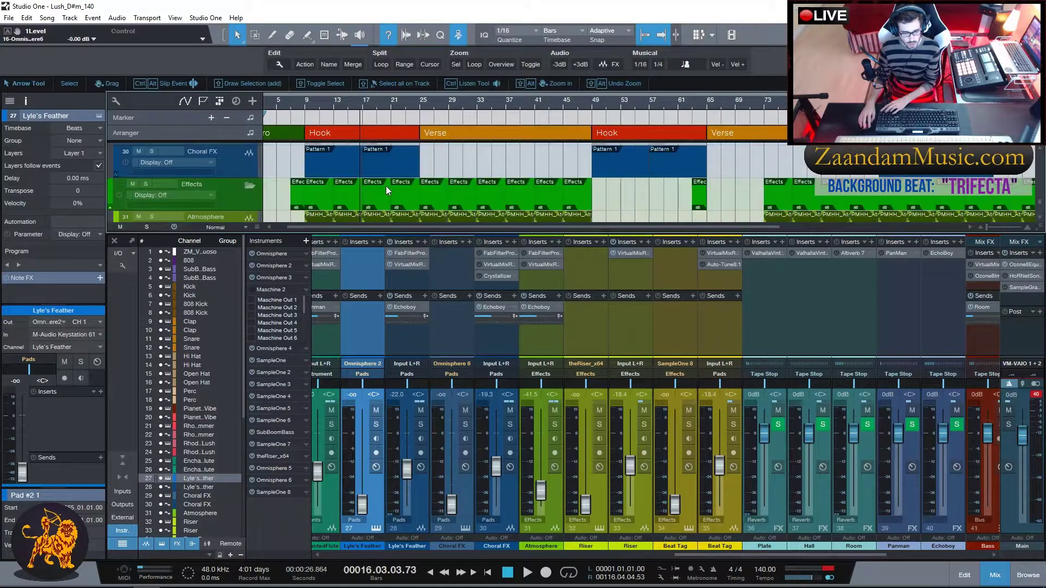
scroll(335, 188, "up", 1)
left_click(151, 170)
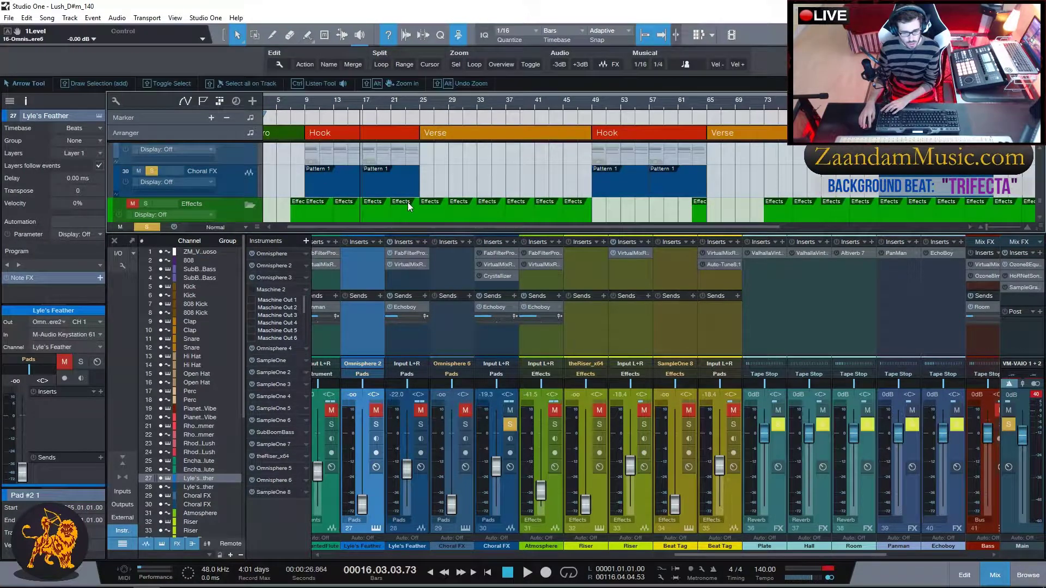
key("space")
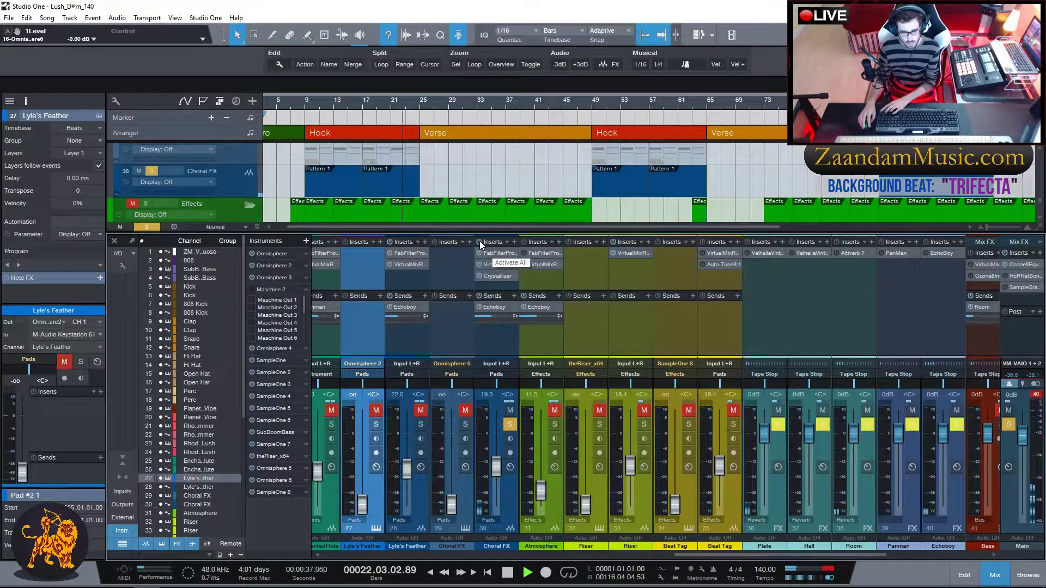
key("space")
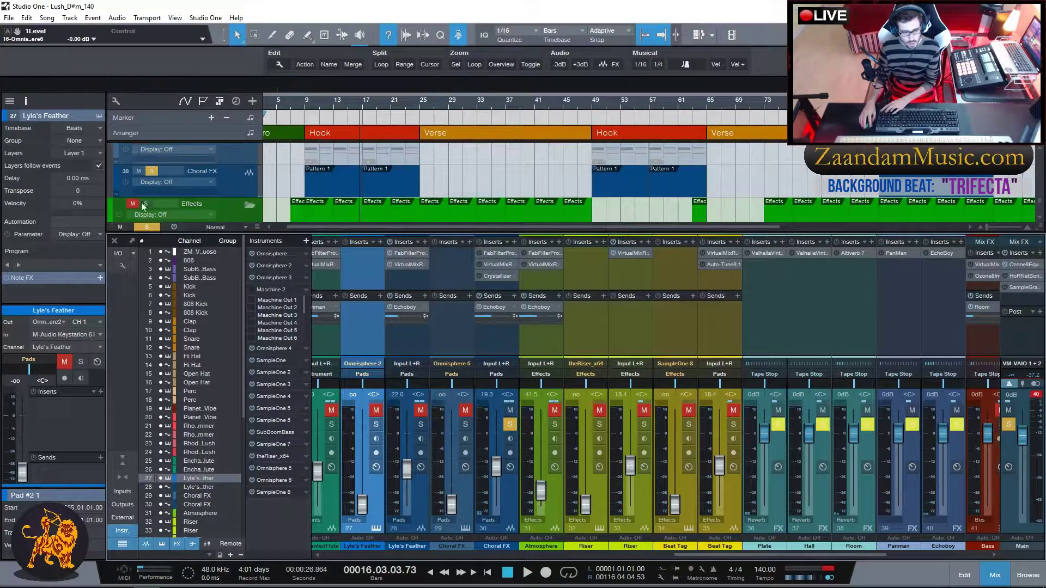
left_click(151, 171)
Select the Atmosphere audio track in the Effects group, listen to it soloed from bar 9, and turn its solo off.
scroll(472, 172, "down", 2)
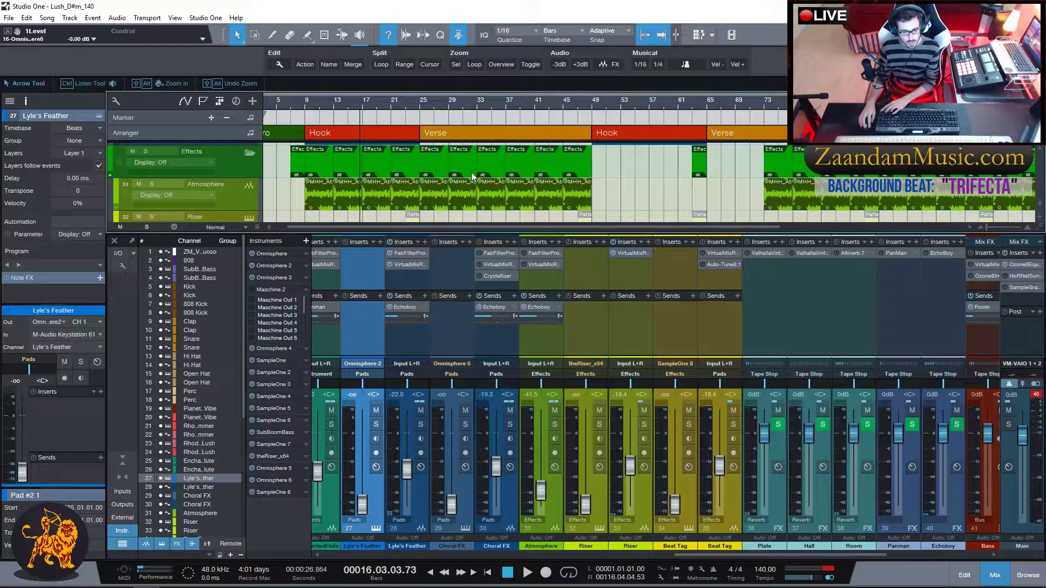
left_click(228, 200)
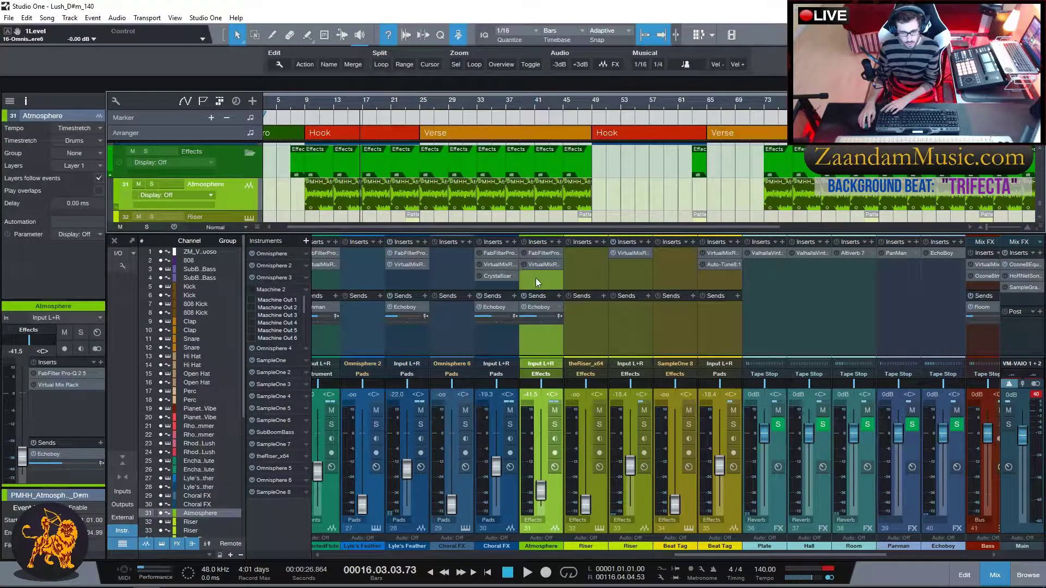
scroll(220, 195, "down", 1)
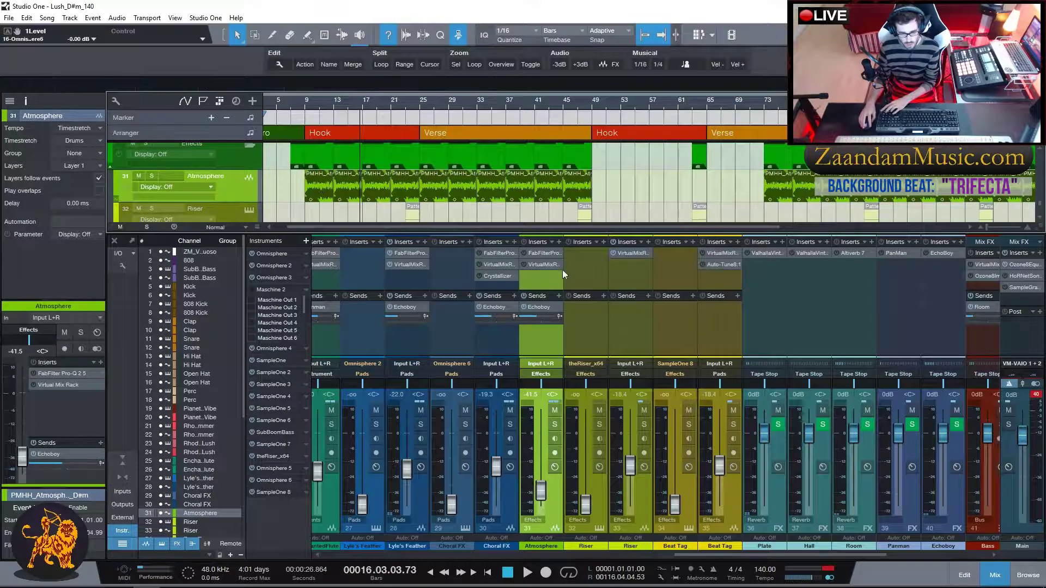
left_click(305, 105)
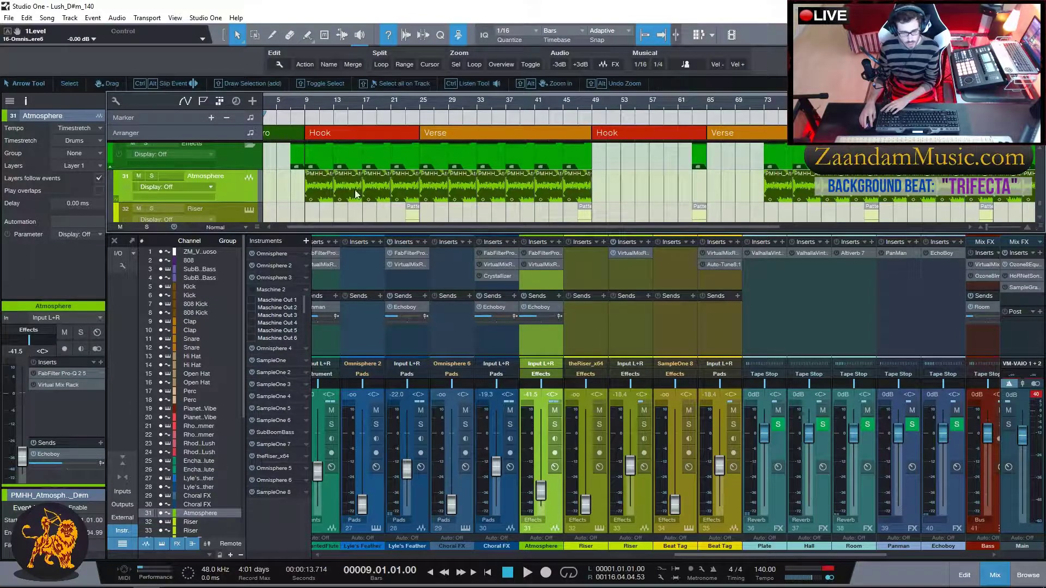
left_click(151, 175)
key("space")
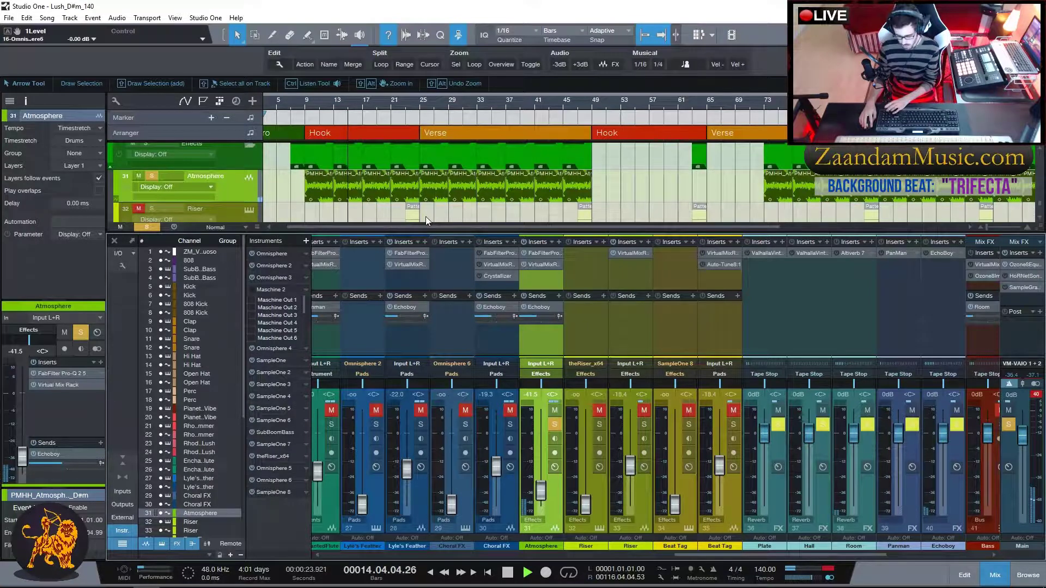
key("space")
left_click(150, 176)
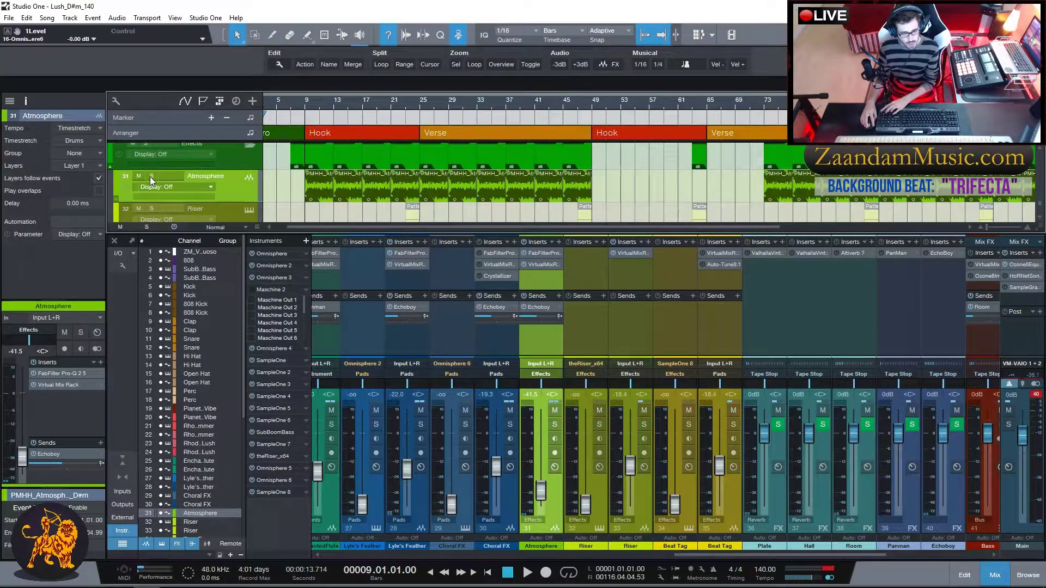
Examine the 08 Chopped Noise Sweep patch in the Riser instrument track's theRiser plug-in and close its window.
scroll(381, 185, "down", 1)
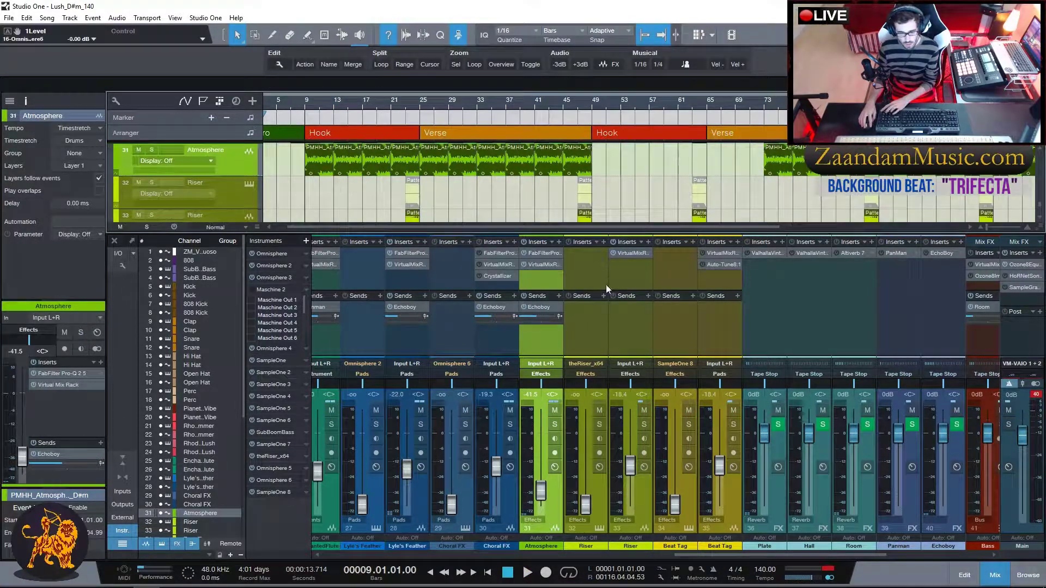
left_click(249, 184)
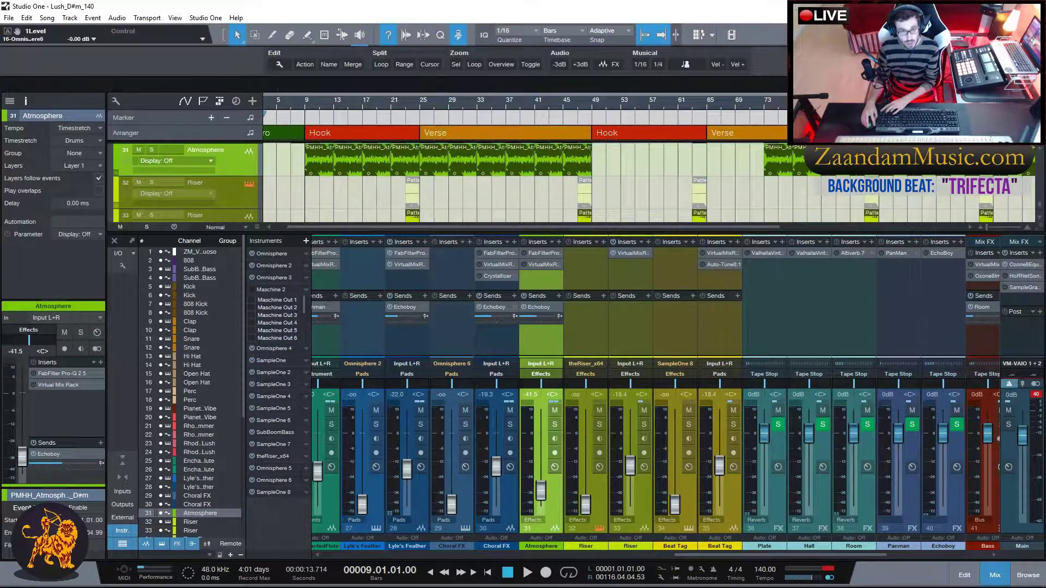
left_click_drag(0, 163, 562, 188)
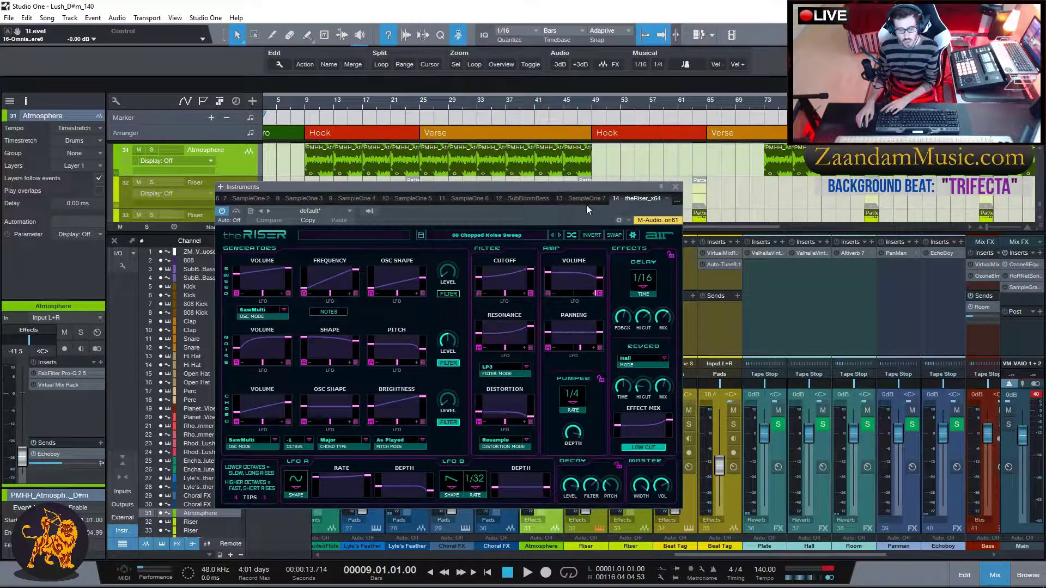
left_click(676, 187)
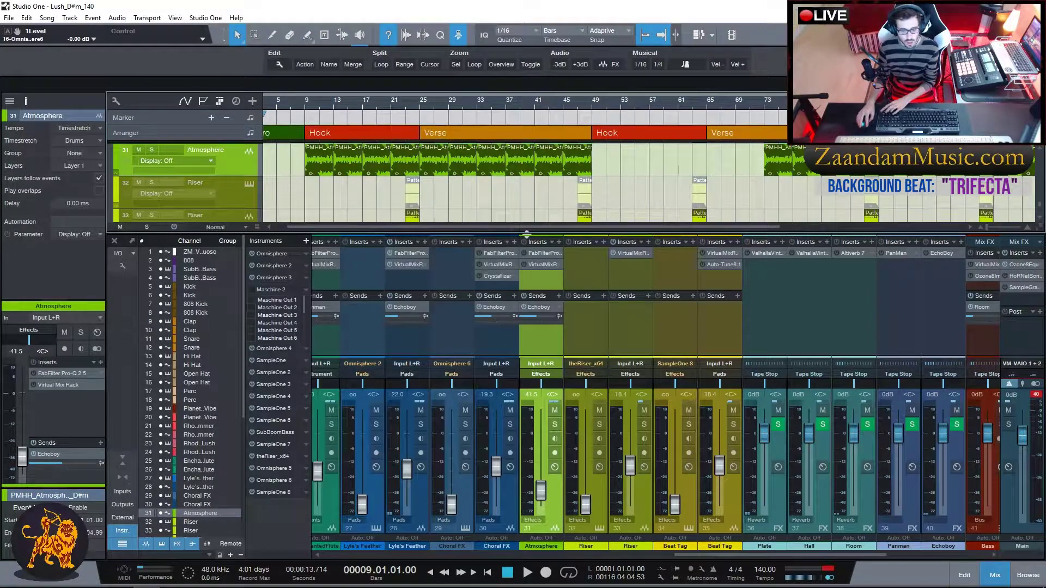
Solo the rendered Riser audio track, listen from bar 23 into the first Verse, and clear the solo.
scroll(468, 193, "down", 1)
left_click(406, 116)
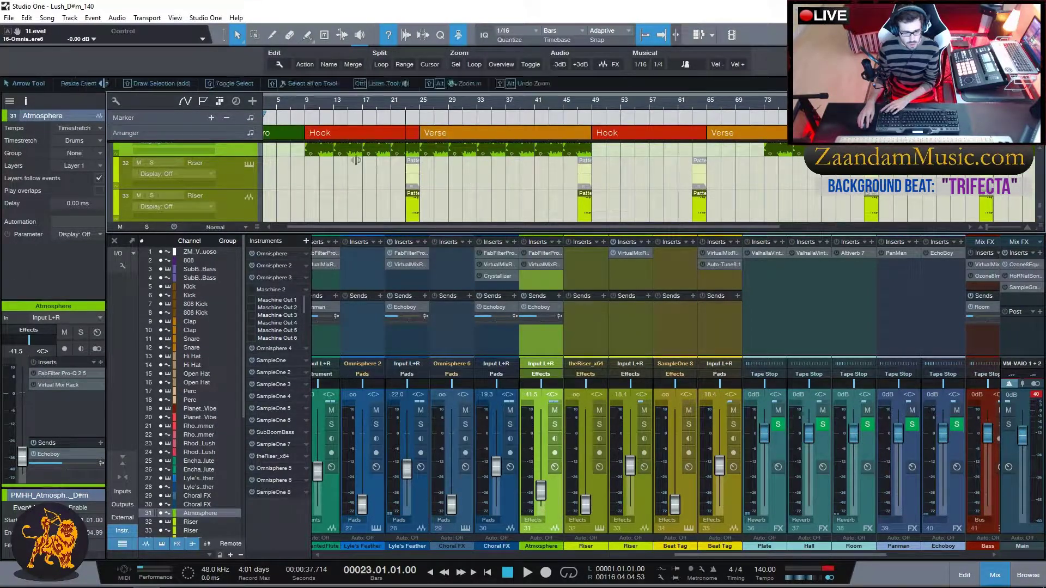
left_click(152, 195)
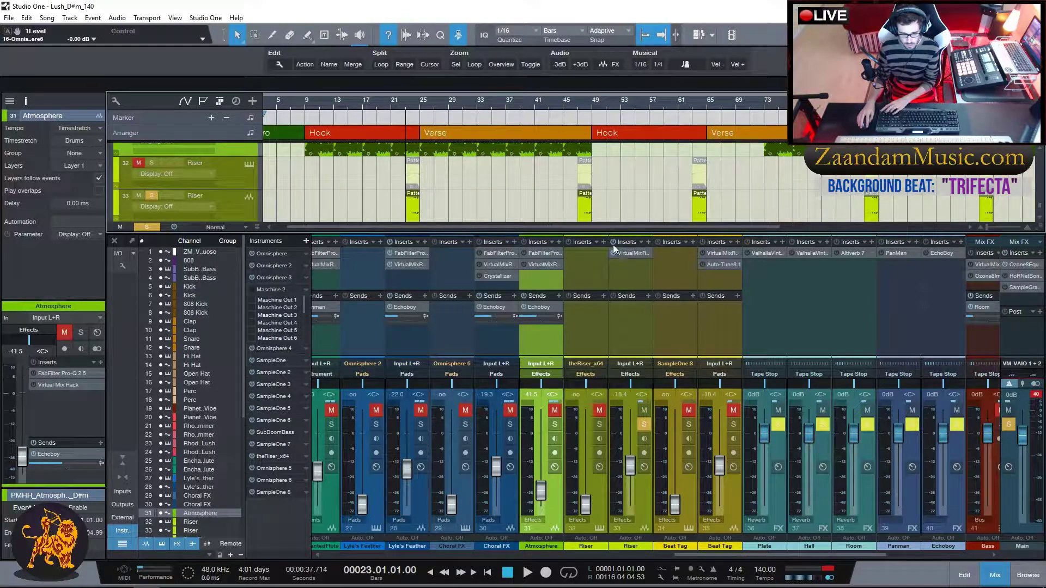
key("space")
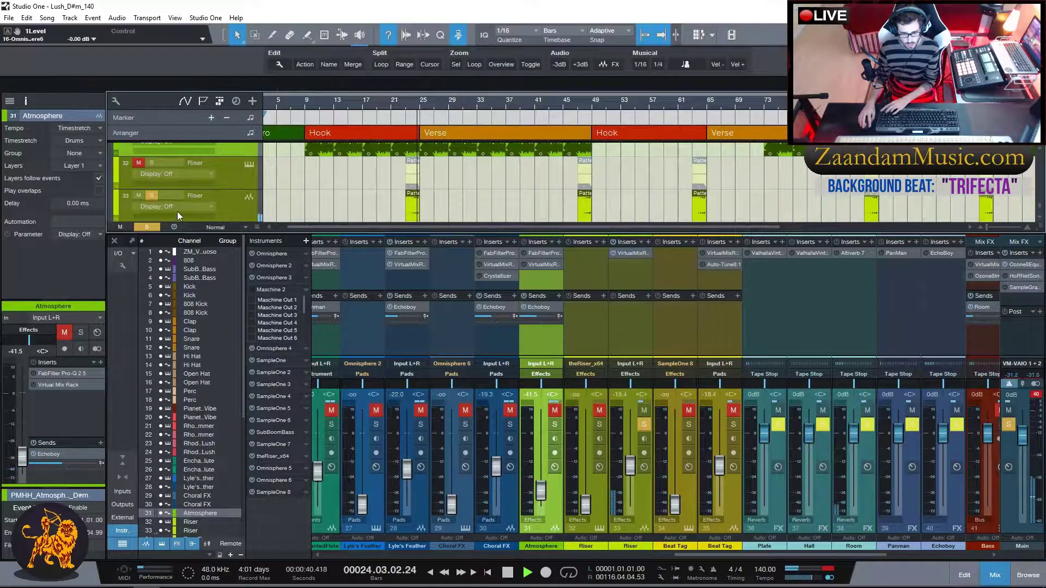
key("space")
left_click(147, 226)
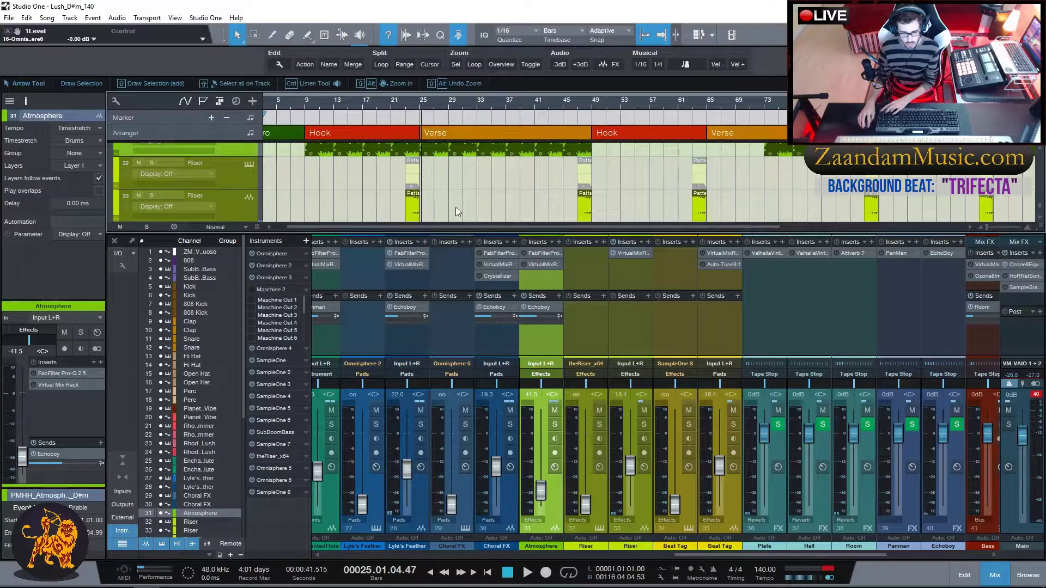
Solo the rendered Beat Tag audio track, listen from bar 7 at the end of the Intro, and turn its solo off.
scroll(469, 199, "down", 1)
scroll(357, 189, "down", 1)
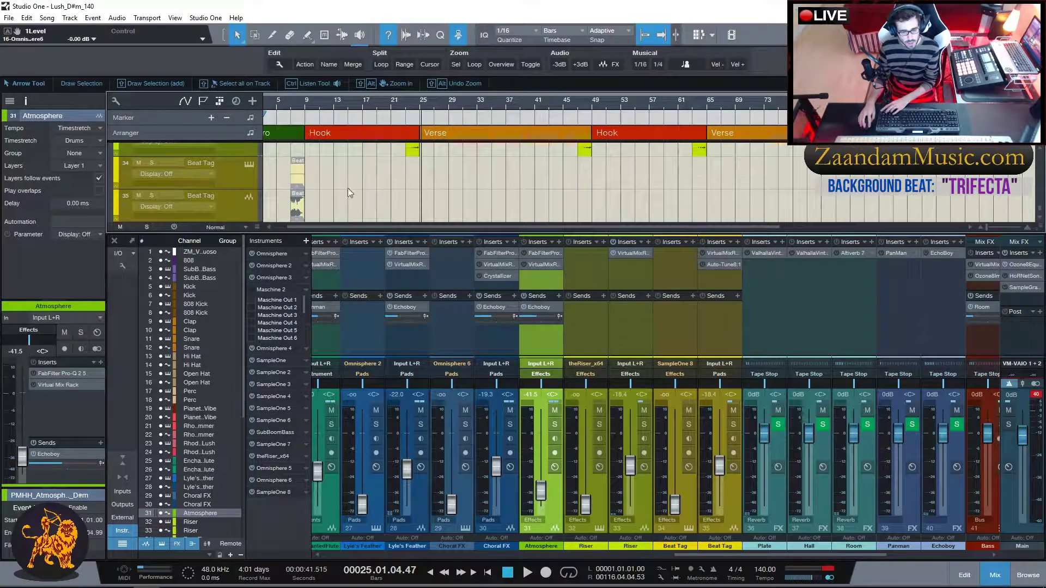
left_click(290, 109)
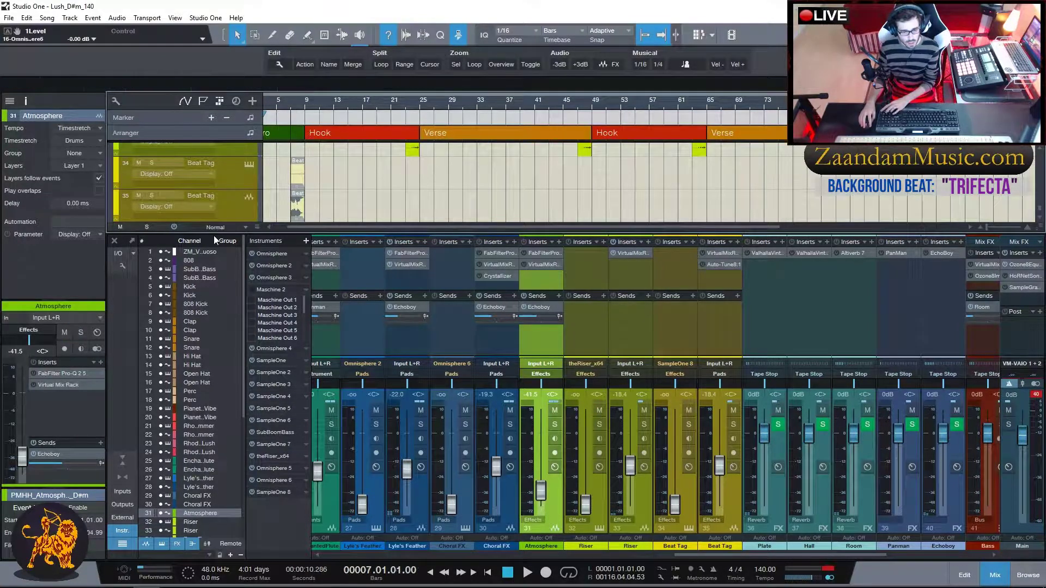
left_click(152, 195)
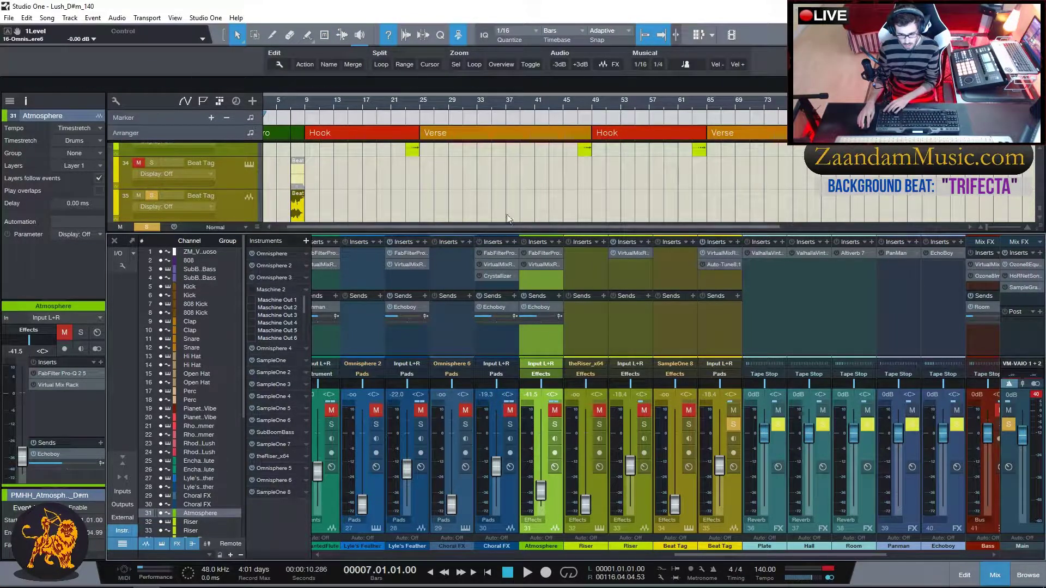
key("space")
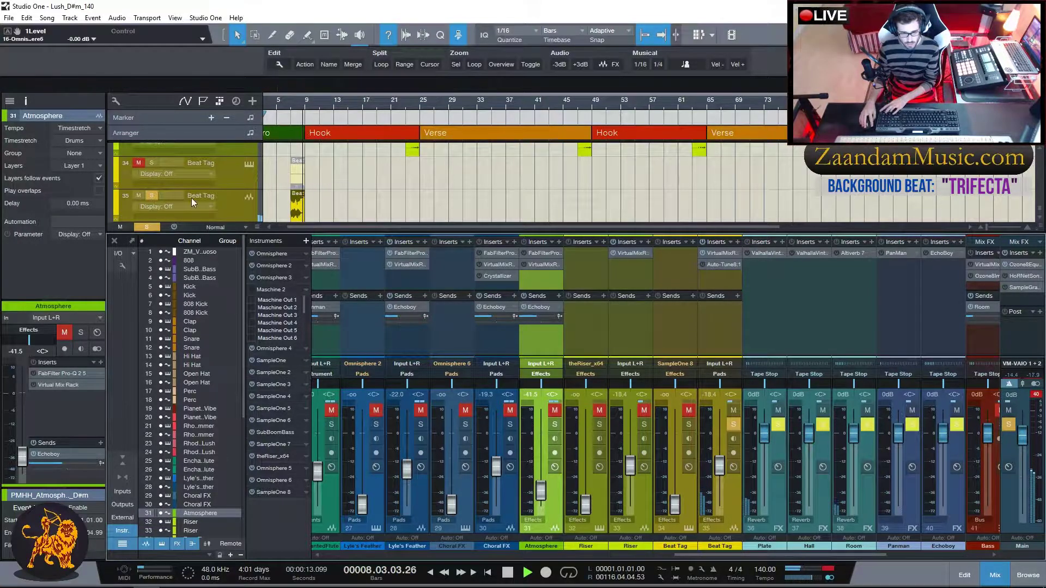
key("space")
left_click(152, 196)
Try soloing the Tape Stop bus, clear the solo, and listen to its effect in the full mix from the song's start.
scroll(153, 197, "down", 2)
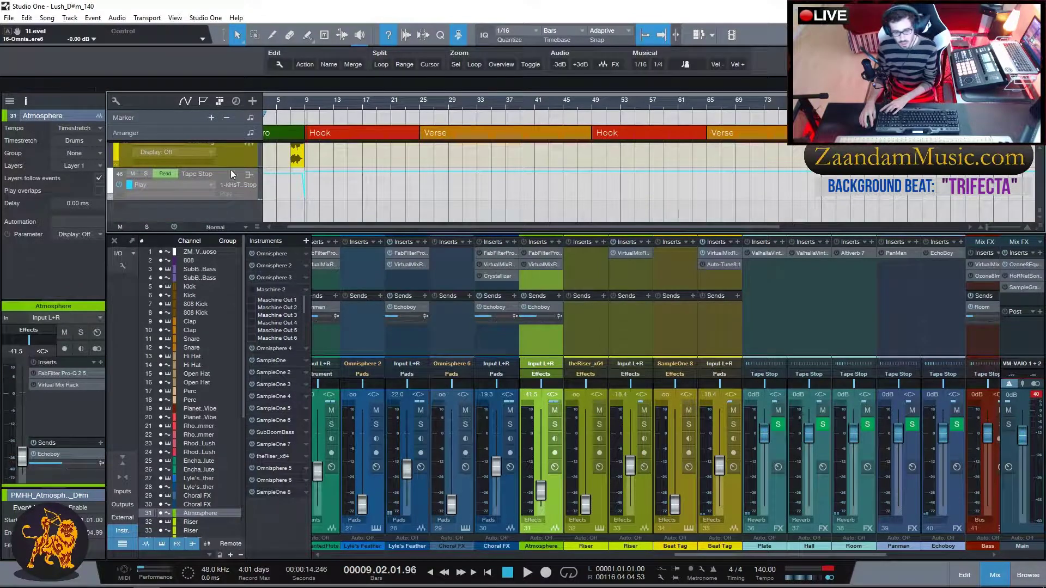
left_click(149, 174)
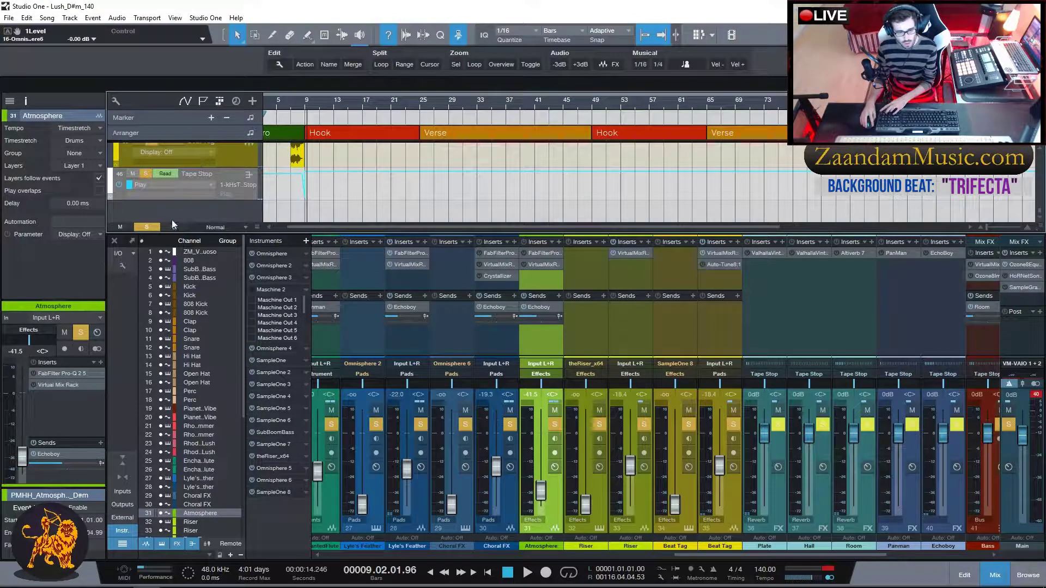
left_click(147, 226)
left_click(267, 104)
key("space")
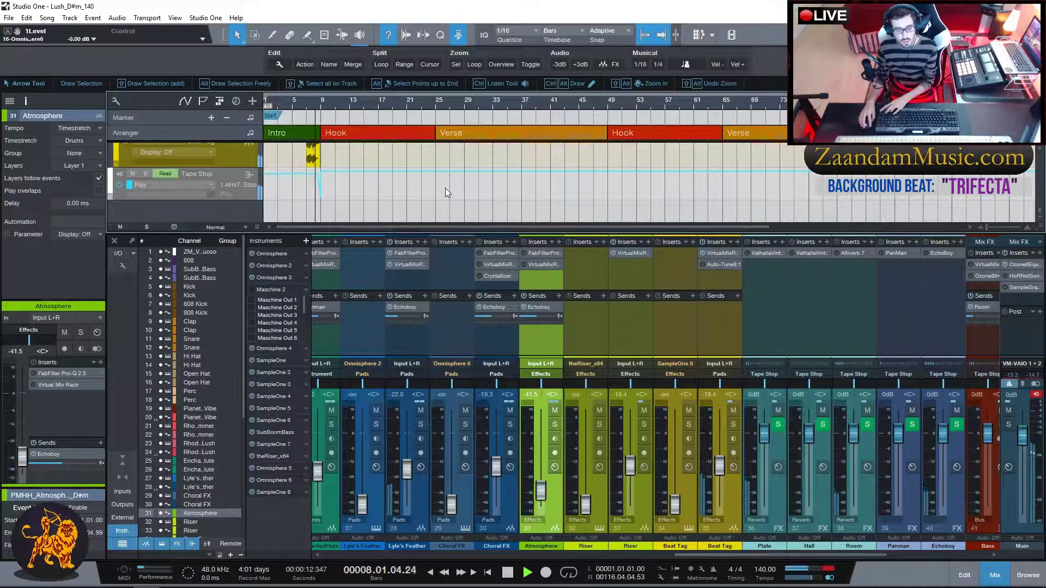
key("space")
Open the ValhallaVintageVerb insert on the Plate effects channel and reposition its window to examine the Drum Plate preset settings.
scroll(339, 190, "up", 5)
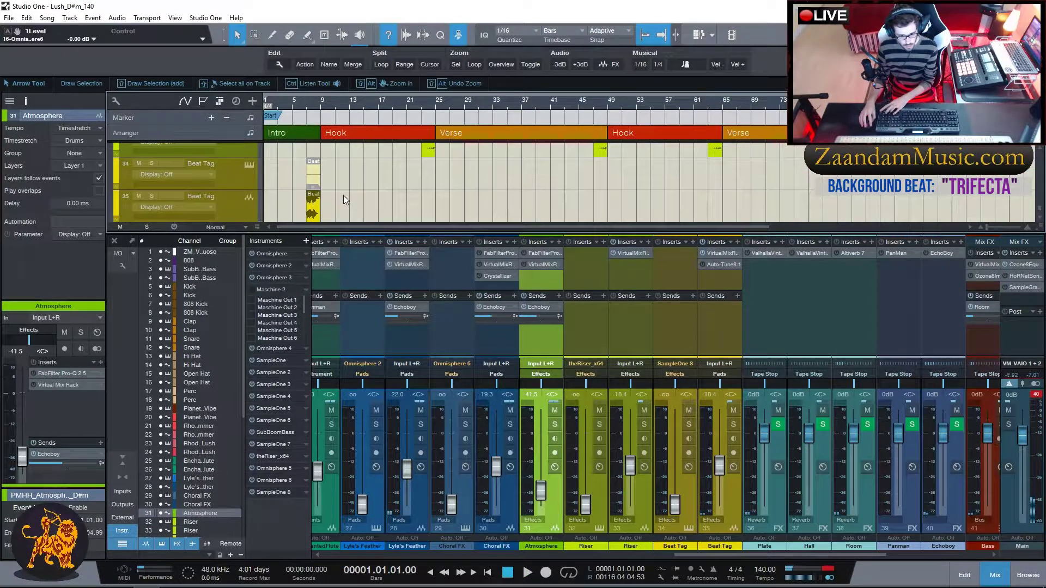
scroll(343, 195, "down", 3)
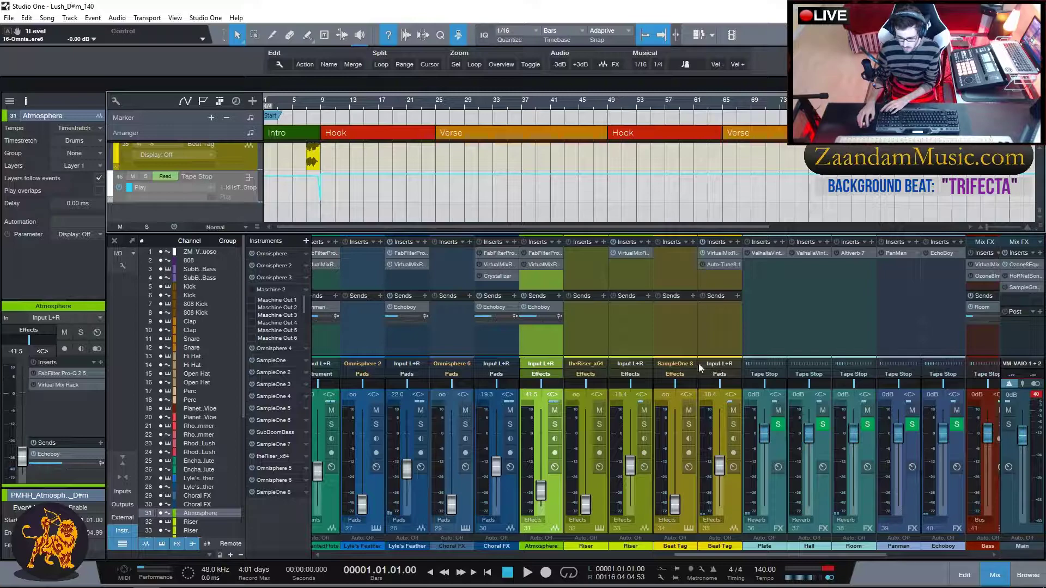
scroll(699, 364, "right", 5)
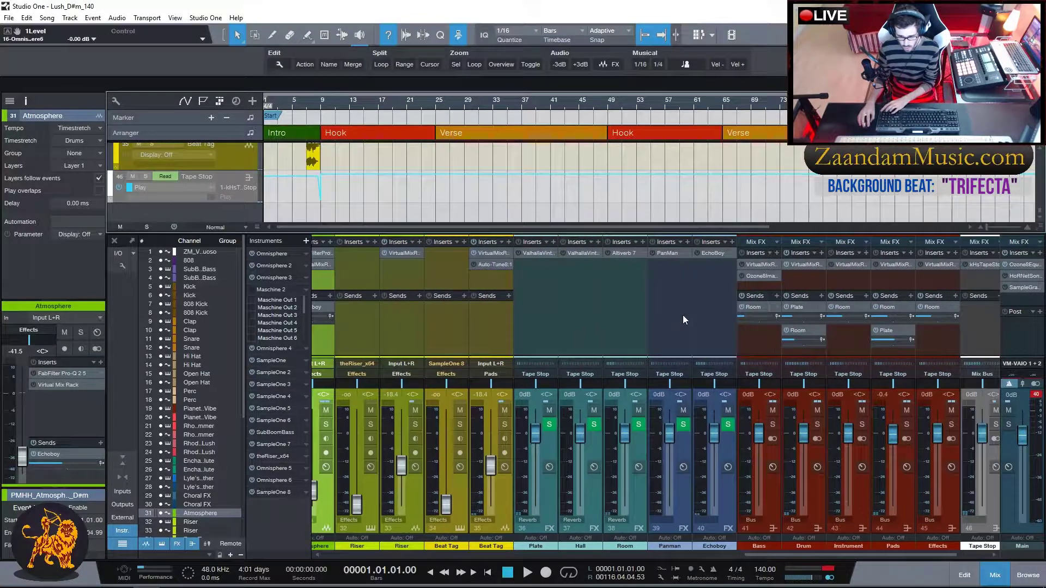
scroll(606, 320, "right", 2)
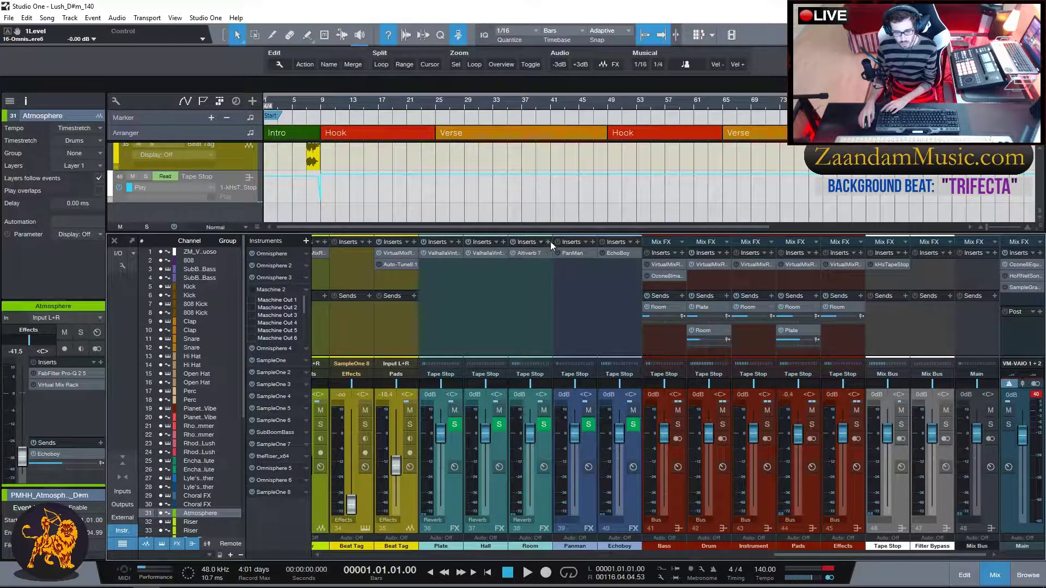
left_click(445, 254)
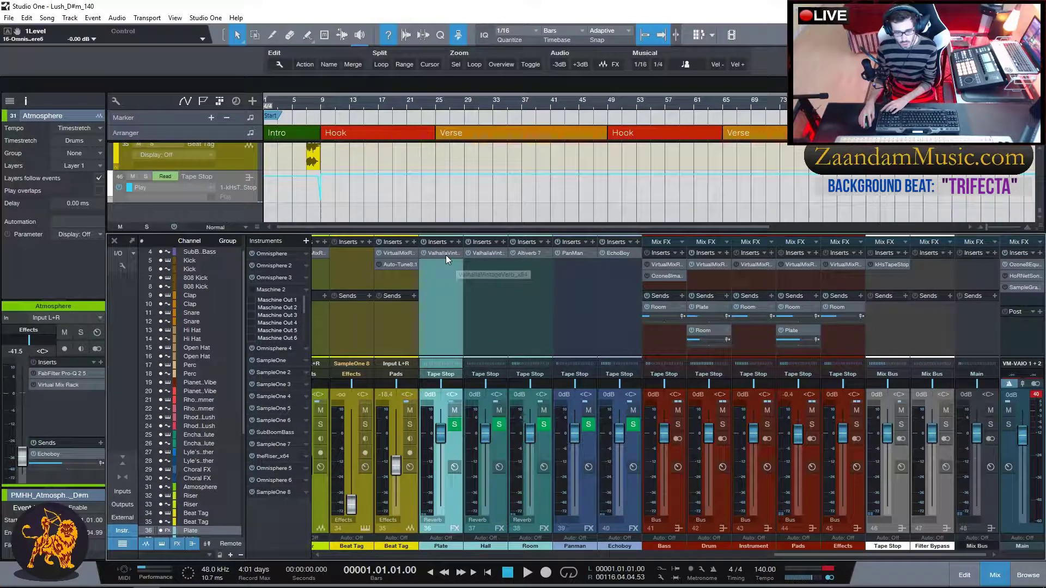
left_click(440, 252)
left_click_drag(517, 133, 414, 185)
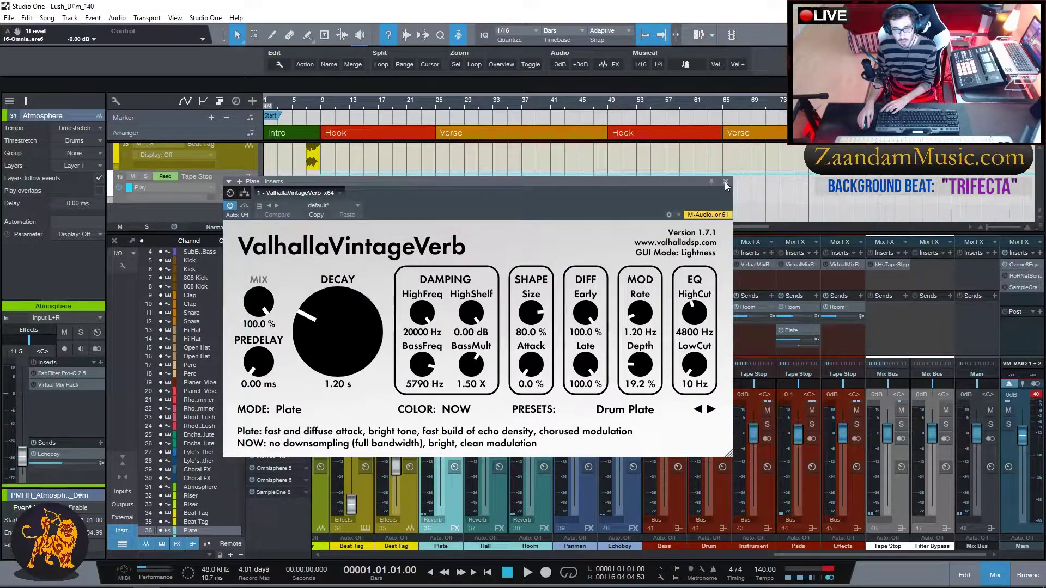
Close the Plate reverb and review the ValhallaVintageVerb settings on the Hall channel.
left_click(724, 181)
left_click(499, 285)
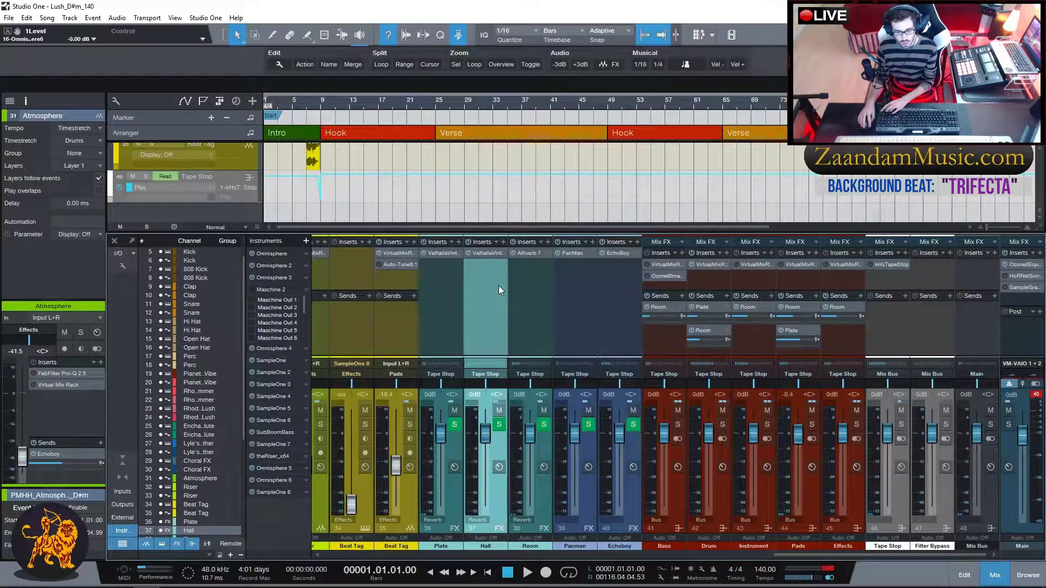
left_click(489, 254)
left_click_drag(504, 132, 418, 200)
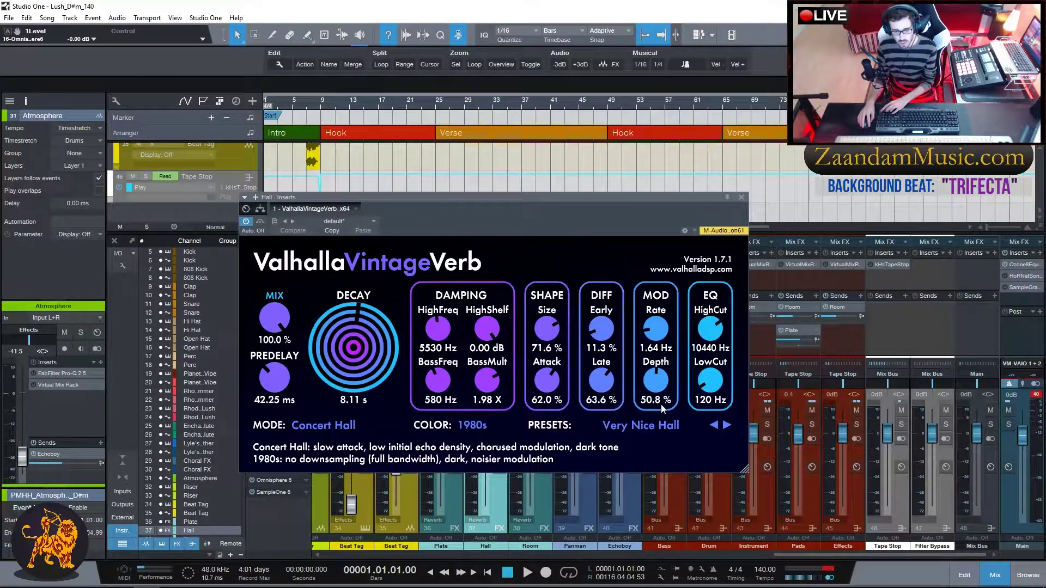
left_click(741, 198)
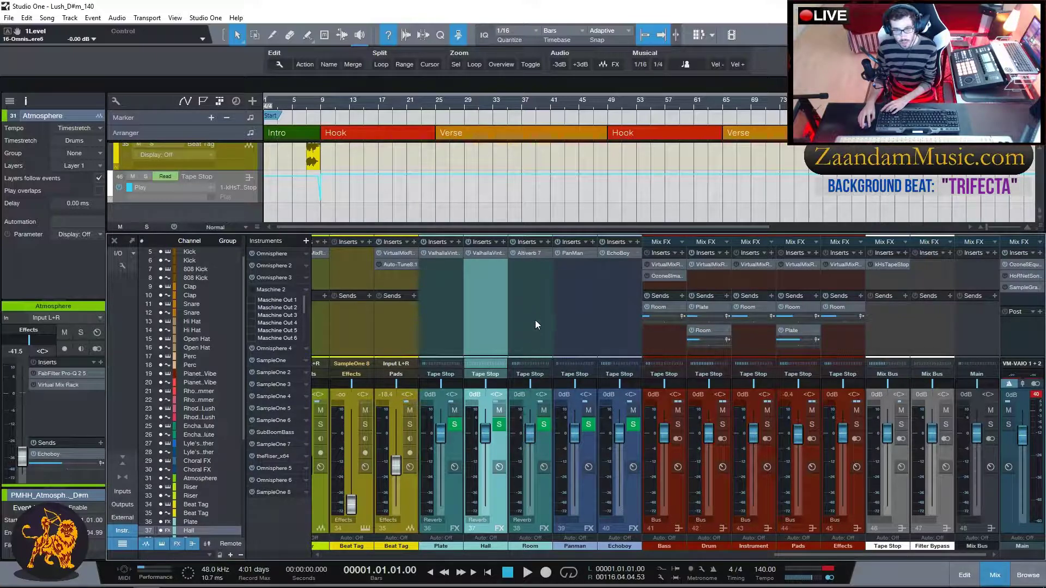
Review the Altiverb 7 reverb settings on the Room channel.
left_click(525, 254)
left_click_drag(469, 194, 476, 220)
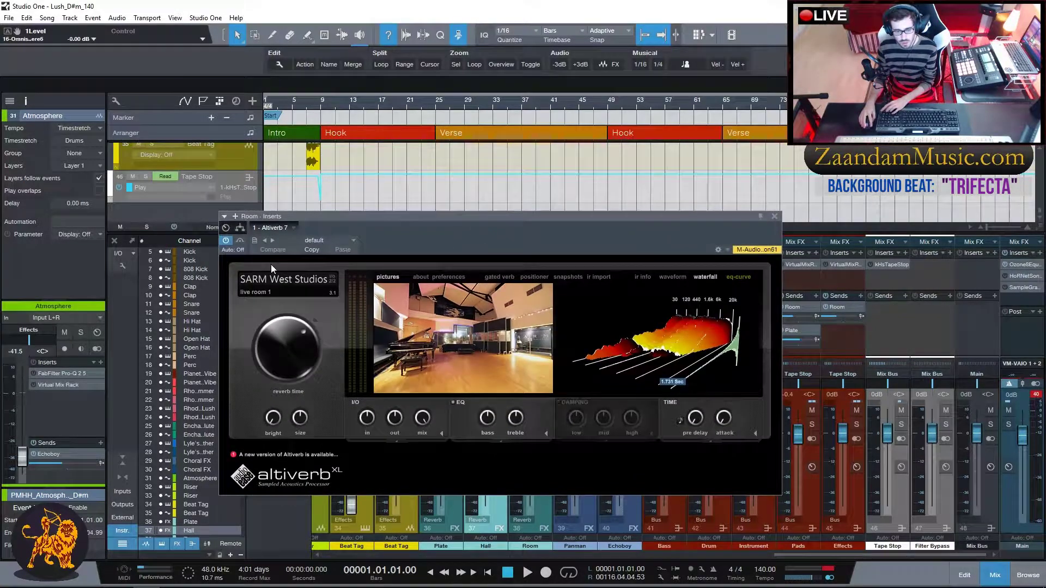
left_click(774, 217)
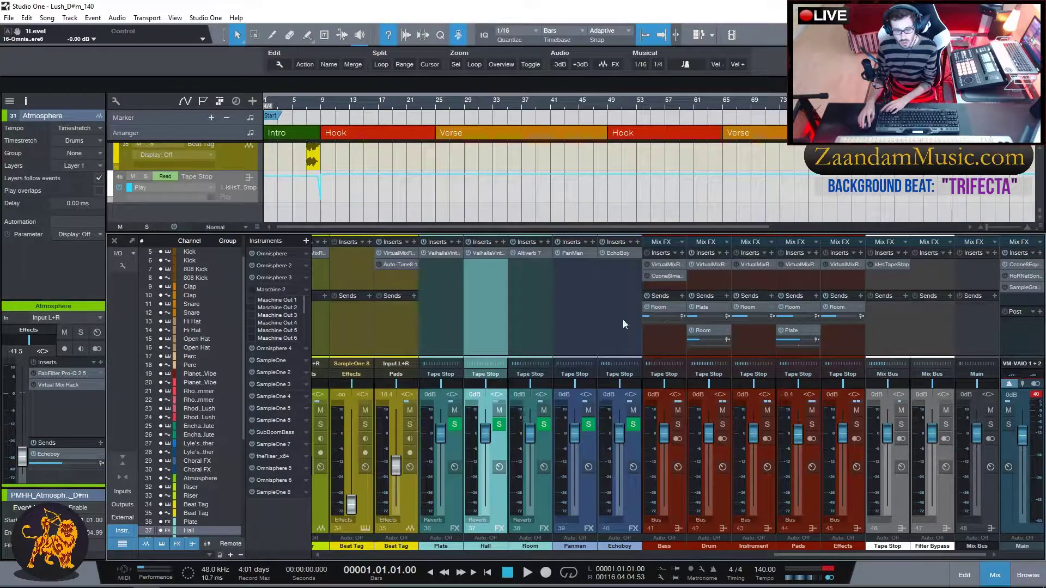
Review the PanMan auto-panner settings on the Panman effects channel.
left_click(568, 294)
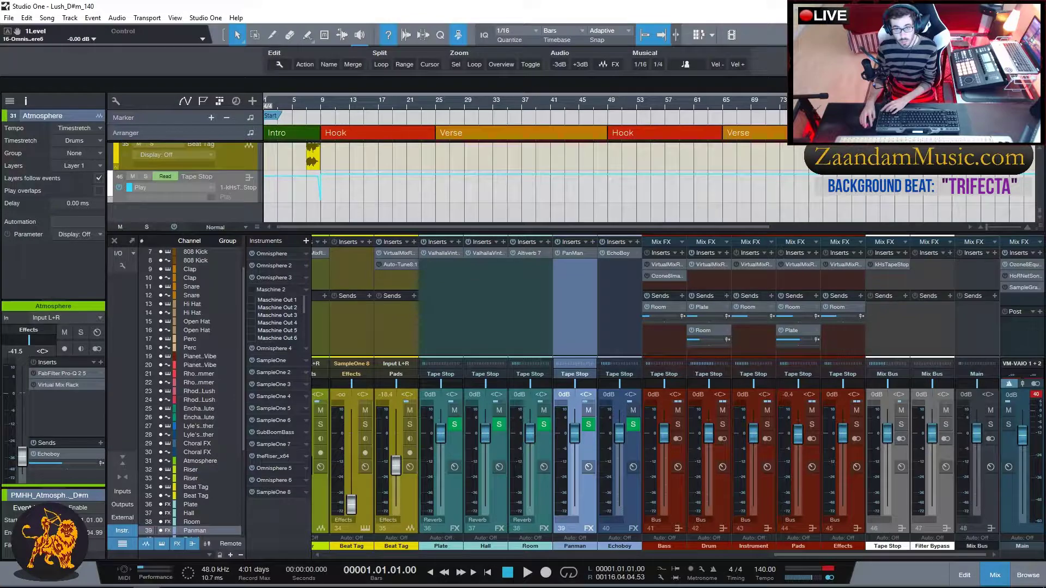
left_click(572, 253)
left_click_drag(384, 259, 575, 236)
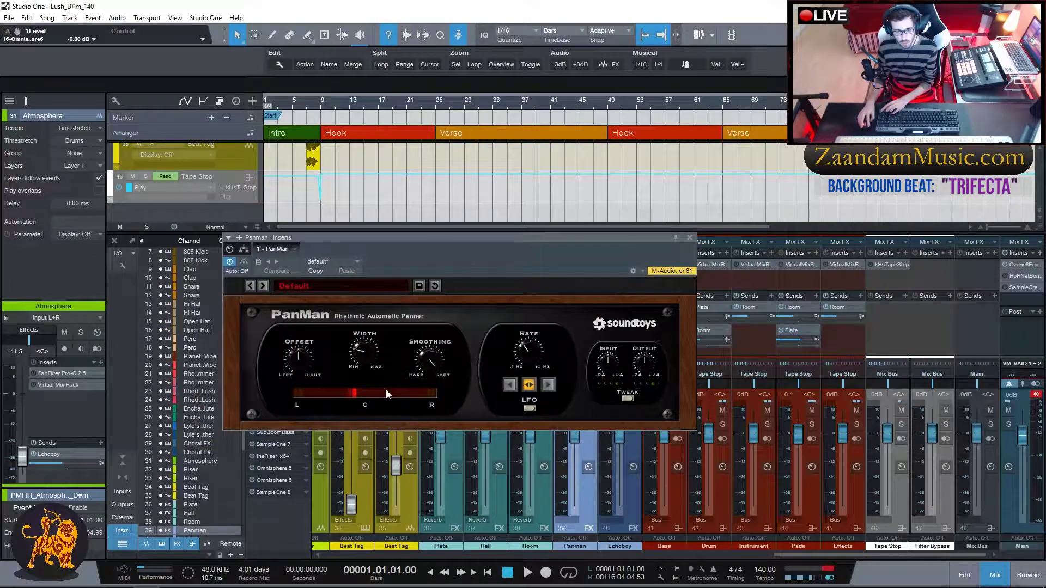
left_click(689, 238)
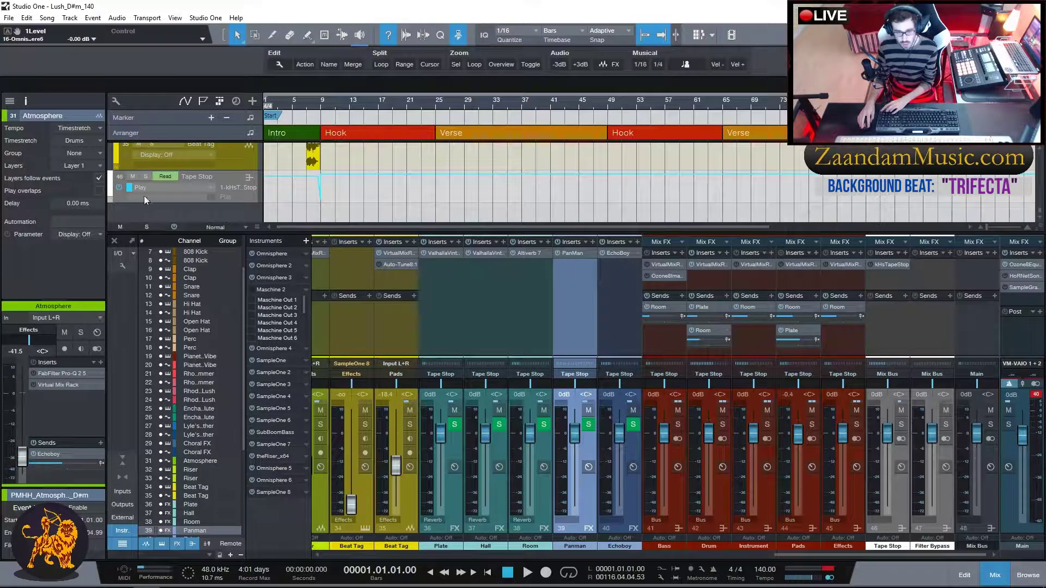
Review the EchoBoy delay settings on the Echoboy channel and select the Bass bus channel.
left_click_drag(0, 153, 511, 198)
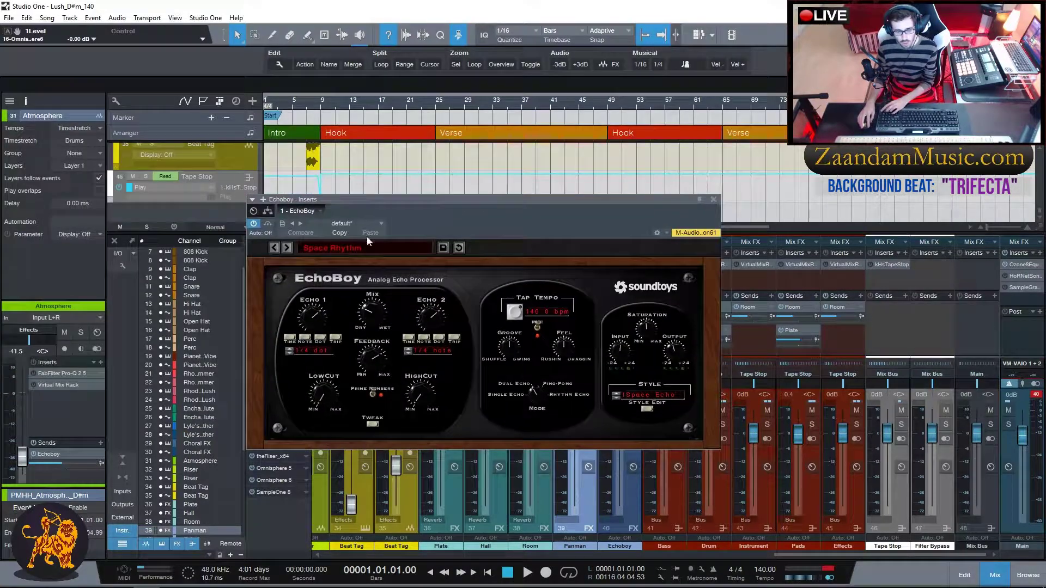
left_click(713, 200)
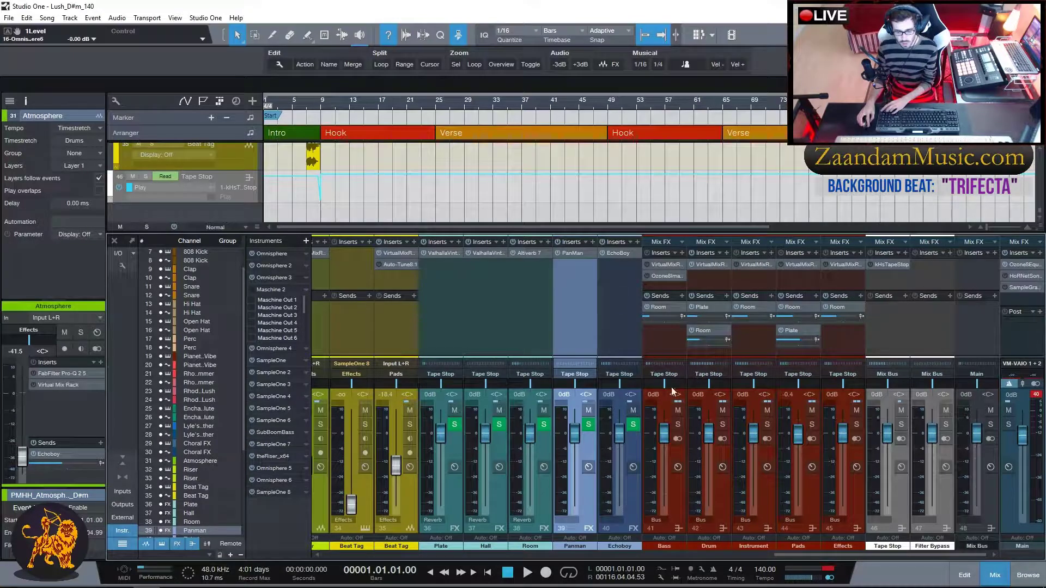
left_click(662, 351)
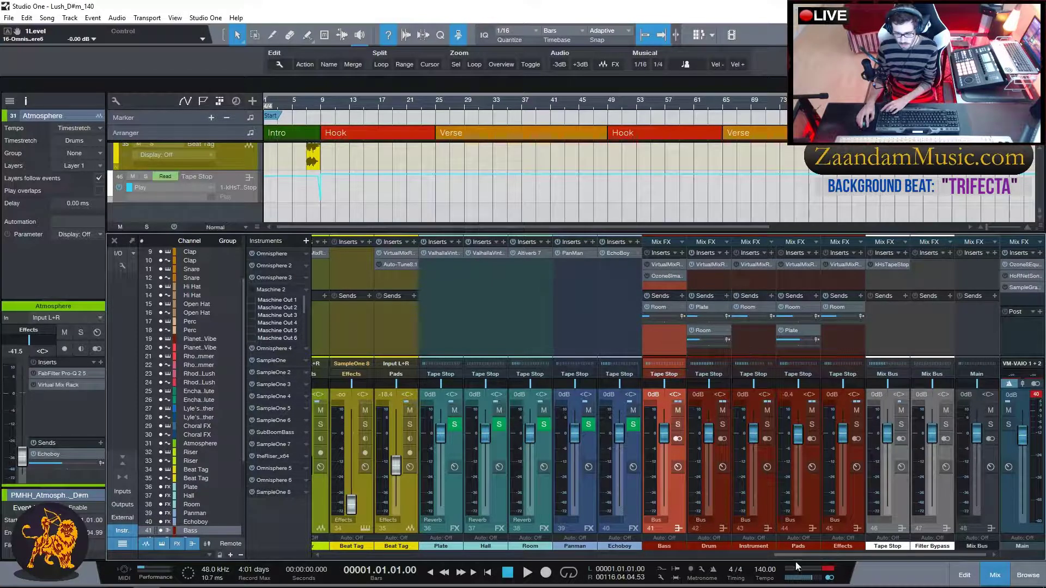
mouse_move(814, 555)
left_mouse_down()
mouse_move(802, 556)
mouse_move(826, 557)
left_mouse_up()
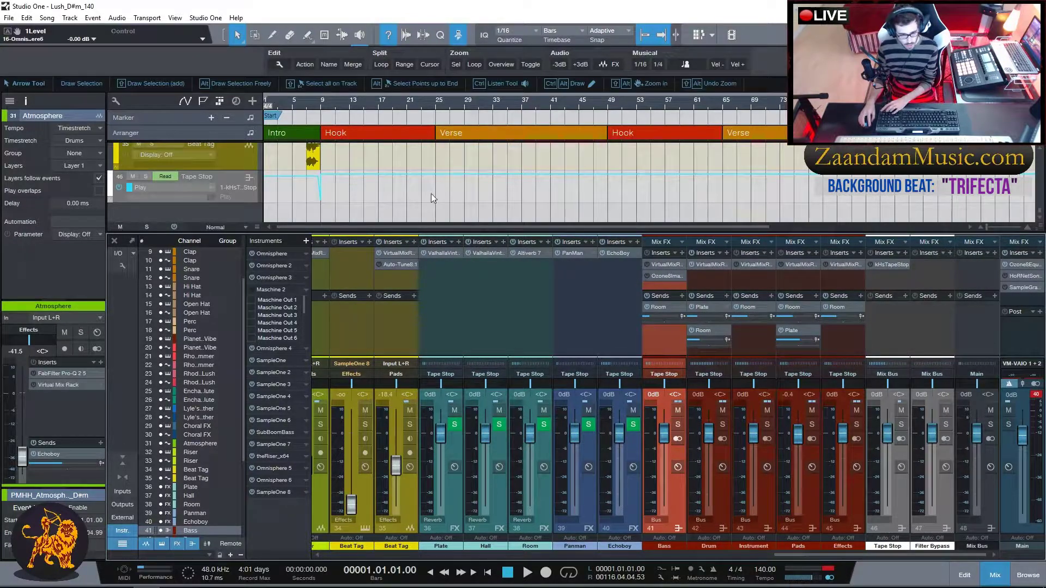
Enlarge the arrangement area above the mixer and collapse the Effects and Instruments folder tracks.
scroll(430, 194, "up", 6)
left_click_drag(458, 231, 458, 345)
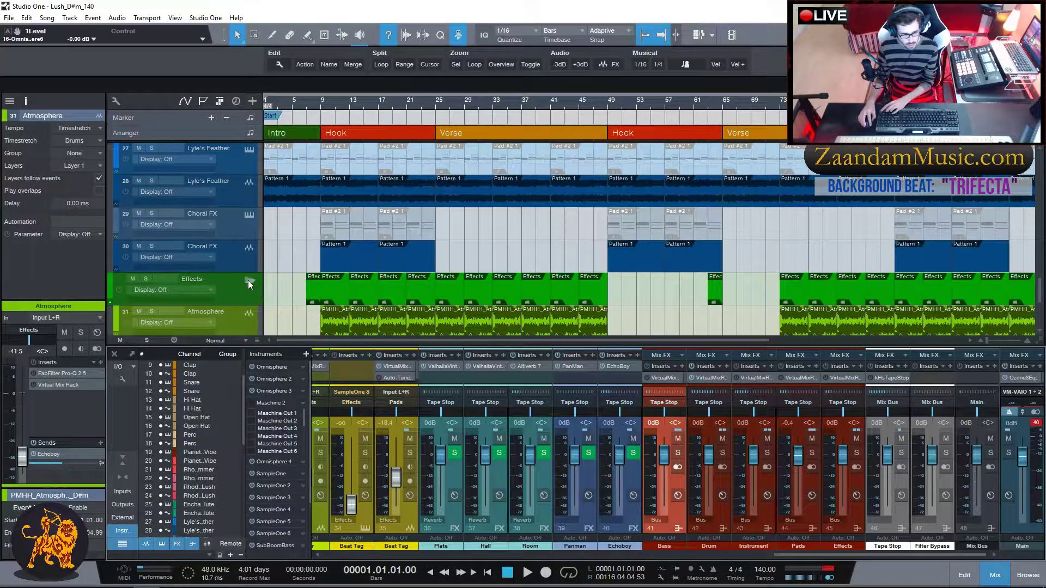
left_click(249, 281)
scroll(262, 229, "up", 3)
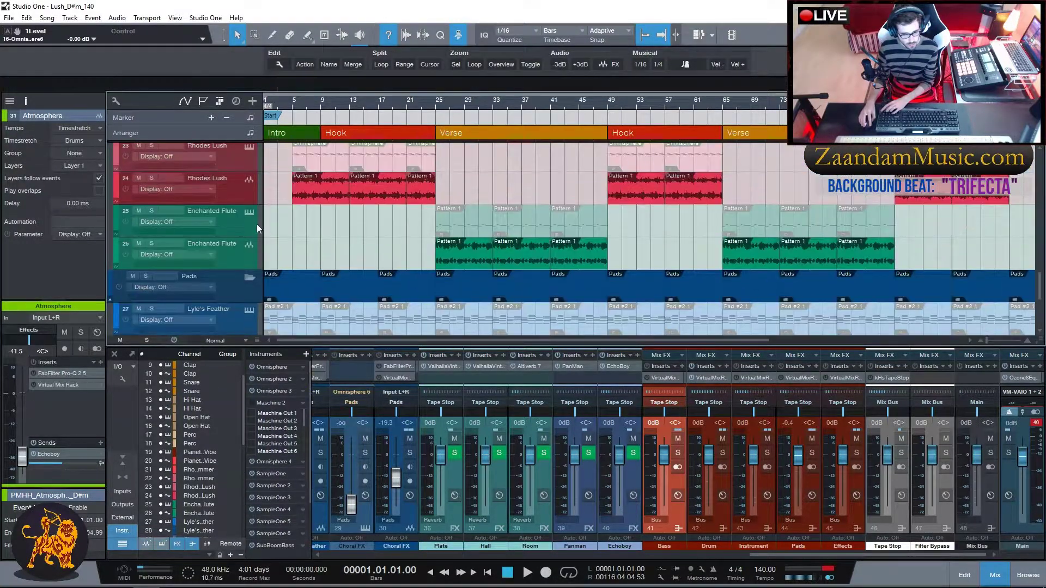
left_click(251, 279)
scroll(279, 207, "up", 4)
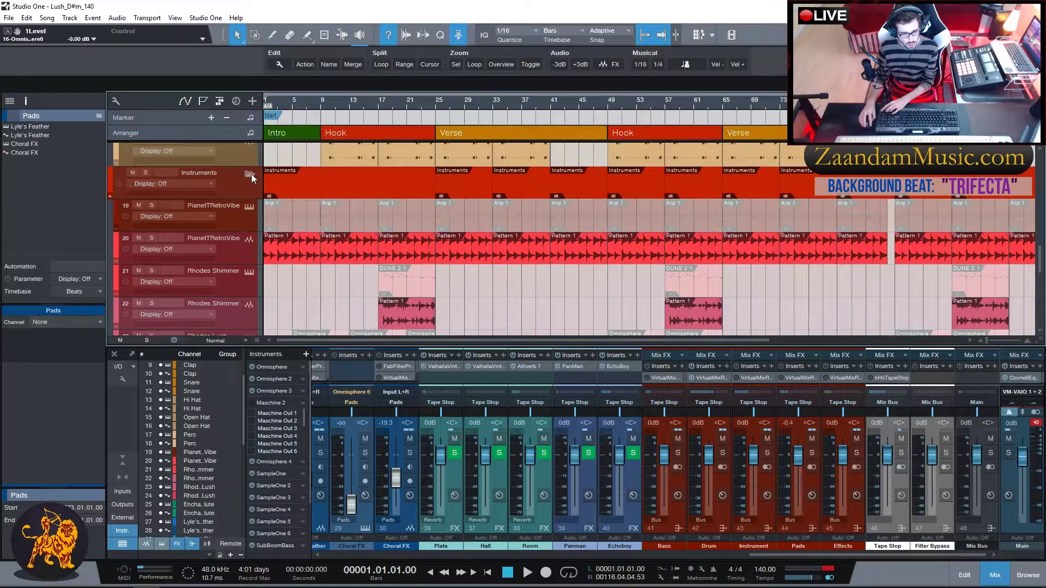
left_click(250, 175)
Collapse the Drums, Bass and Pads folder tracks in the arrangement.
scroll(274, 196, "up", 5)
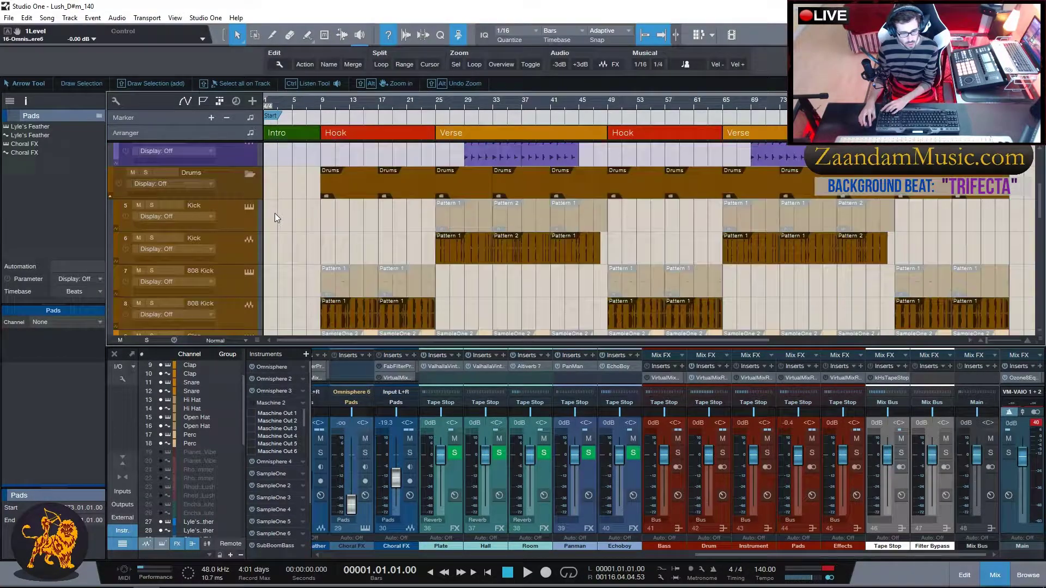
scroll(275, 213, "up", 1)
left_click(249, 205)
scroll(283, 202, "up", 4)
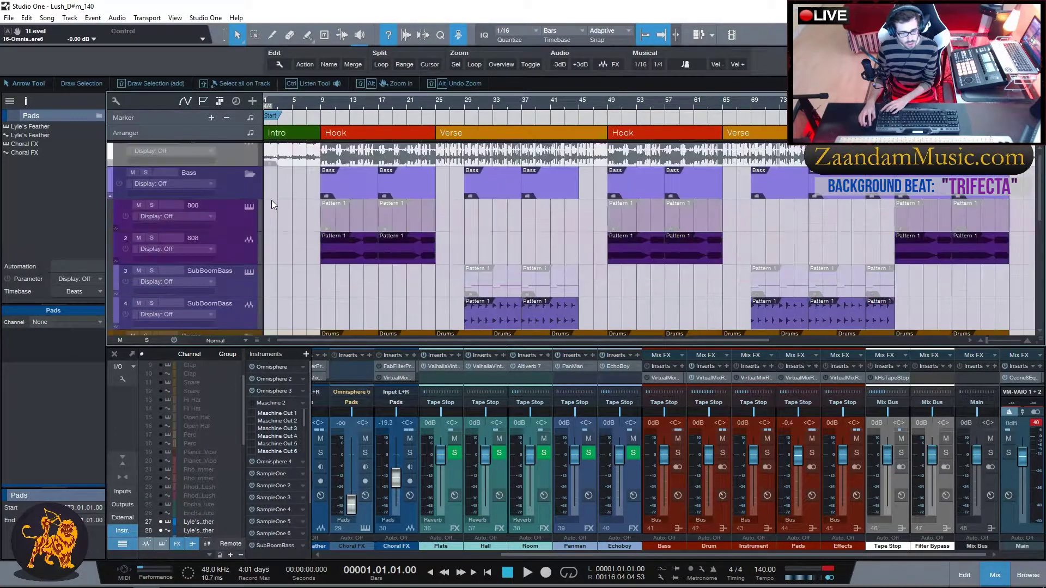
left_click(249, 174)
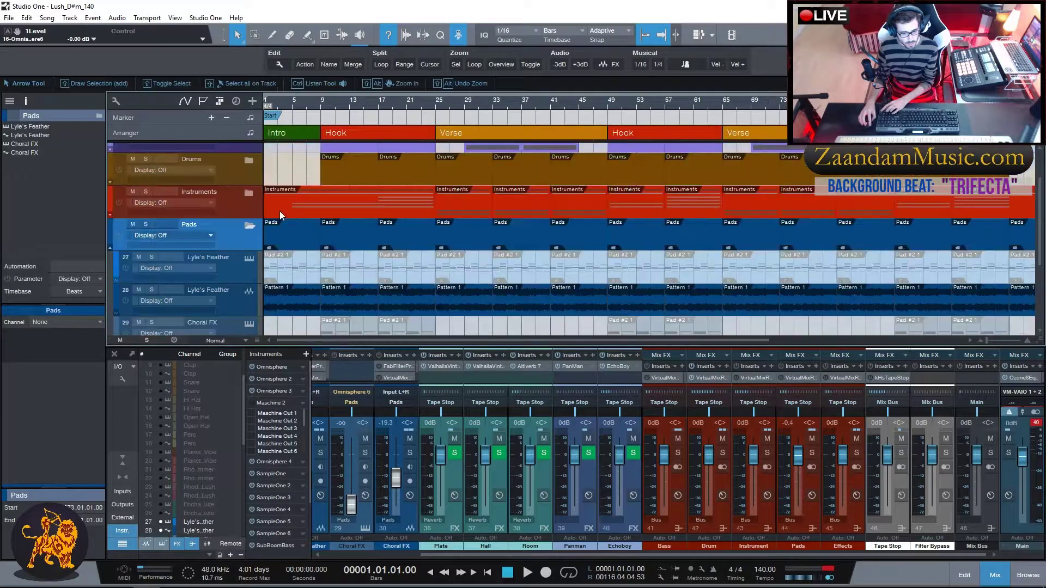
left_click(249, 225)
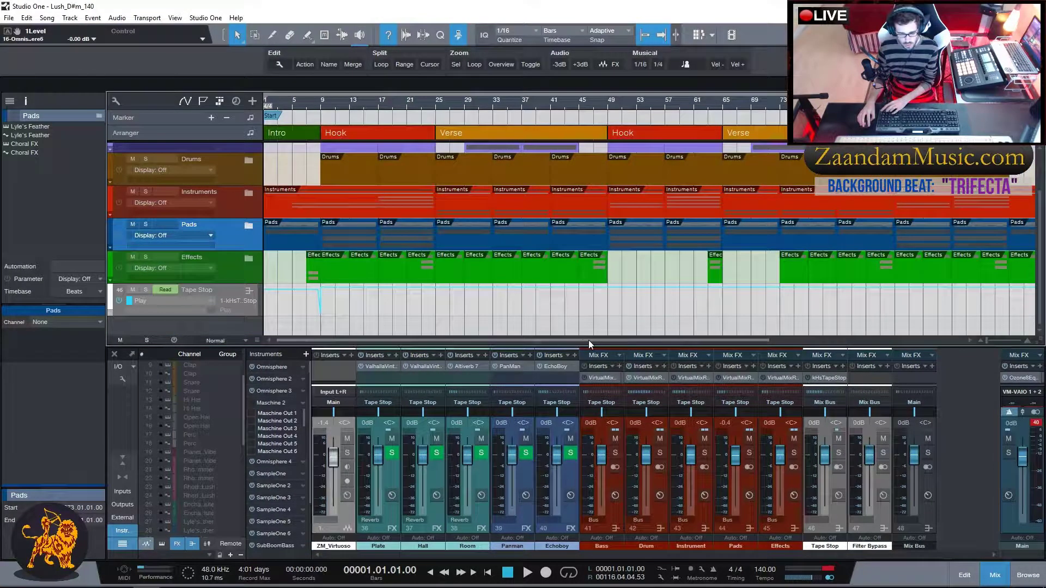
Hide the mixer and set the arrangement's track height to Tiny.
key("F3")
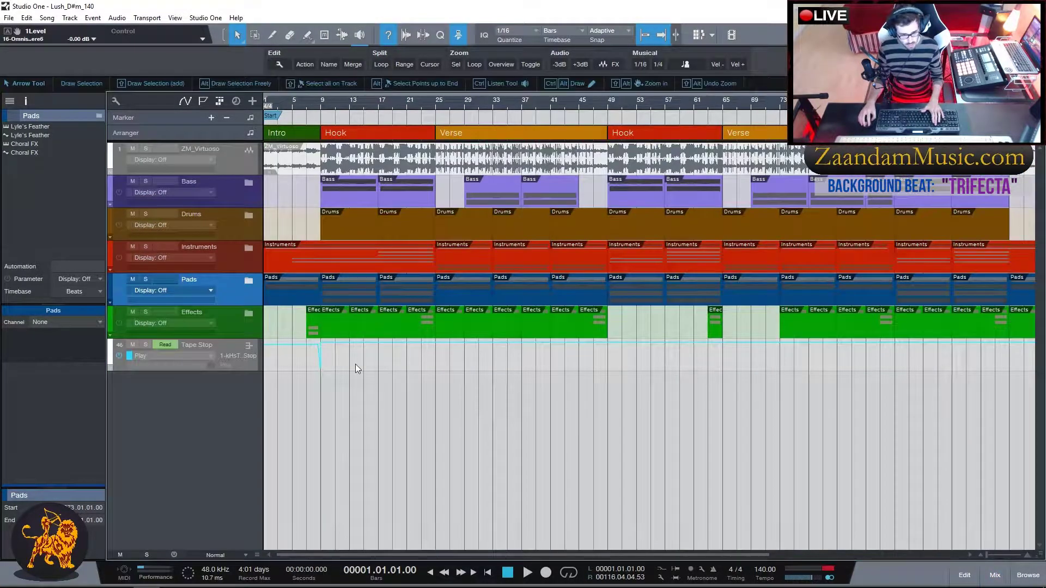
left_click(218, 555)
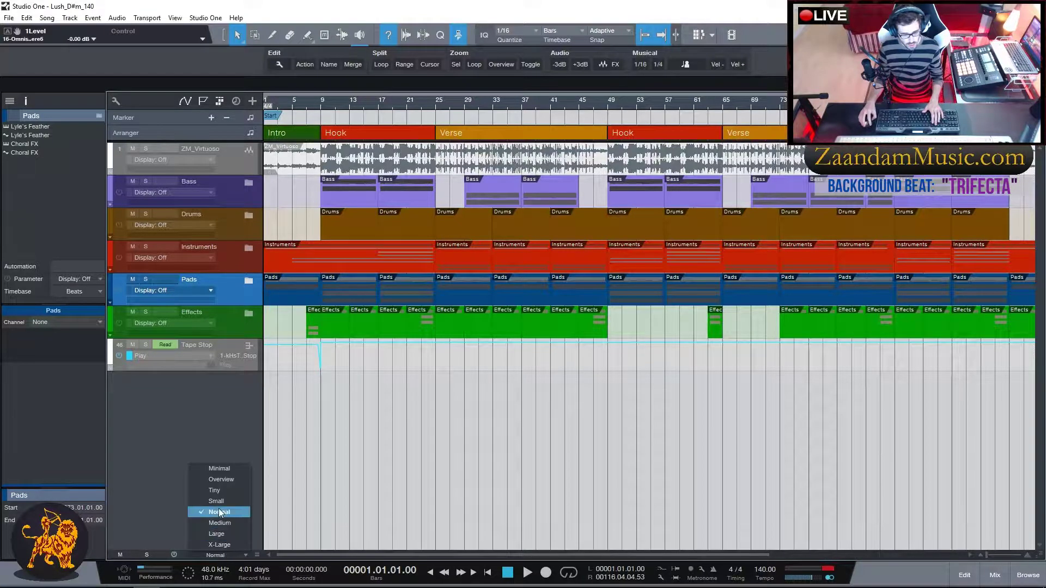
left_click(218, 491)
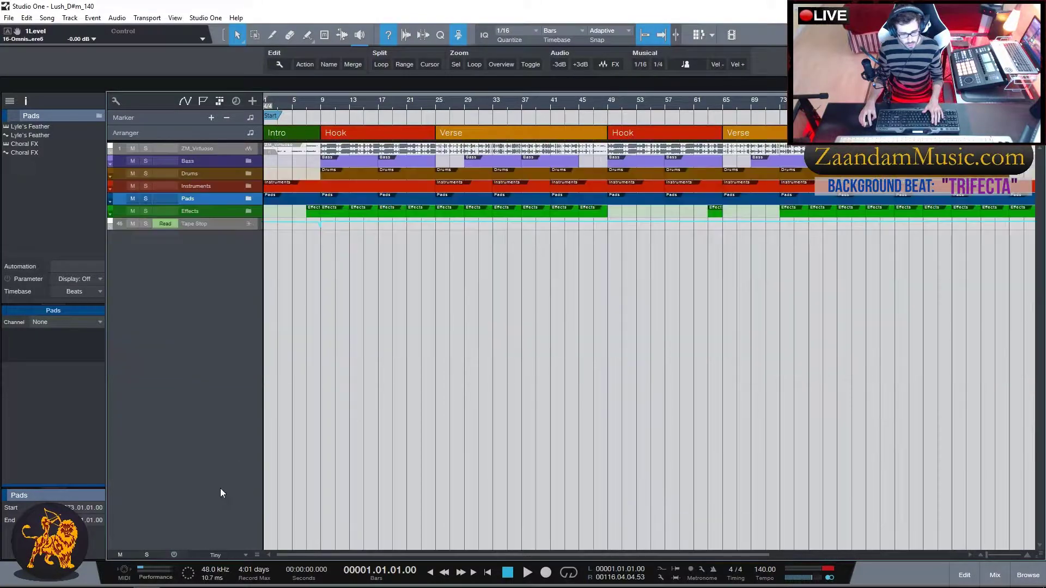
Expand the Bass, Drums, Instruments, Pads and Effects folder tracks to show all their tracks.
left_click(248, 161)
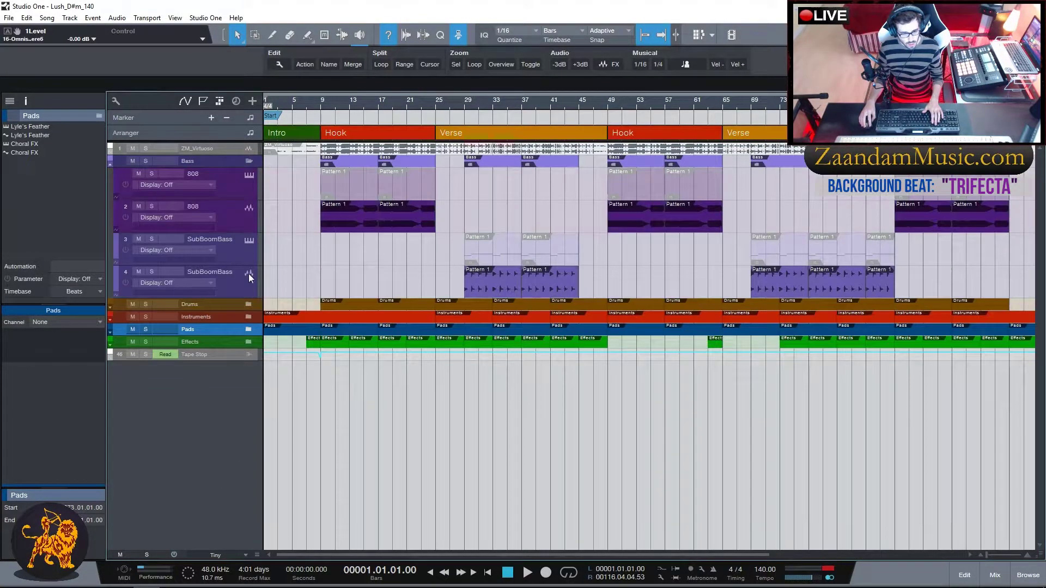
left_click(249, 305)
scroll(276, 374, "down", 5)
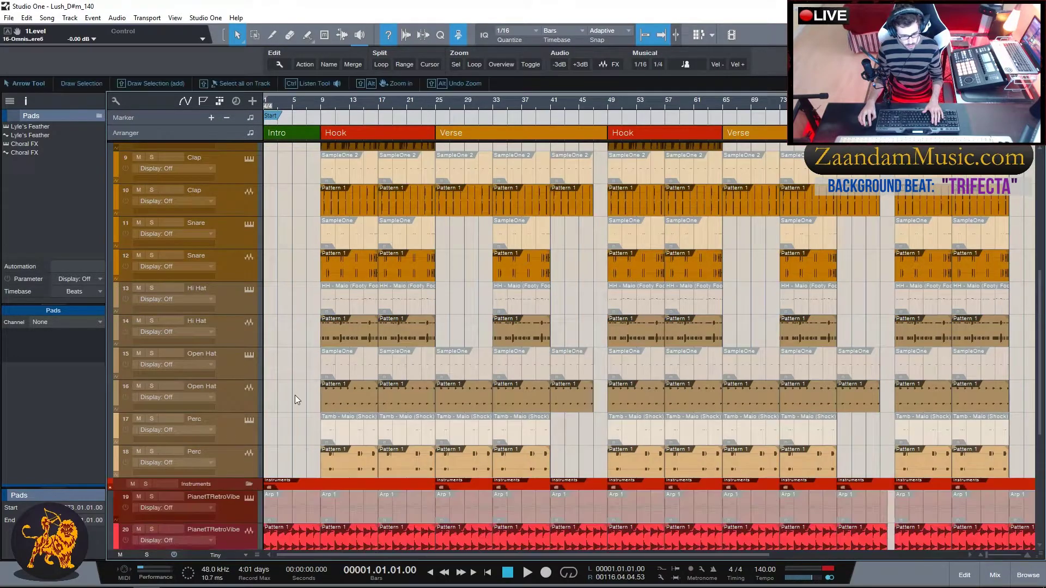
scroll(272, 436, "down", 10)
left_click(249, 497)
scroll(296, 418, "down", 2)
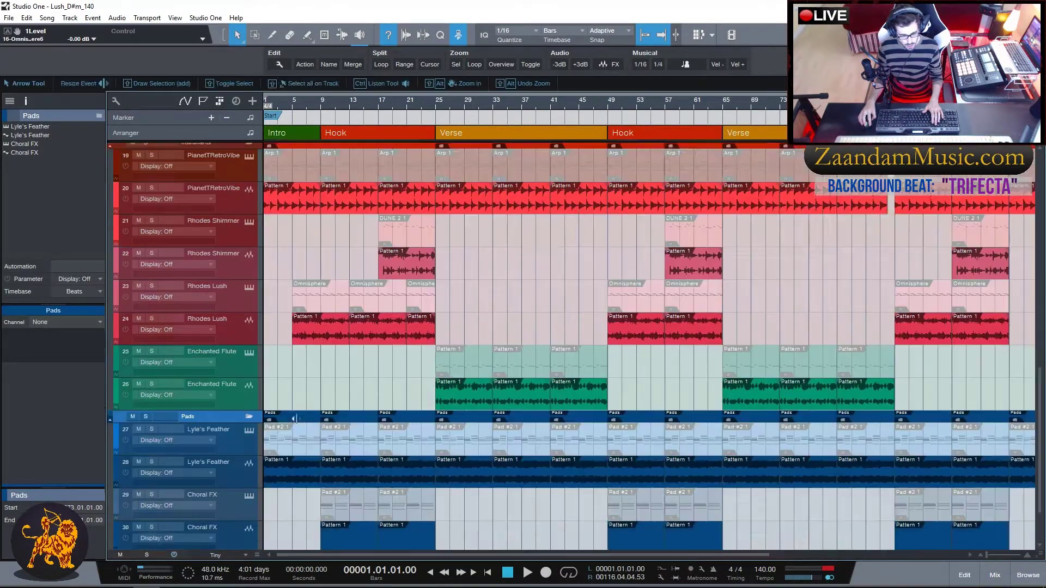
scroll(295, 418, "down", 2)
left_click(249, 507)
scroll(297, 430, "down", 5)
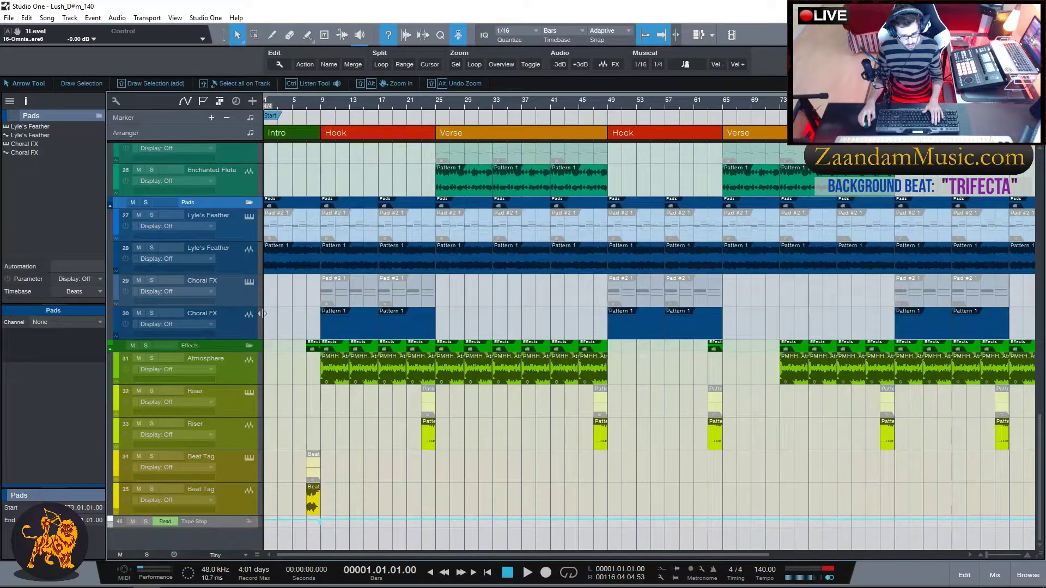
Apply the Tiny track height again to all tracks inside the expanded folders.
left_click(216, 554)
left_click(225, 493)
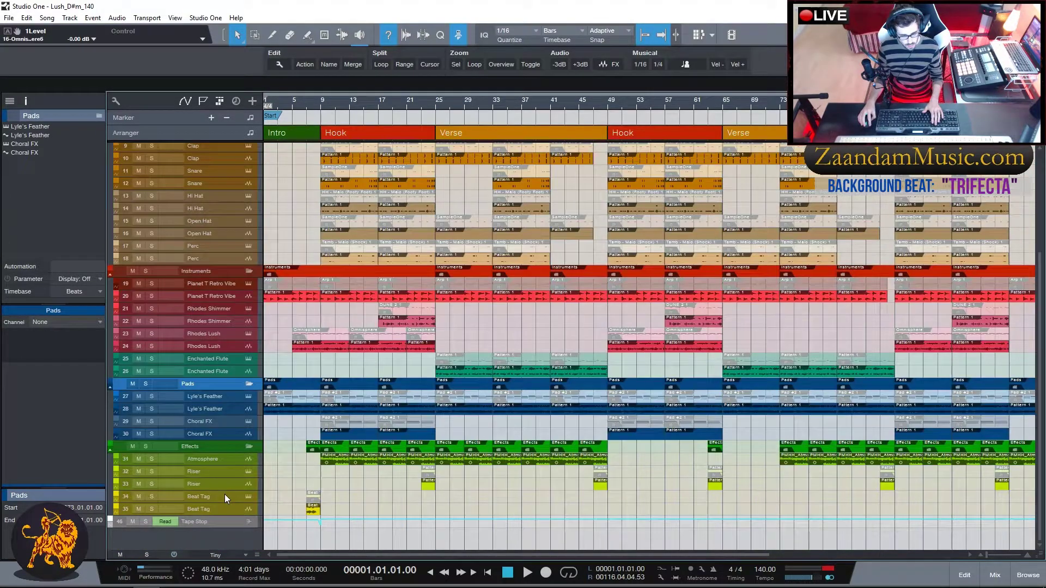
scroll(675, 362, "up", 6)
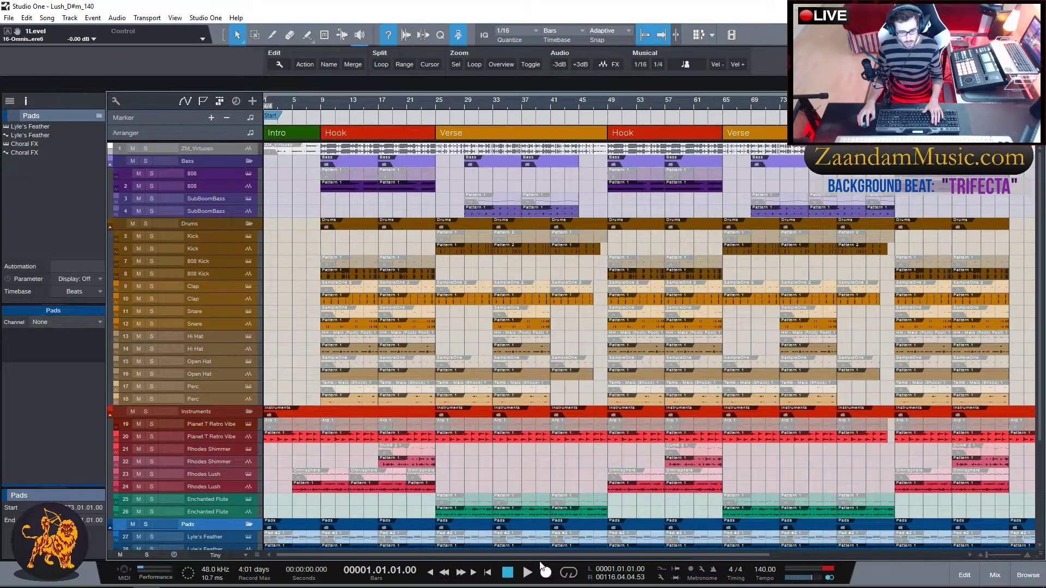
Use the mixer to hide the instrument channels, leaving the audio tracks, and close the mixer.
key("F3")
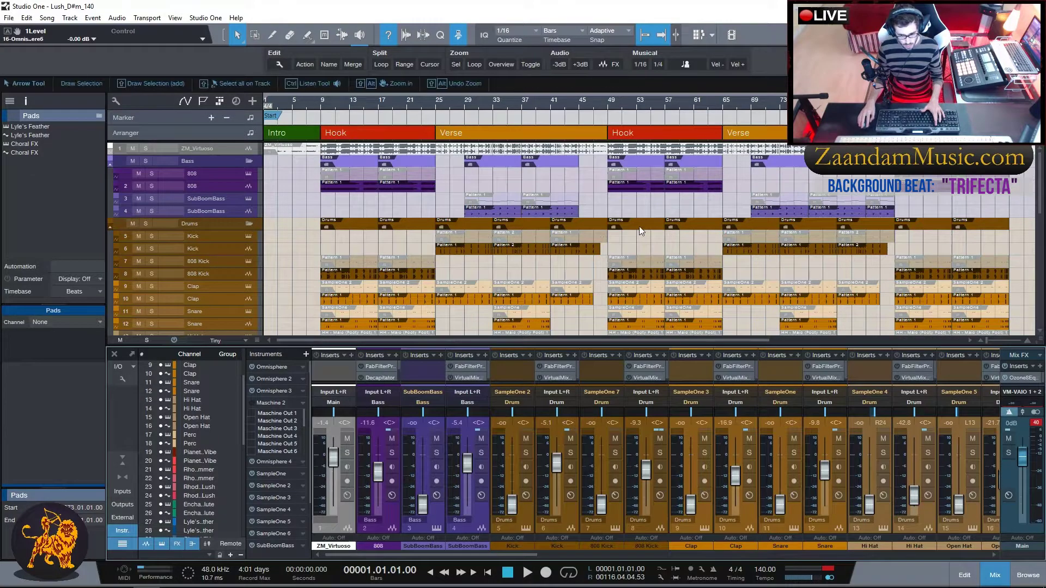
left_click(160, 544)
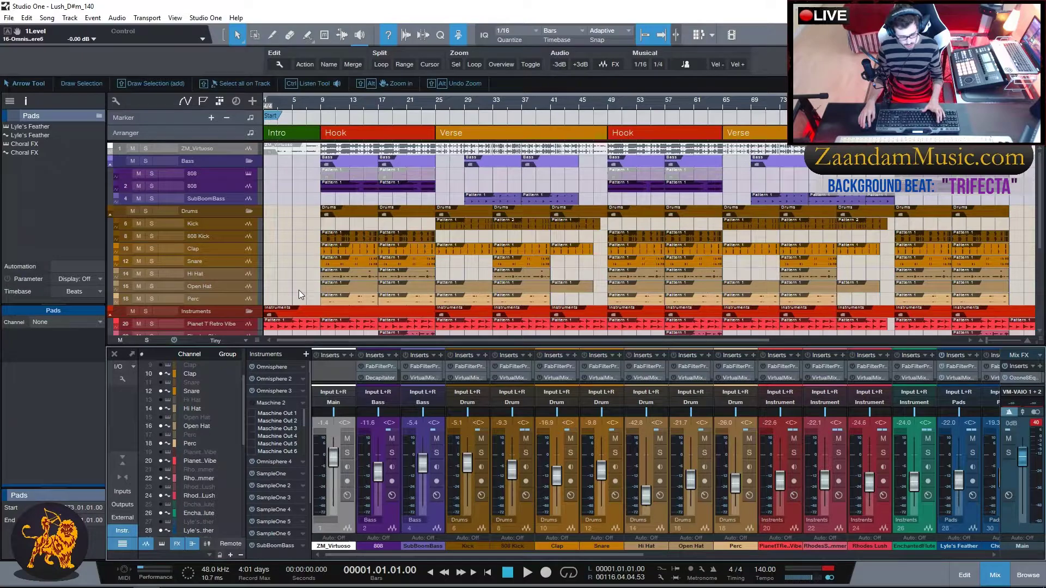
key("F3")
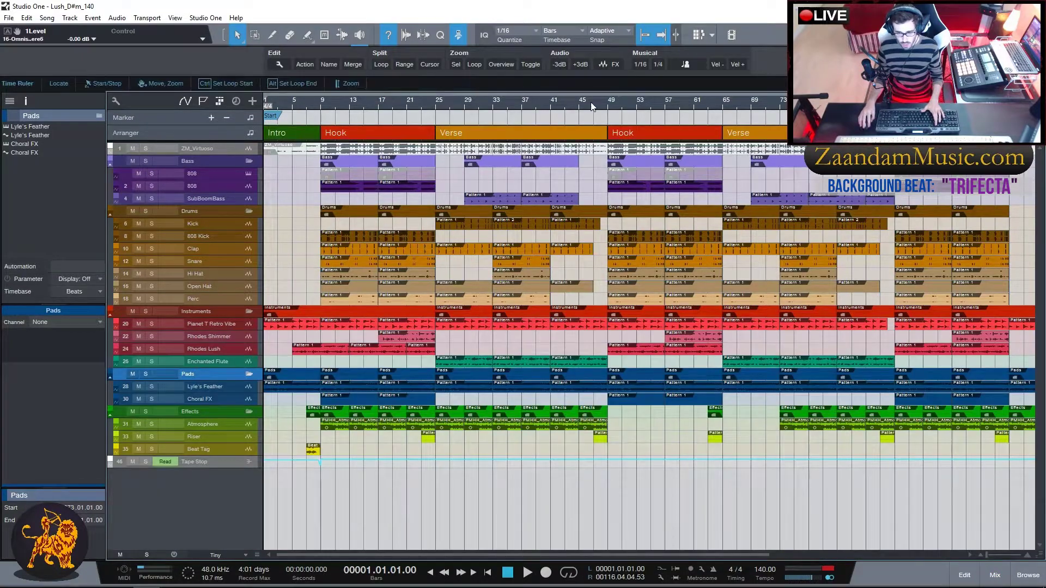
scroll(590, 102, "down", 2)
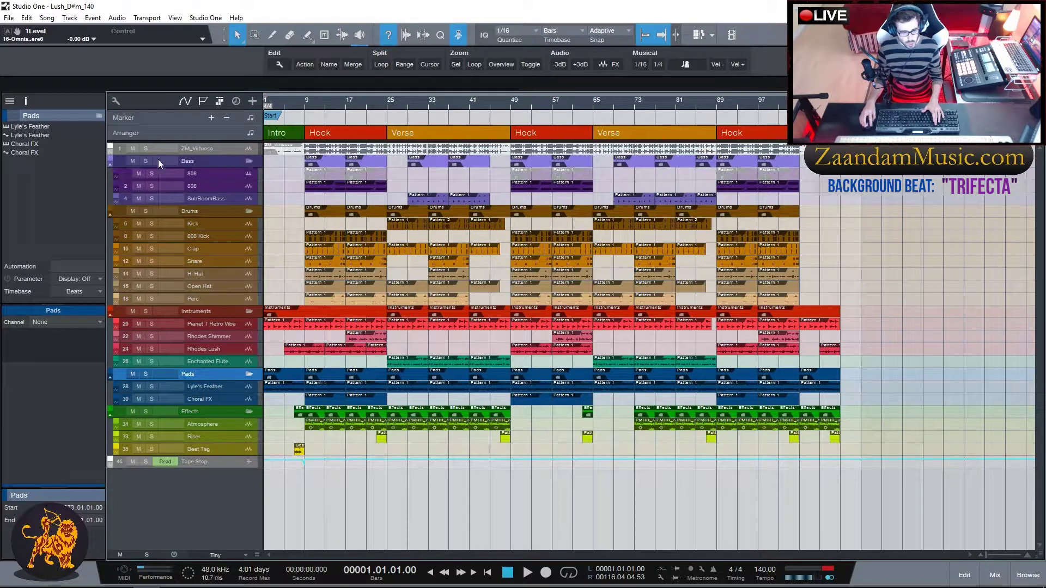
Solo the ZM_Virtuoso reference track at the head of the arrangement.
left_click(146, 148)
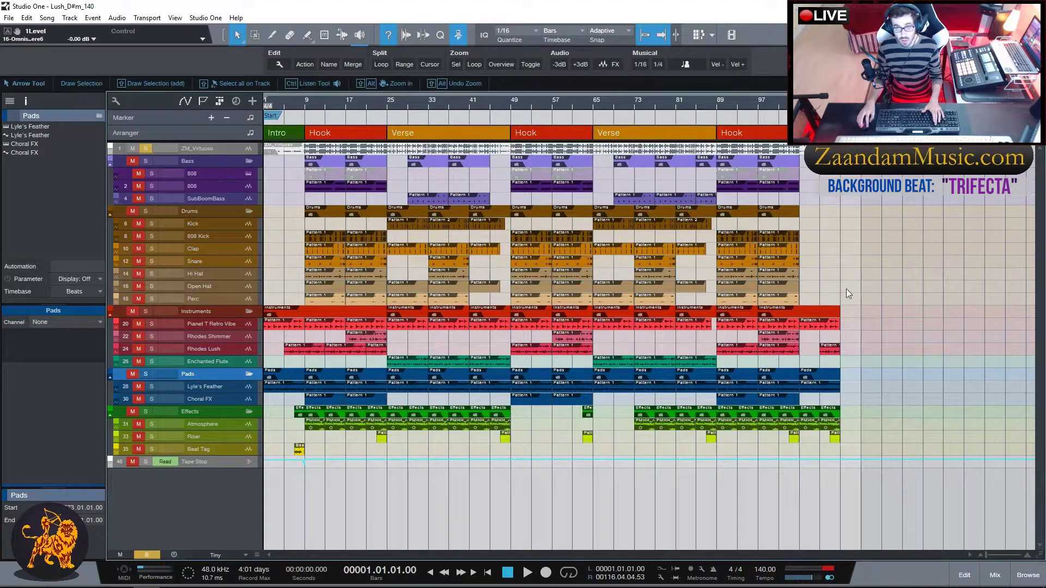
scroll(805, 101, "up", 5)
scroll(806, 100, "down", 5)
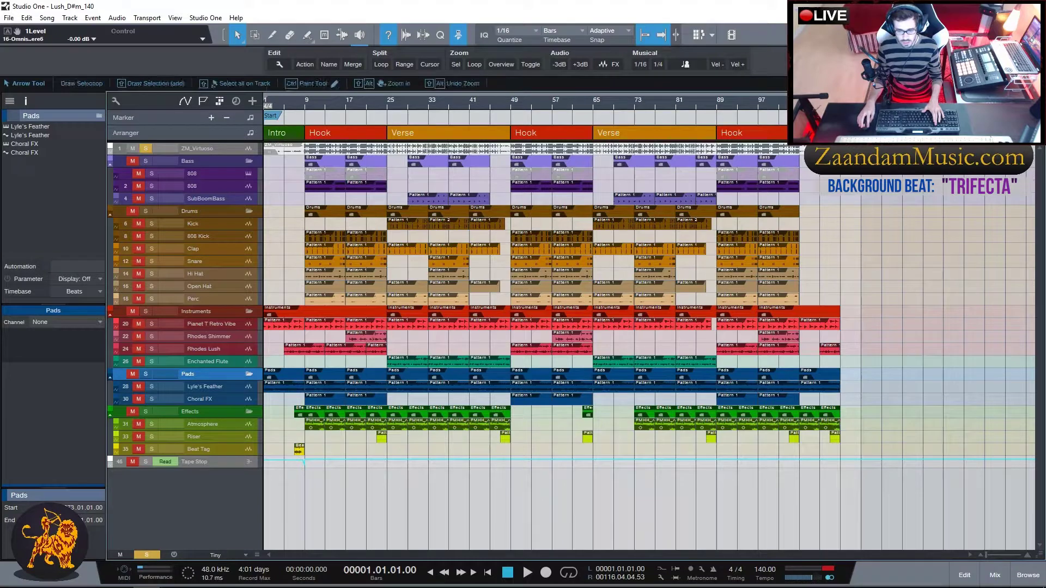
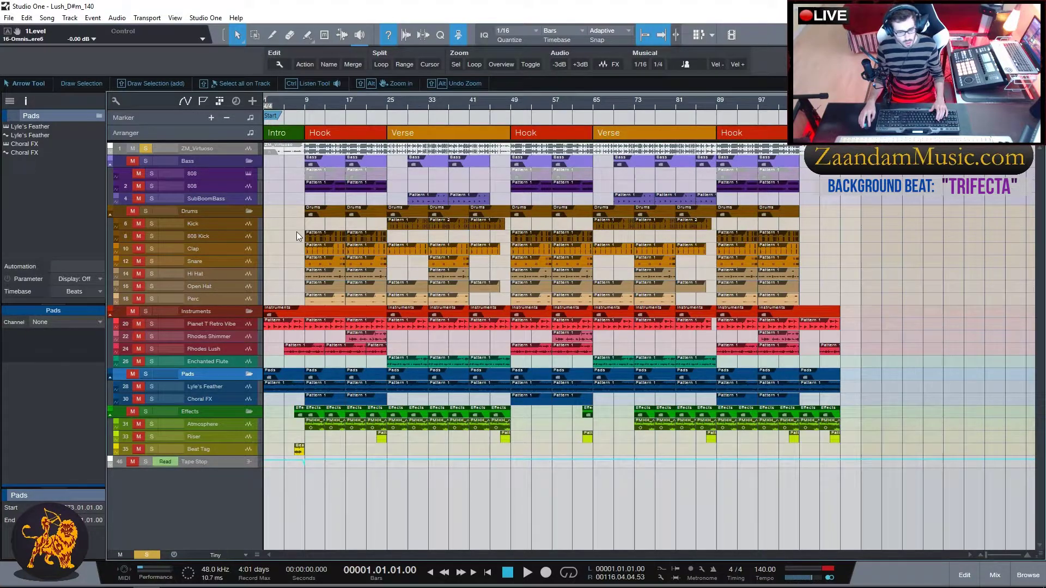
Move the playhead to bar 21 in the first hook and briefly audition the reference track.
left_click(306, 105)
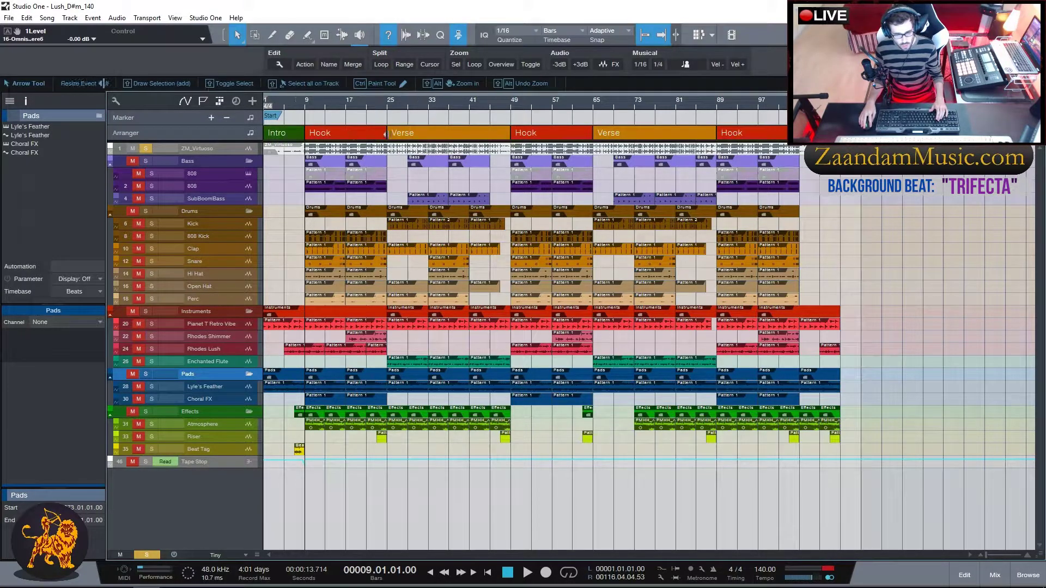
left_click(389, 107)
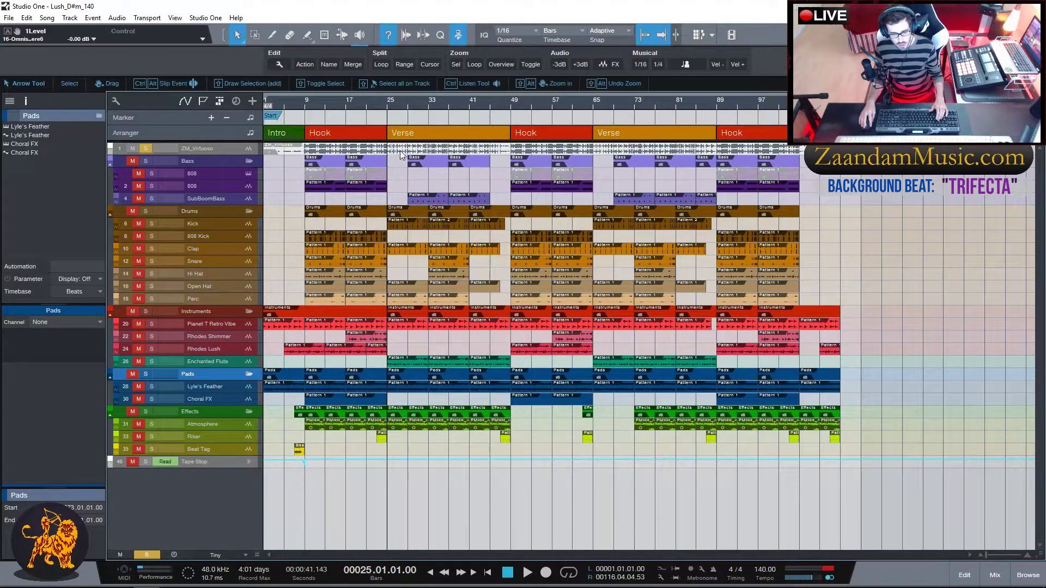
left_click(377, 103)
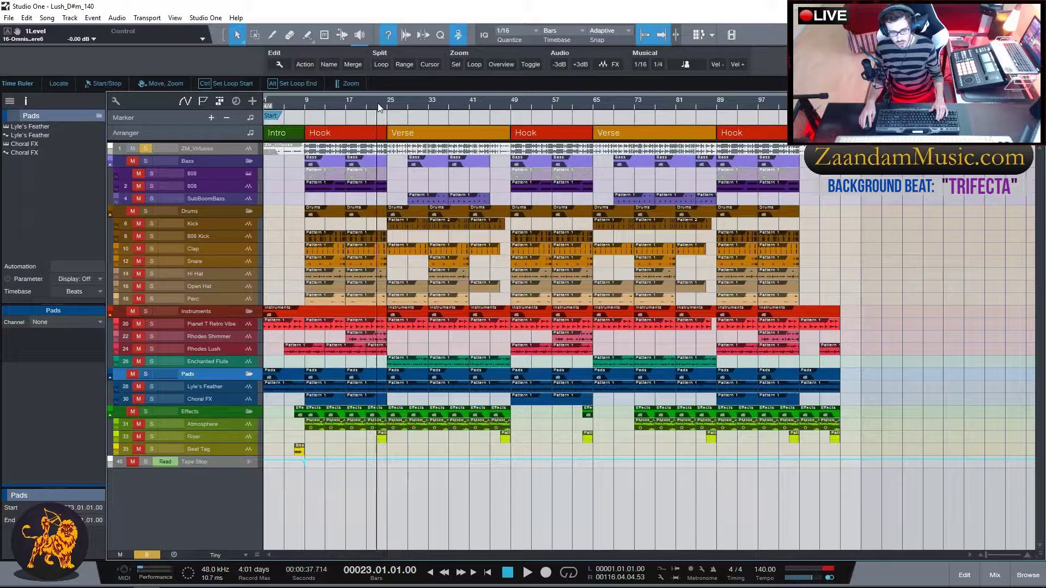
left_click(368, 103)
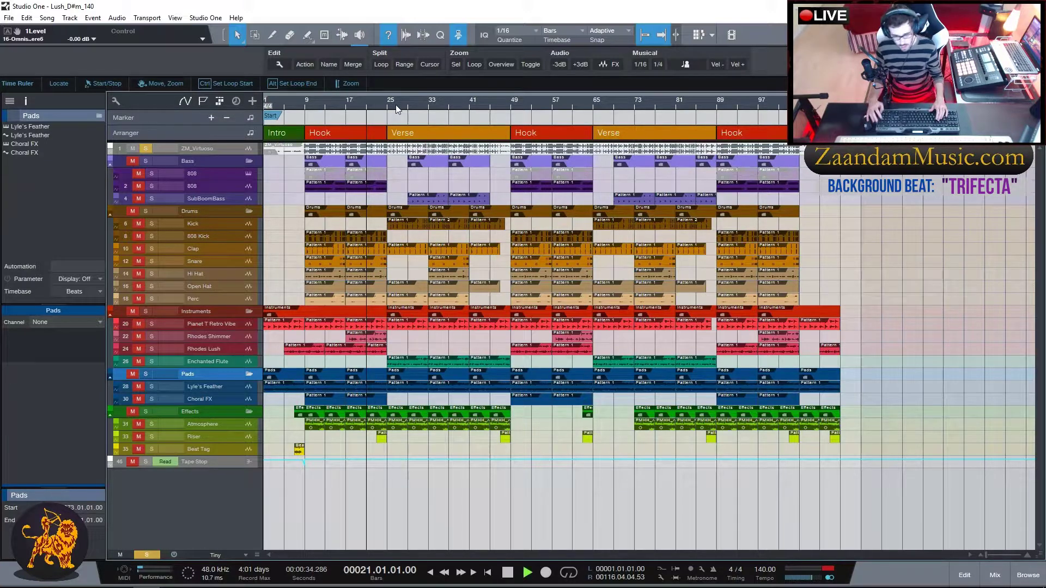
key("space")
key("space")
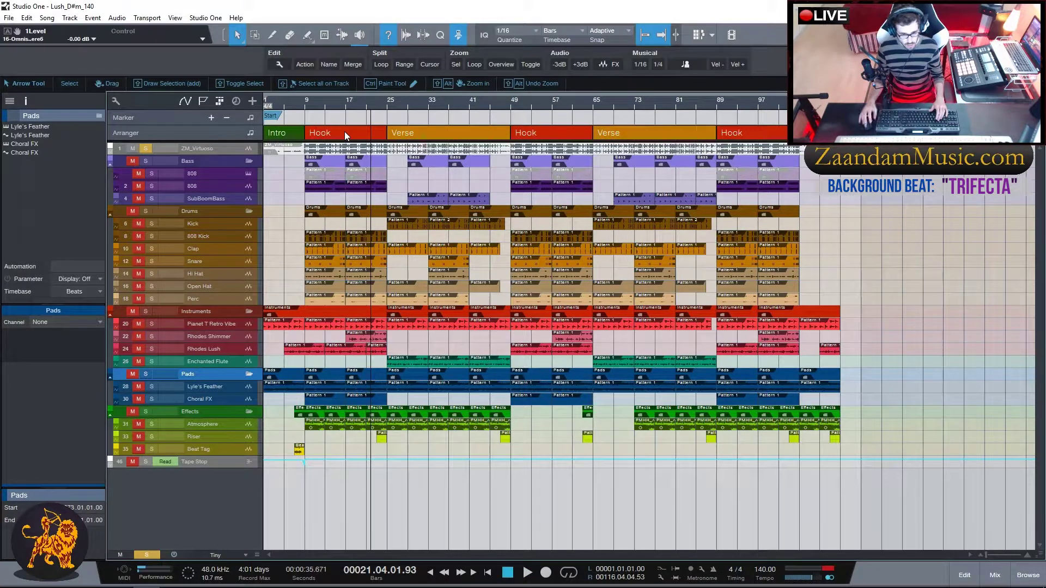
Unmute the ZM_Virtuoso audio event and play from bar 21 through the first hook into the verse.
key("6")
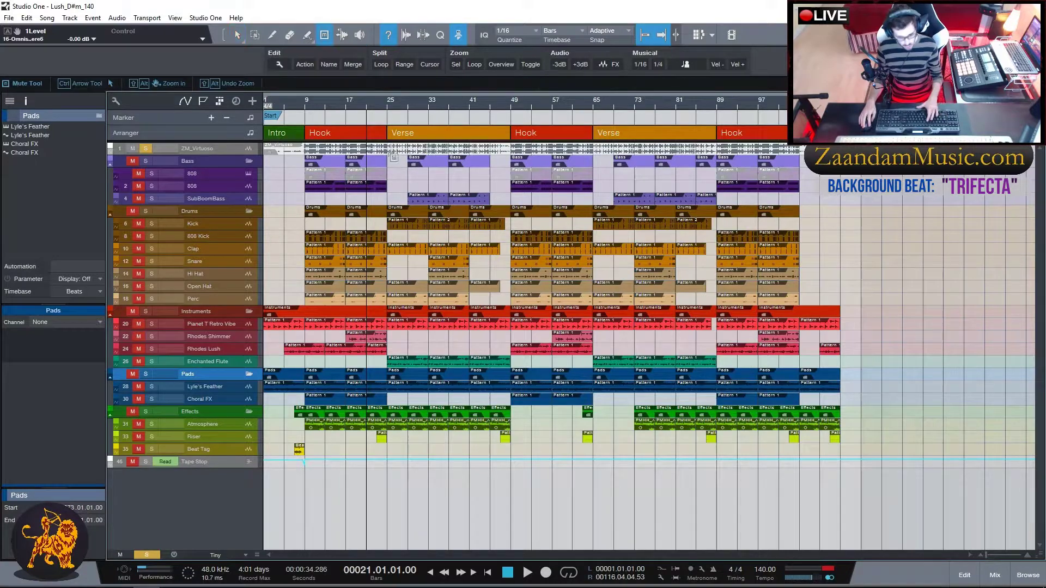
key("1")
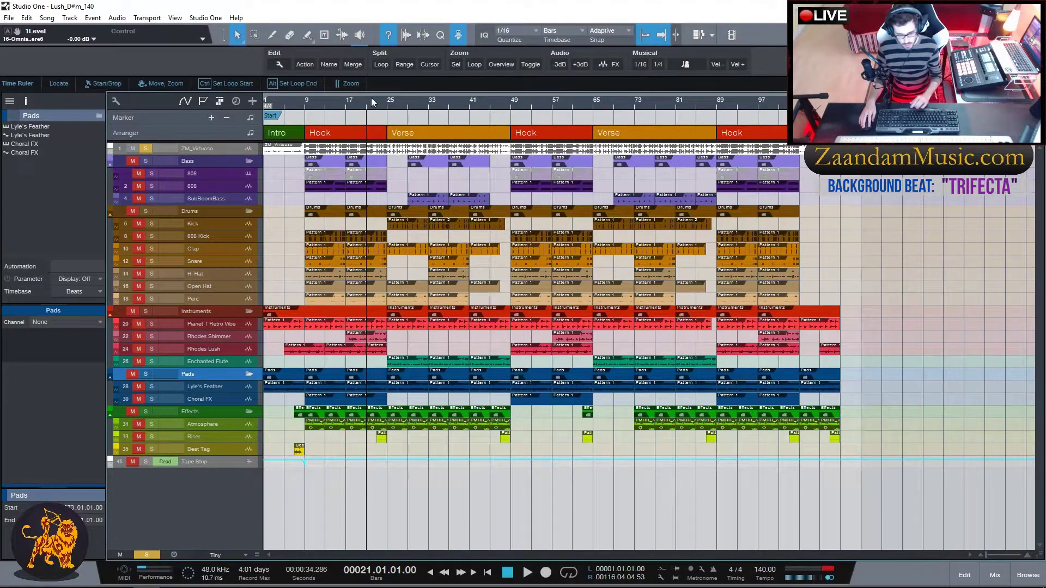
key("space")
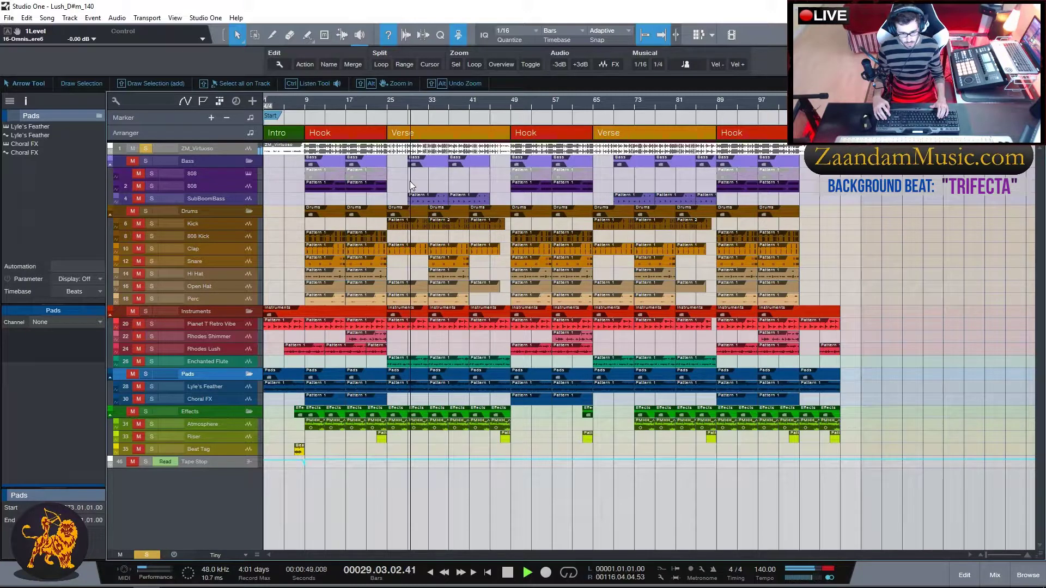
key("space")
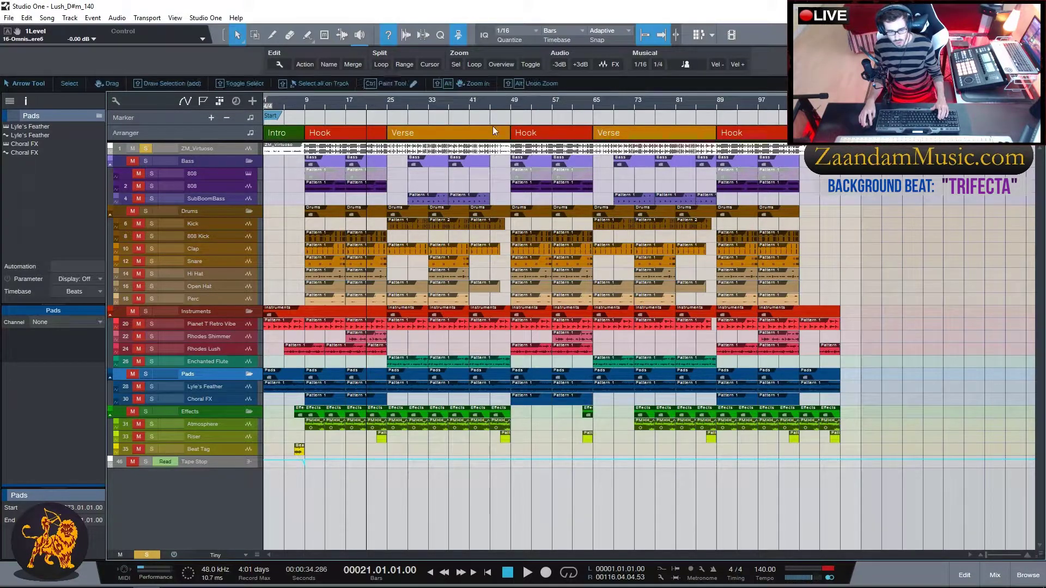
Play the transition from the first verse into the second hook, starting at bar 45.
left_click(489, 107)
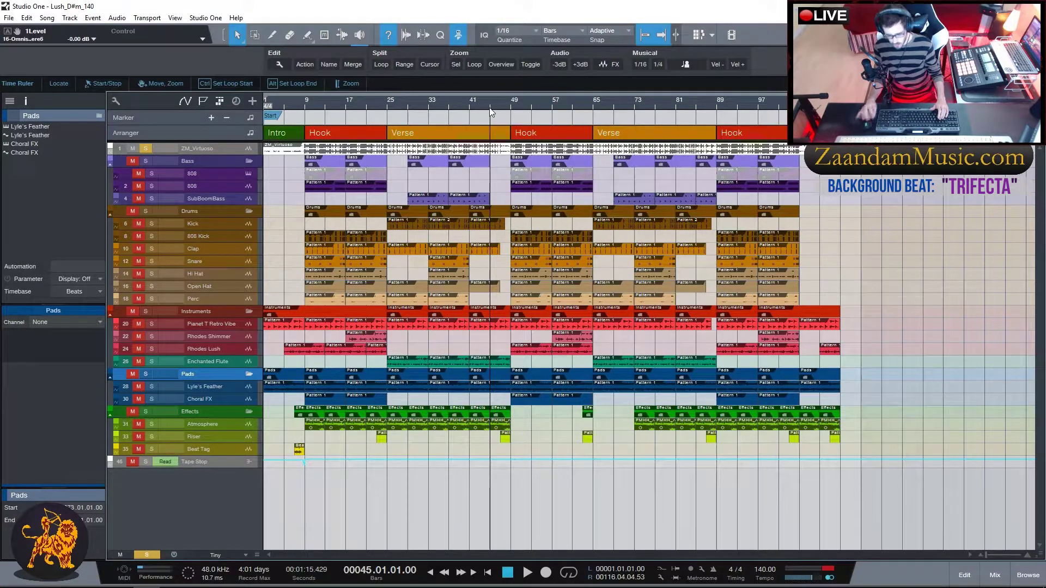
key("space")
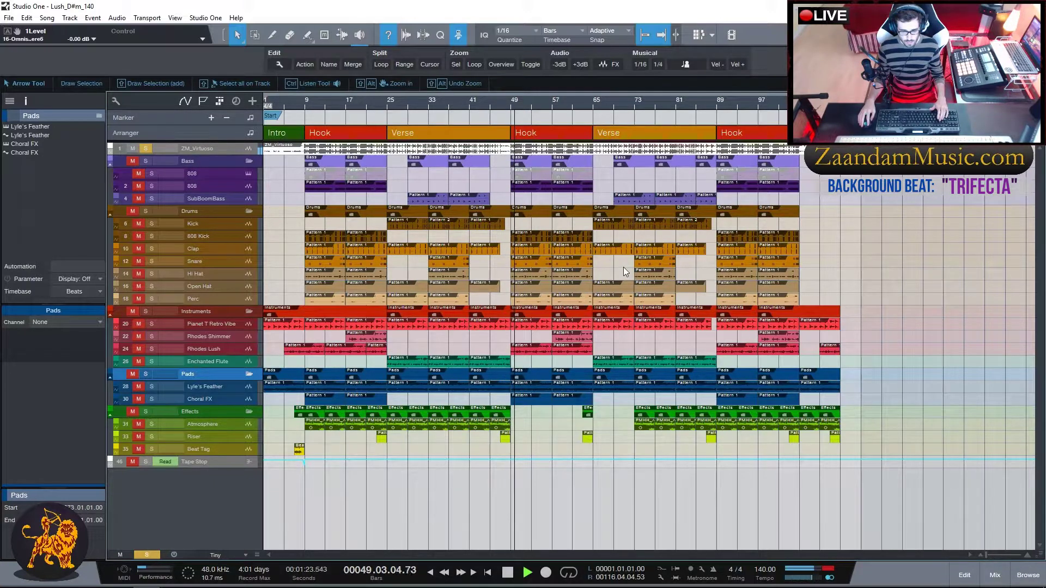
key("space")
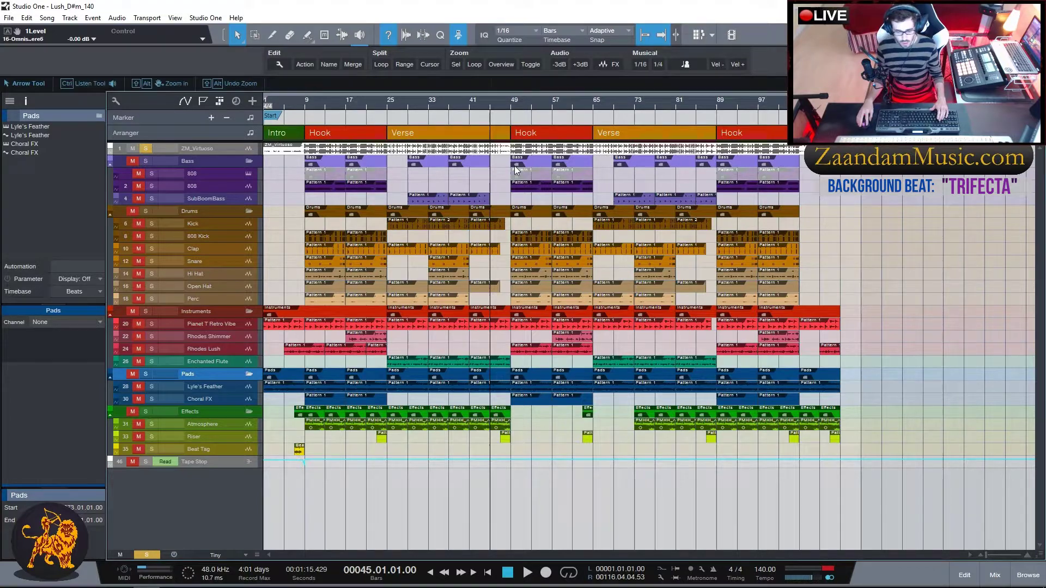
Play the song's ending from bar 101 and return the playhead to the start of the song.
left_click(389, 105)
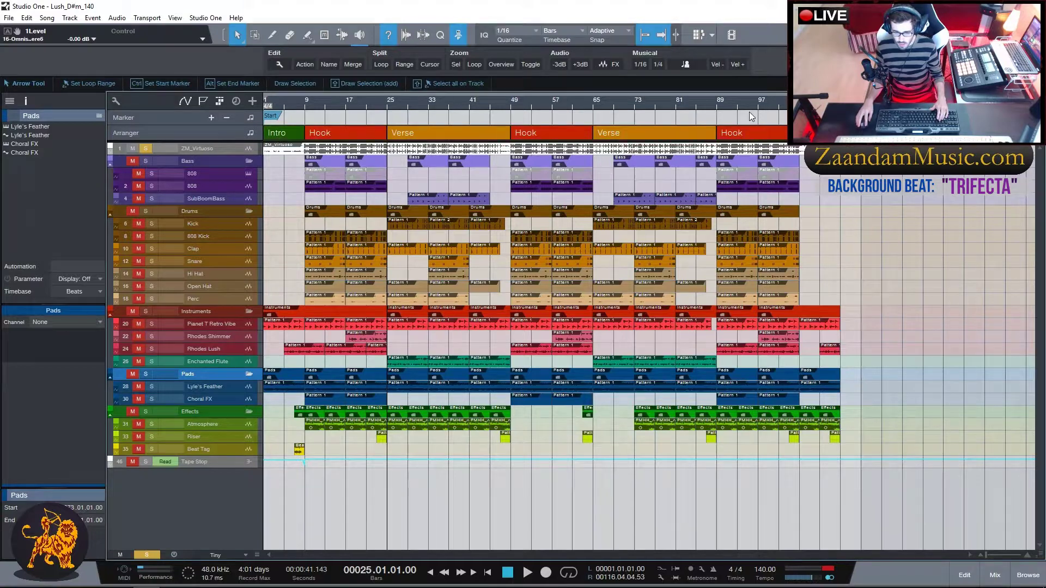
left_click(780, 108)
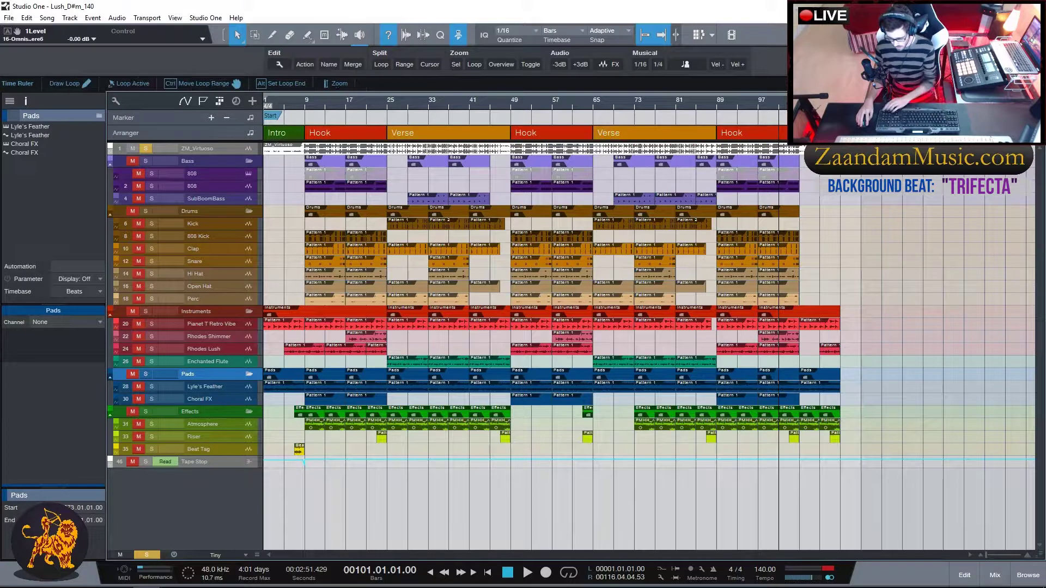
key("space")
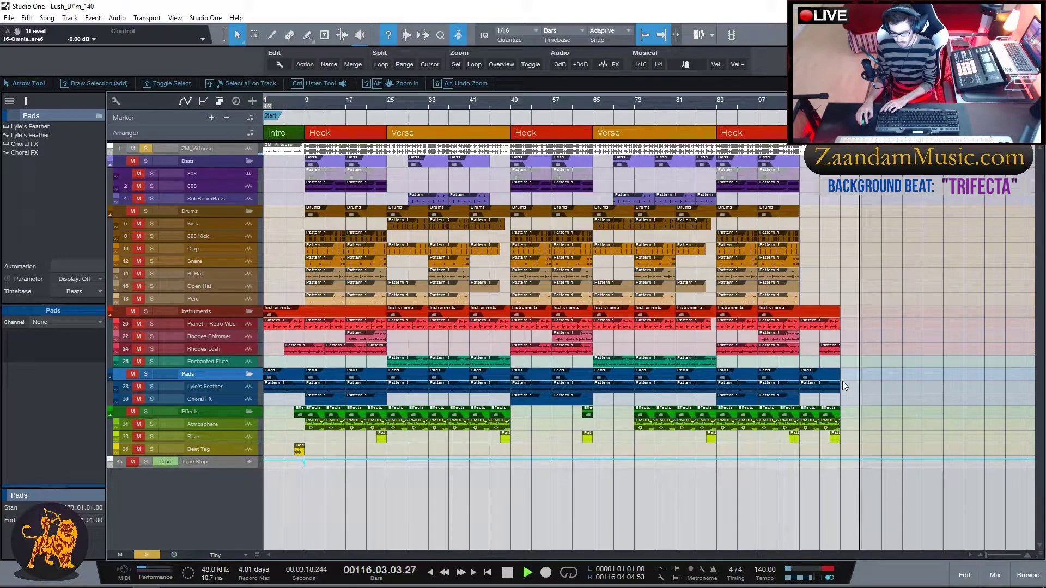
key("space")
key("comma")
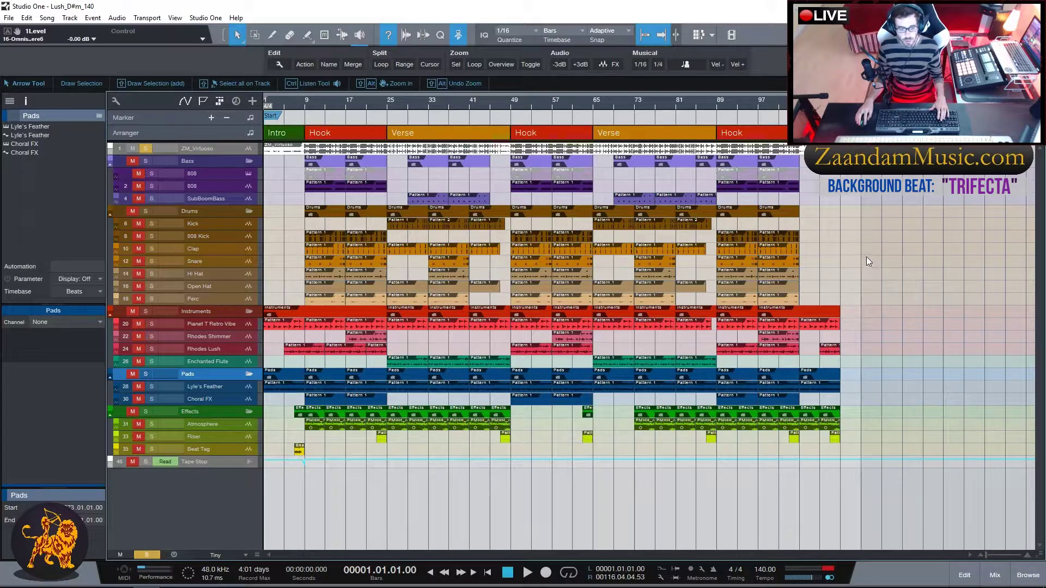
Collapse the Drums, Instruments, Pads and Effects folder tracks, leaving the Bass folder expanded.
left_click(248, 211)
left_click(249, 224)
left_click(249, 236)
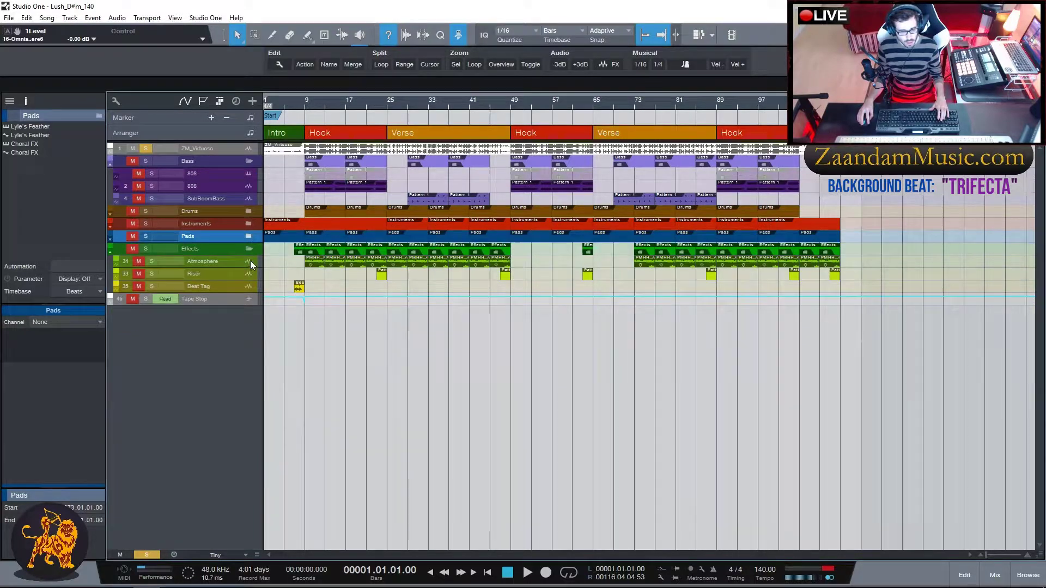
left_click(248, 236)
left_click(248, 237)
left_click(248, 249)
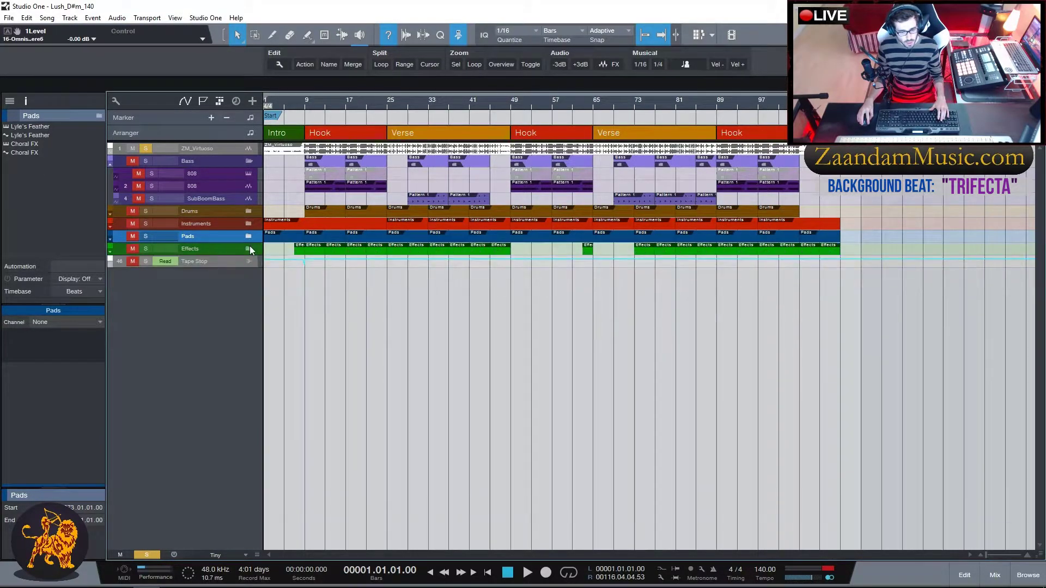
Show the mixer, enlarge it to reveal all inserts and sends, and solo the 808 channel.
key("F3")
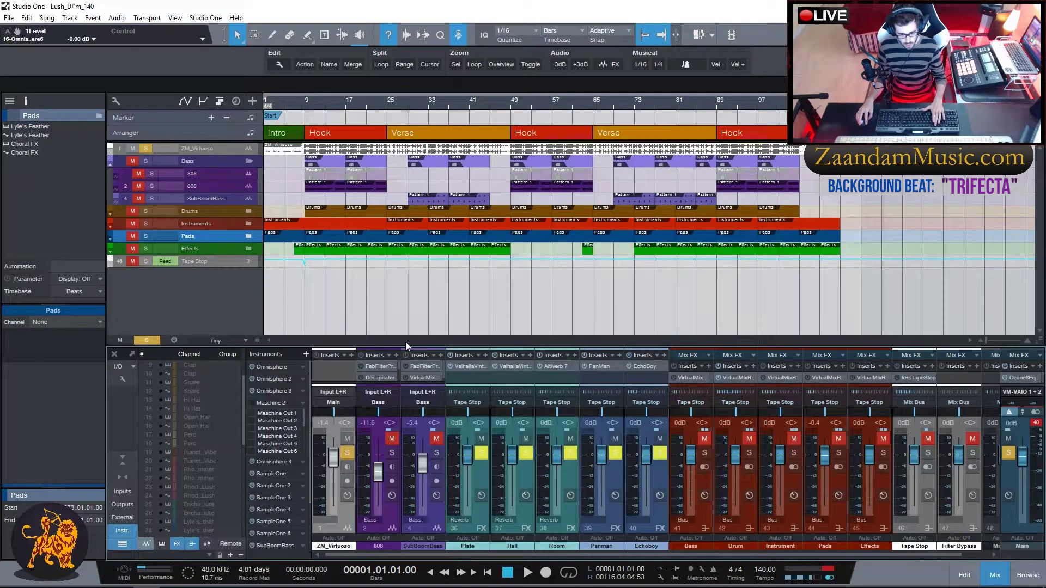
left_click_drag(407, 334, 401, 234)
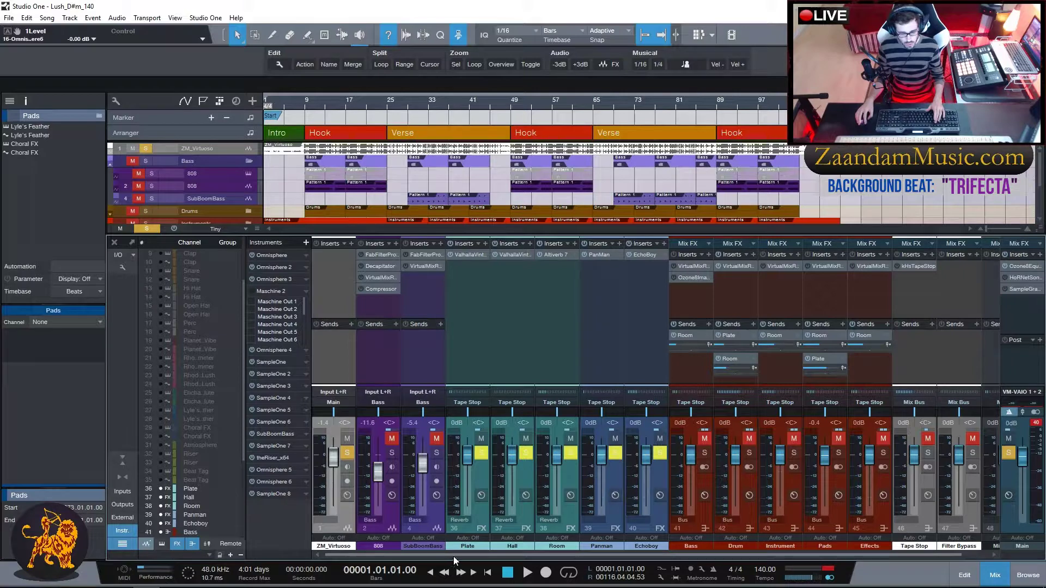
left_click(377, 302)
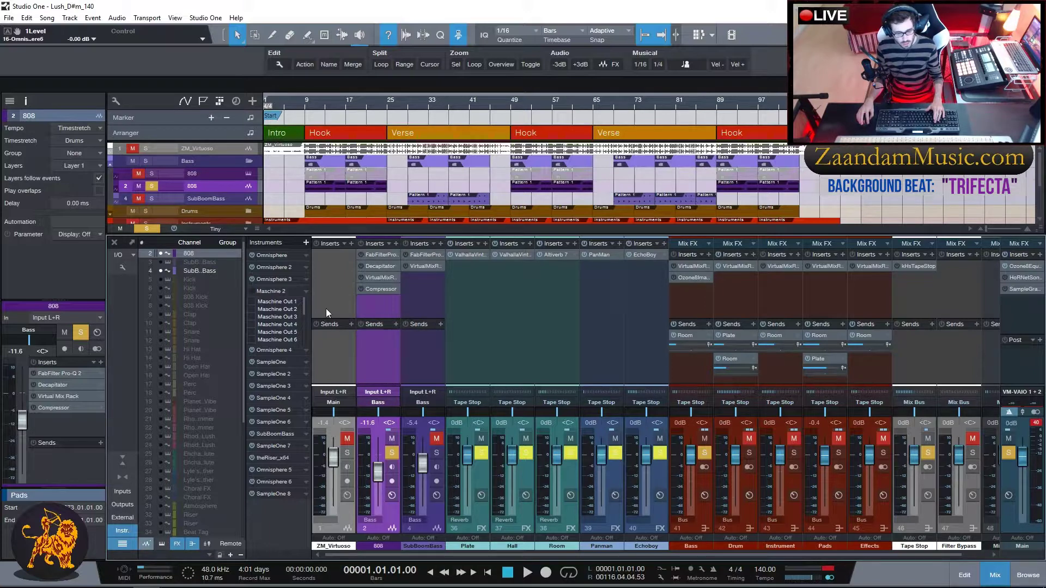
Examine the FabFilter Pro-Q 2 and Decapitator settings on the 808 channel, closing each plug-in window.
left_click(360, 244)
left_click(374, 254)
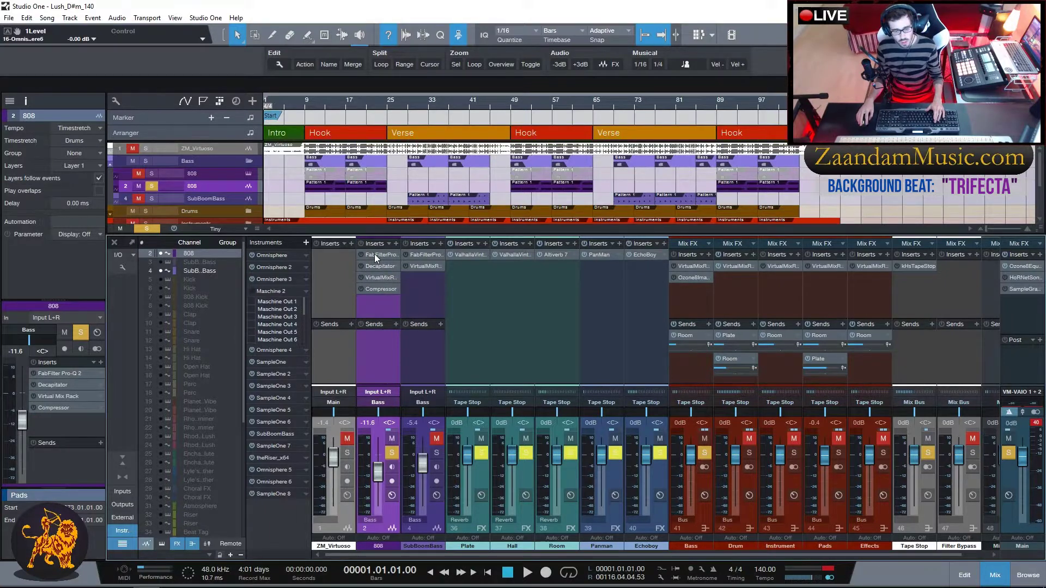
left_click_drag(440, 83, 417, 93)
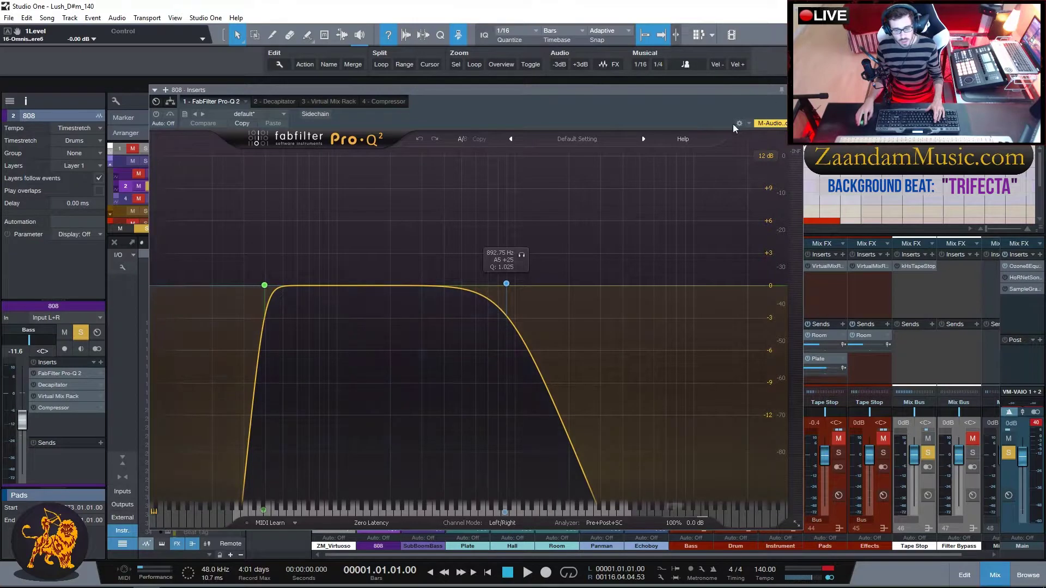
left_click(794, 90)
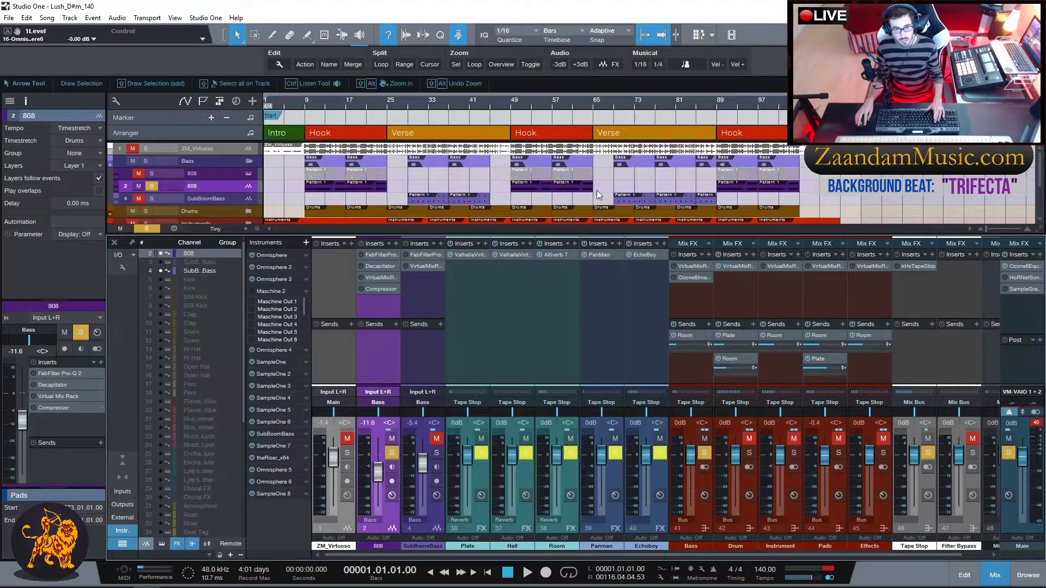
left_click(372, 266)
left_click_drag(372, 76, 355, 158)
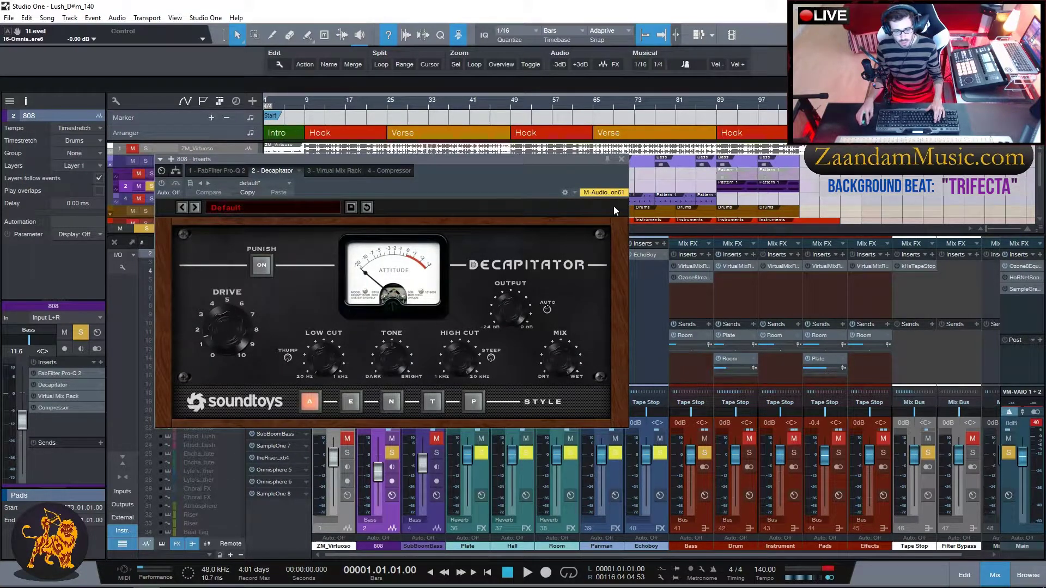
left_click(620, 160)
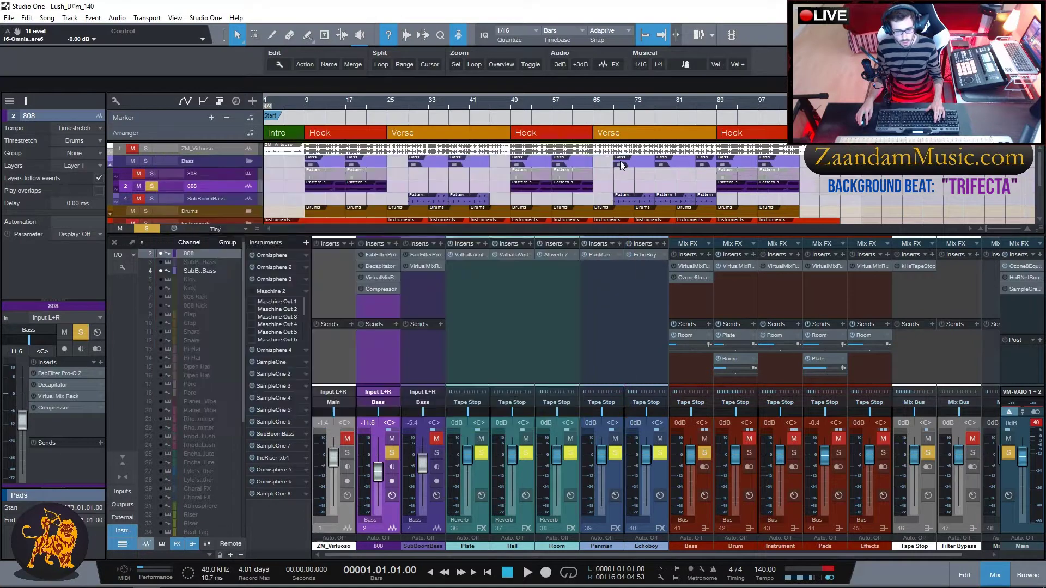
Examine the 808 channel's Virtual Mix Rack and sidechained Compressor settings, closing each plug-in window.
left_click(381, 277)
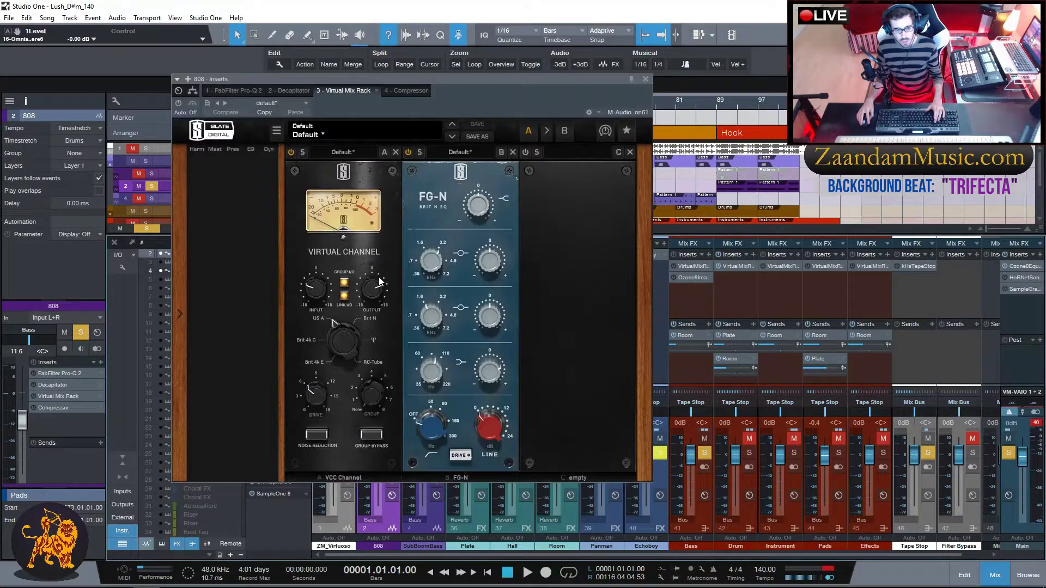
left_click_drag(358, 84, 355, 131)
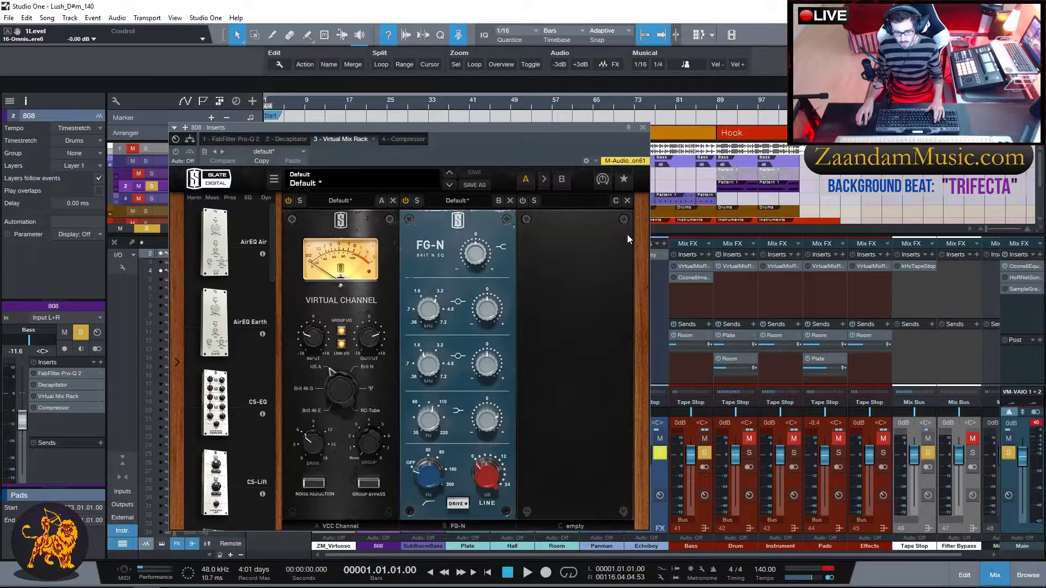
left_click(643, 128)
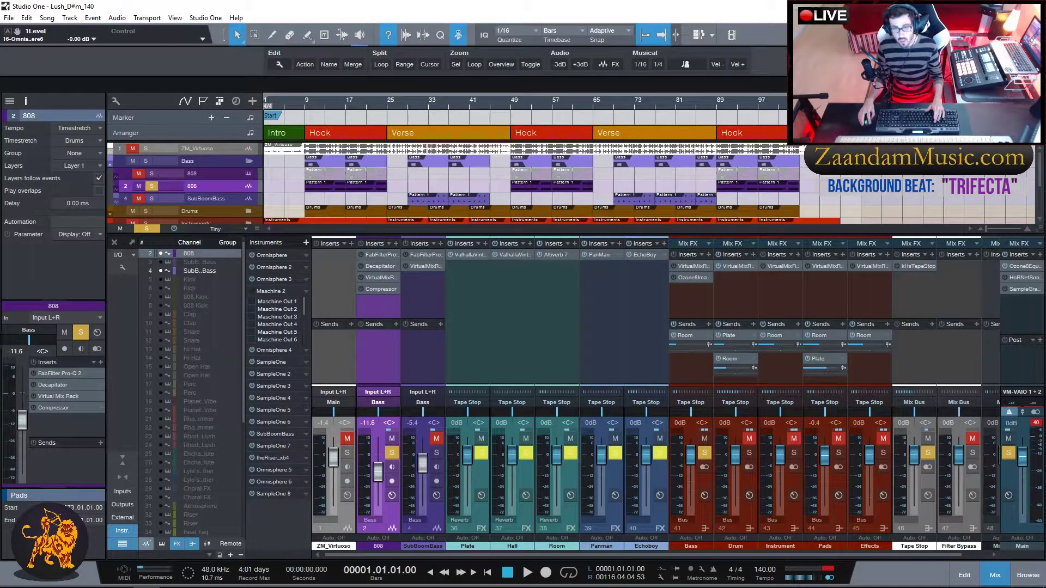
double_click(381, 289)
left_click_drag(323, 237, 443, 264)
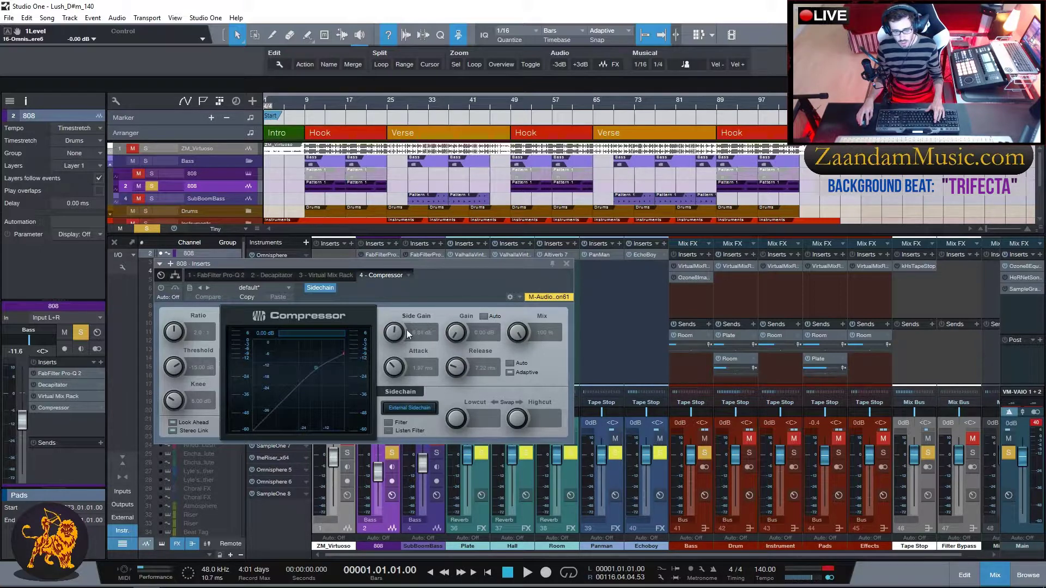
left_click(566, 263)
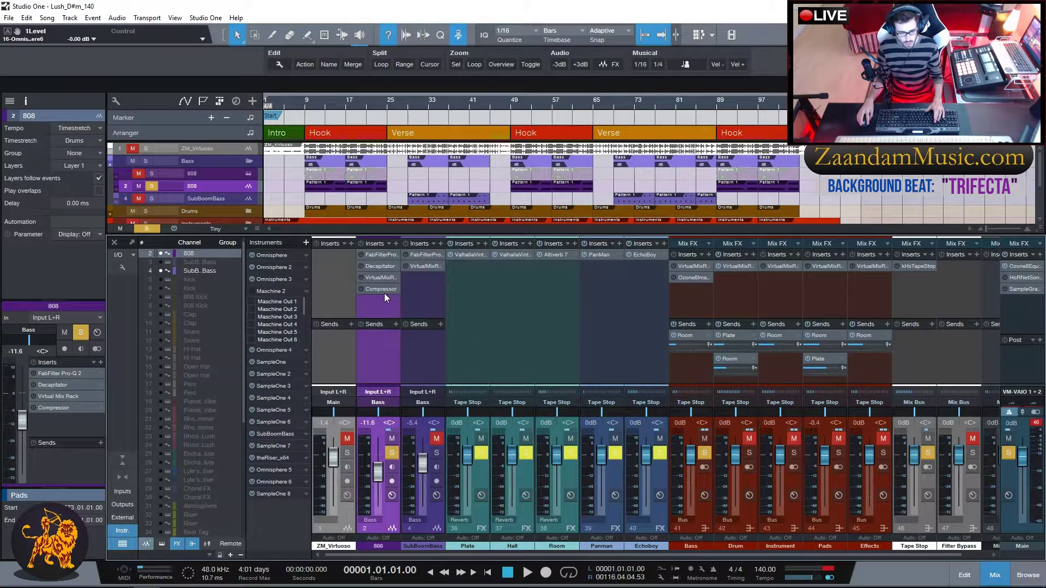
Unsolo the 808 channel, select the SubBoomBass channel and examine its FabFilter Pro-Q 2 curve.
left_click(394, 452)
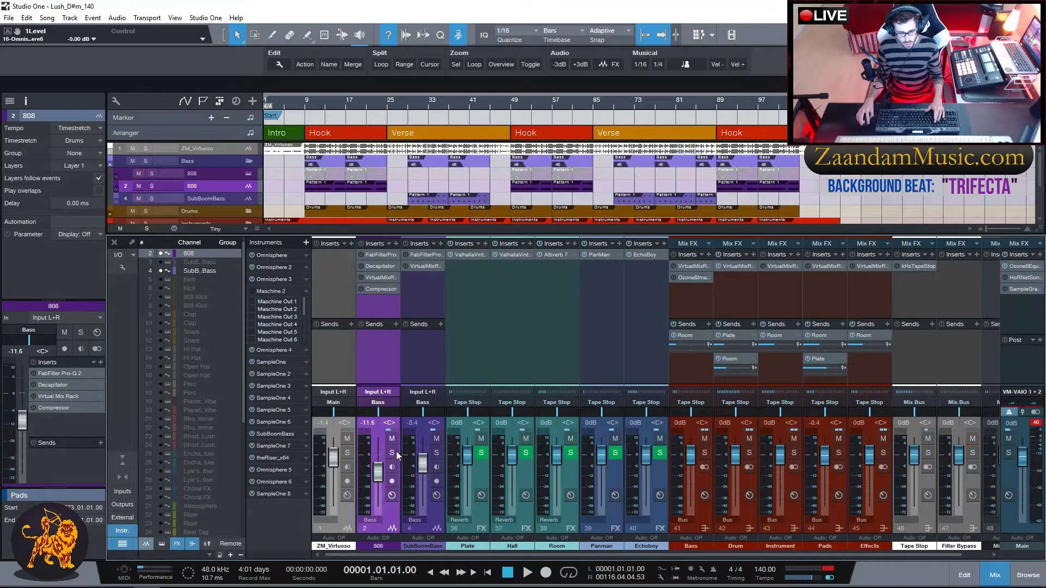
left_click(432, 296)
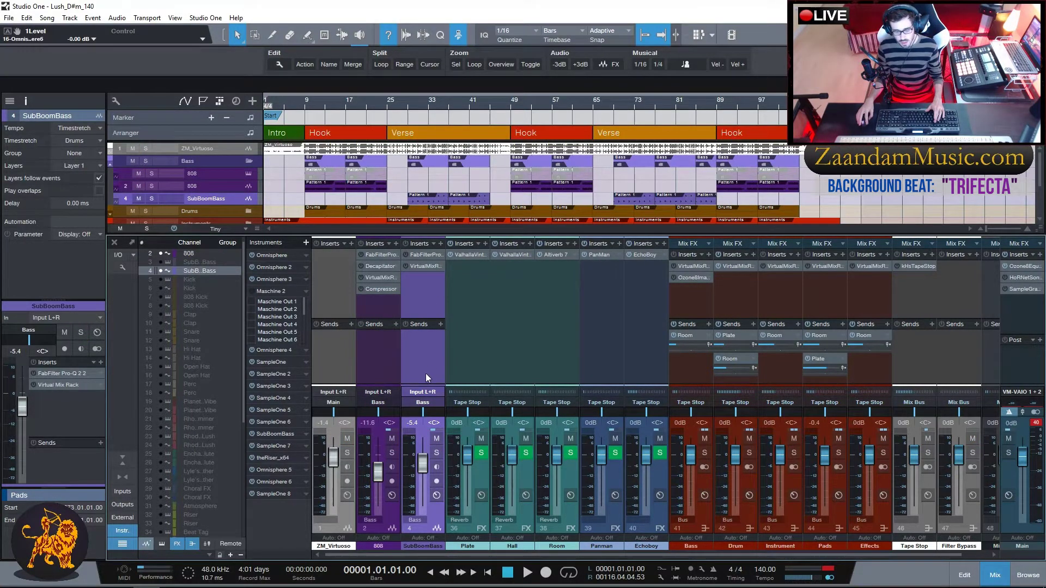
left_click(423, 254)
left_click_drag(394, 70, 367, 80)
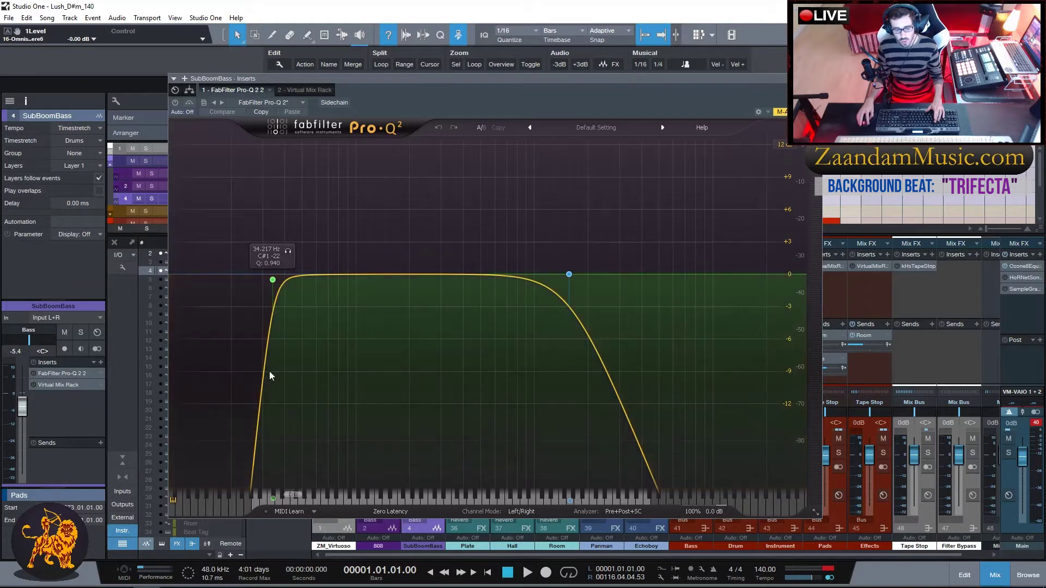
left_click(815, 78)
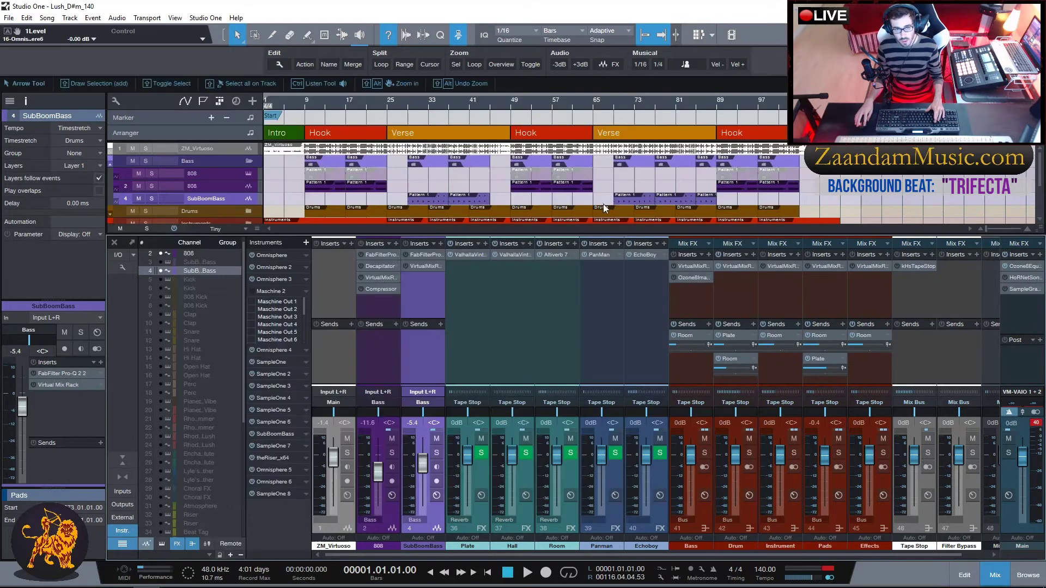
Examine the Virtual Mix Rack settings on the SubBoomBass channel, including the FG-N module, and close the plug-in window.
left_click(424, 266)
left_click_drag(367, 67, 340, 122)
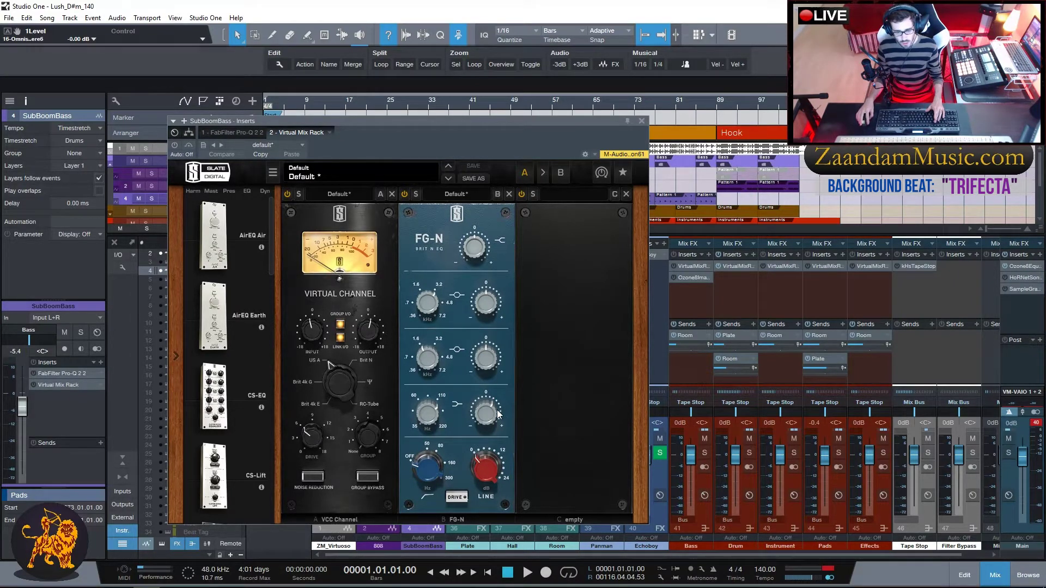
left_click(642, 121)
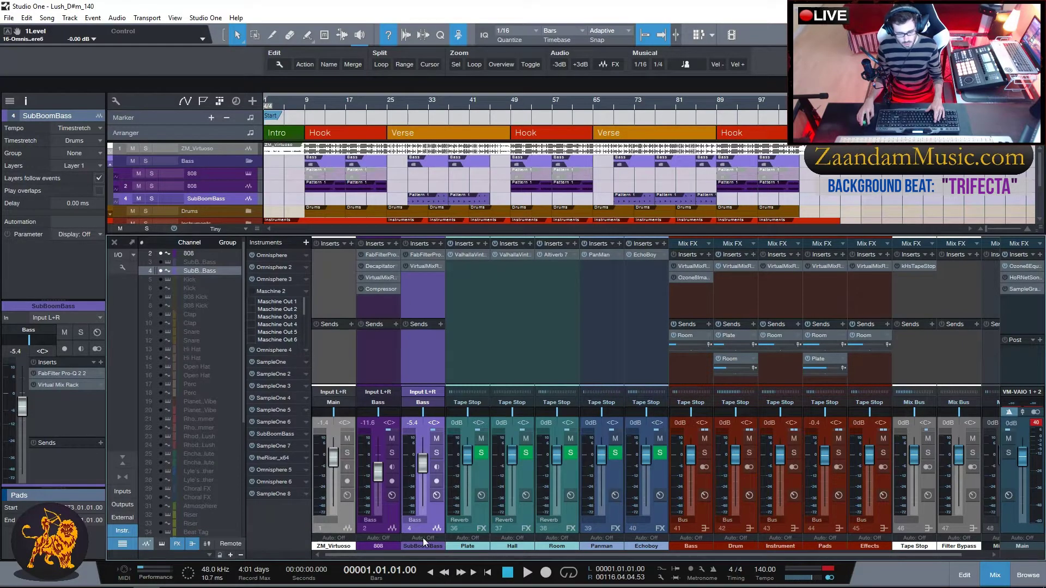
Show the instrument channels in the mixer, then collapse the Bass folder and expand the Drums folder in the arrangement.
left_click(163, 544)
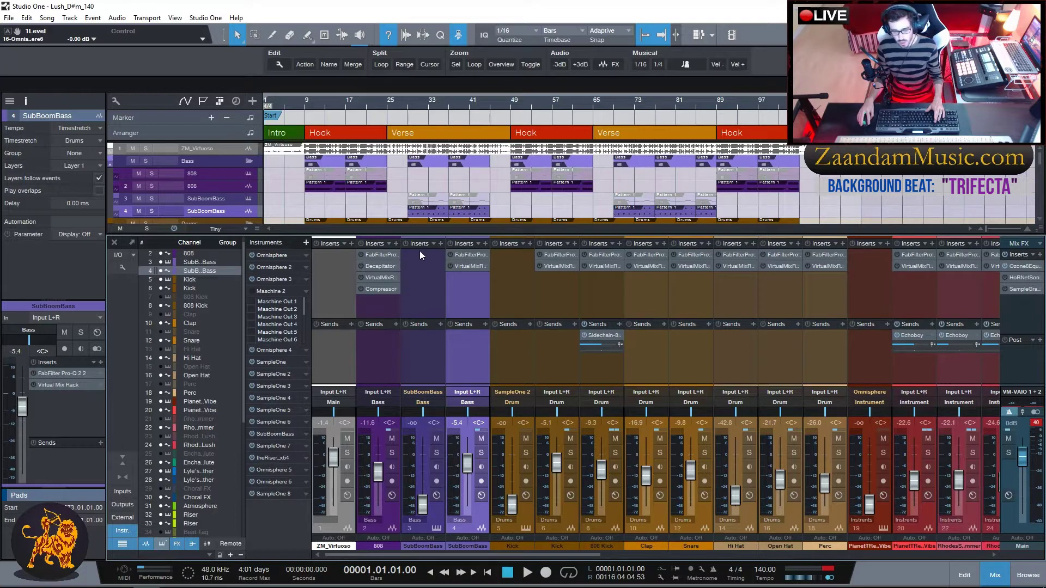
mouse_move(421, 557)
left_mouse_down()
mouse_move(436, 556)
mouse_move(415, 556)
left_mouse_up()
left_click(248, 161)
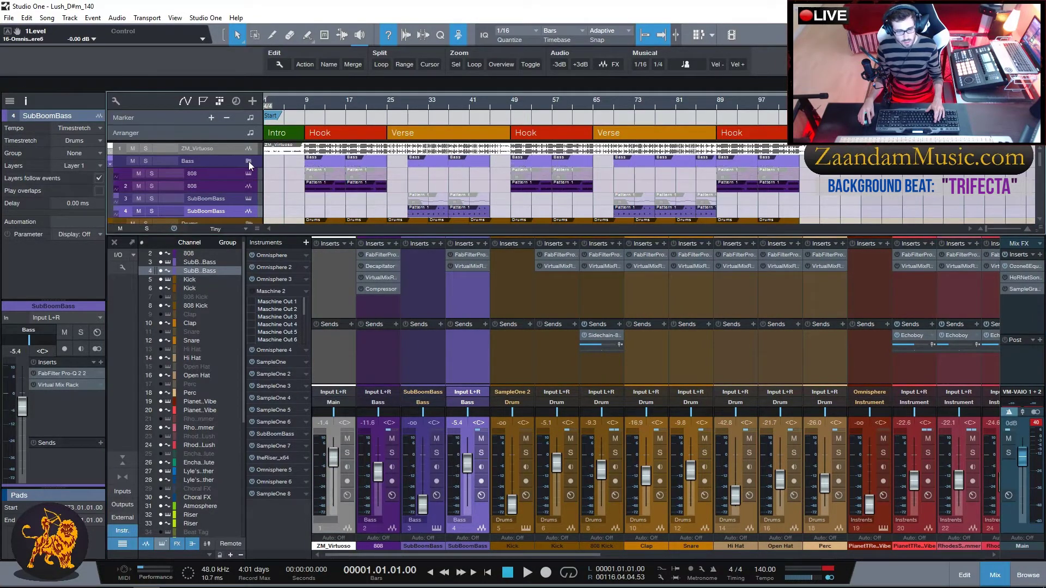
left_click(249, 174)
left_click_drag(392, 553, 401, 538)
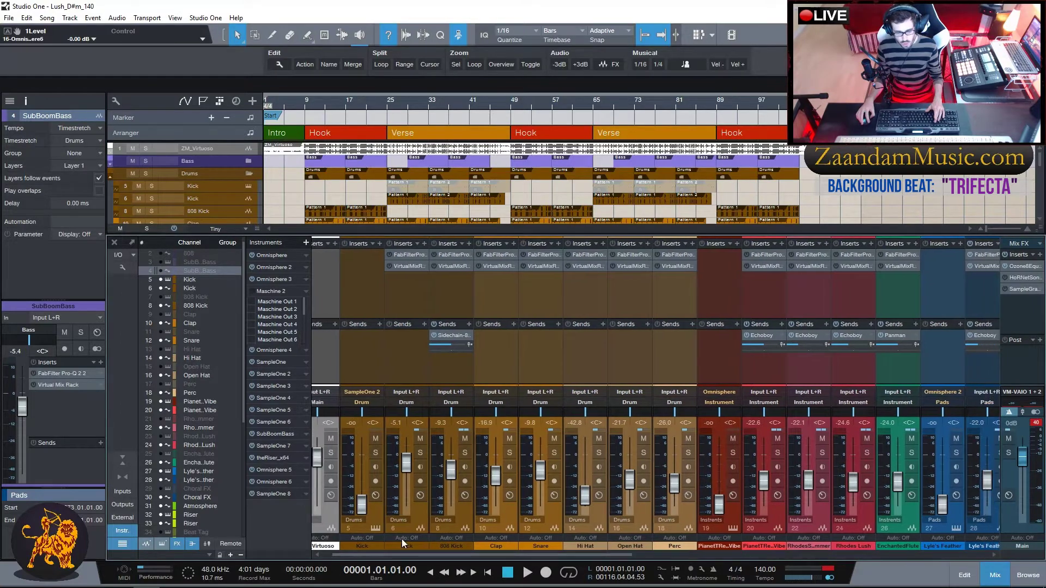
Select the Kick audio channel and examine its FabFilter Pro-Q 2 and Virtual Mix Rack settings, closing each plug-in window.
left_click(402, 293)
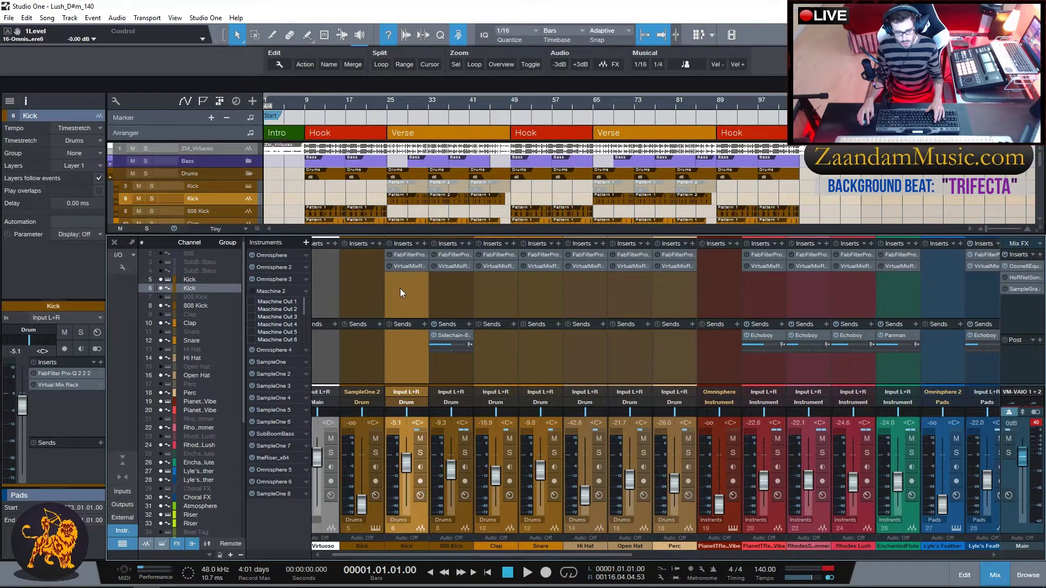
left_click(404, 253)
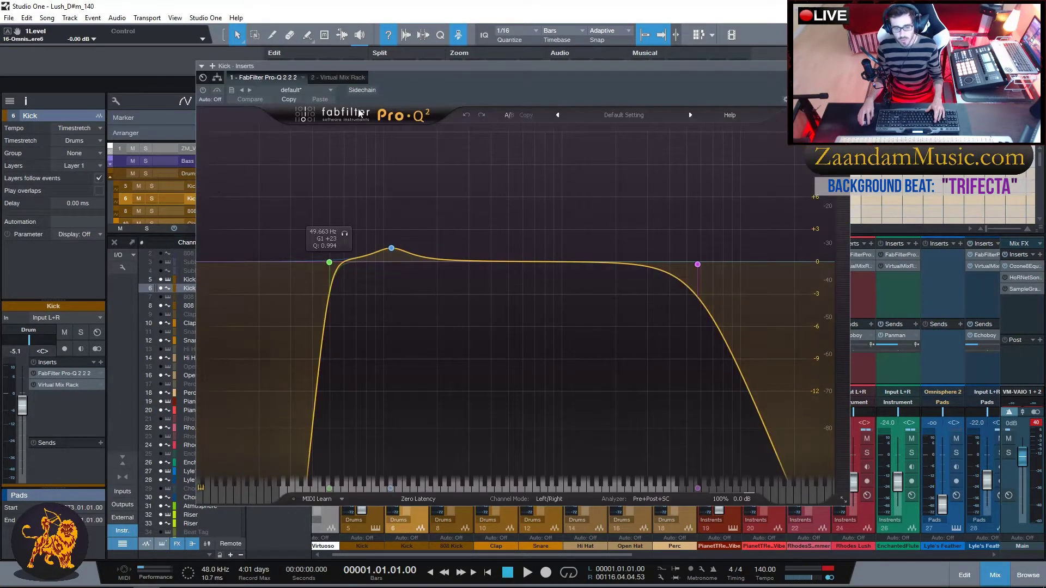
left_click_drag(429, 71, 400, 81)
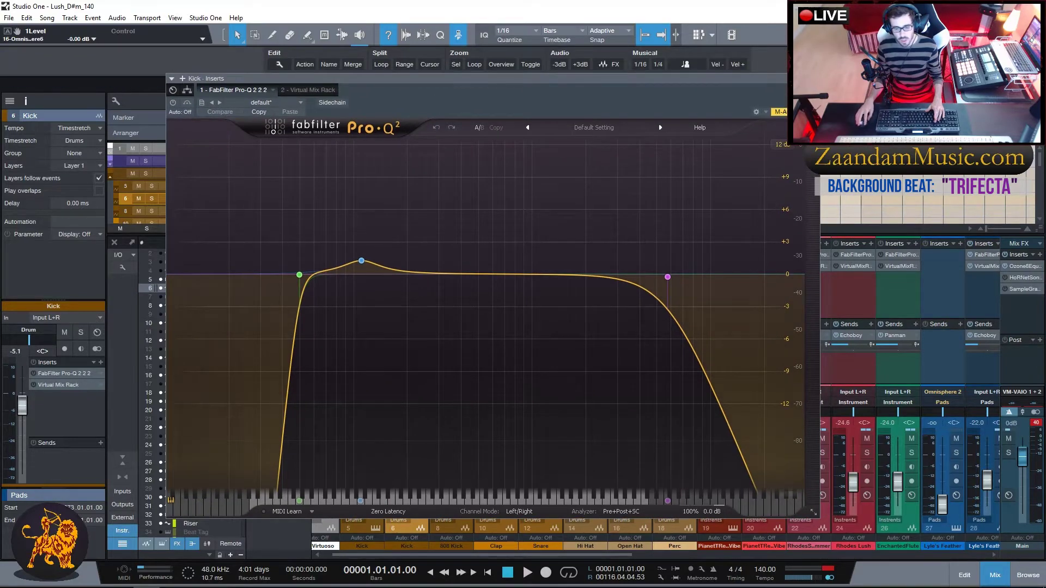
left_click(813, 78)
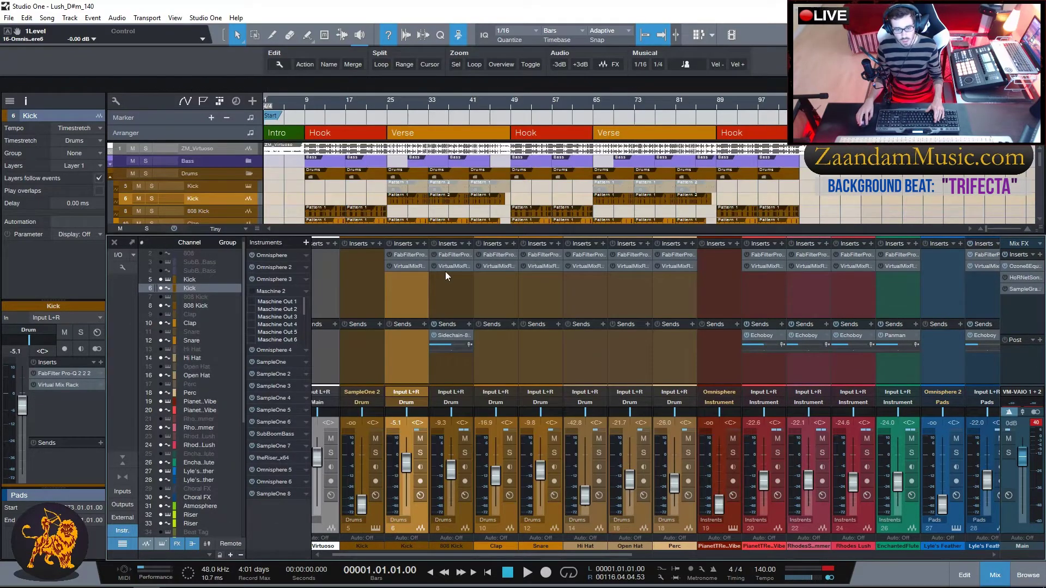
left_click(399, 264)
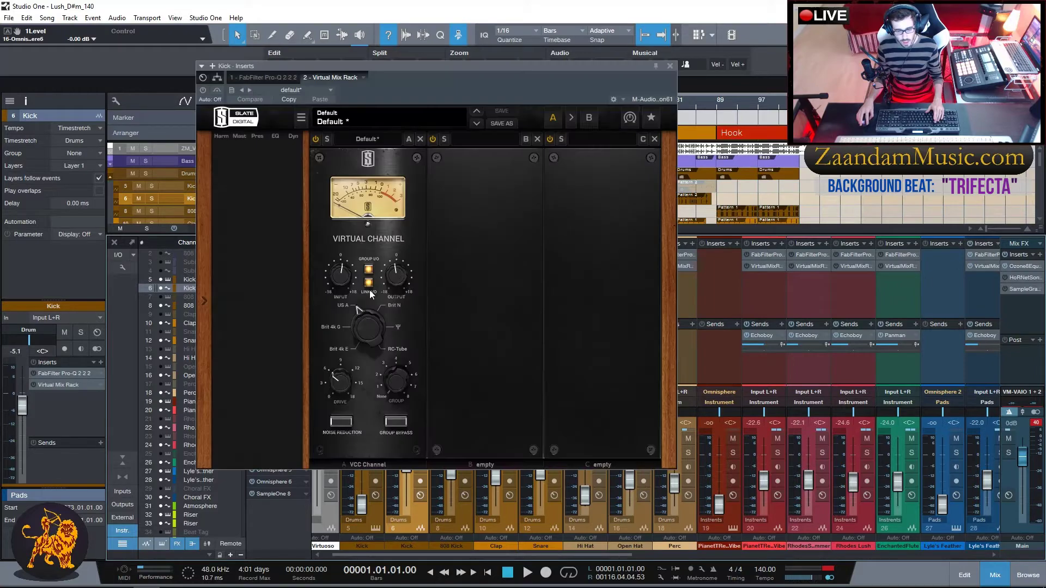
left_click(669, 67)
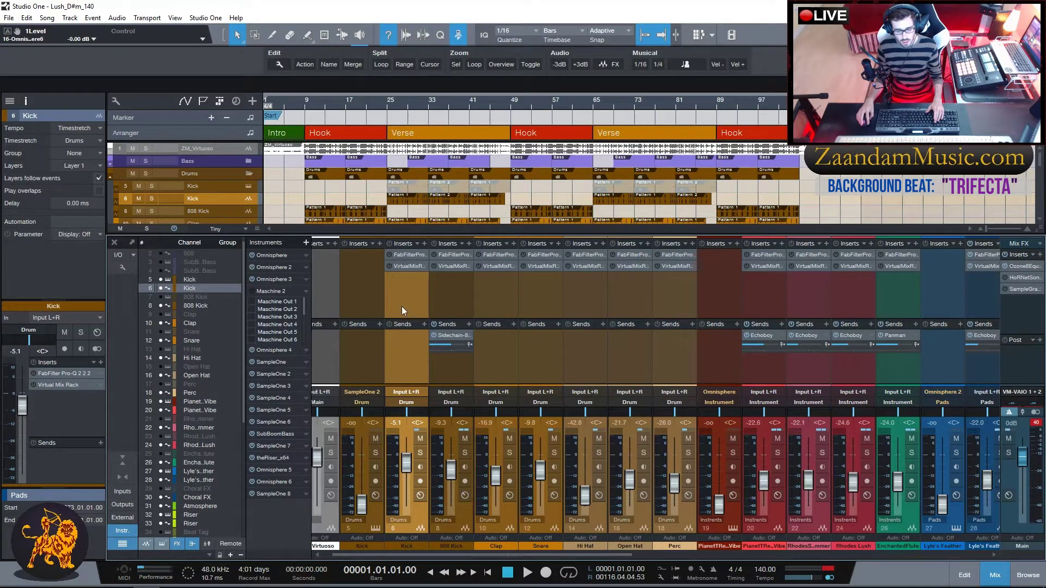
Select the 808 Kick channel and examine its FabFilter Pro-Q 2 and Virtual Mix Rack settings, closing each plug-in window.
left_click(443, 286)
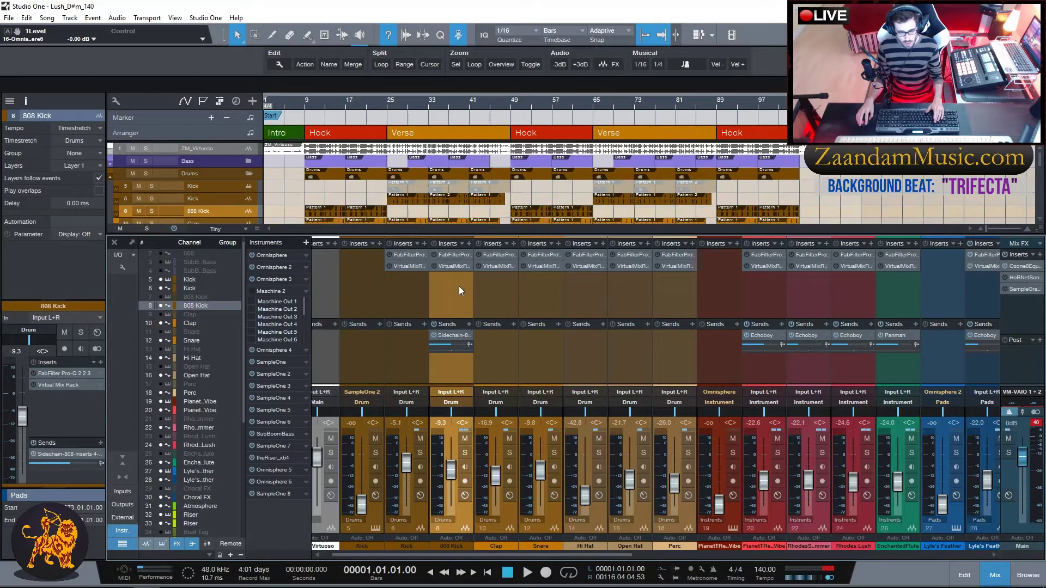
left_click(450, 255)
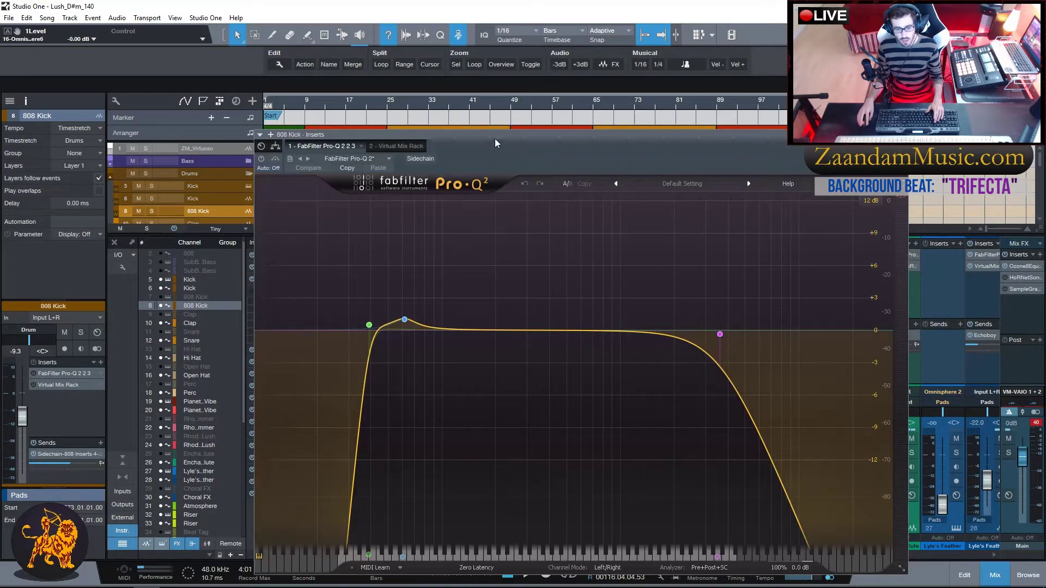
left_click_drag(495, 139, 430, 136)
left_click(823, 134)
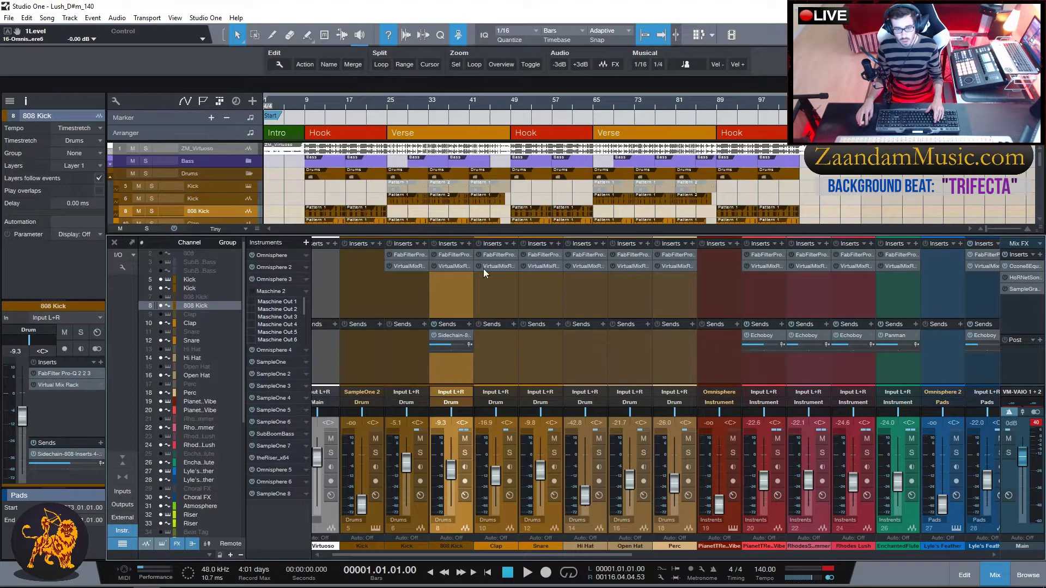
left_click(455, 265)
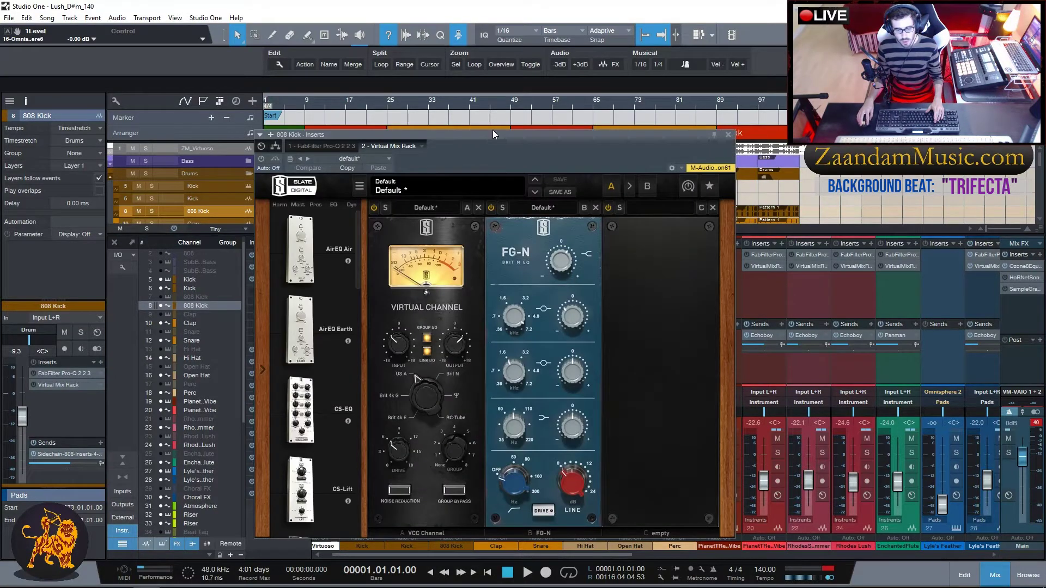
left_click_drag(493, 129, 448, 135)
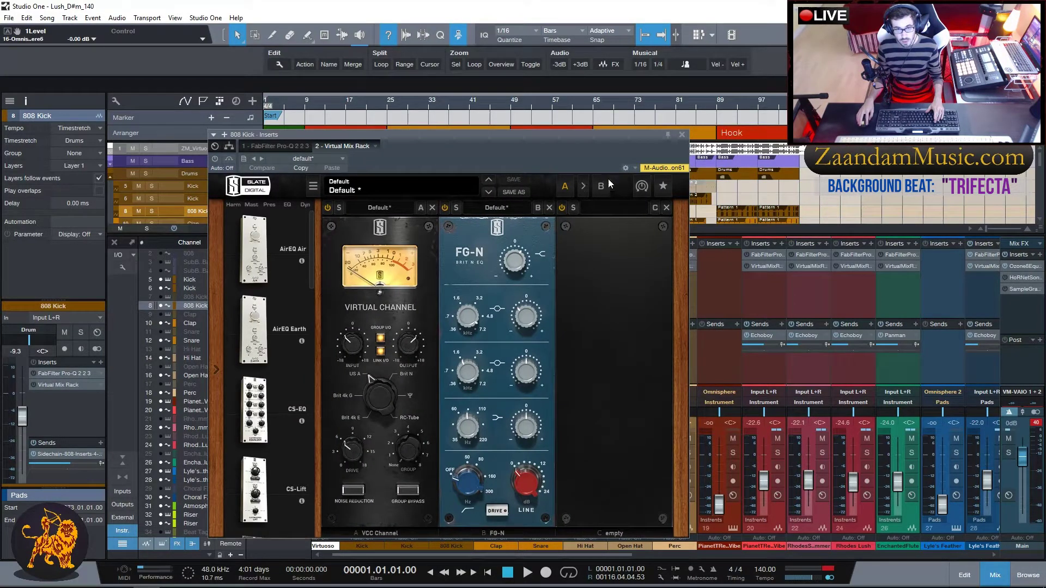
left_click(681, 135)
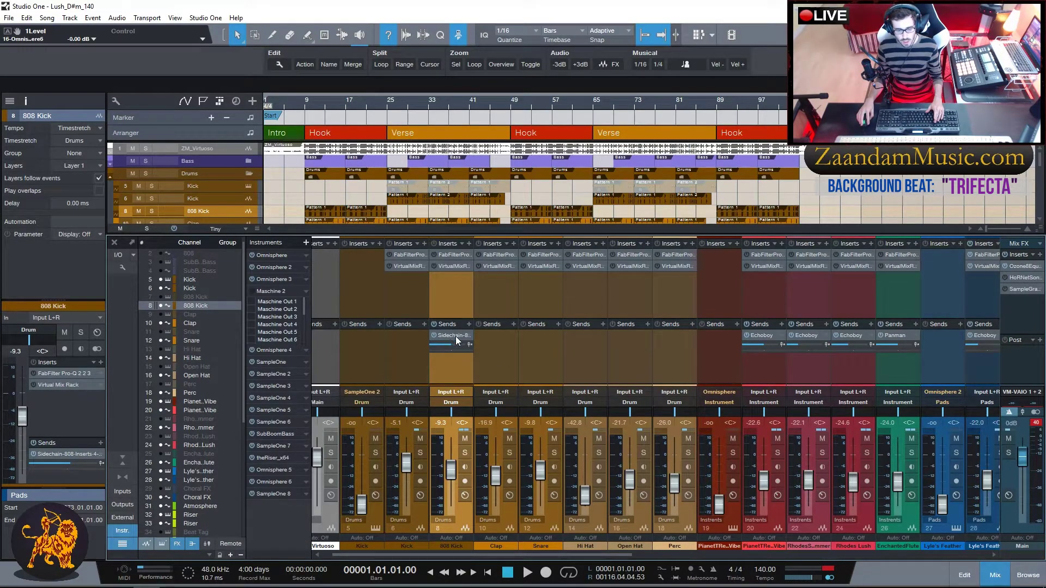
Select the Clap channel and examine its FabFilter Pro-Q 2 and Virtual Mix Rack settings, closing each plug-in window.
left_click(493, 299)
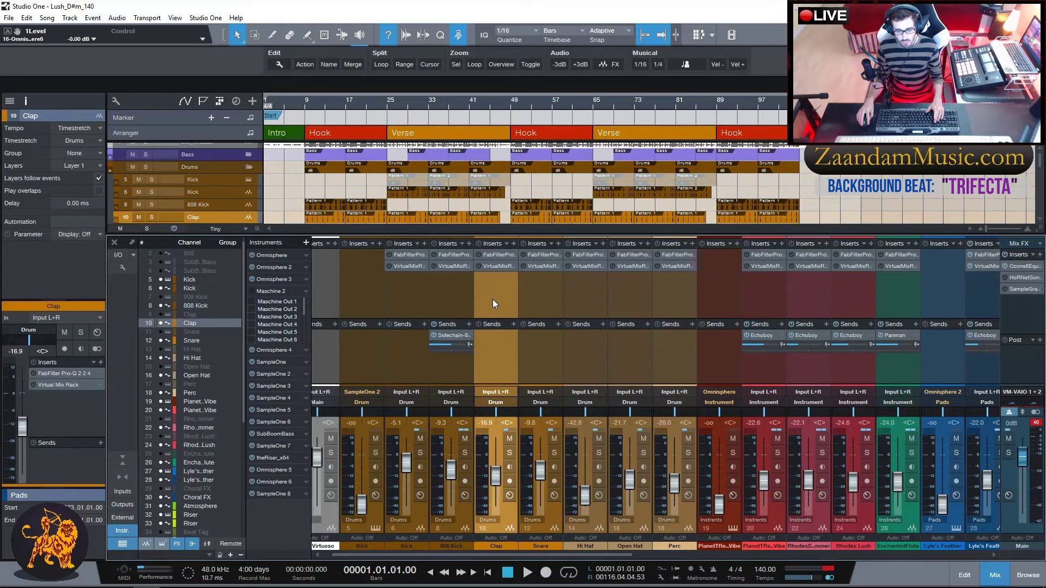
left_click(493, 253)
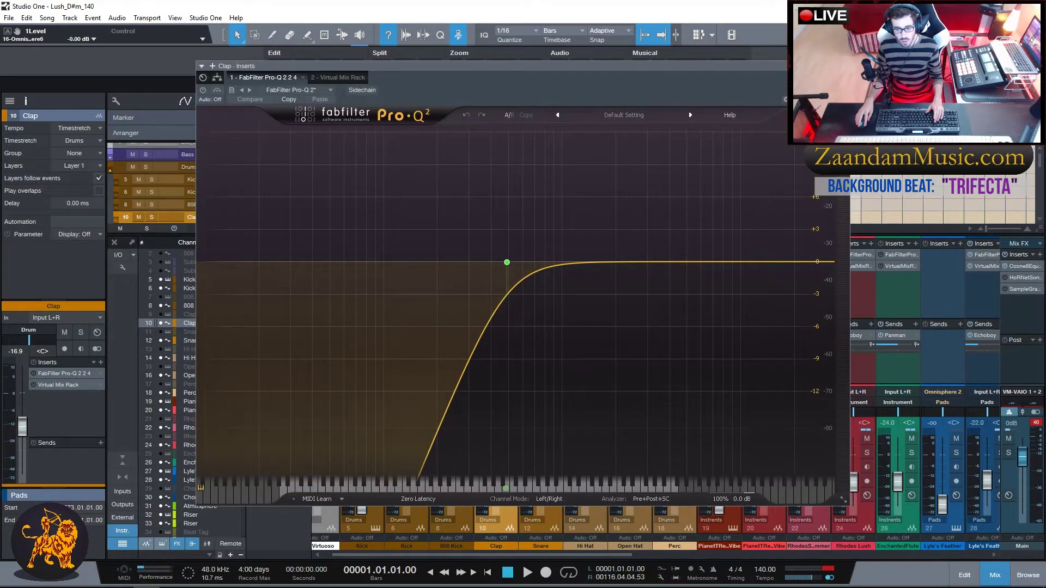
left_click(843, 66)
left_click(494, 266)
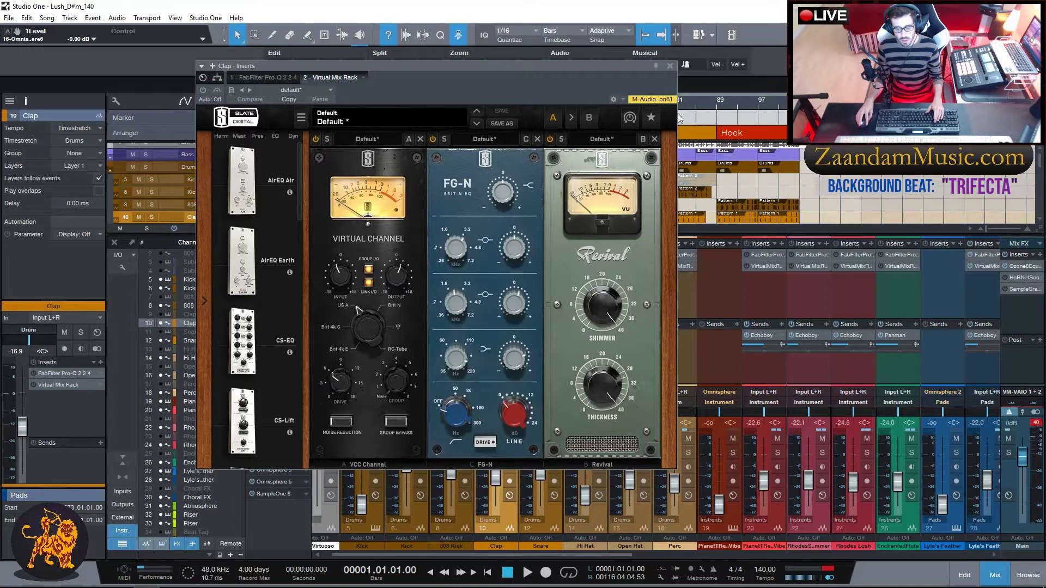
left_click(670, 67)
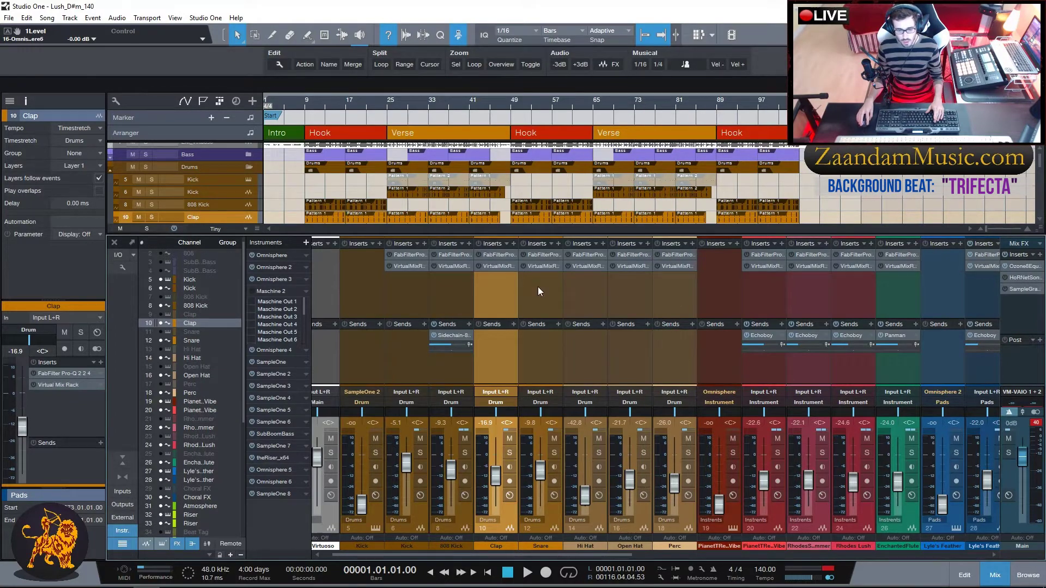
Select the Snare channel and show the hidden instrument channels in the mixer alongside the audio channels.
left_click(535, 302)
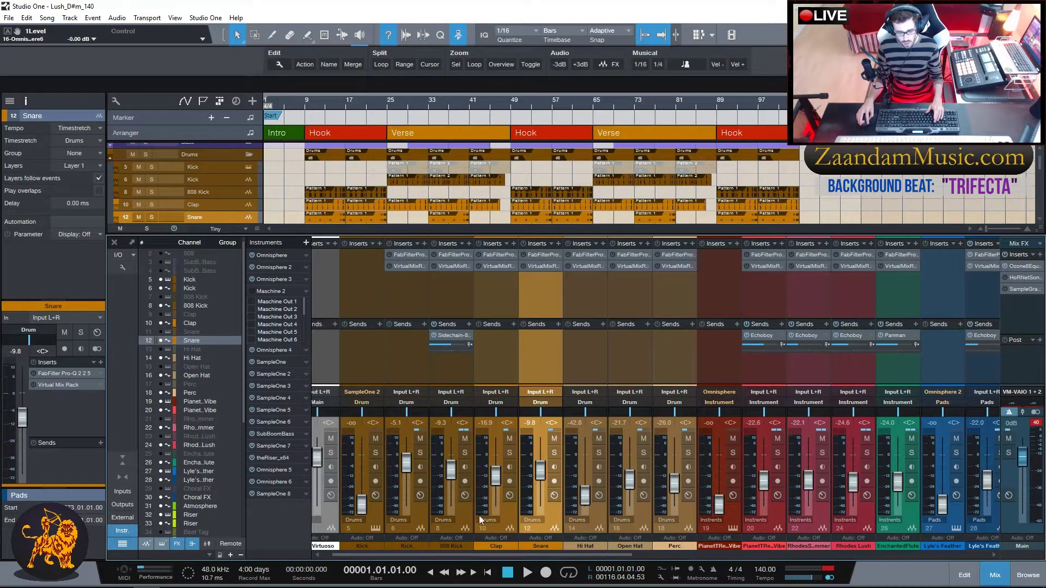
left_click(165, 545)
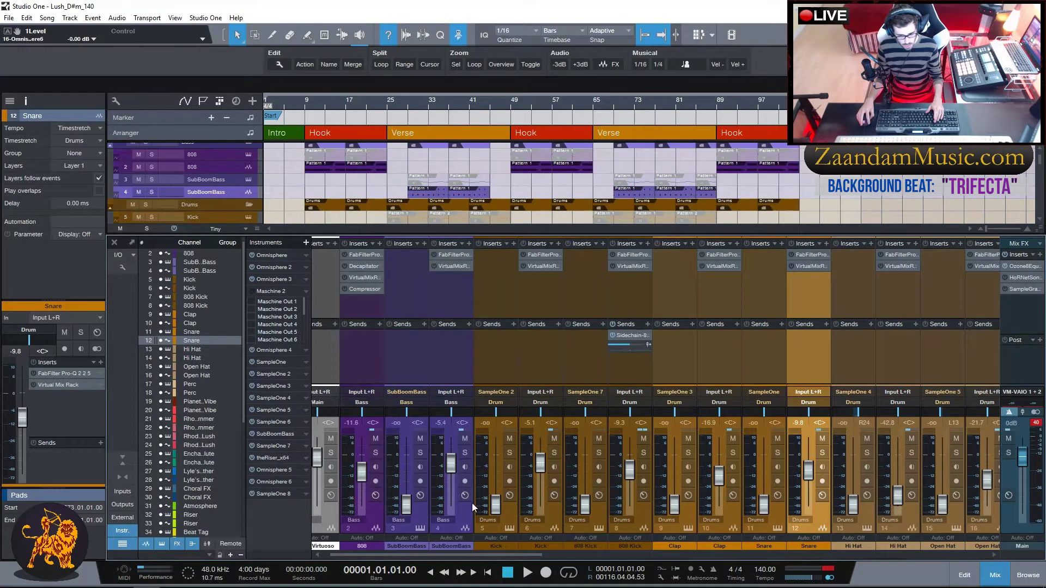
left_click_drag(433, 554, 557, 551)
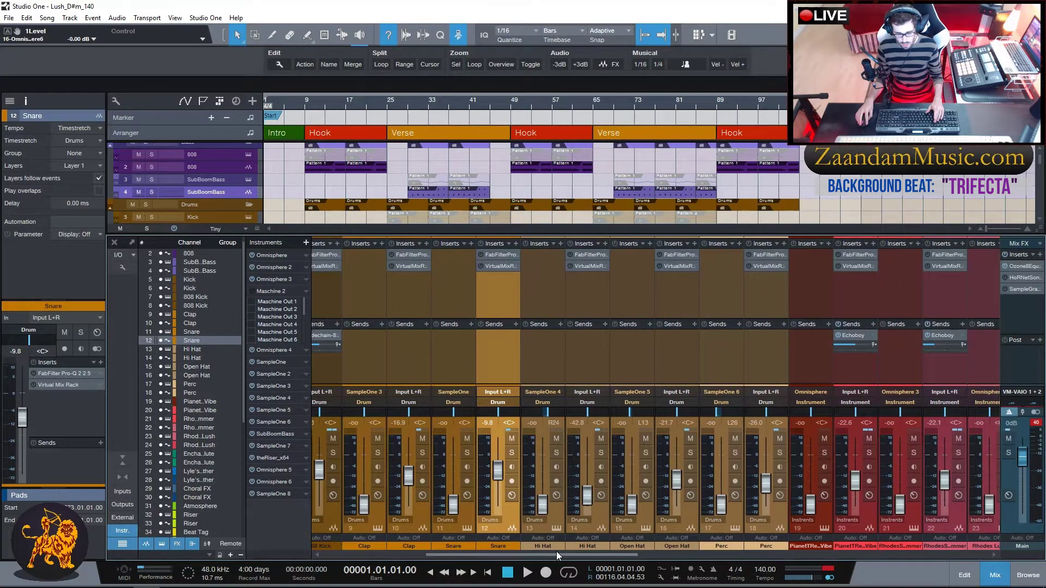
Examine the FabFilter Pro-Q 2 and Virtual Mix Rack settings on the Snare channel, closing each plug-in window.
left_click(494, 253)
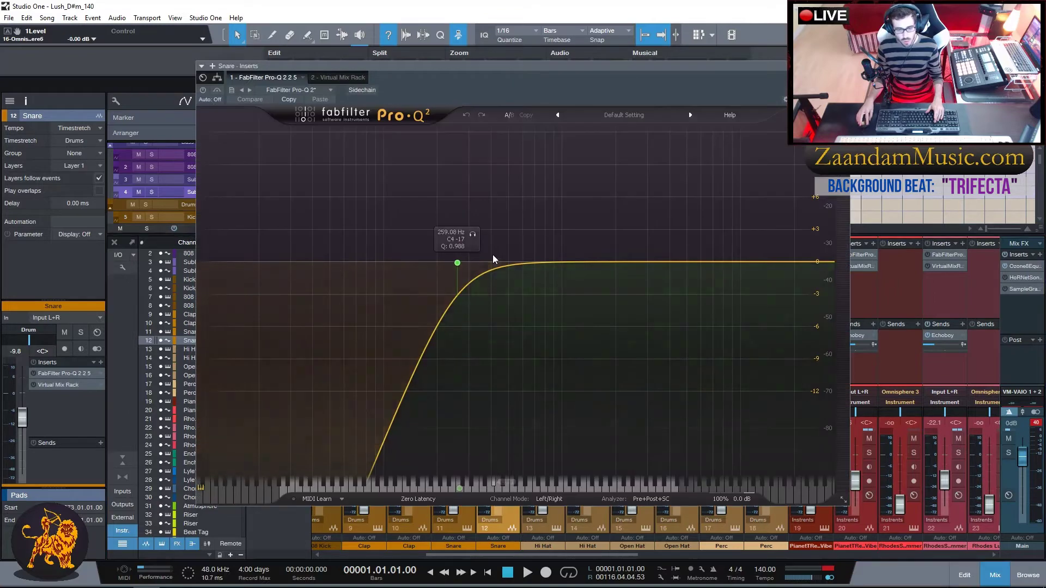
left_click(844, 66)
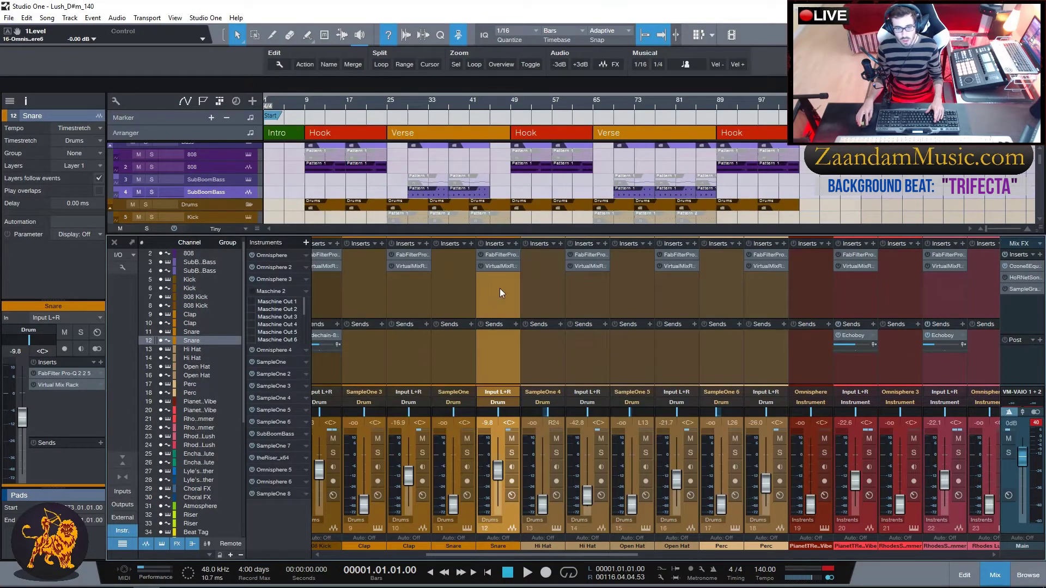
left_click(494, 267)
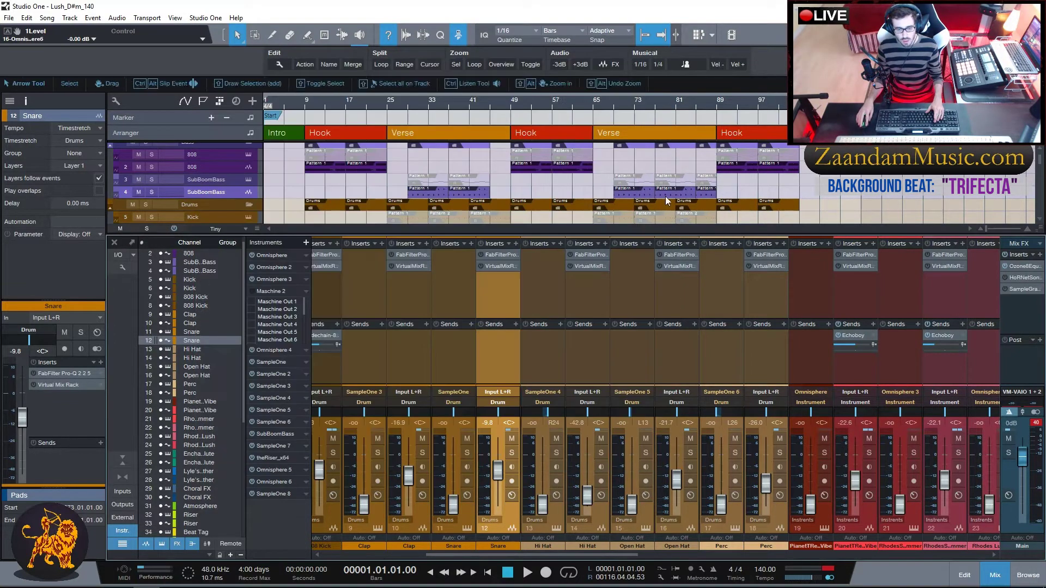
left_click(670, 66)
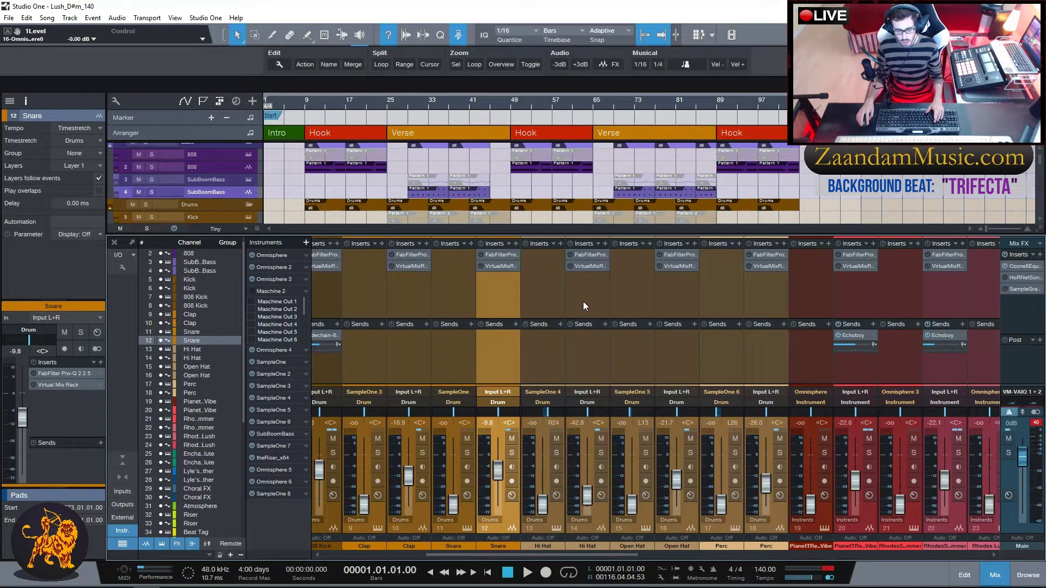
Select the Hi Hat audio channel and examine its FabFilter Pro-Q 2 and Virtual Mix Rack settings, closing each plug-in window.
left_click(583, 294)
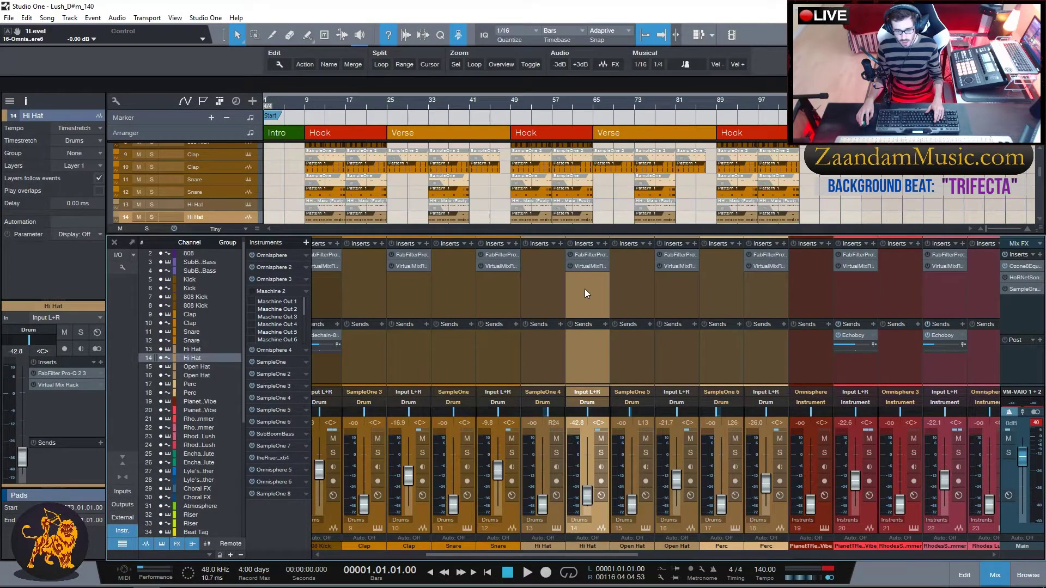
left_click(588, 255)
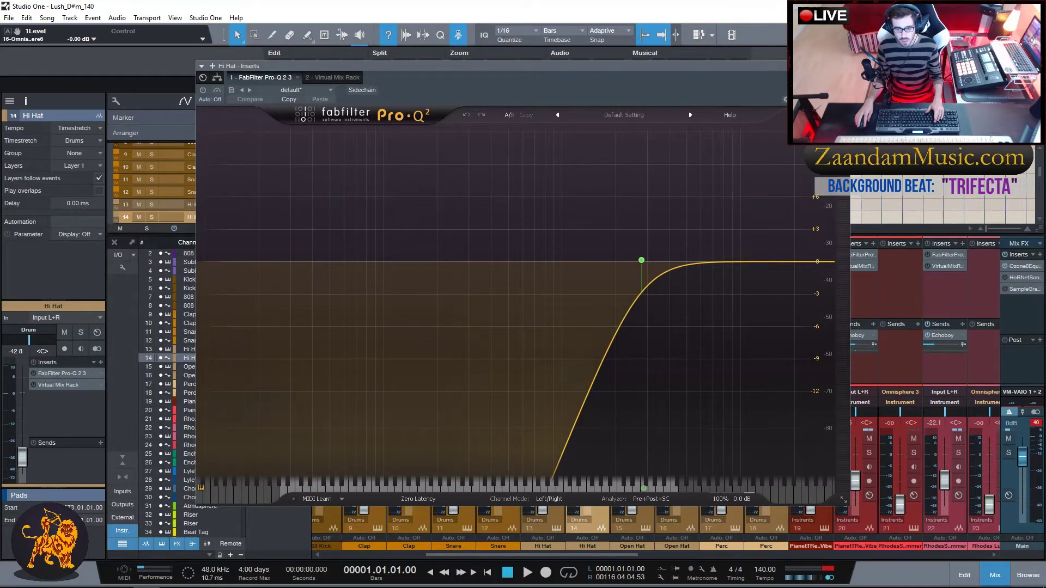
left_click(845, 66)
left_click(582, 266)
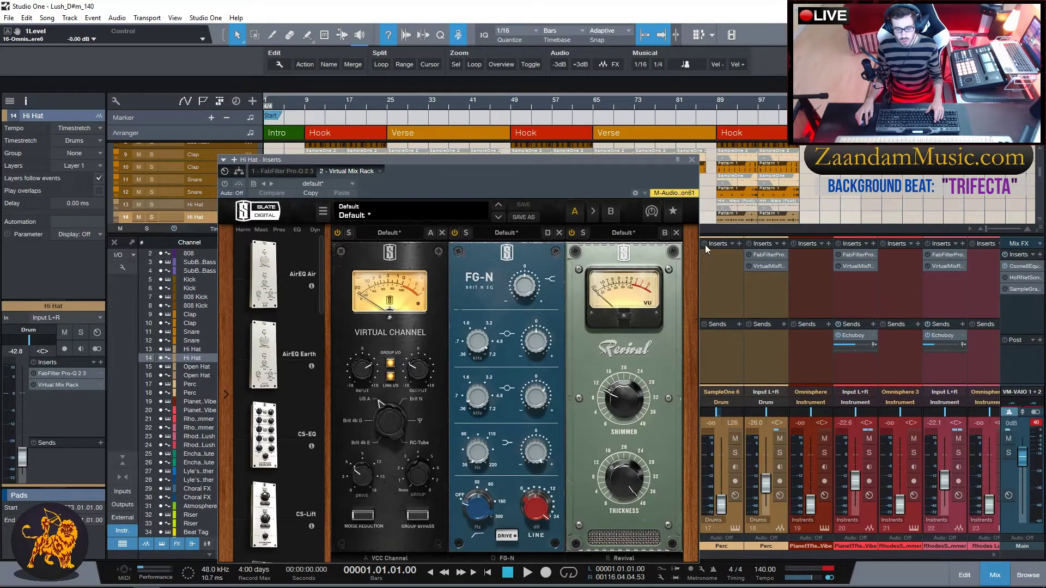
left_click(691, 159)
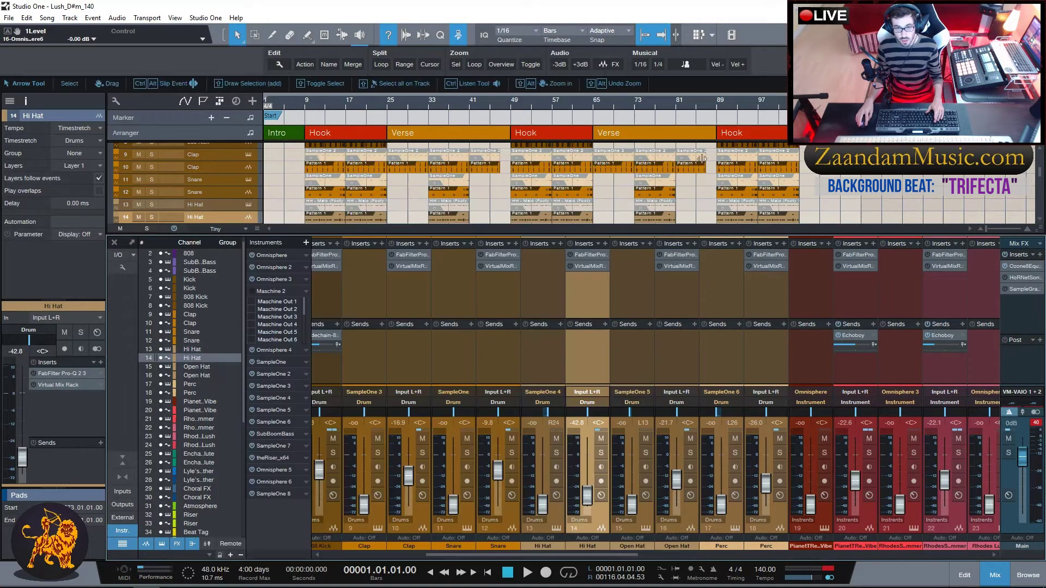
Select the Open Hat audio channel, examine its FabFilter Pro-Q 2 curve and close the plug-in window.
left_click(678, 305)
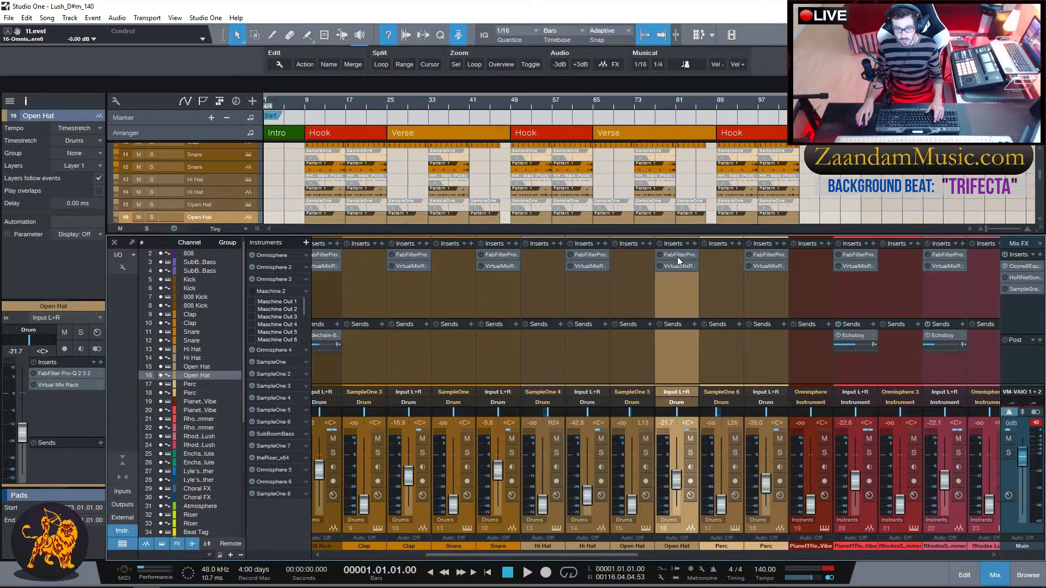
left_click(678, 256)
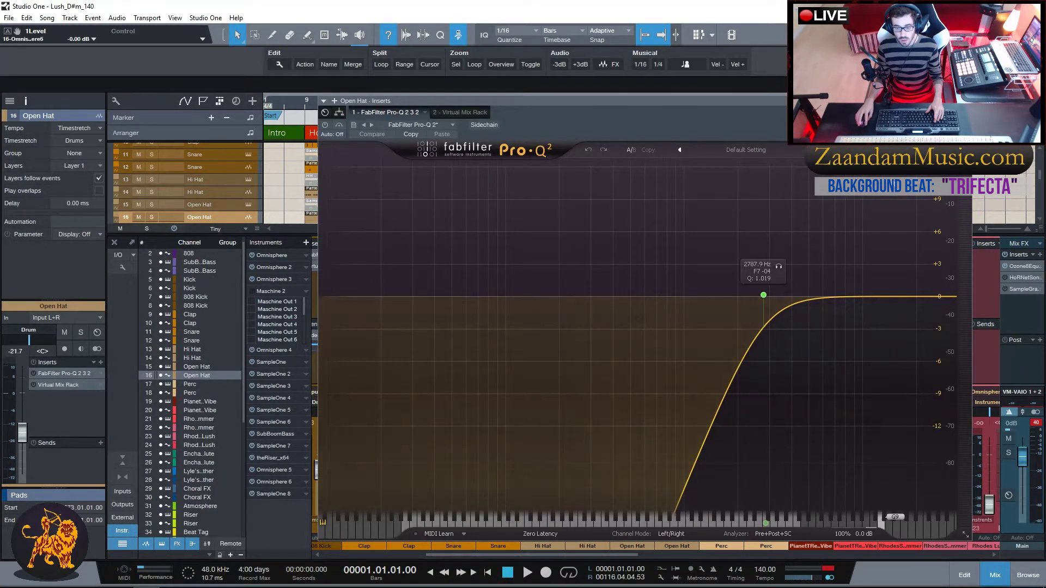
key("Escape")
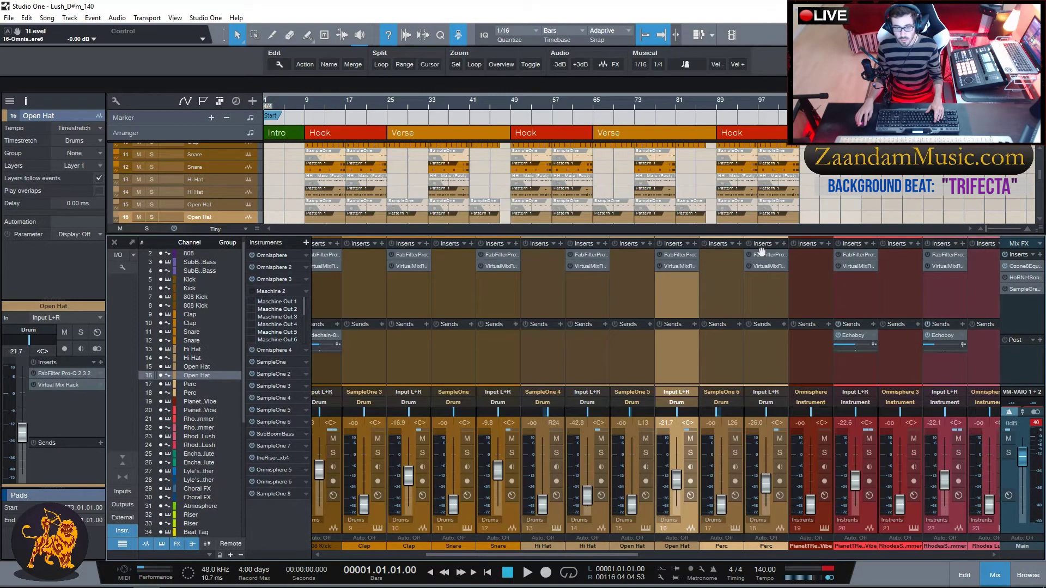
Examine the Virtual Mix Rack settings on the Open Hat audio channel and close the plug-in window.
left_click(678, 267)
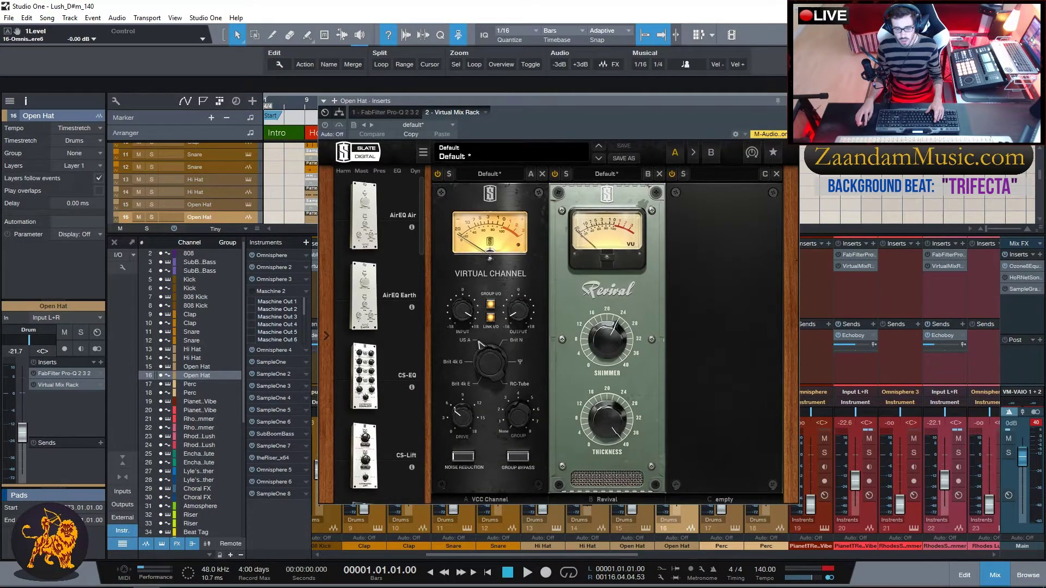
key("Escape")
Examine the FabFilter Pro-Q 2 and Virtual Mix Rack settings on the Perc audio channel, closing each plug-in window.
scroll(721, 278, "right", 3)
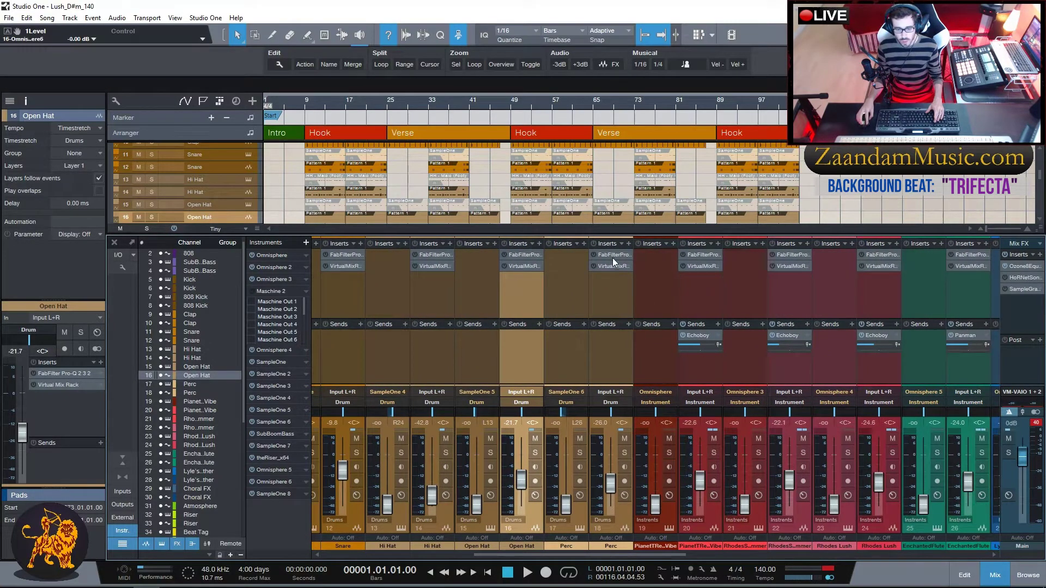
left_click(614, 253)
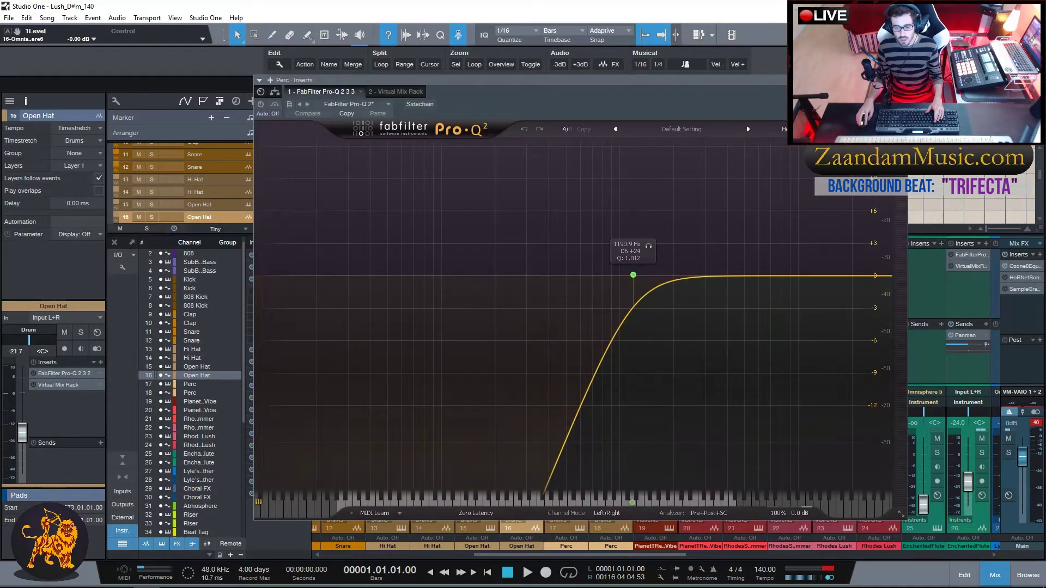
key("Escape")
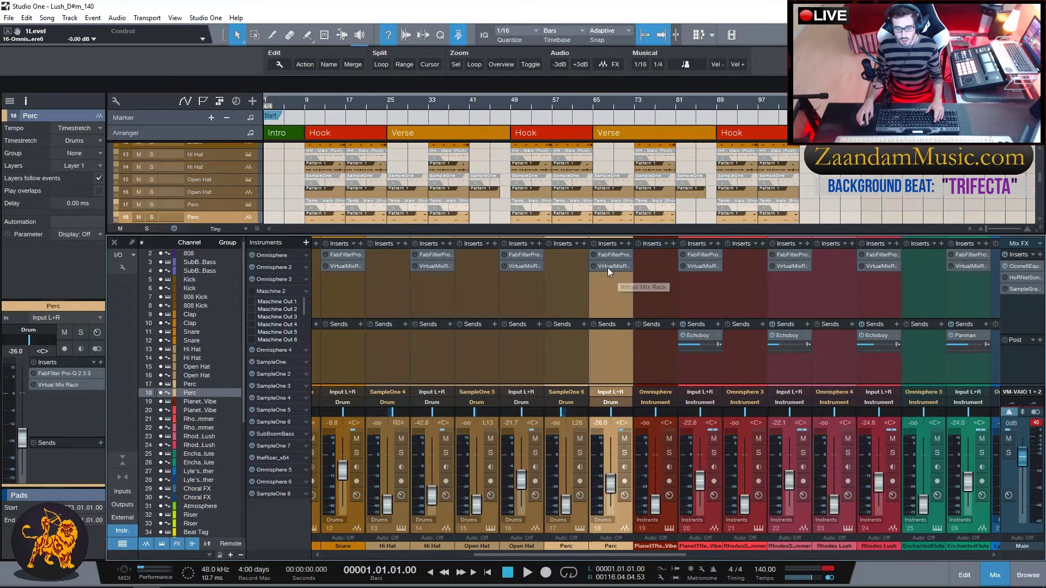
left_click(607, 267)
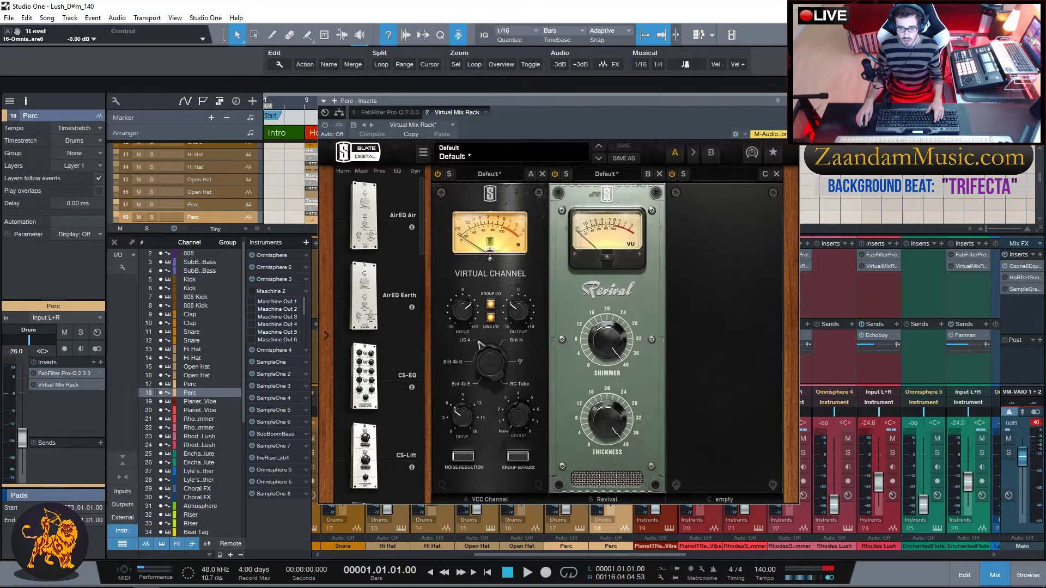
left_click(792, 101)
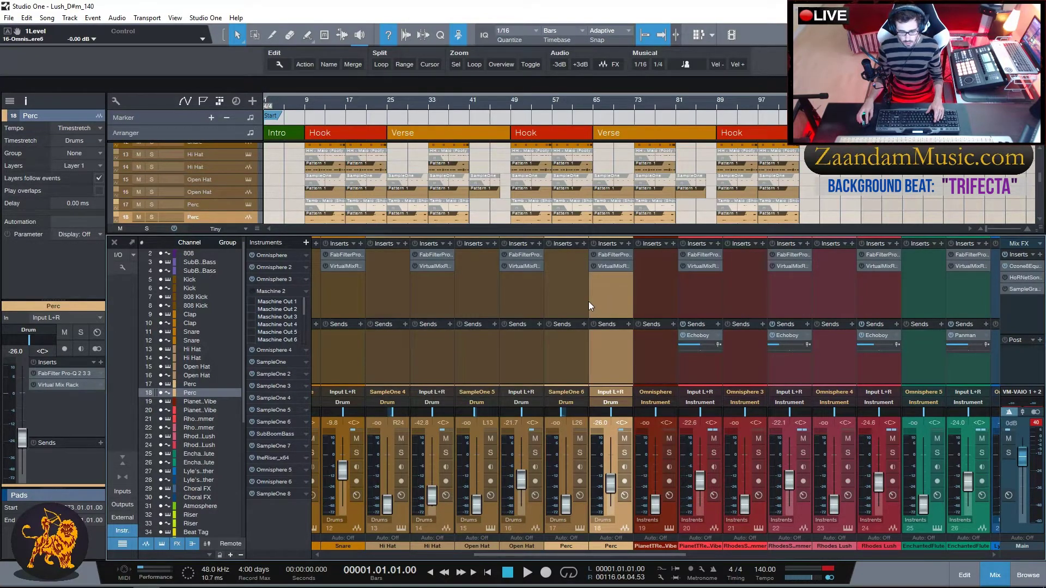
Select the Perc, Open Hat and Hi Hat instrument channels one after another and check how each is panned.
scroll(591, 303, "left", 1)
scroll(593, 302, "left", 2)
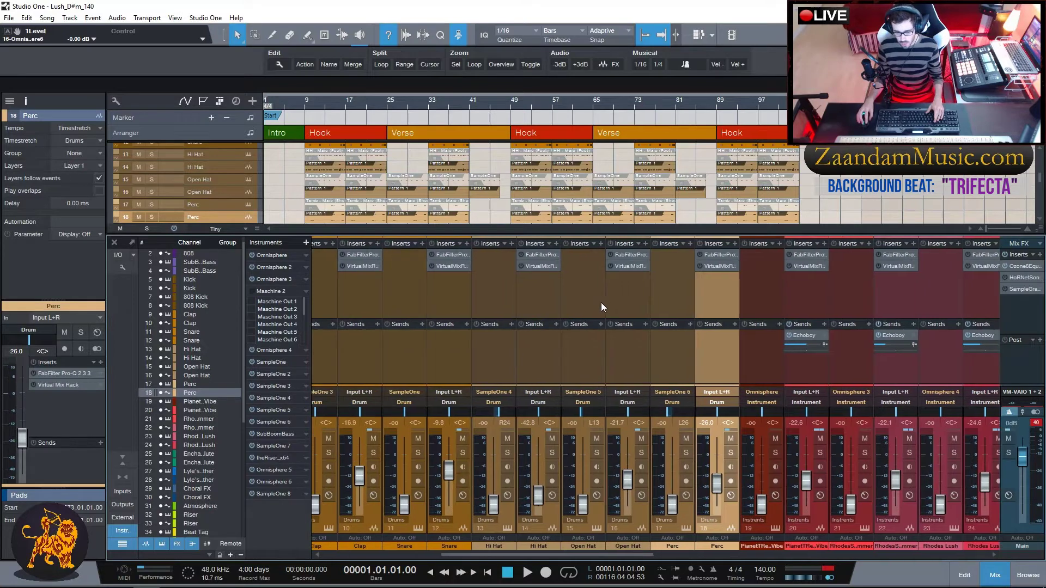
left_click(674, 297)
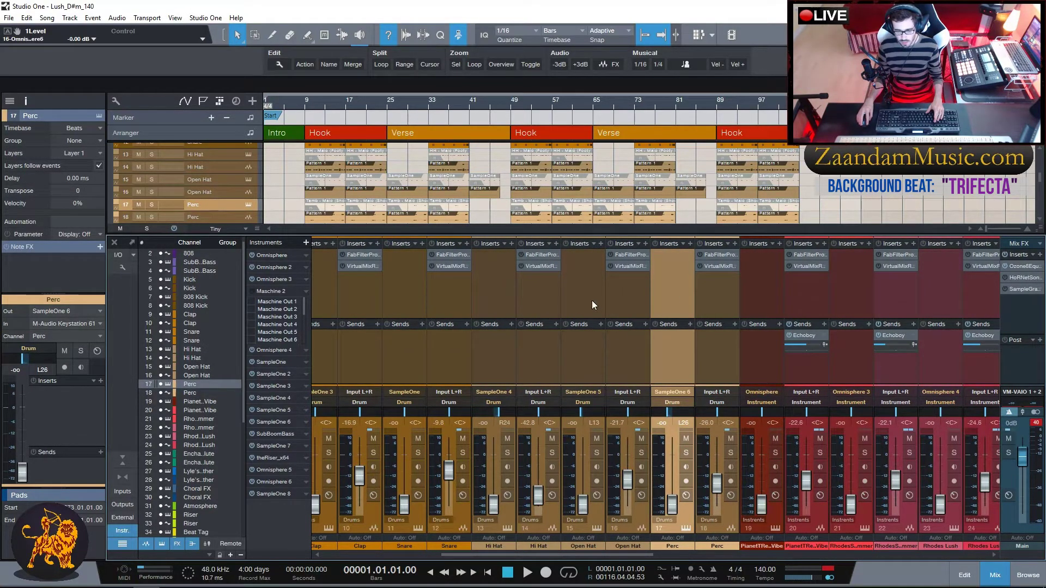
scroll(593, 300, "left", 2)
left_click(648, 291)
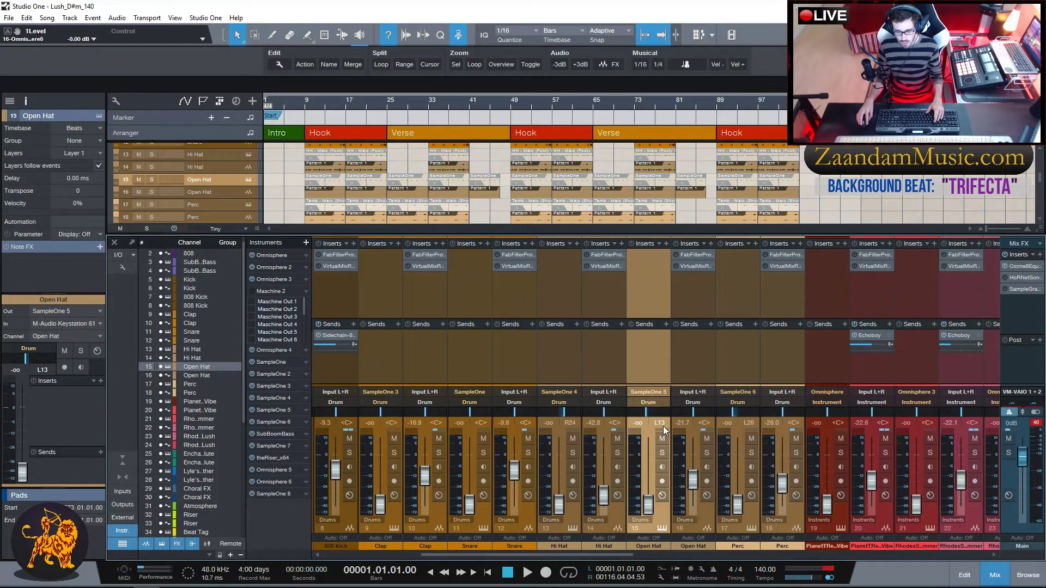
left_click(563, 293)
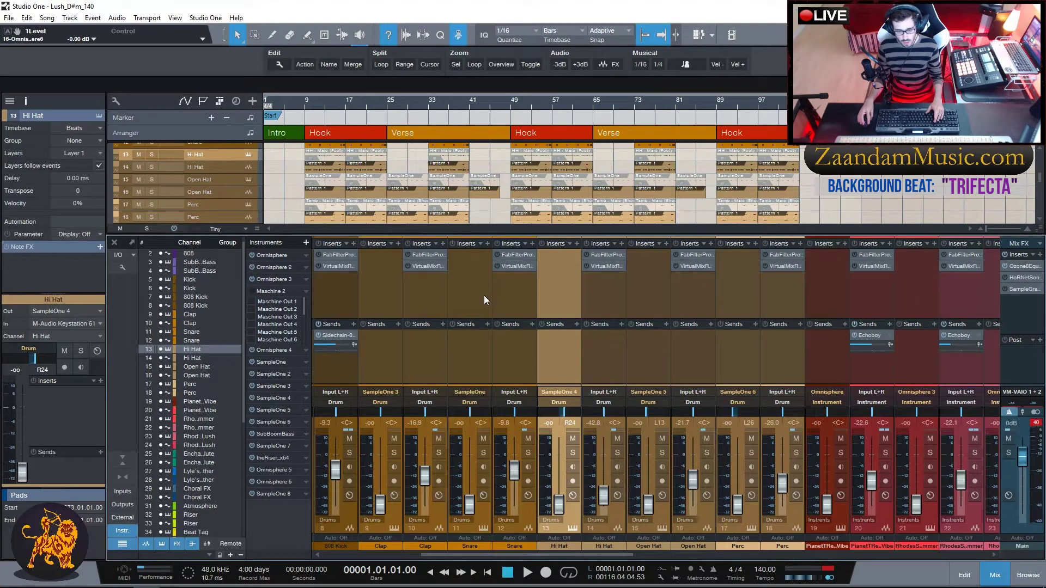
scroll(483, 300, "left", 1)
scroll(483, 296, "left", 2)
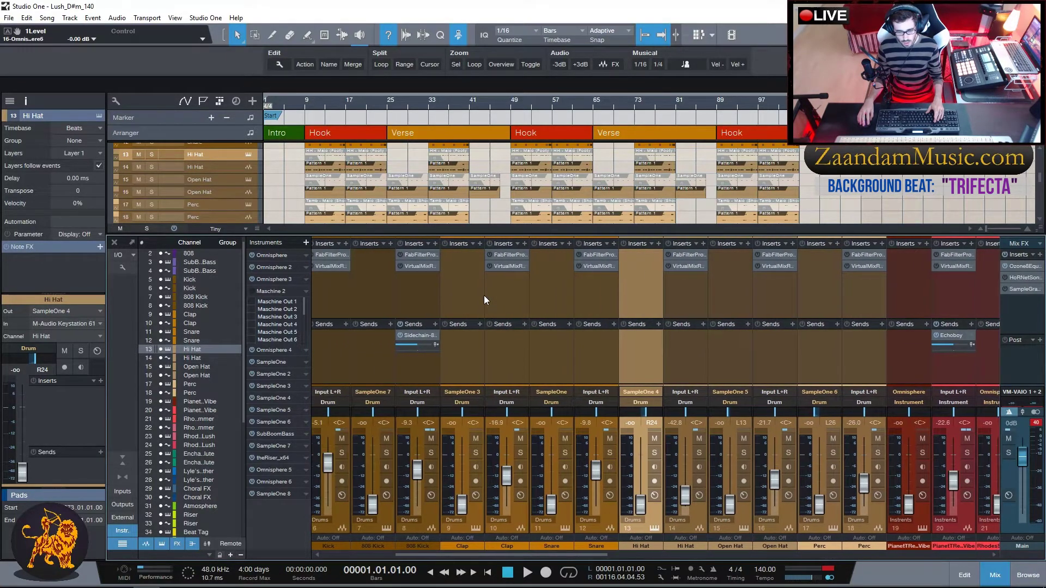
Select the Planet T Retro Vibe audio channel and examine its FabFilter Pro-Q 2 and Virtual Mix Rack settings, closing each plug-in window.
scroll(482, 295, "right", 4)
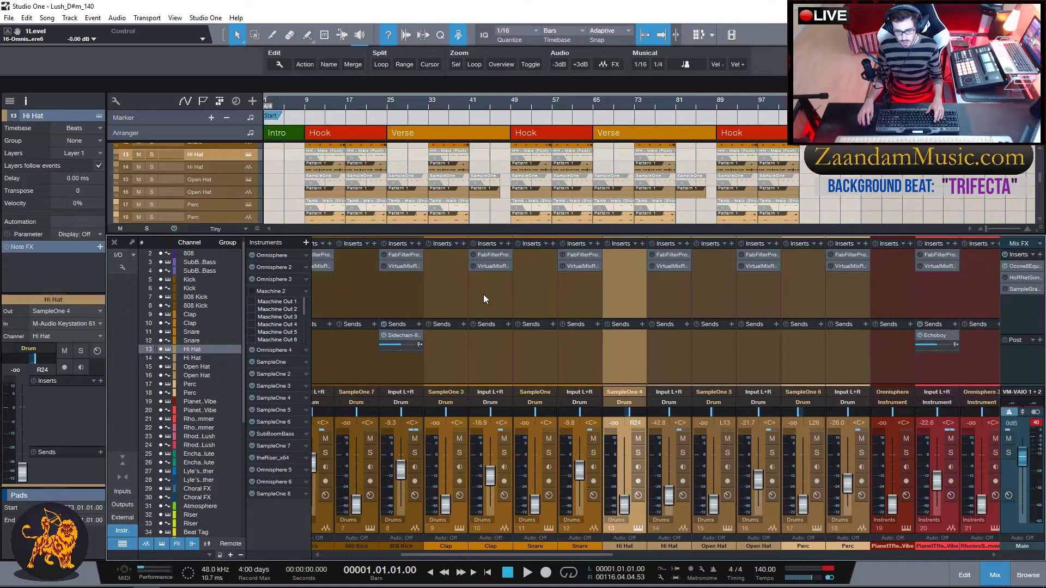
scroll(650, 299, "right", 7)
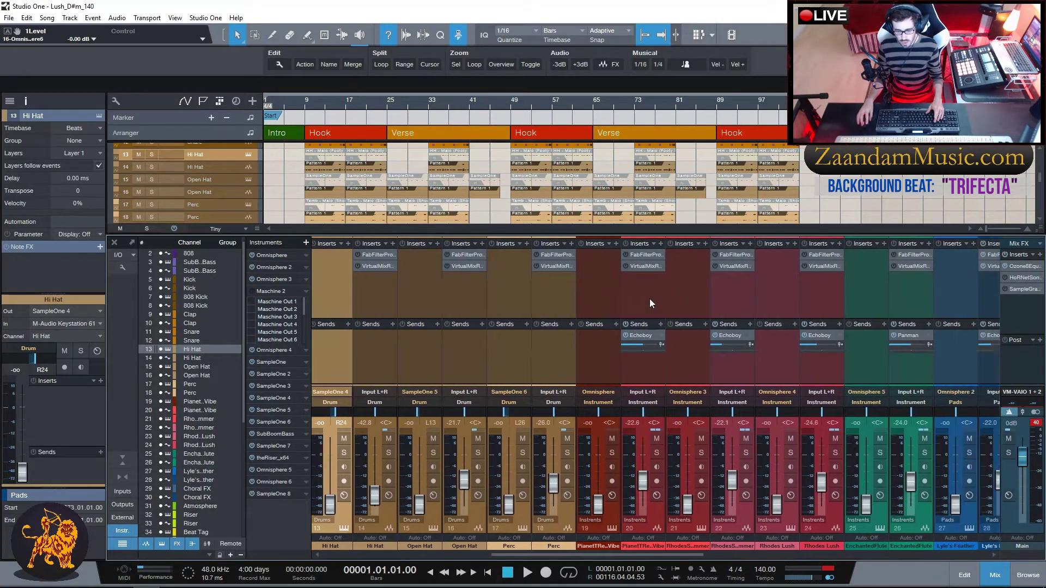
scroll(641, 300, "right", 3)
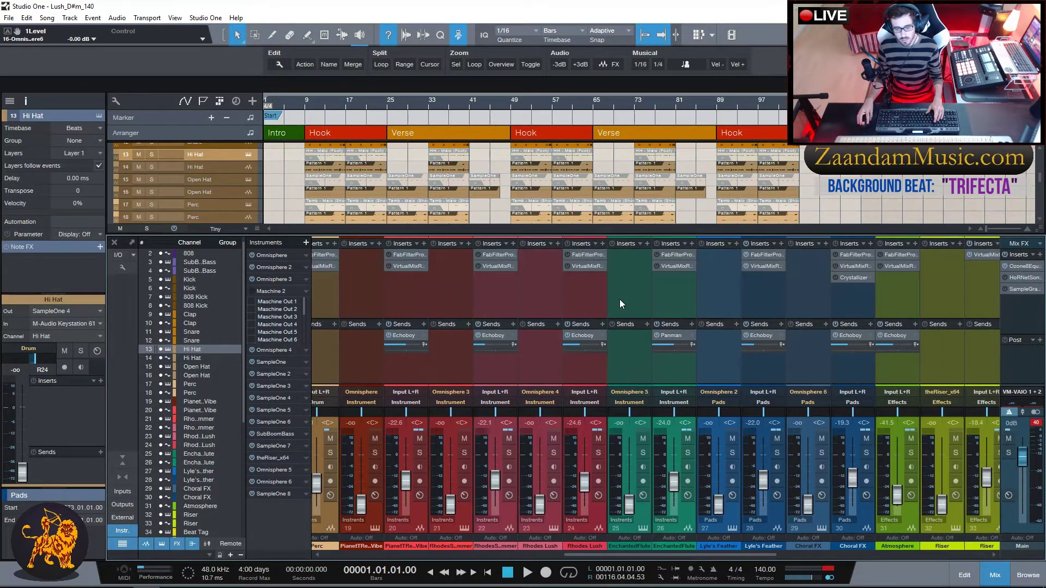
left_click(413, 292)
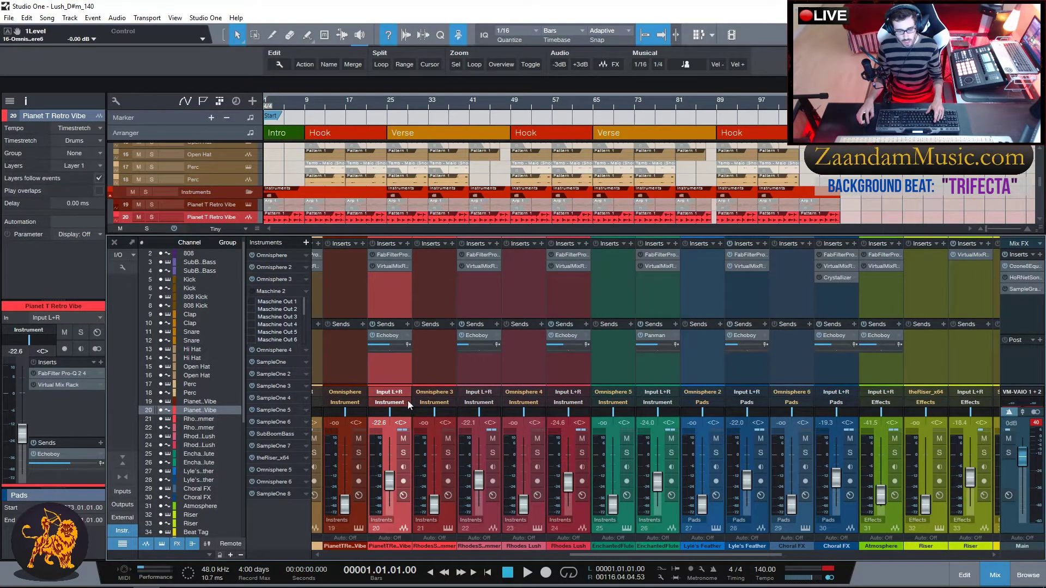
left_click(389, 254)
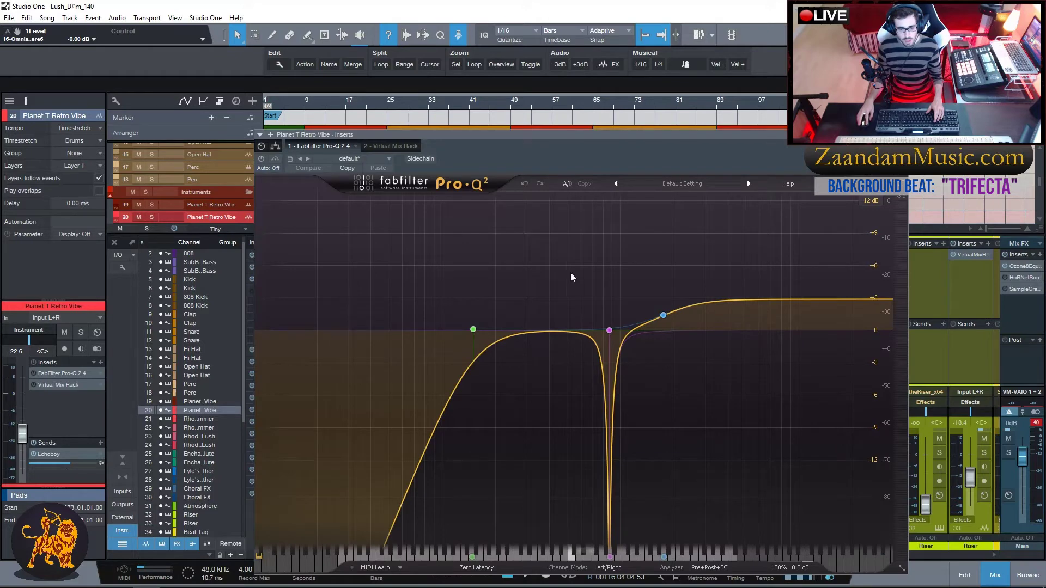
left_click_drag(497, 135, 416, 97)
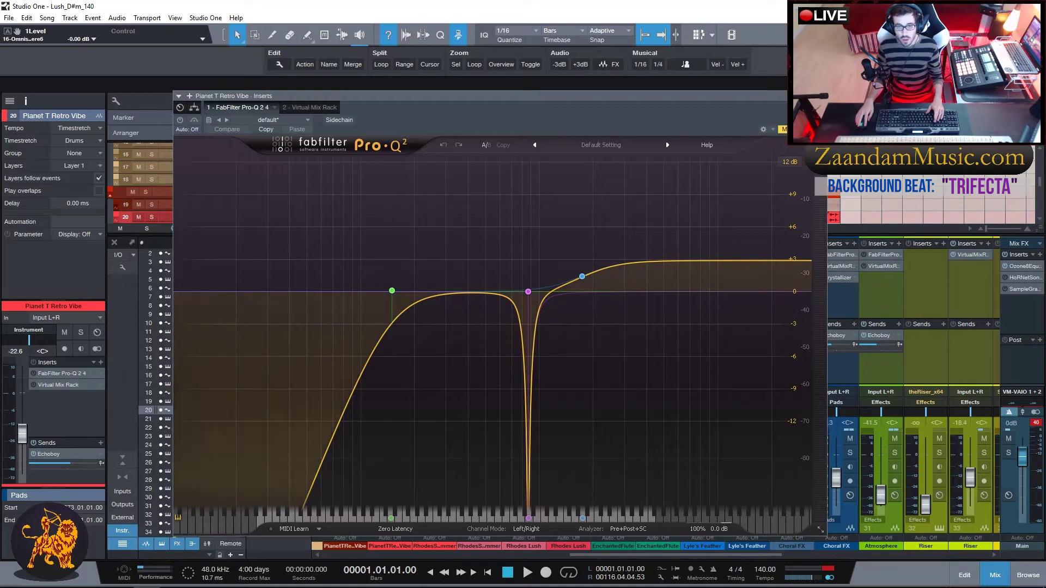
left_click(821, 96)
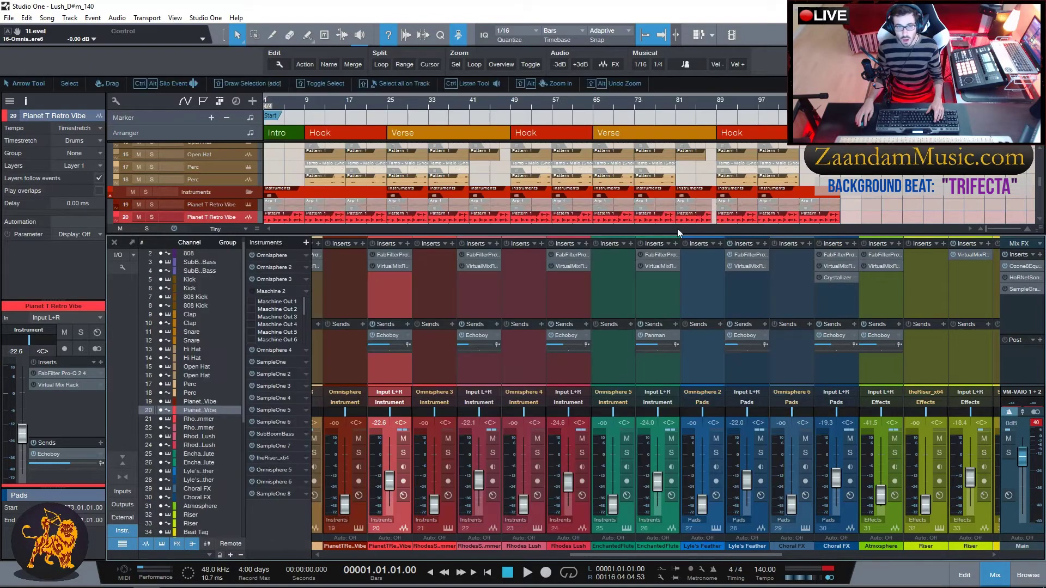
left_click(388, 267)
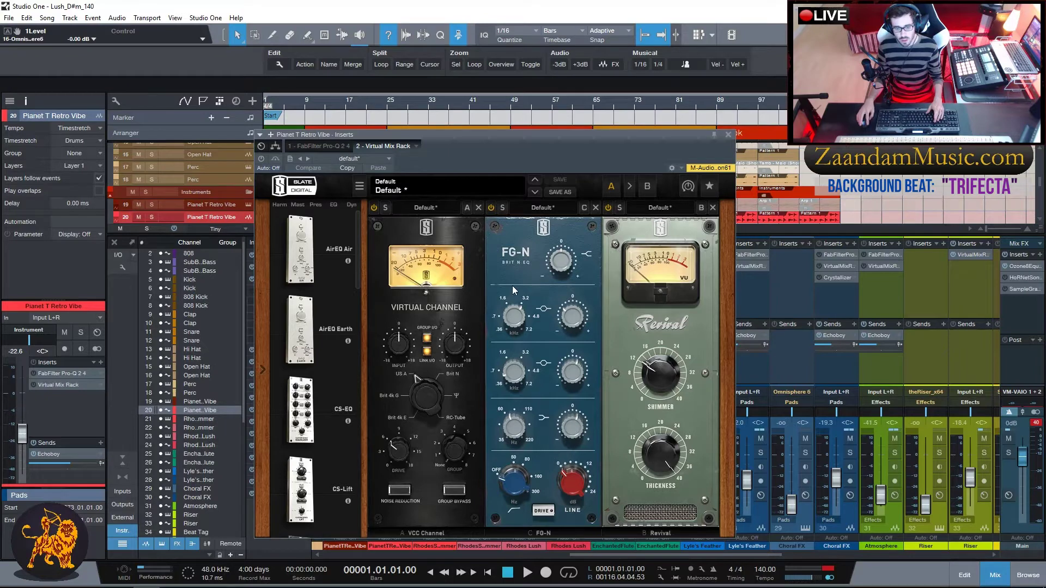
left_click(728, 134)
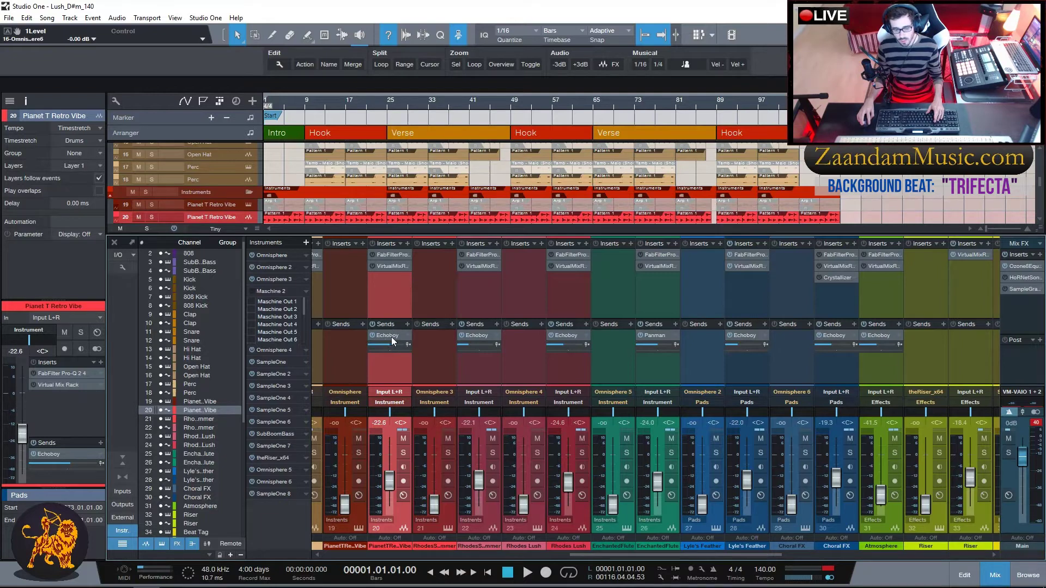
Select the Rhodes Shimmer audio channel and examine its FabFilter Pro-Q 2 and Virtual Mix Rack settings, closing each plug-in window.
left_click(475, 299)
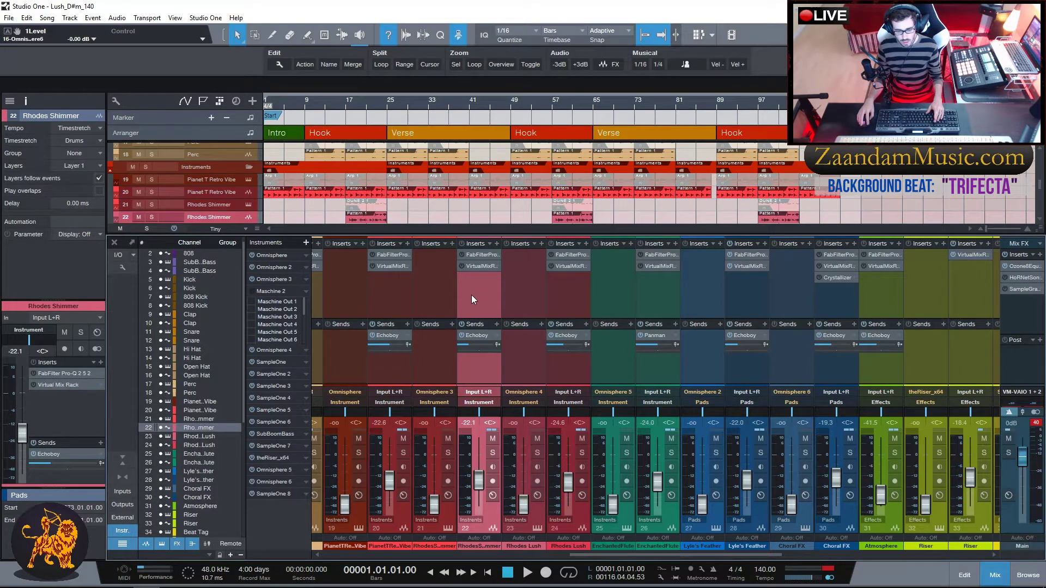
double_click(481, 256)
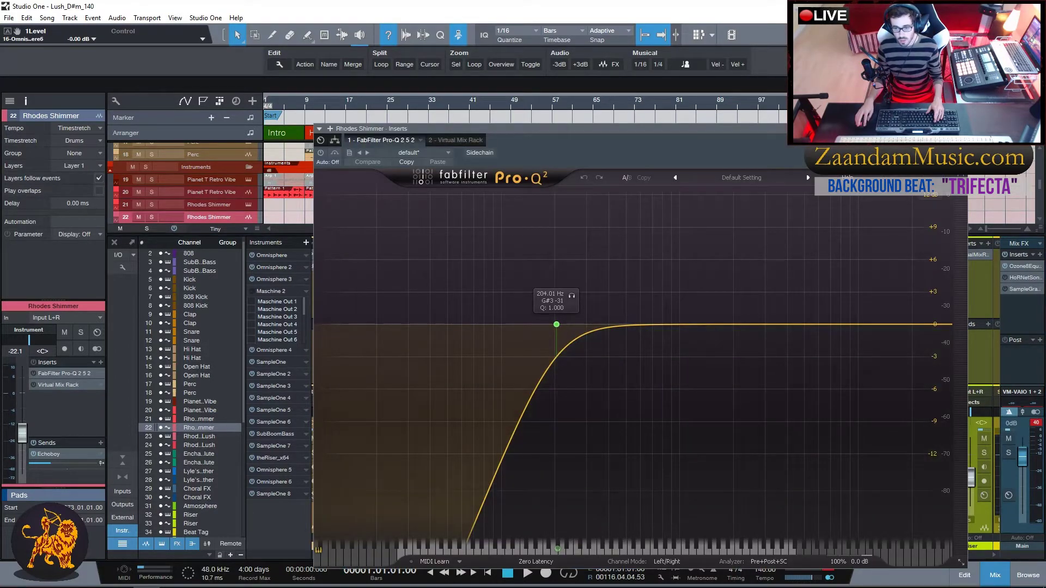
left_click(961, 129)
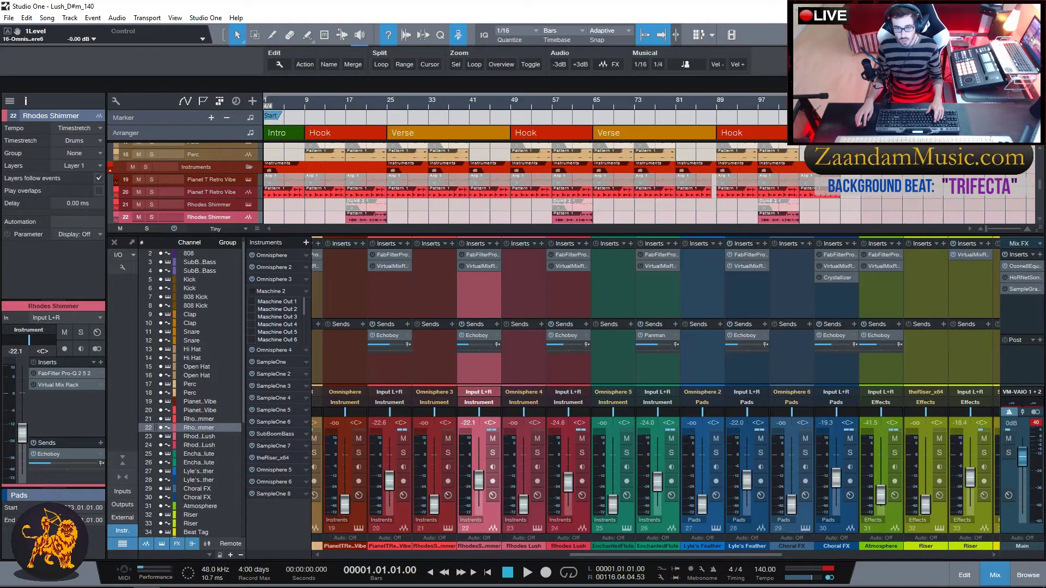
double_click(474, 270)
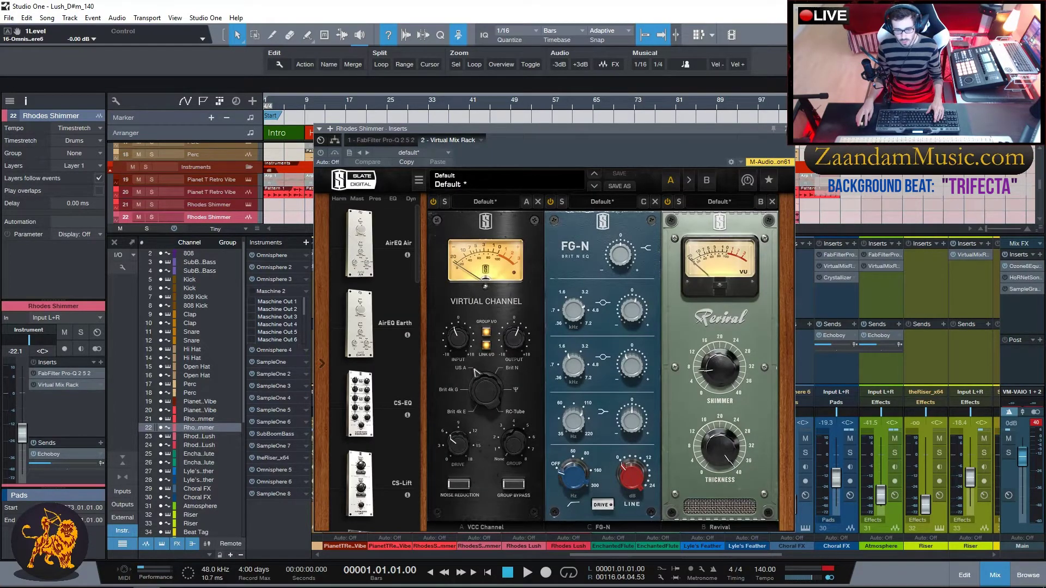
left_click(788, 129)
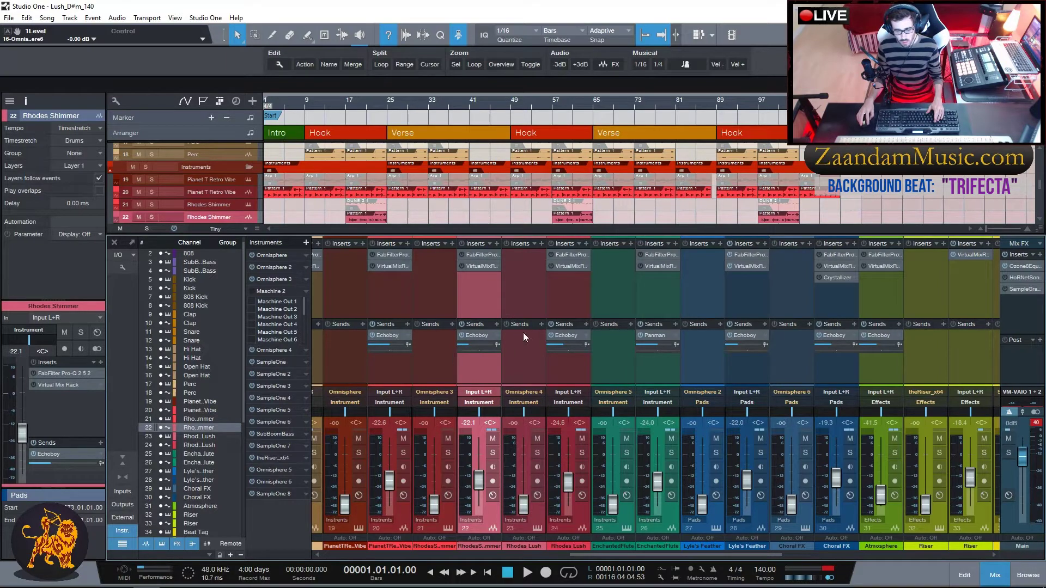
Select the Rhodes Lush audio channel and examine its FabFilter Pro-Q 2 and Virtual Mix Rack settings, closing each plug-in window.
scroll(512, 289, "right", 2)
scroll(508, 298, "right", 1)
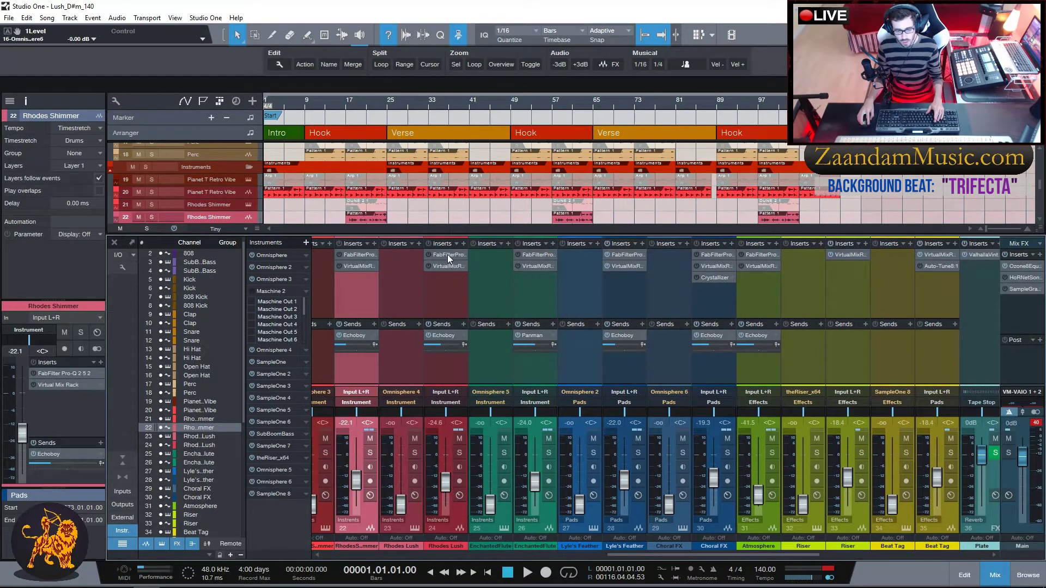
left_click(442, 287)
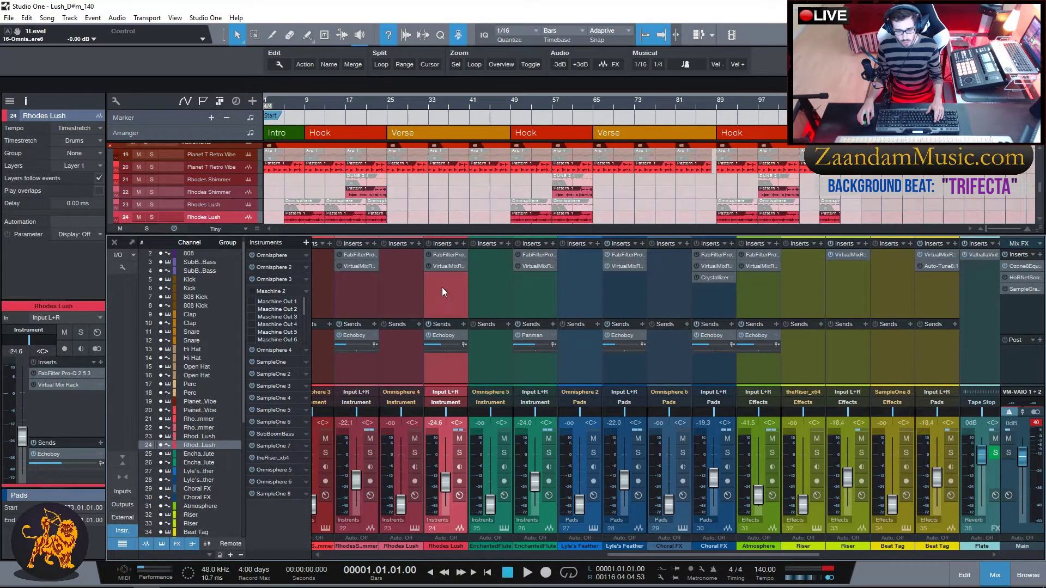
double_click(440, 254)
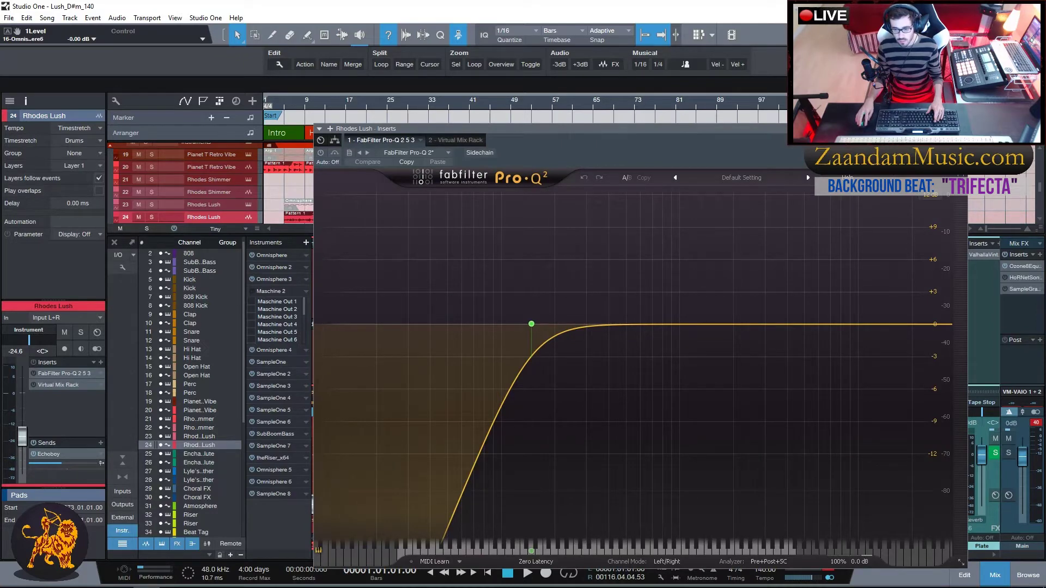
left_click(961, 129)
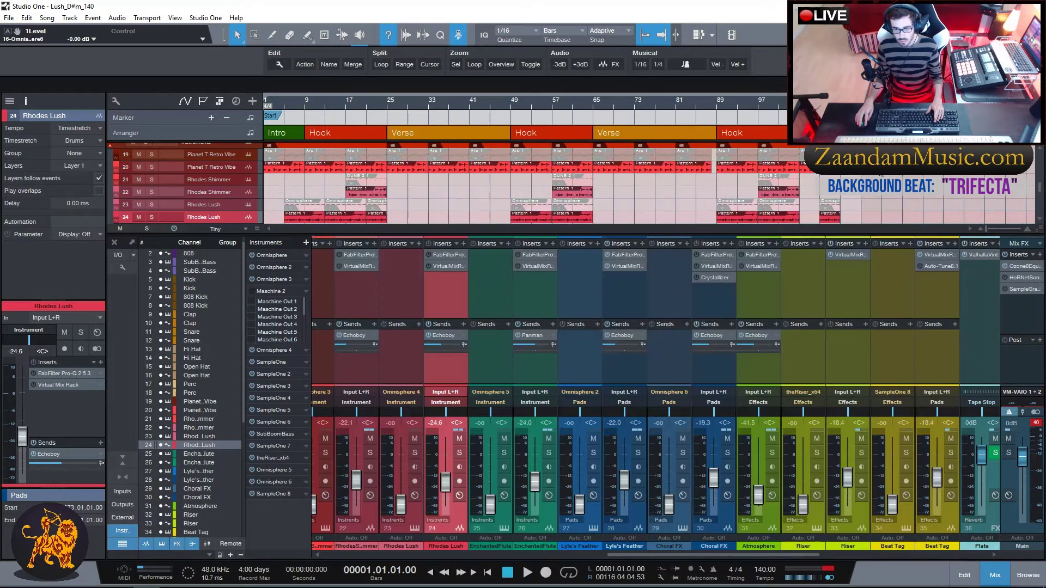
double_click(448, 266)
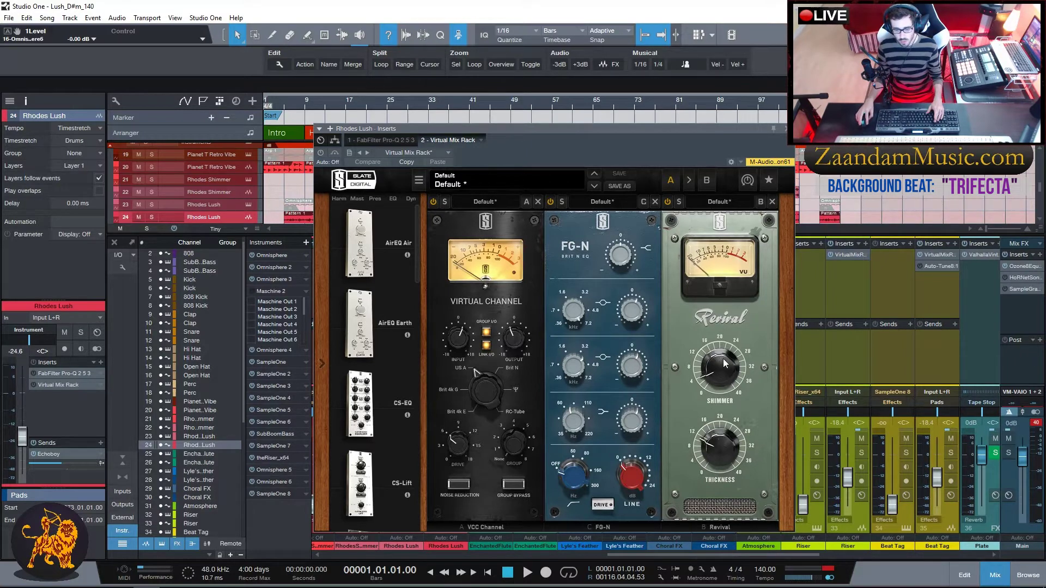
left_click(786, 129)
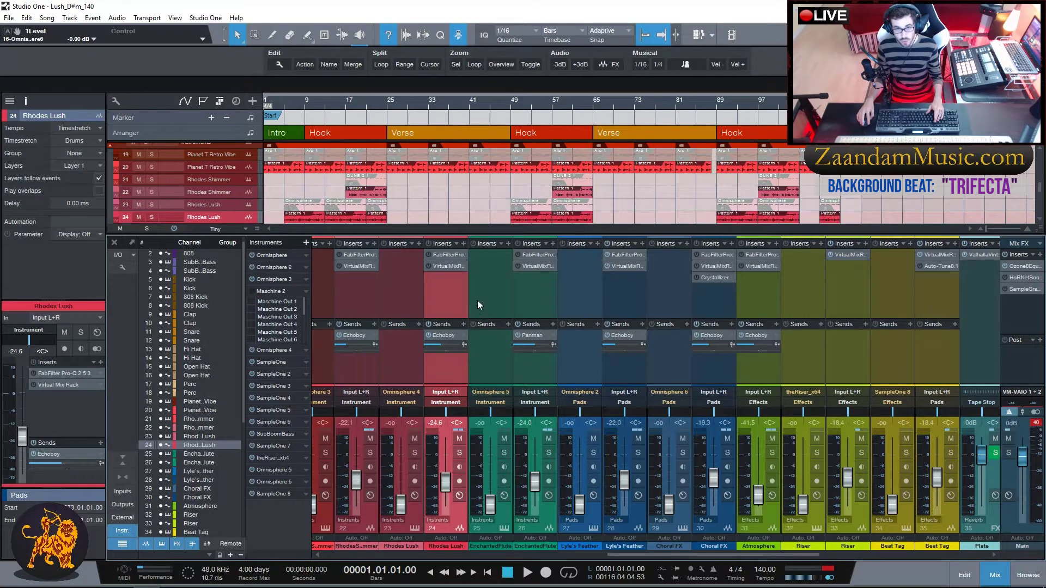
Select the Enchanted Flute audio channel, examine its FabFilter Pro-Q 2 curve and close the plug-in window.
scroll(492, 296, "right", 1)
scroll(462, 296, "right", 1)
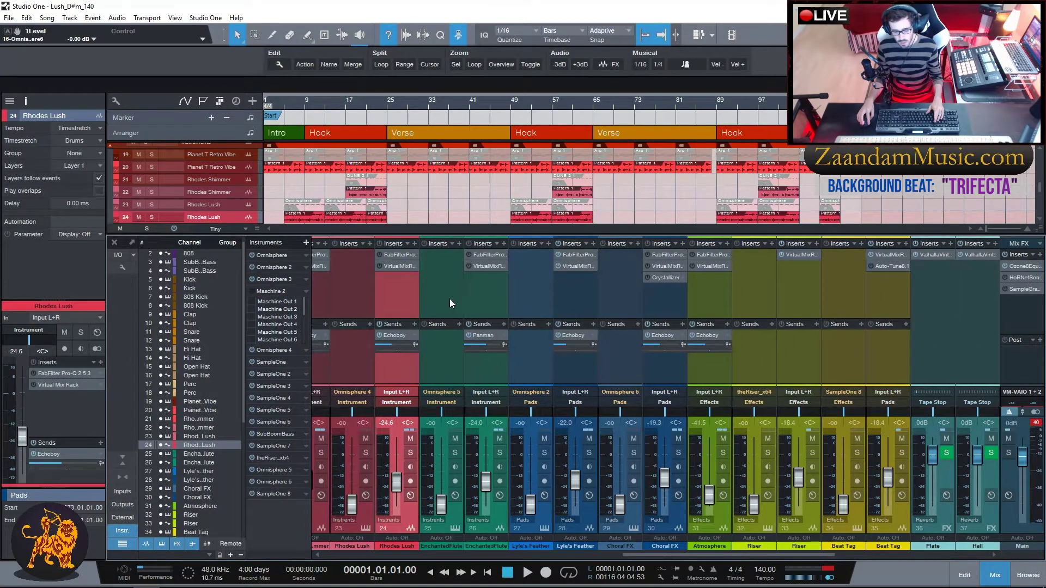
scroll(450, 298, "right", 1)
left_click(461, 297)
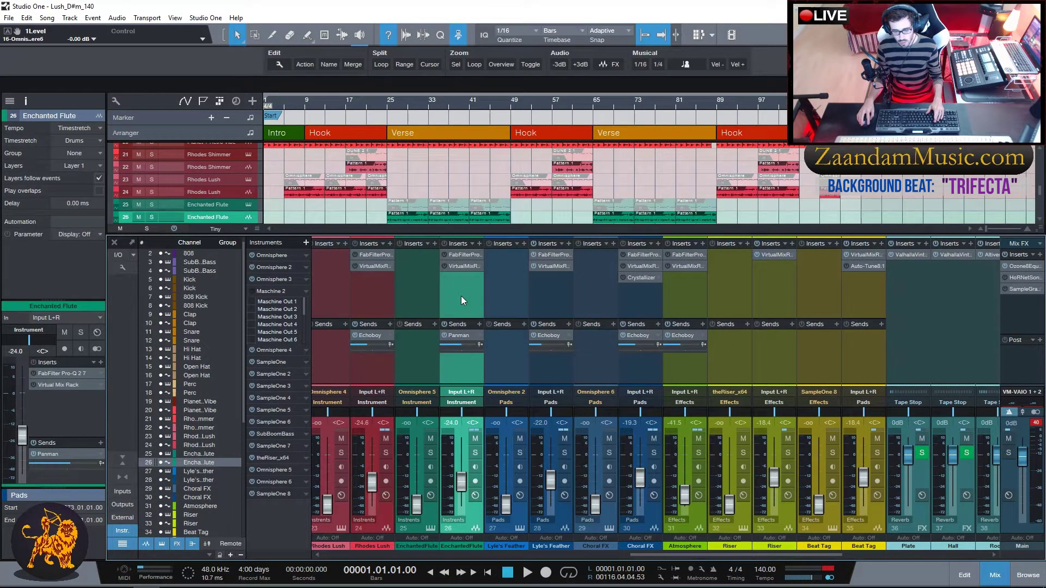
left_click(464, 255)
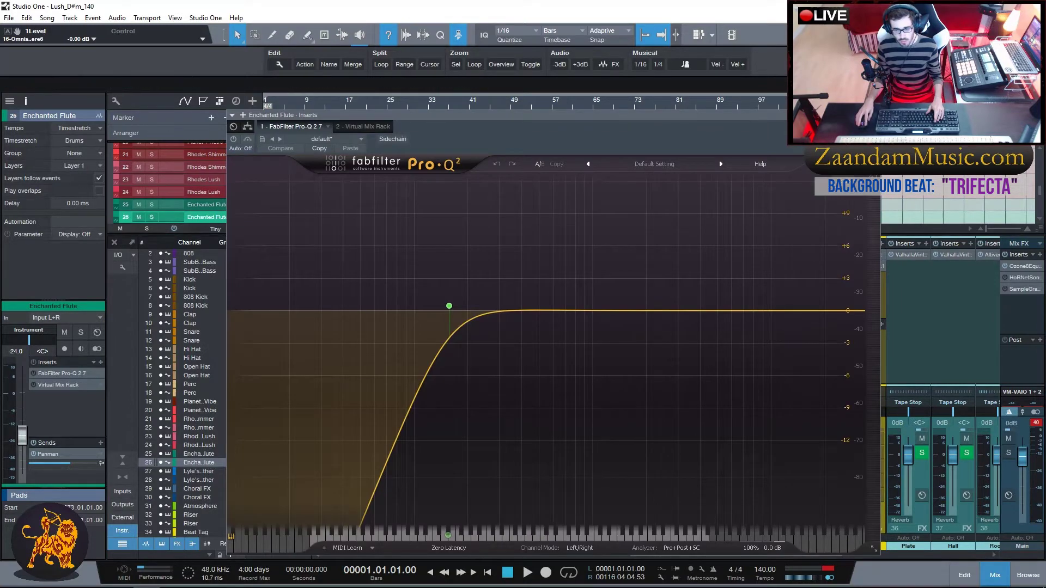
left_click(874, 115)
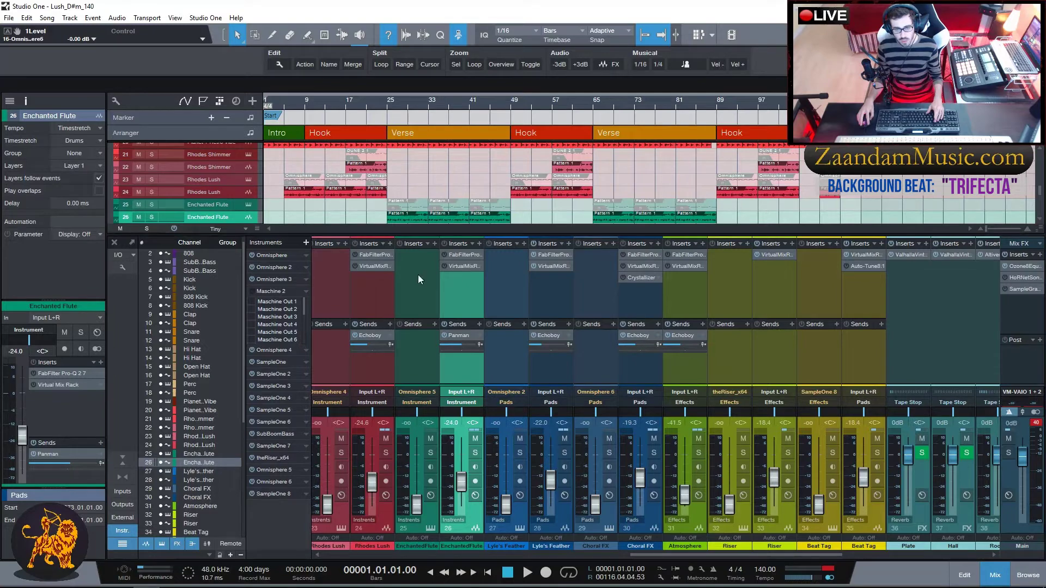
Examine the Virtual Mix Rack settings on the Enchanted Flute audio channel and close the plug-in window.
left_click(464, 266)
left_click_drag(605, 128, 638, 109)
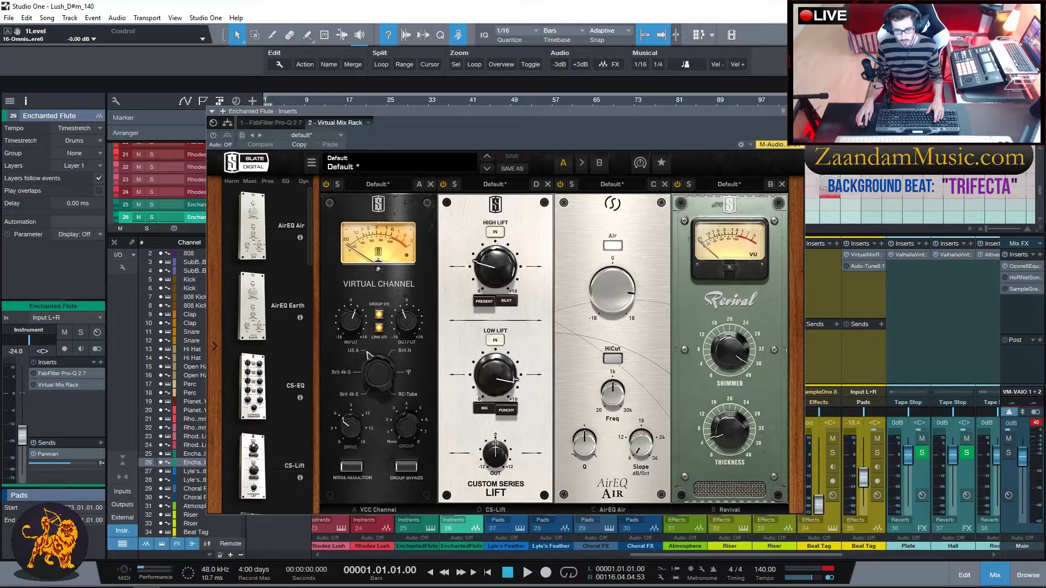
left_click(796, 111)
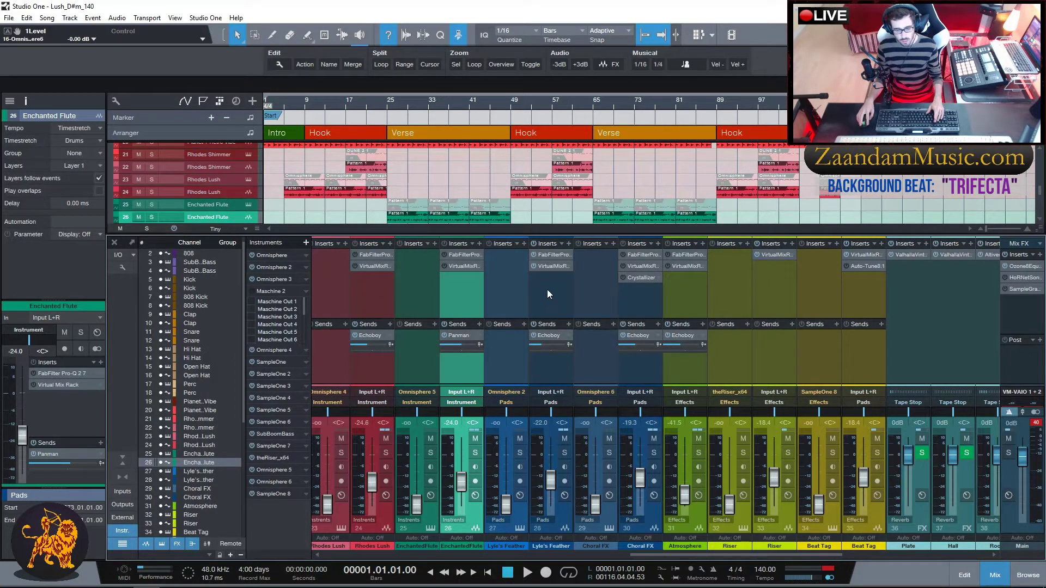
Select the Lyle's Feather audio channel and examine its FabFilter Pro-Q 2 and Virtual Mix Rack settings, closing each plug-in window.
scroll(505, 292, "right", 3)
left_click(479, 295)
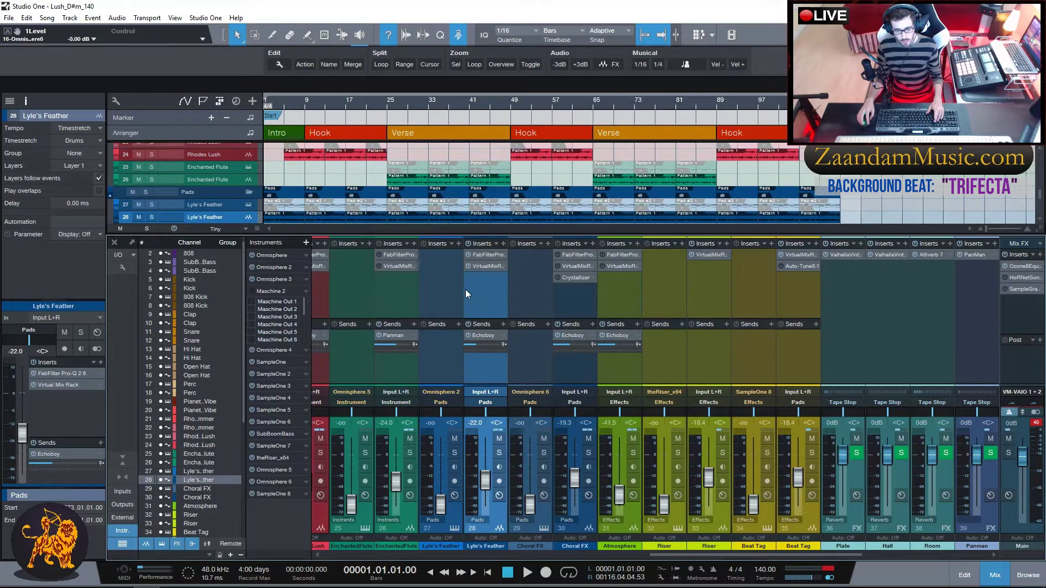
scroll(440, 289, "right", 1)
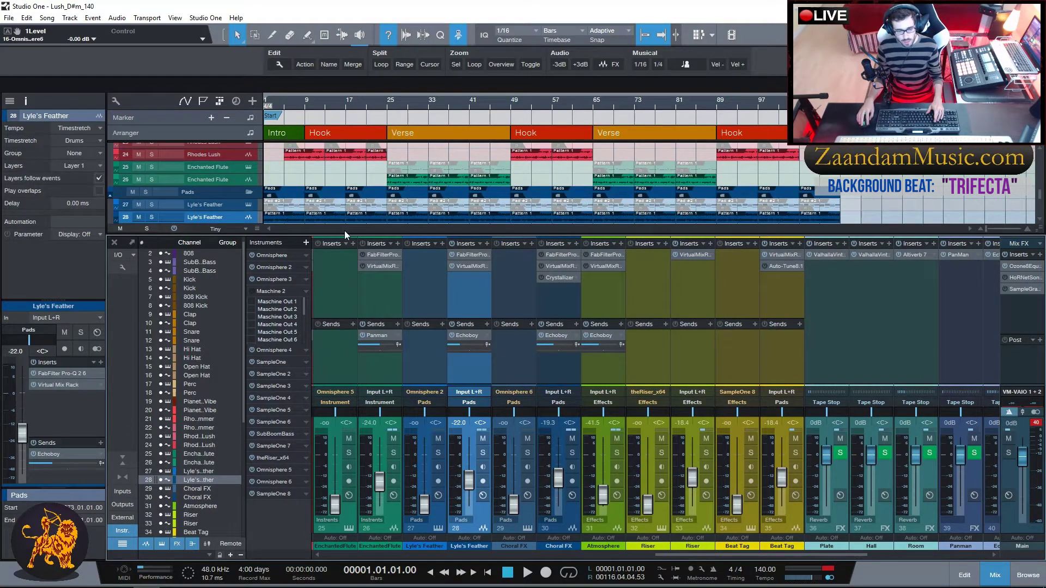
left_click(471, 255)
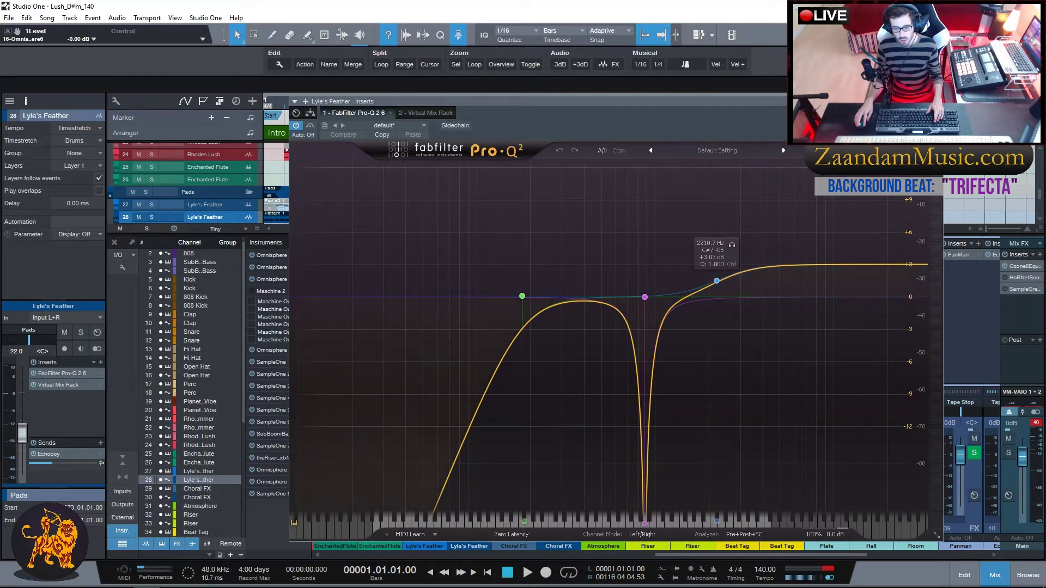
left_click(937, 101)
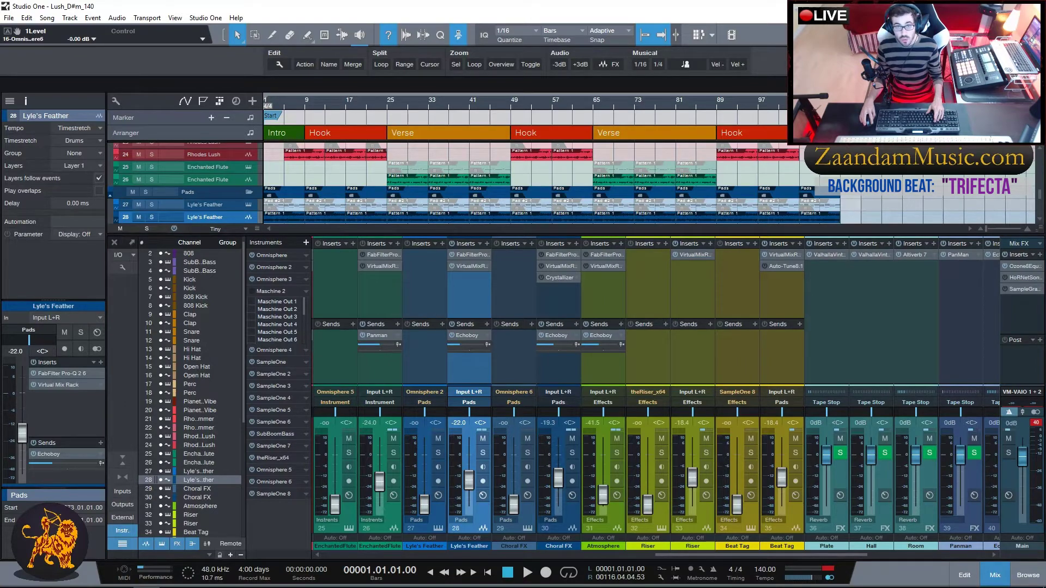
left_click(472, 266)
left_click_drag(445, 132, 471, 126)
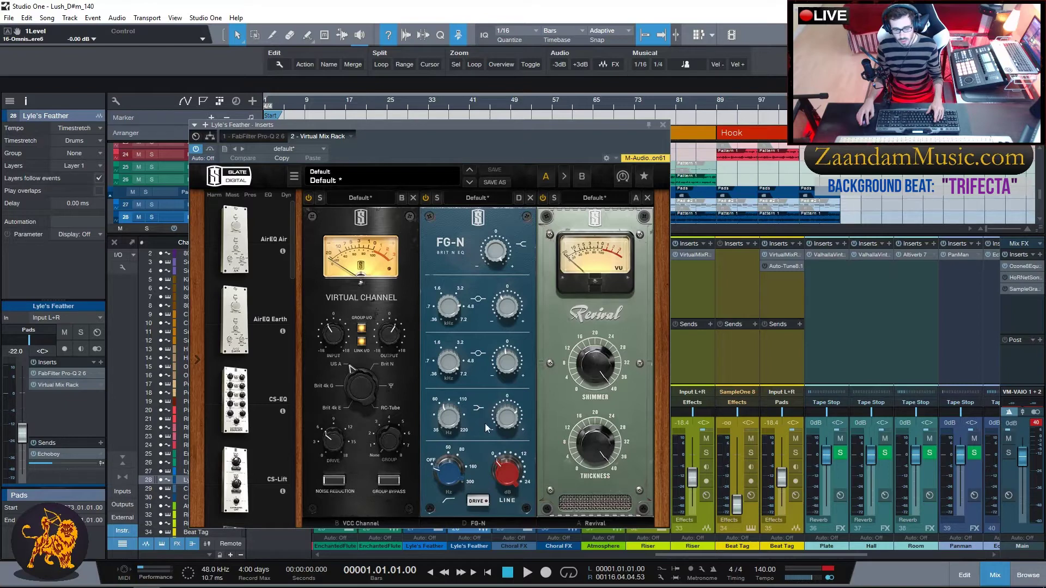
left_click(663, 125)
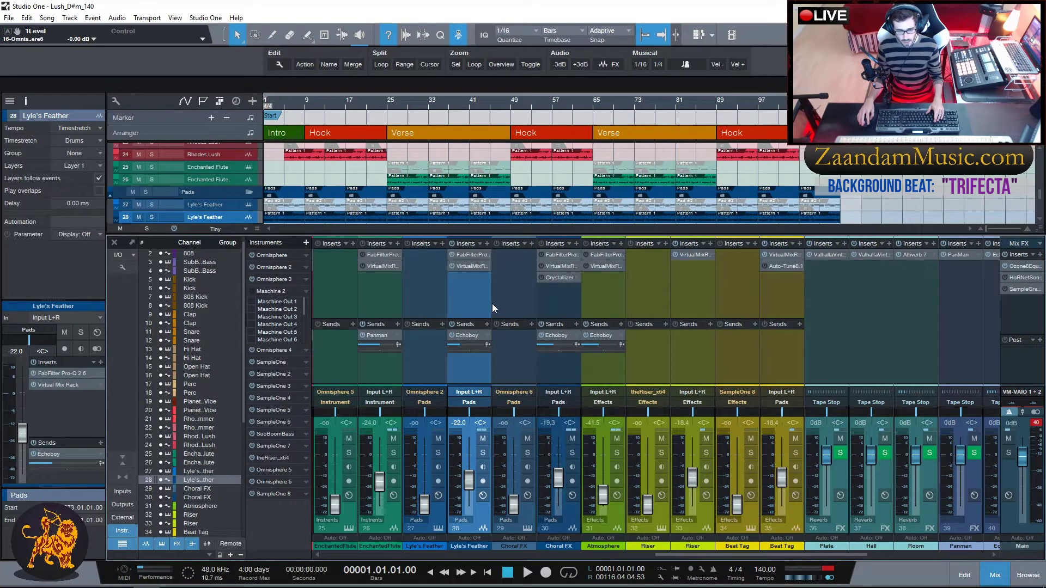
Select the Choral FX audio channel and examine its FabFilter Pro-Q 2, Virtual Mix Rack and Crystallizer settings, closing each plug-in window.
scroll(504, 309, "right", 1)
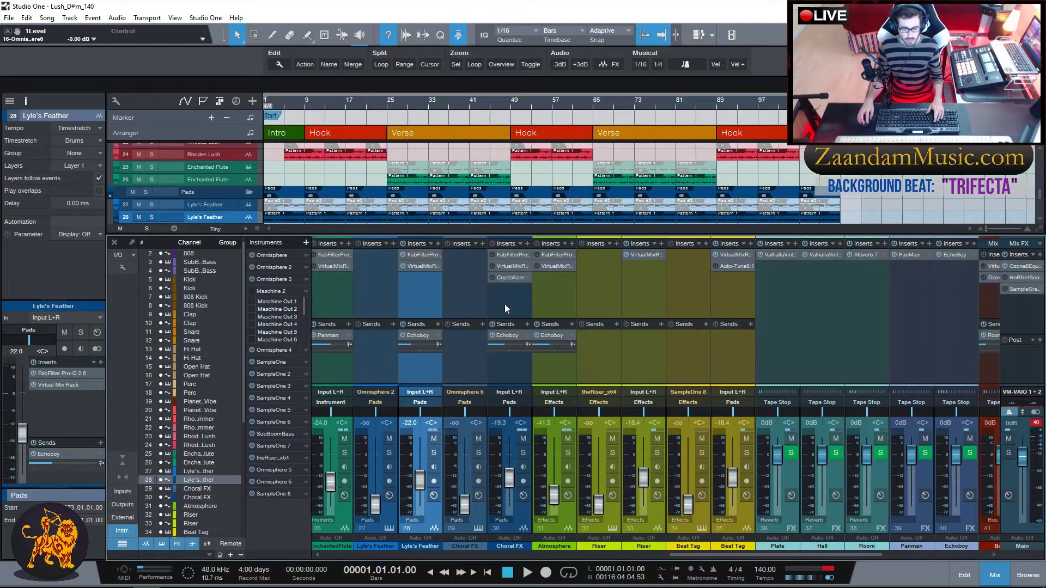
scroll(505, 304, "right", 1)
left_click(475, 300)
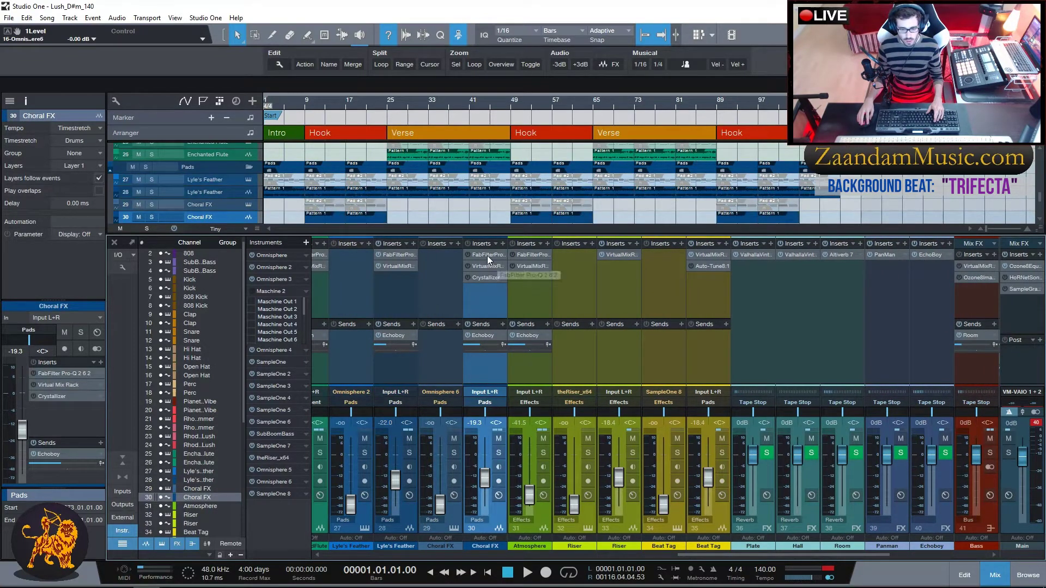
left_click(485, 255)
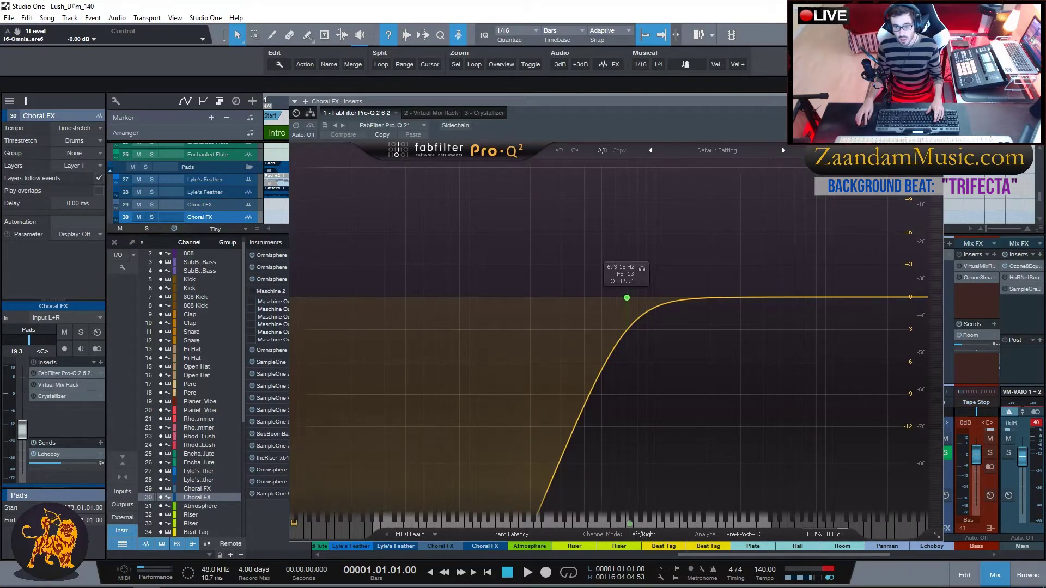
left_click(937, 102)
left_click(488, 265)
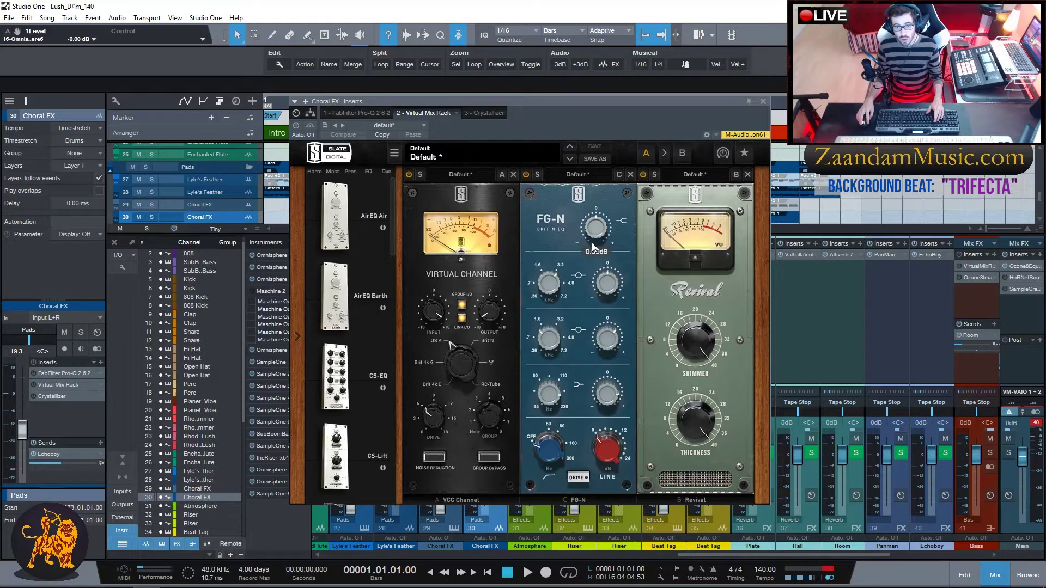
left_click(763, 102)
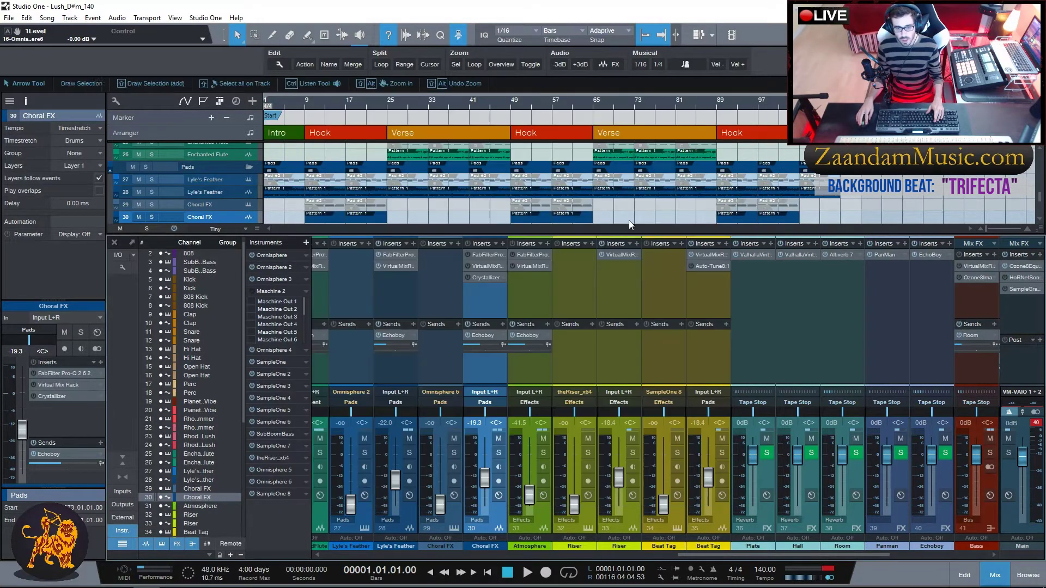
left_click(485, 278)
left_click_drag(489, 178, 482, 180)
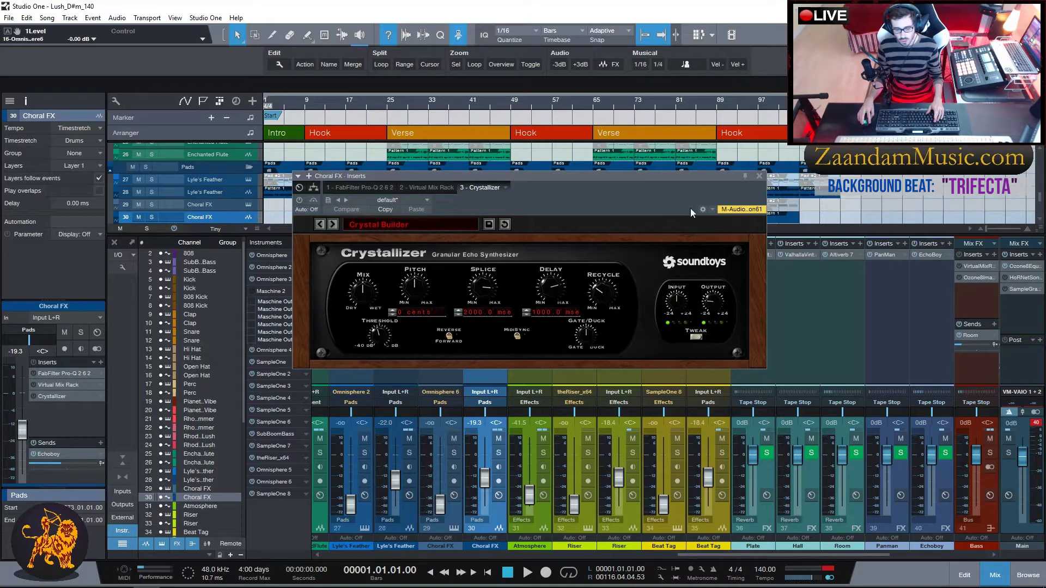
left_click(760, 176)
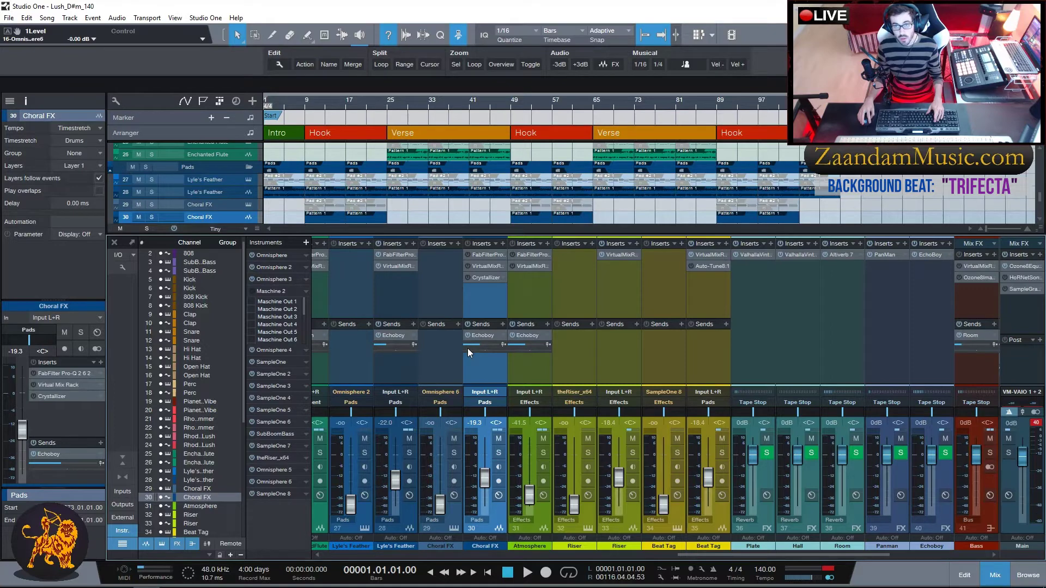
Select the Atmosphere channel and examine its FabFilter Pro-Q 2 and Virtual Mix Rack settings, closing each plug-in window.
left_click(532, 296)
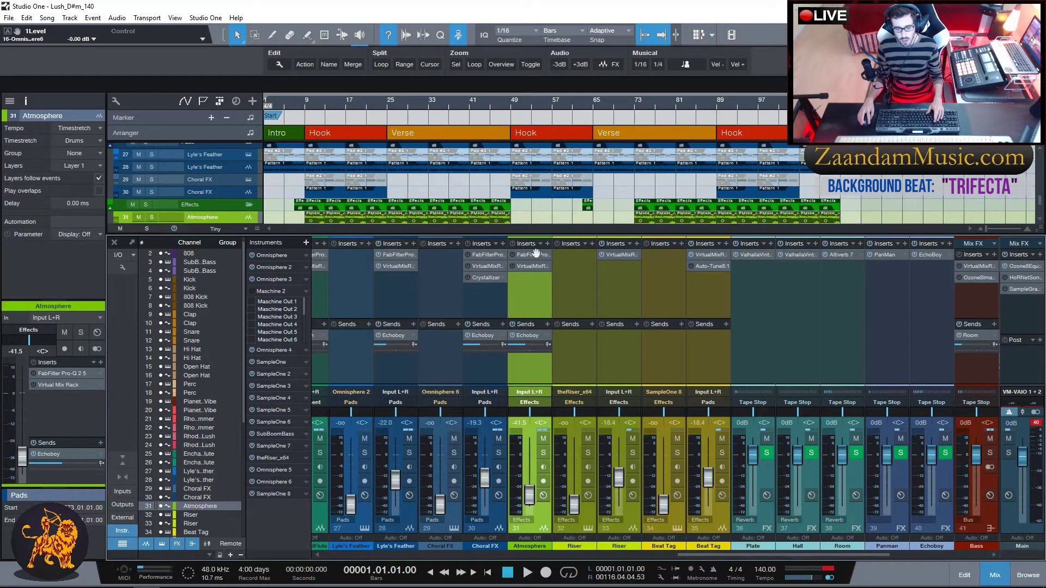
left_click(531, 254)
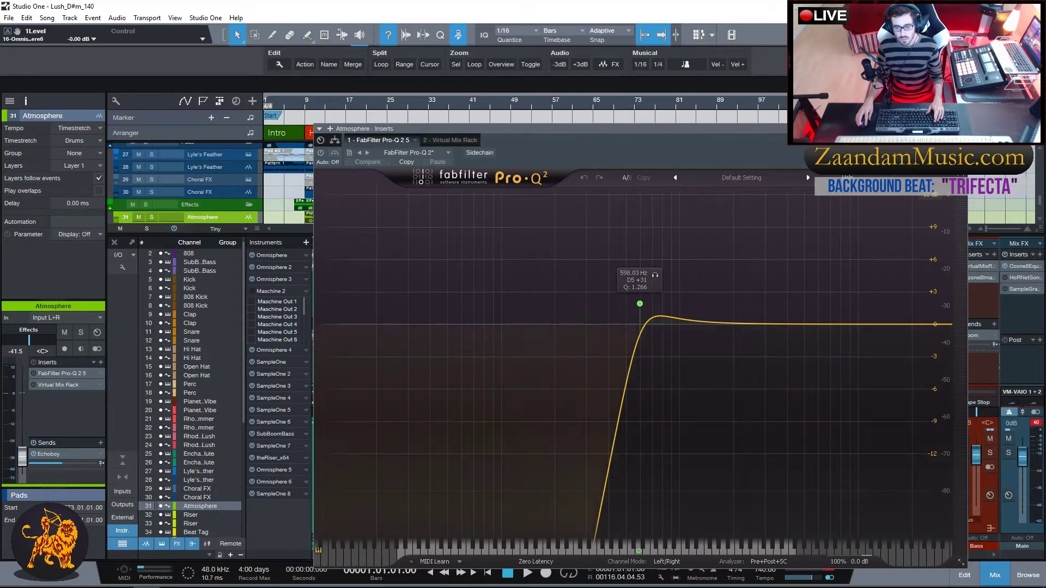
left_click(961, 129)
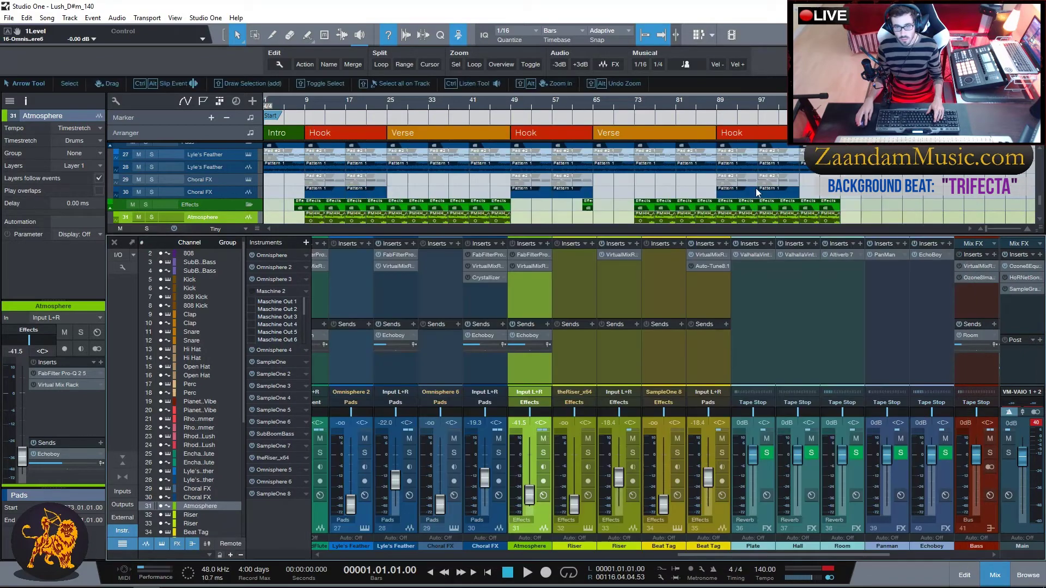
left_click(528, 267)
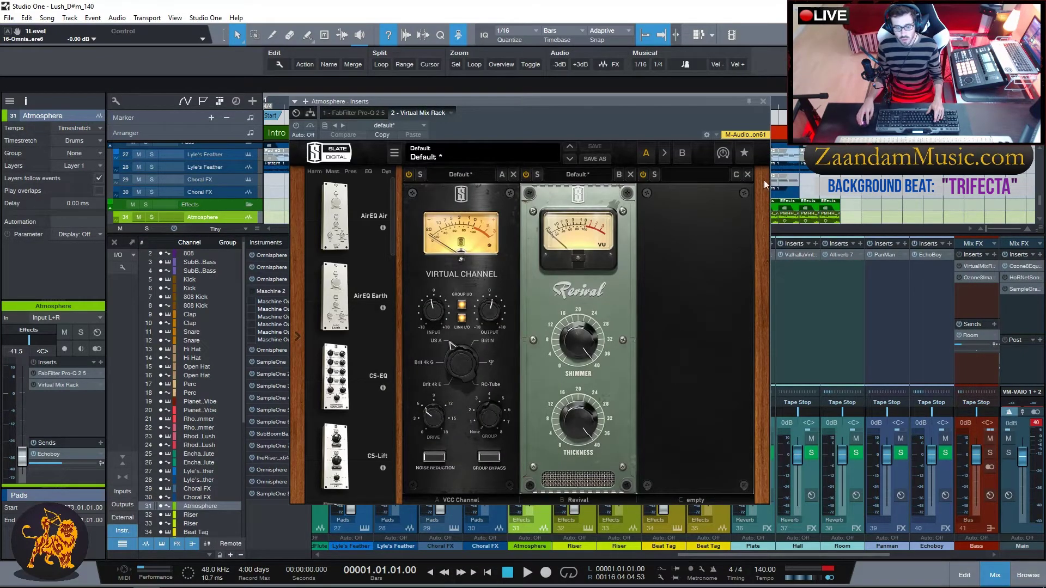
left_click(763, 102)
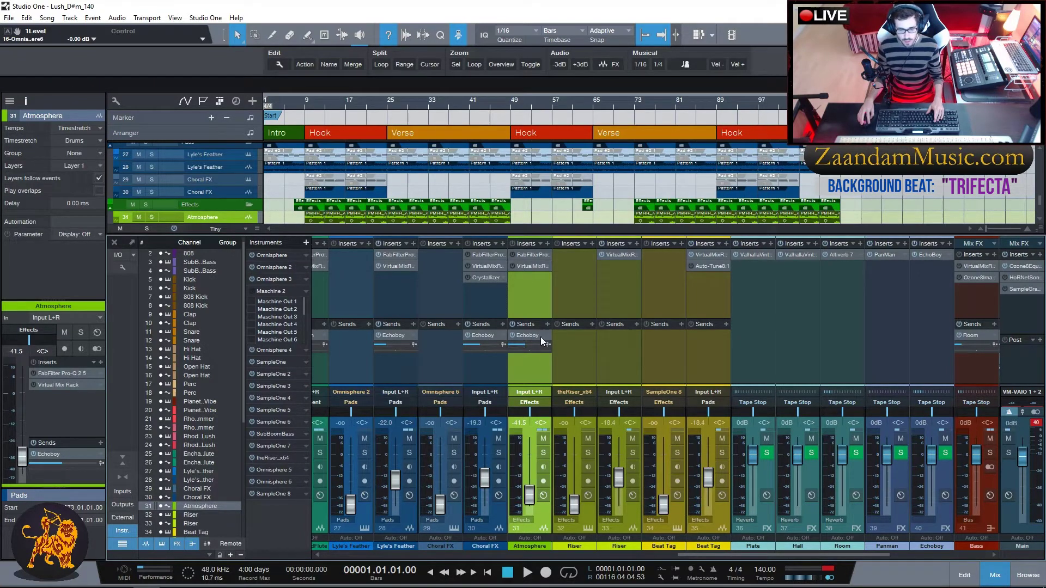
Examine the Virtual Mix Rack settings on the Riser audio channel and close the plug-in window.
scroll(564, 299, "right", 3)
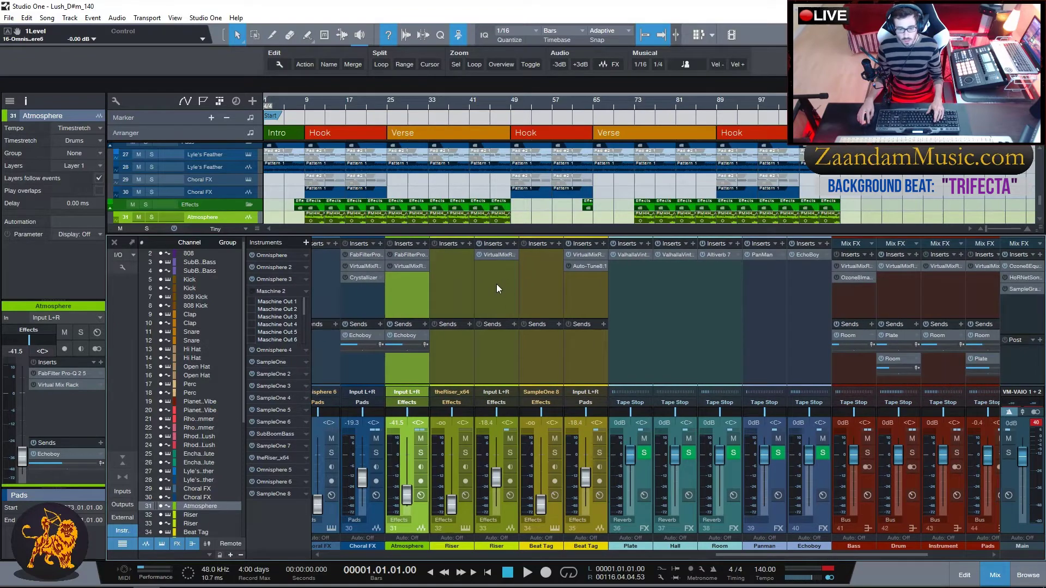
left_click(494, 253)
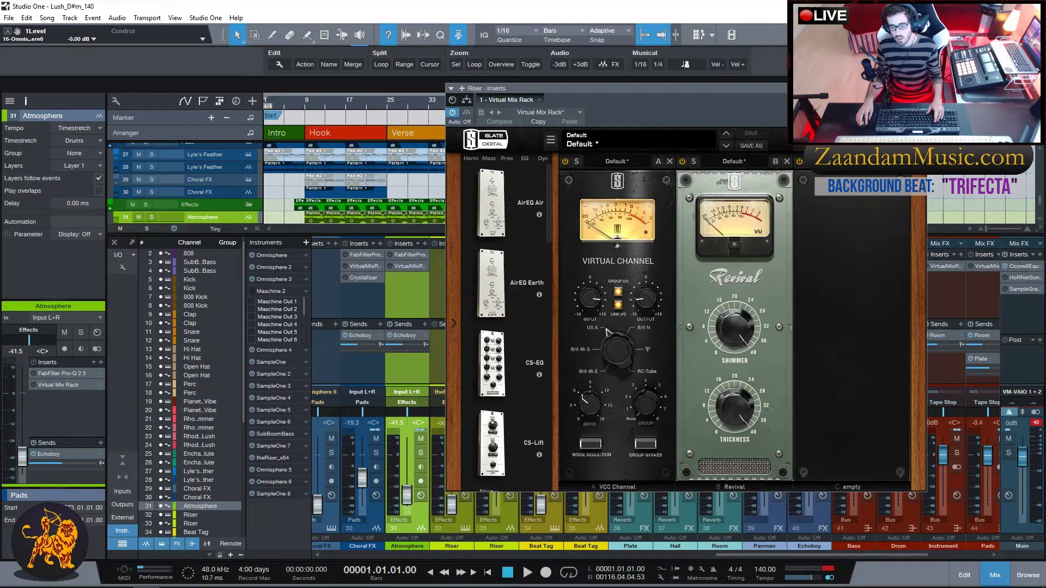
key("Escape")
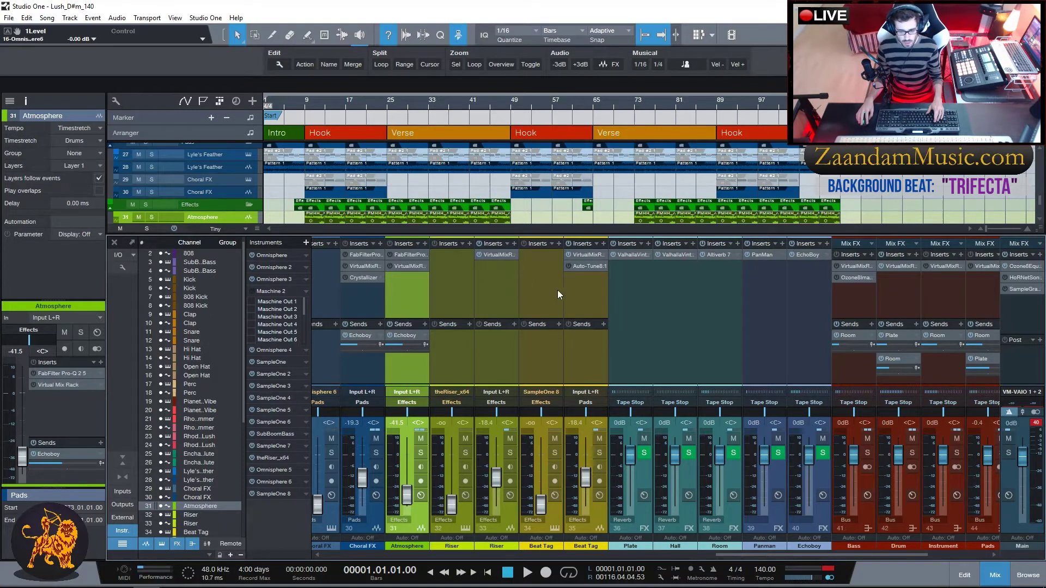
Select the Beat Tag audio channel and examine its Virtual Mix Rack and Auto-Tune 8.1 settings, closing each plug-in window.
left_click(581, 294)
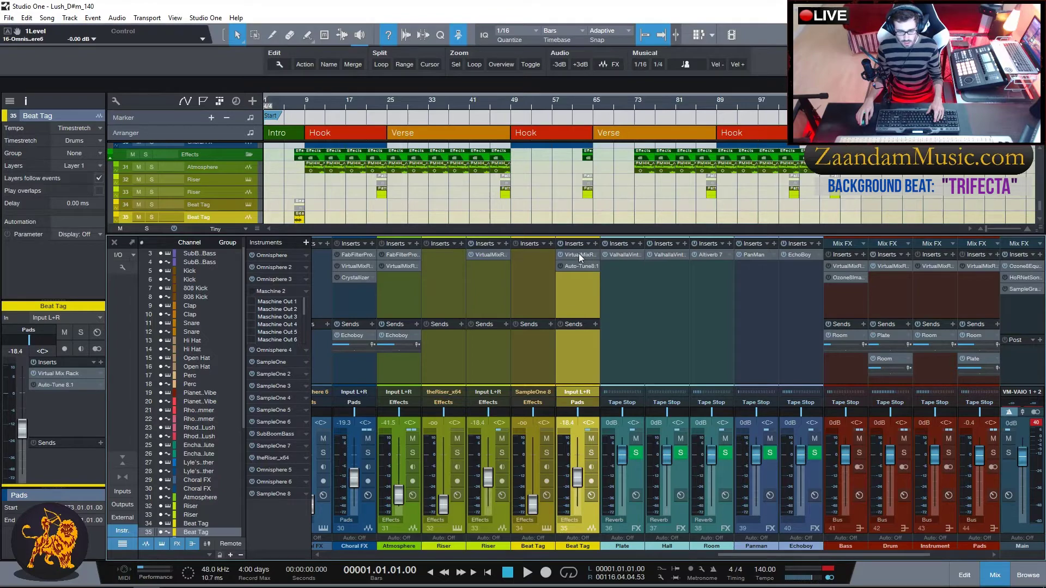
left_click(579, 255)
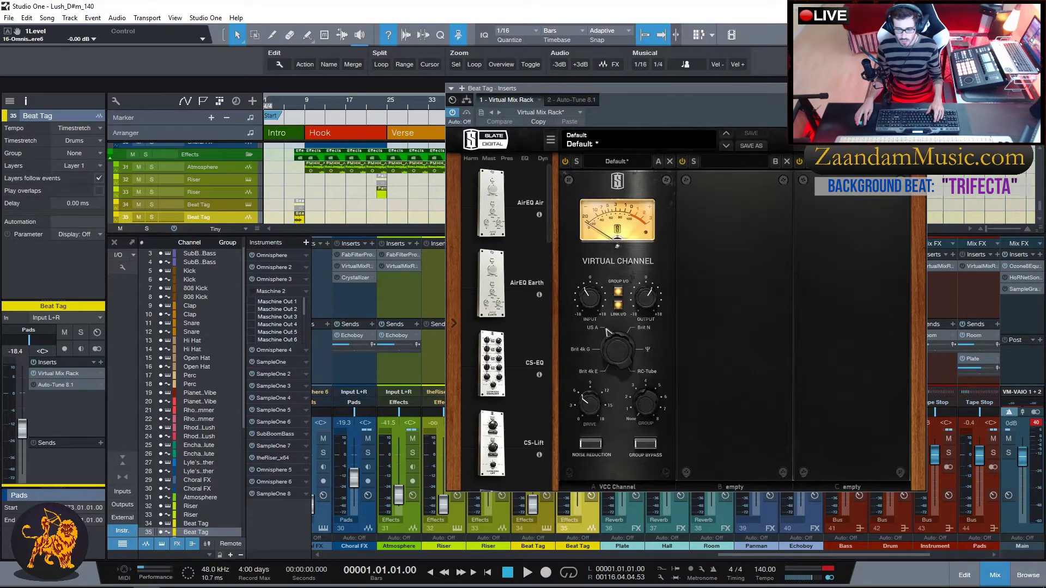
left_click(920, 88)
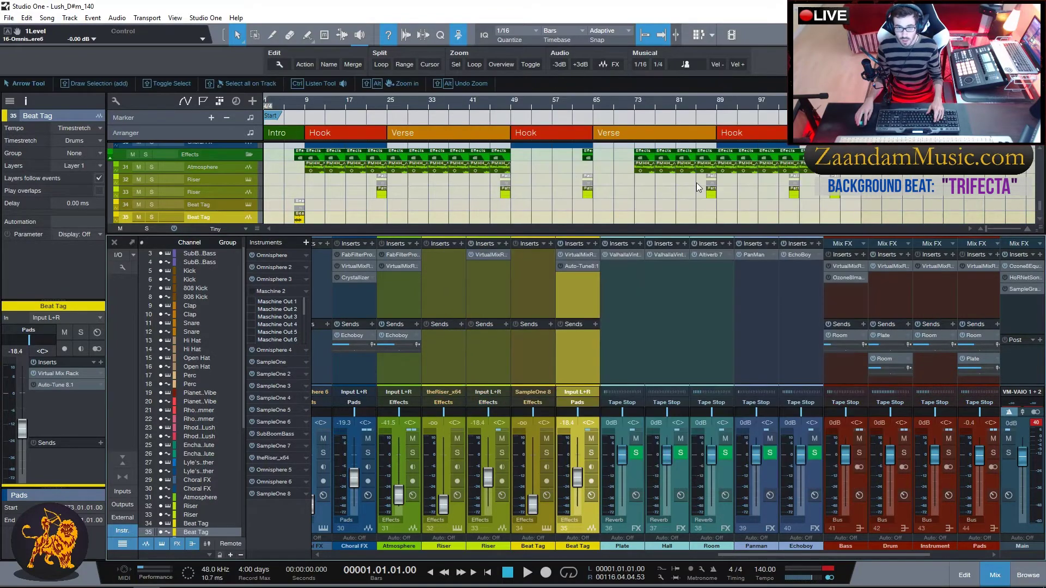
left_click(584, 266)
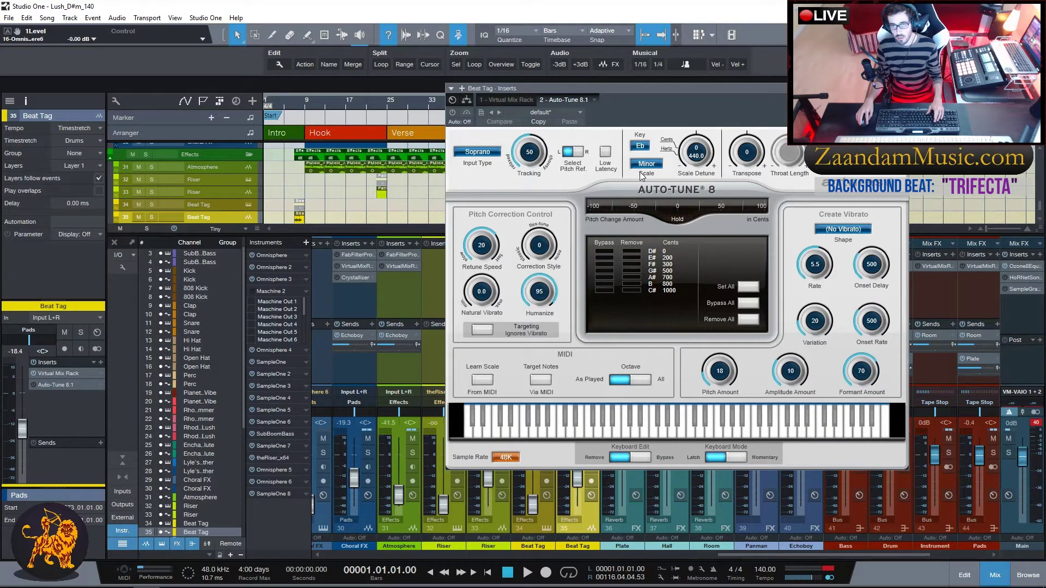
left_click(902, 89)
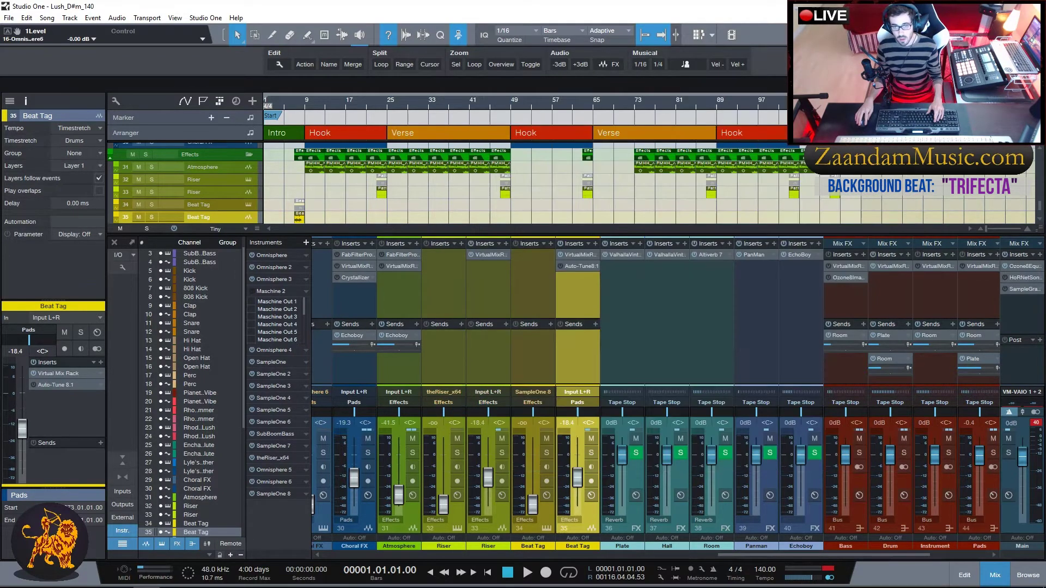
Select the Bass bus and examine its Virtual Mix Rack and Ozone 8 Imager settings, closing each plug-in window.
scroll(626, 315, "down", 1)
scroll(550, 327, "down", 4)
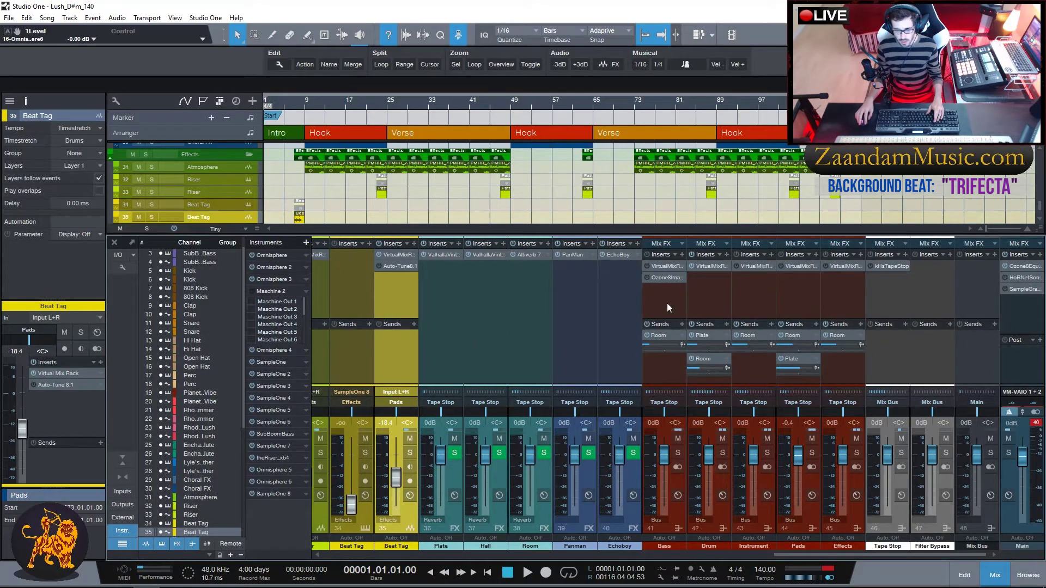
left_click(667, 303)
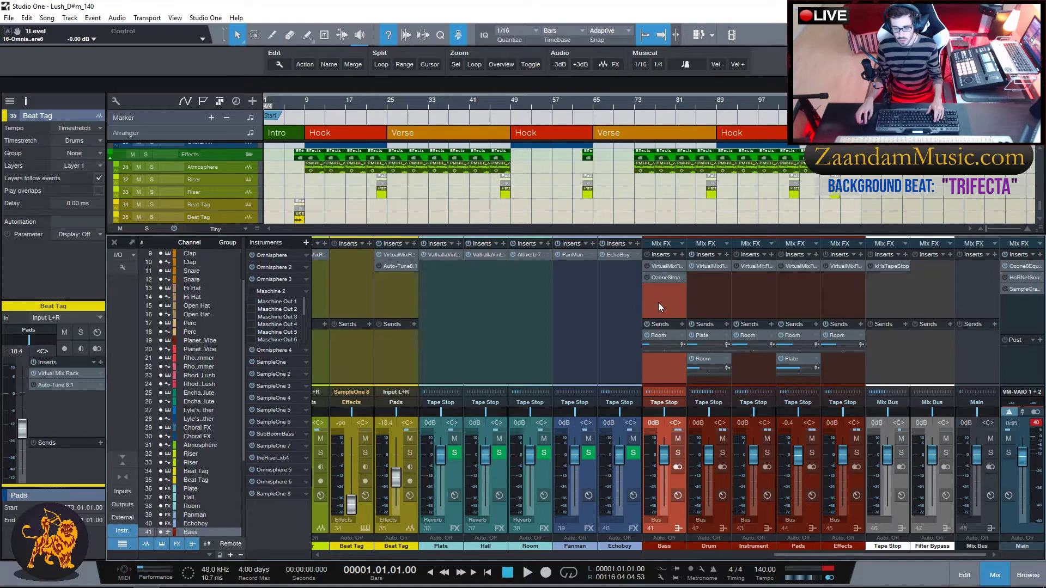
left_click(664, 266)
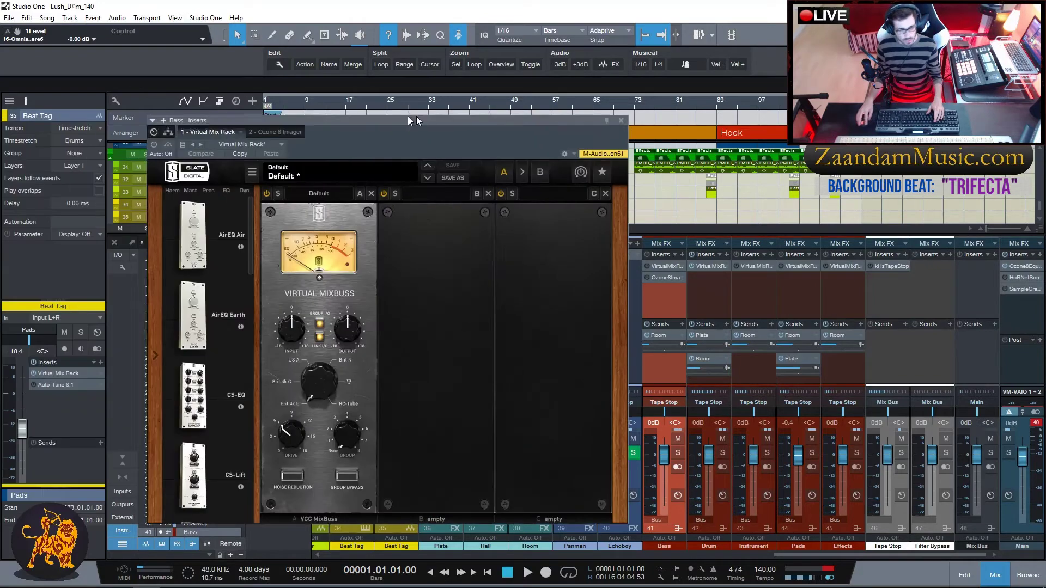
left_click_drag(409, 117, 538, 115)
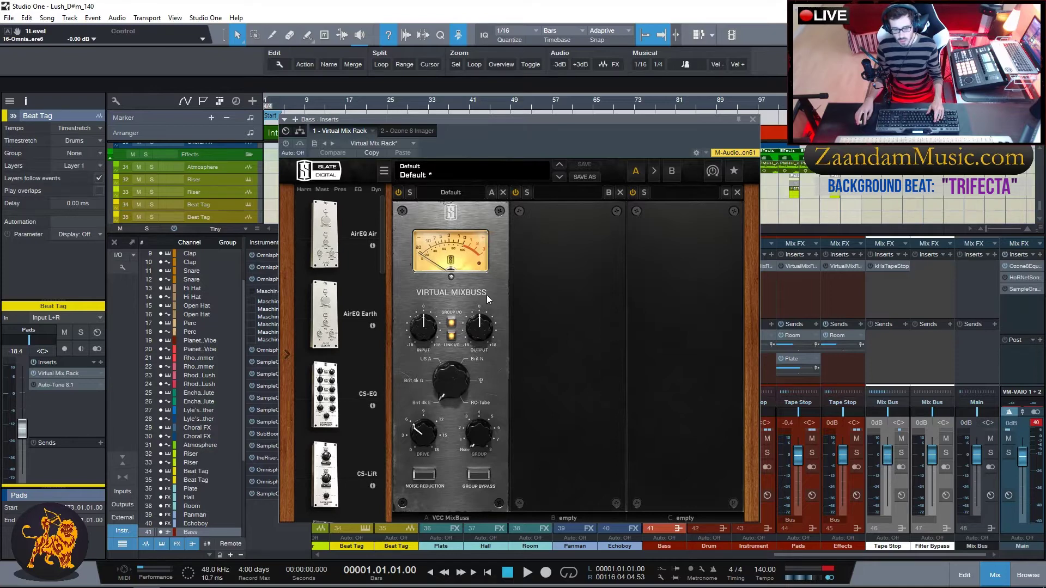
left_click(753, 120)
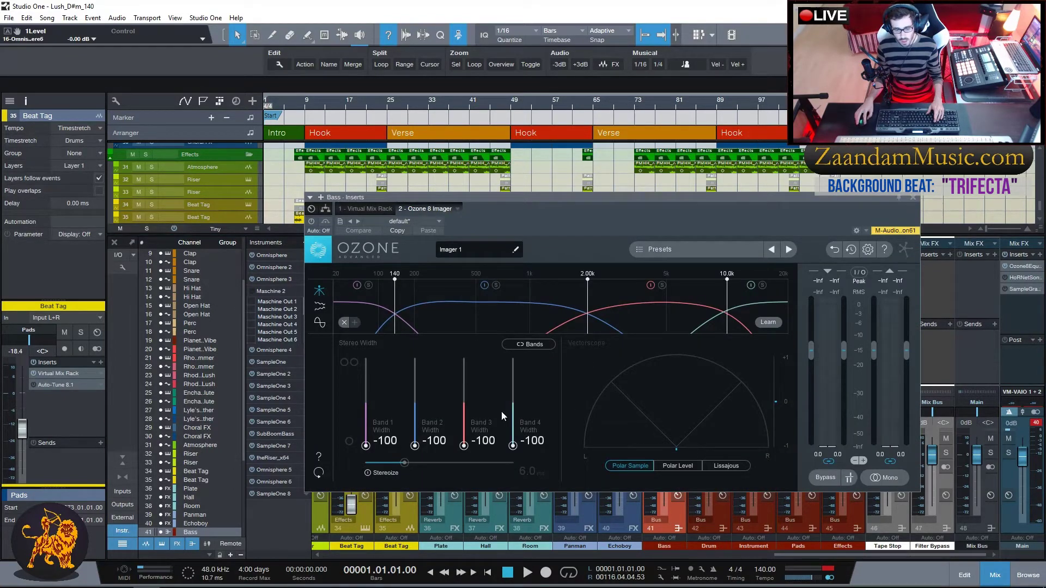
left_click(912, 197)
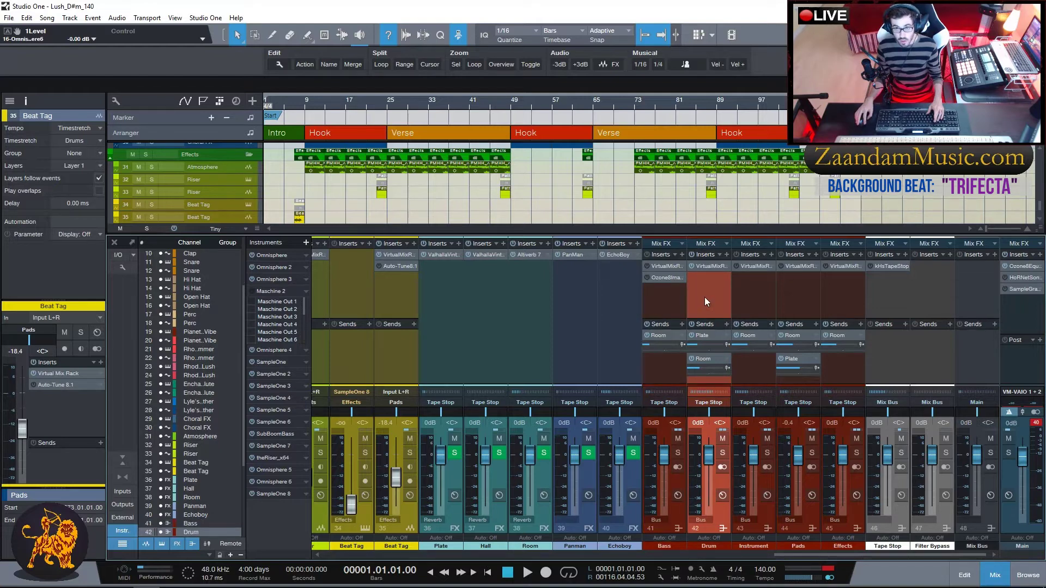
Examine the Virtual Mix Rack settings on the Drum bus and close the plug-in window.
left_click(707, 266)
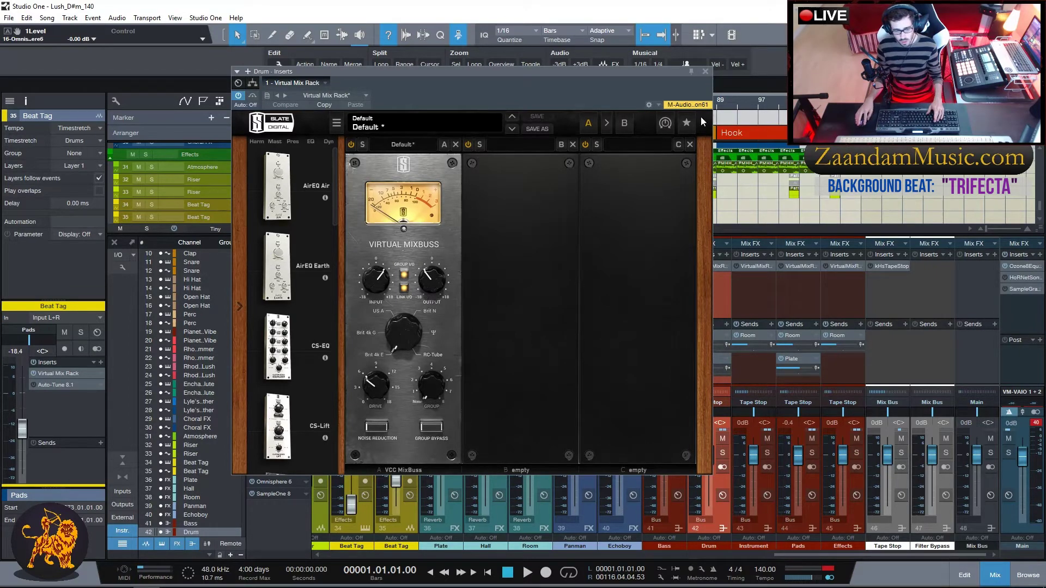
left_click(705, 72)
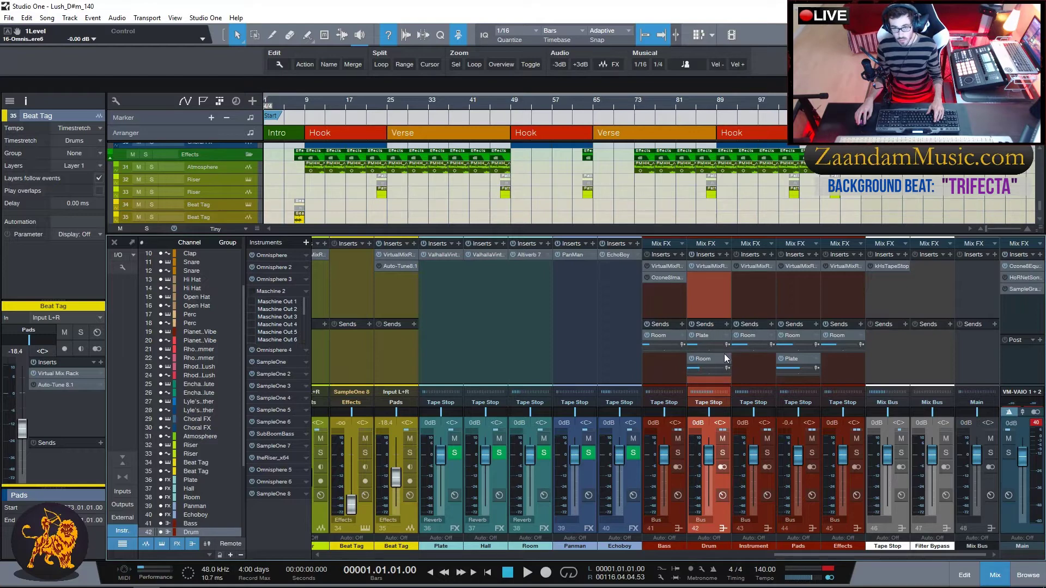
Select the Instrument bus, examine its Virtual Mix Rack settings and close the plug-in window.
left_click(754, 297)
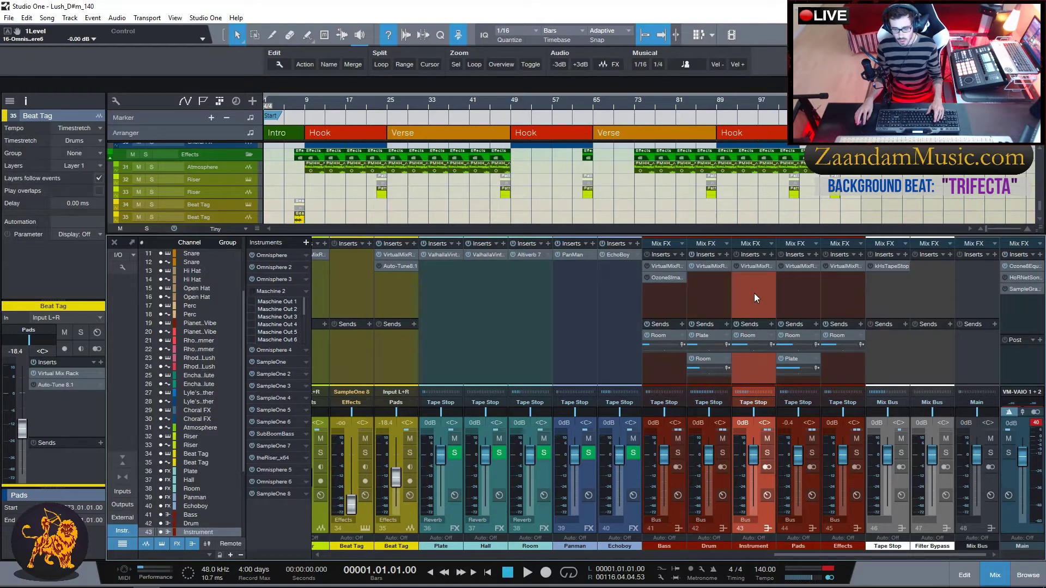
left_click(753, 266)
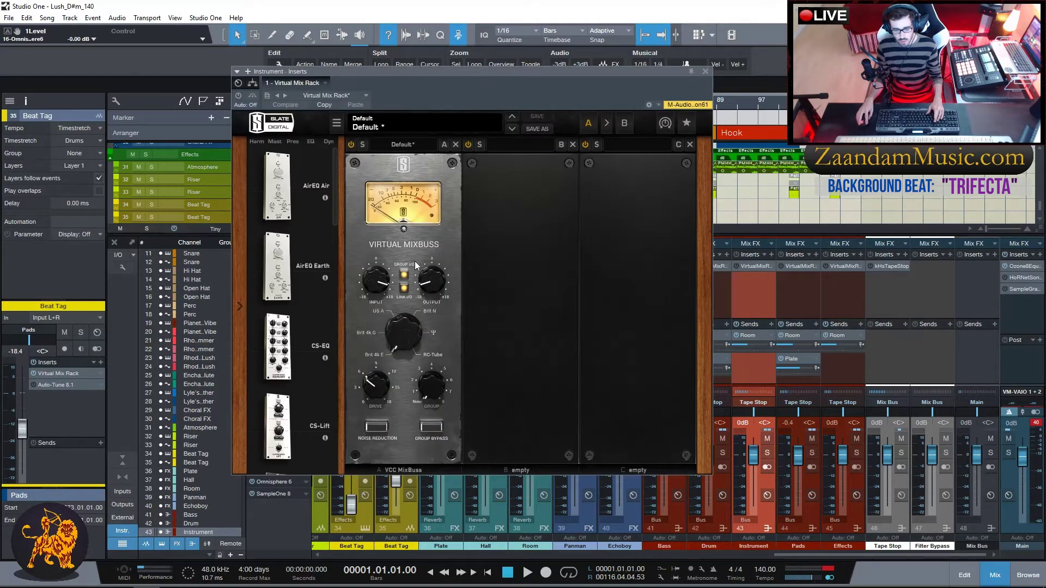
left_click(705, 72)
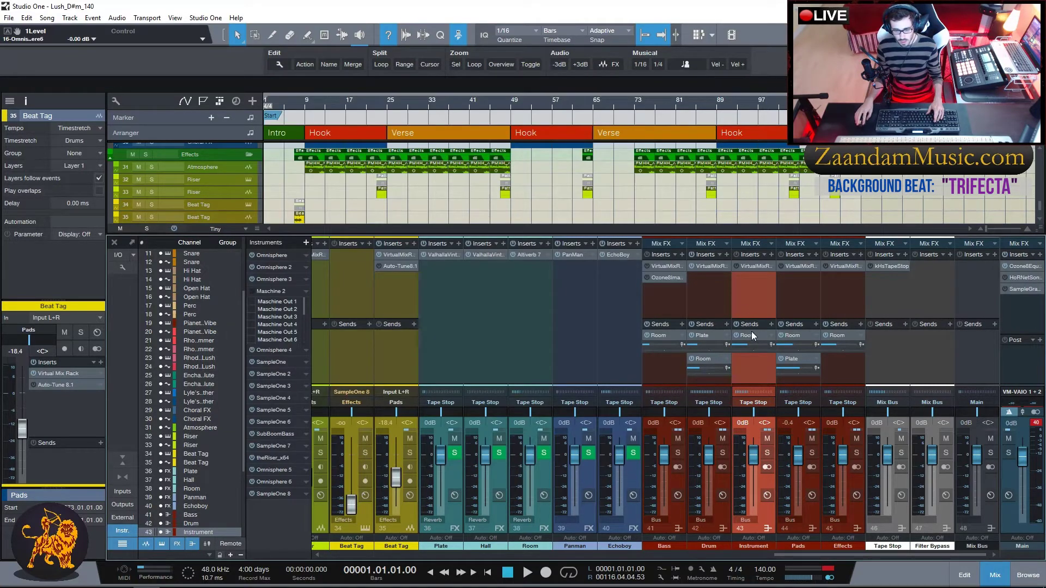
Select the Pads bus, examine its Virtual Mix Rack settings and close the plug-in window.
left_click(789, 305)
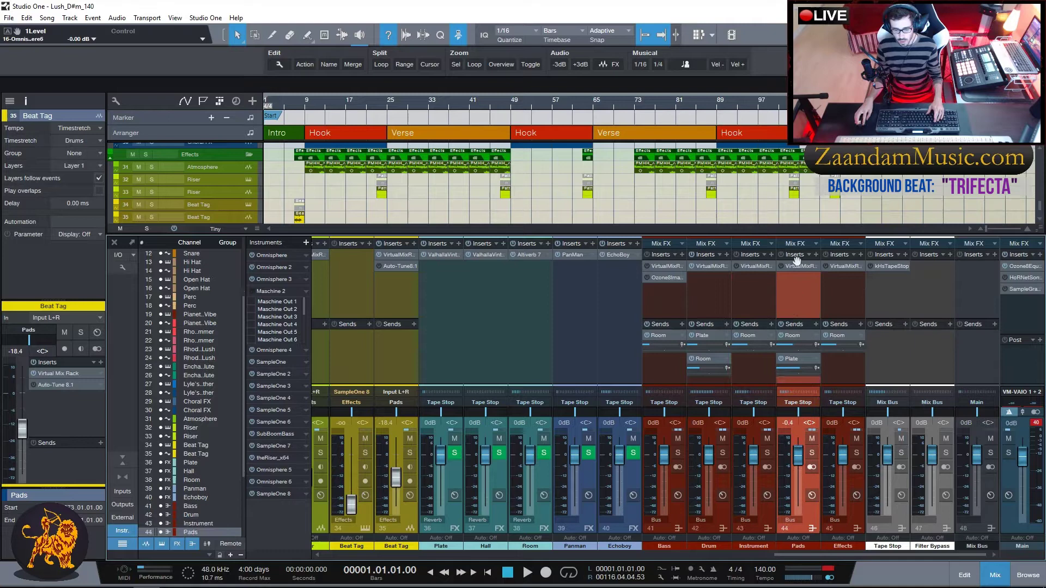
left_click(799, 265)
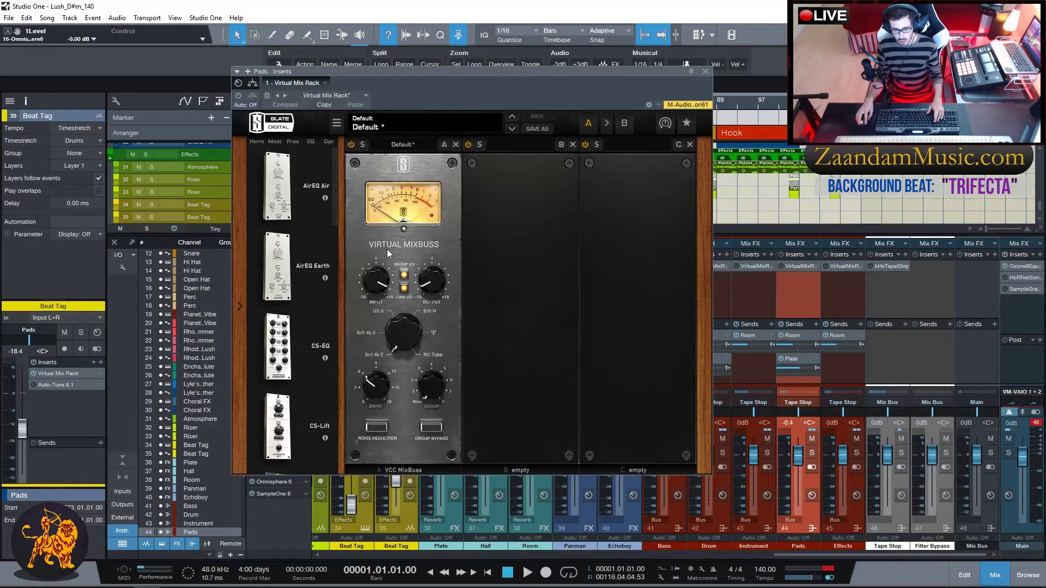
left_click(706, 72)
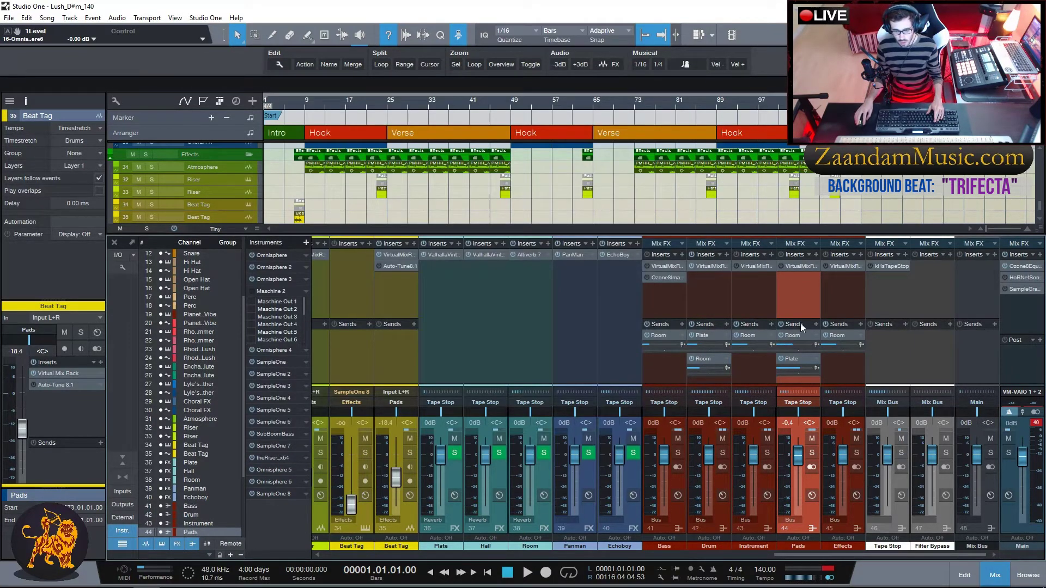
Reroute the second send of the Pads bus from Plate to Hall.
mouse_move(787, 368)
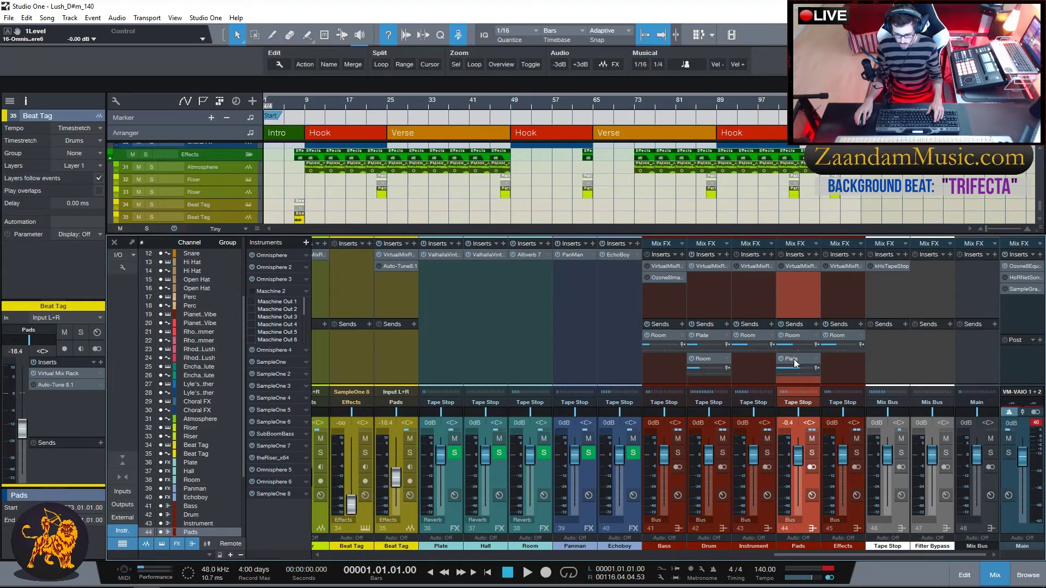
left_click(812, 358)
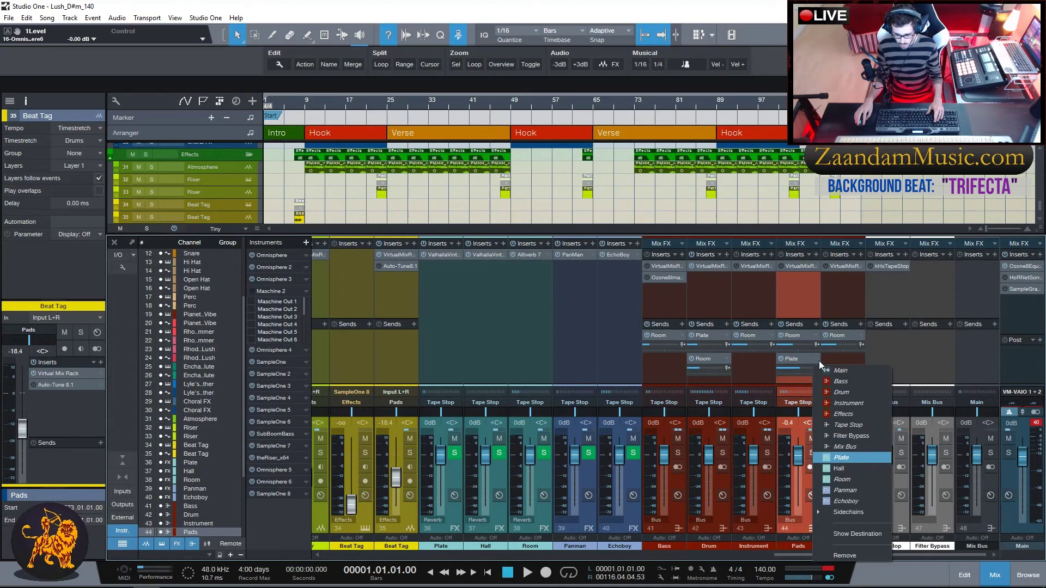
left_click(851, 469)
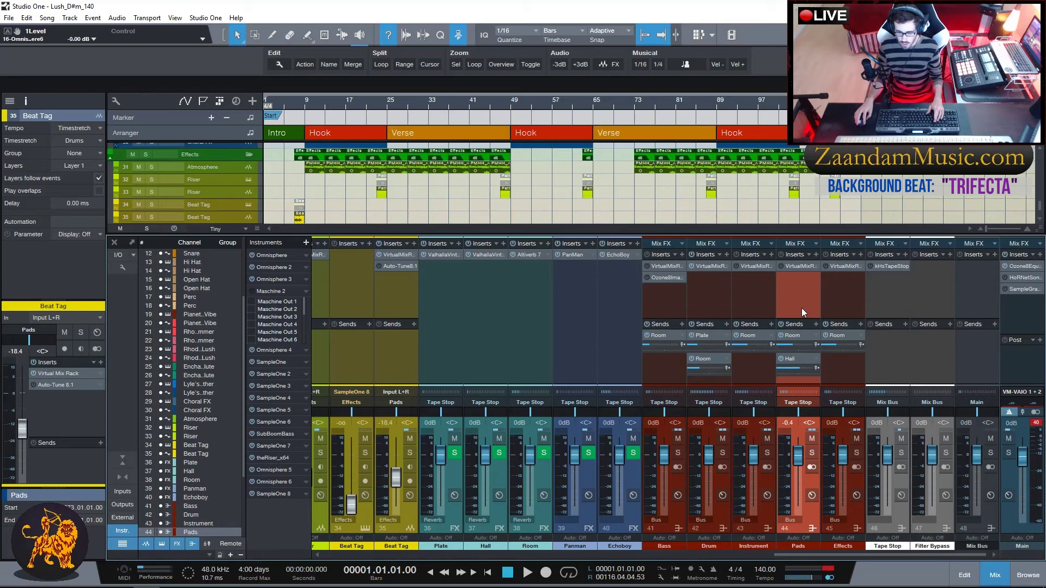
Select the Effects bus, examine its Virtual Mix Rack settings and close the plug-in window.
left_click(844, 298)
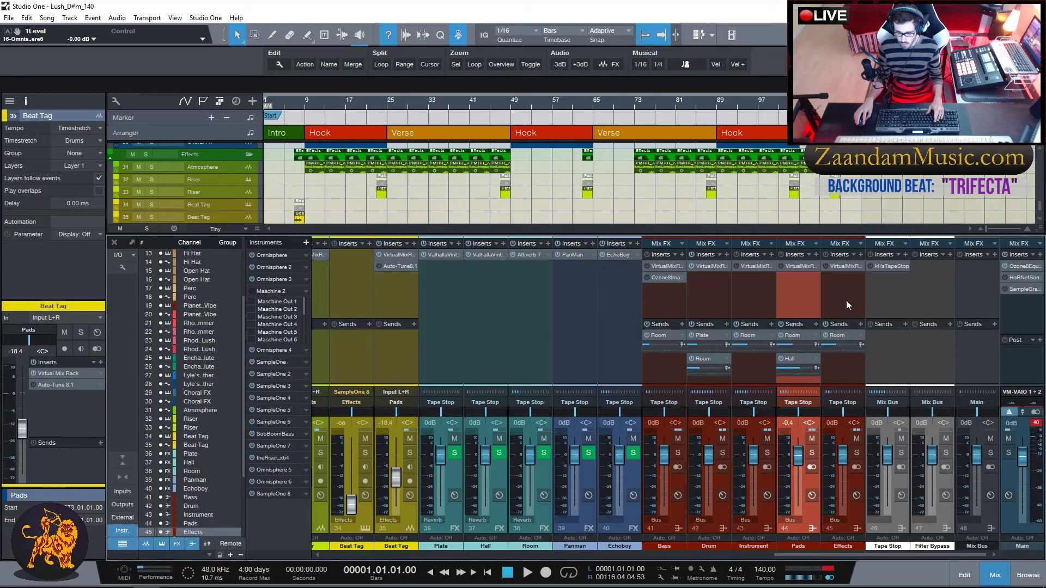
left_click(841, 267)
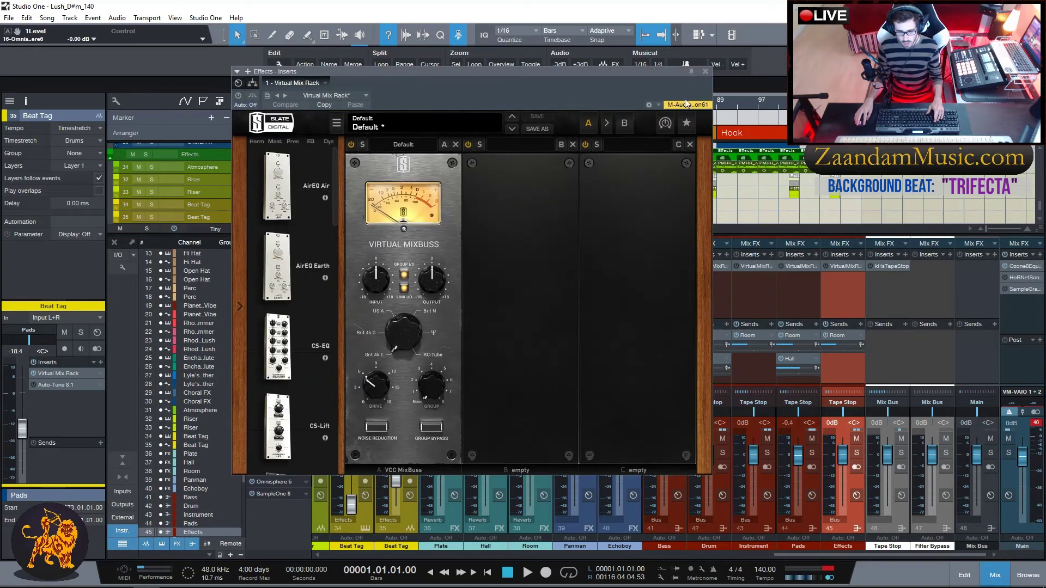
left_click(705, 71)
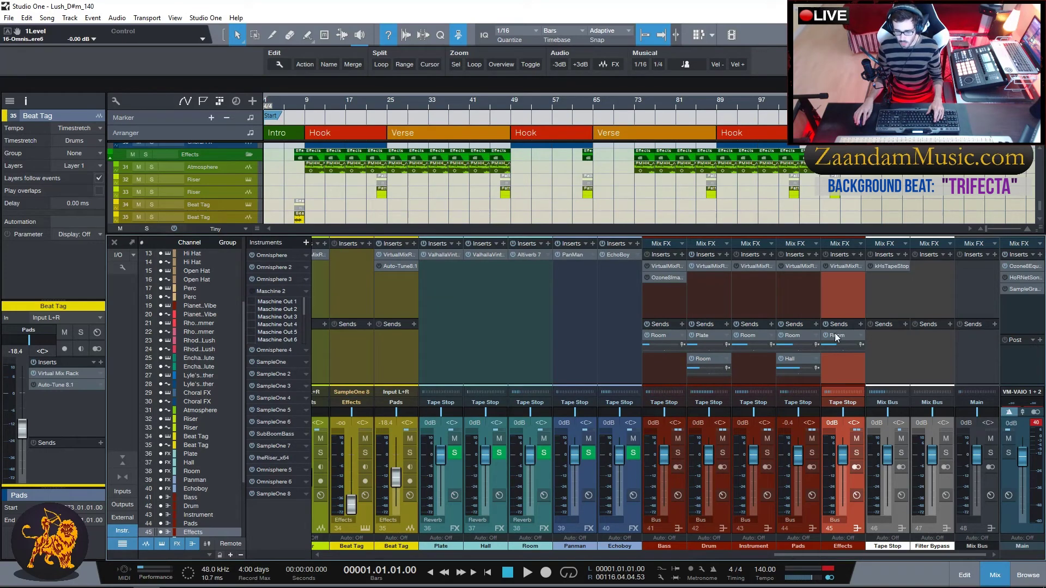
Look over the Tape Stop, Filter Bypass and Mix Bus channels, including the kHs Tape Stop insert.
left_click(878, 298)
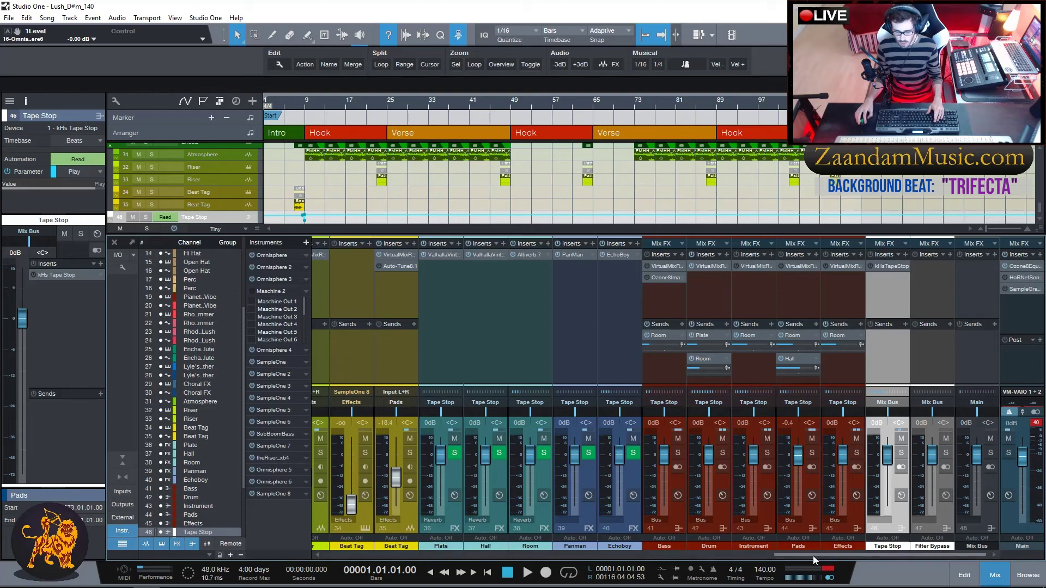
left_click(938, 380)
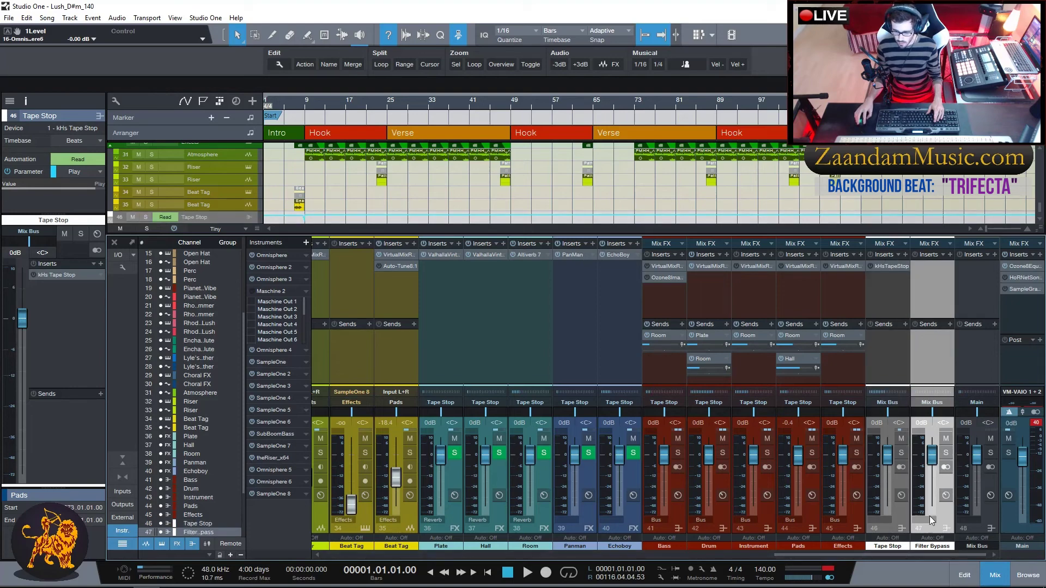
left_click(888, 267)
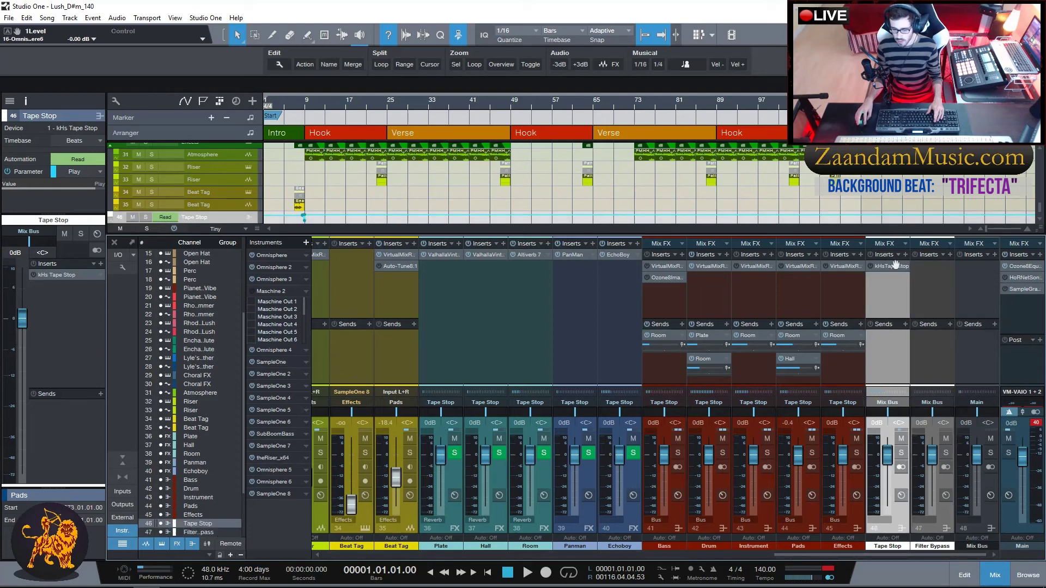
left_click(976, 280)
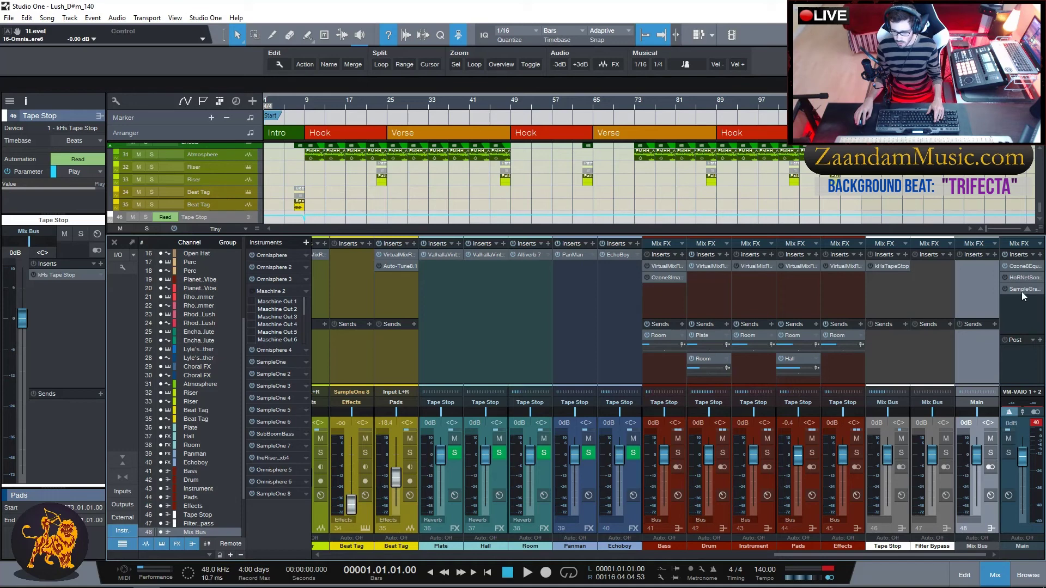
Select the Main output channel, examine its Ozone 8 Equalizer settings and close the plug-in window.
left_click(1021, 305)
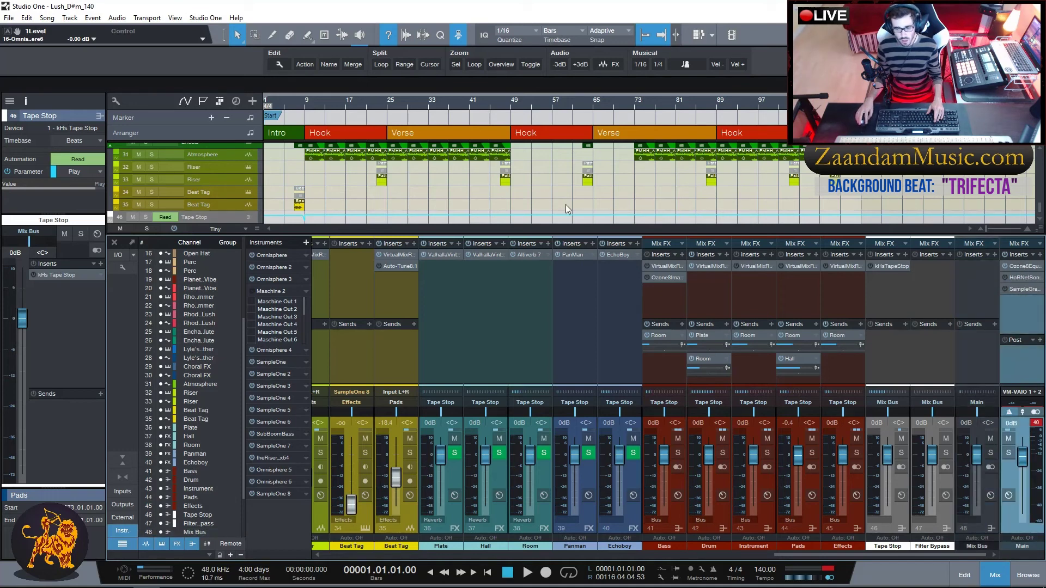
key("F11")
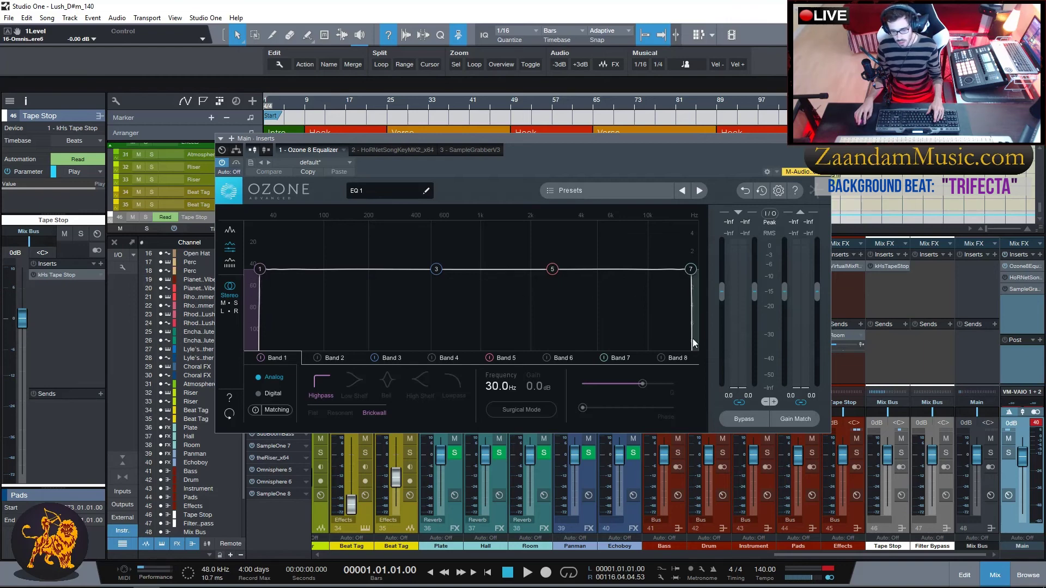
left_click(824, 139)
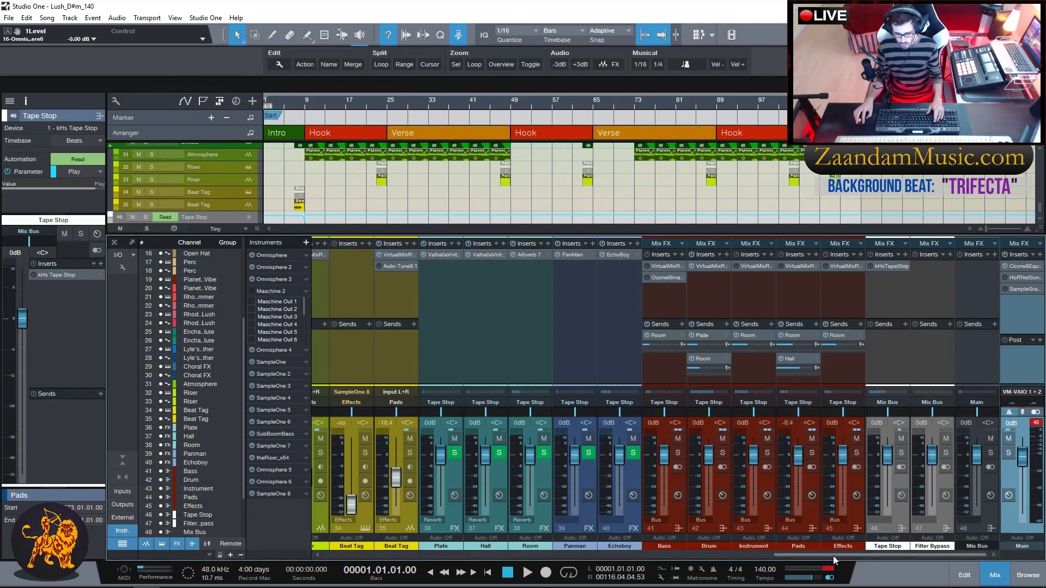
Hide the mixer and enlarge the Tape Stop automation track in the arrangement to inspect its Play envelope.
left_click_drag(835, 557, 318, 277)
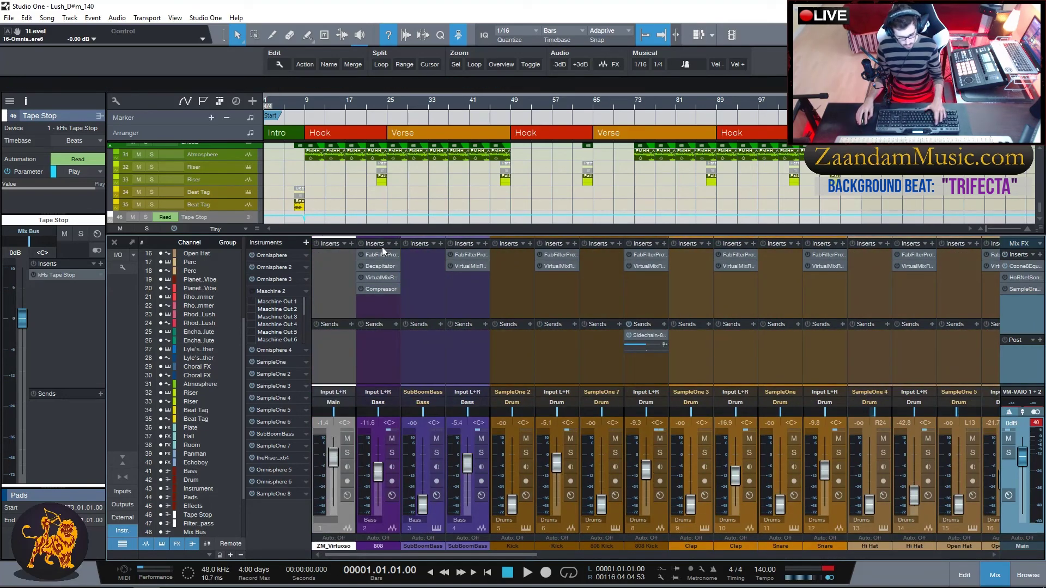
key("F3")
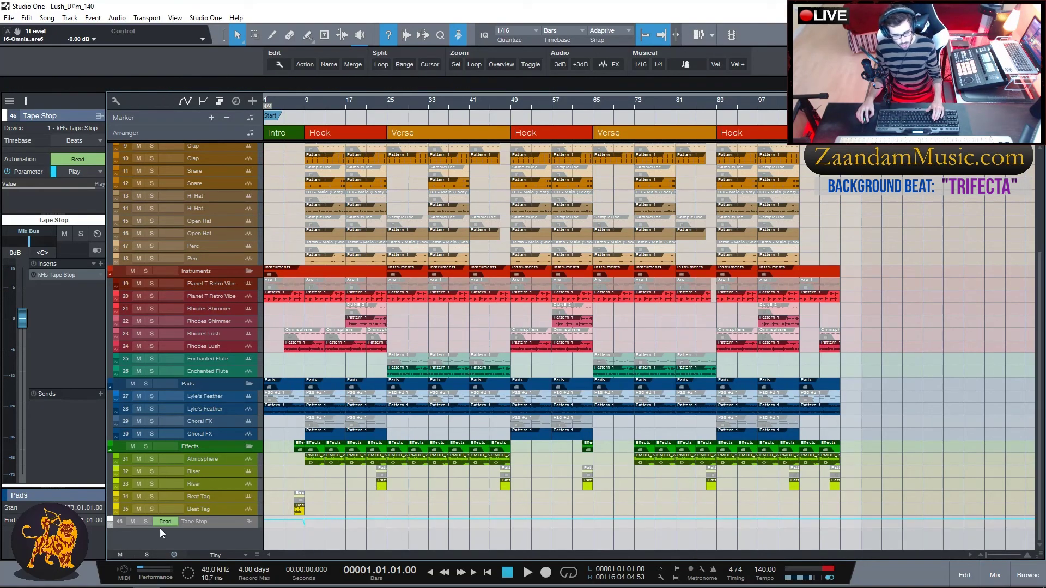
left_click_drag(209, 529, 216, 553)
scroll(341, 507, "down", 1)
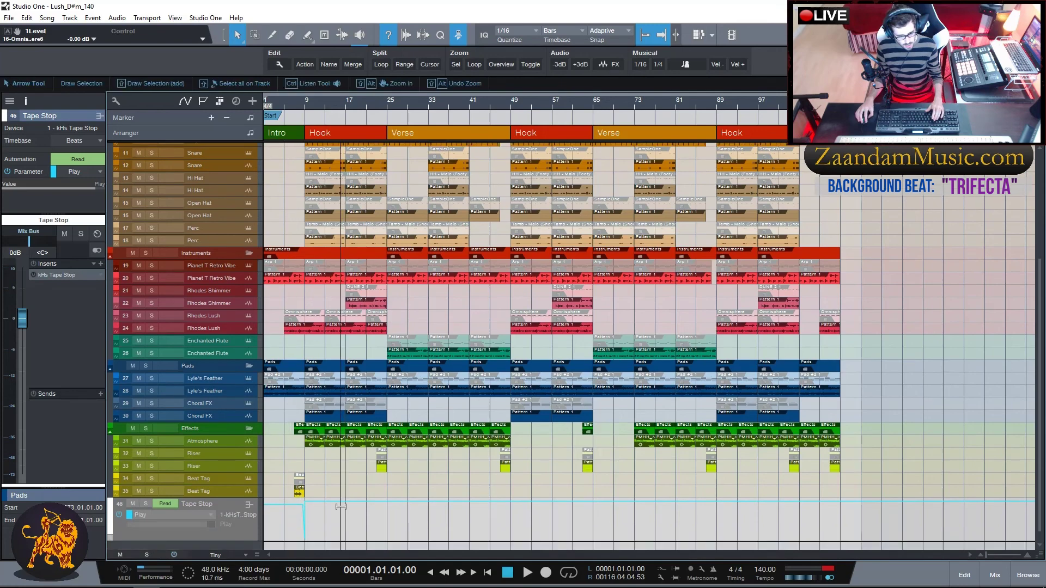
scroll(341, 506, "down", 1)
Show the mixer again, open the kHs Tape Stop plug-in of the Tape Stop bus and move its window aside.
key("F3")
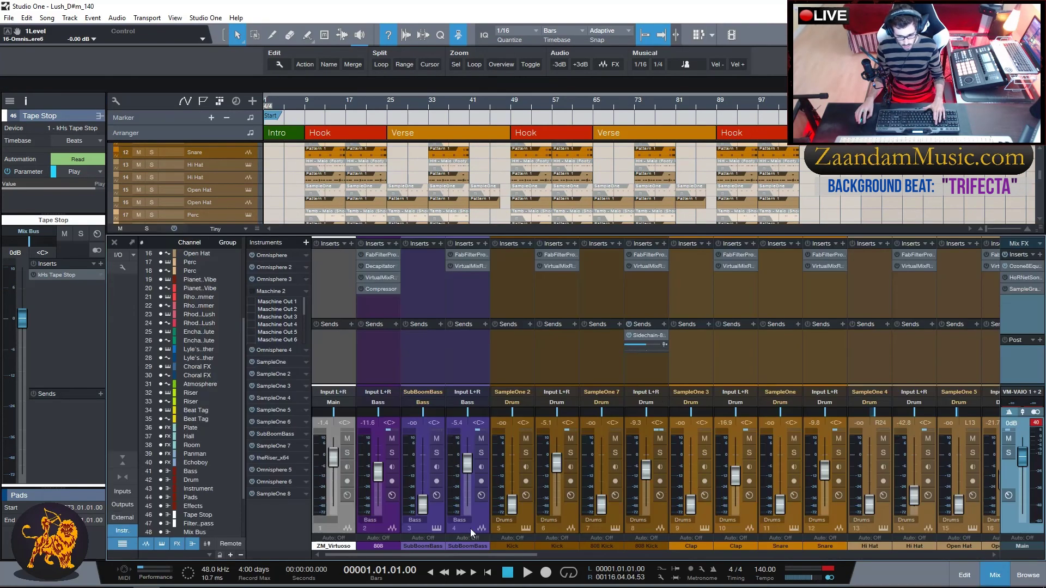
left_click_drag(419, 553, 866, 556)
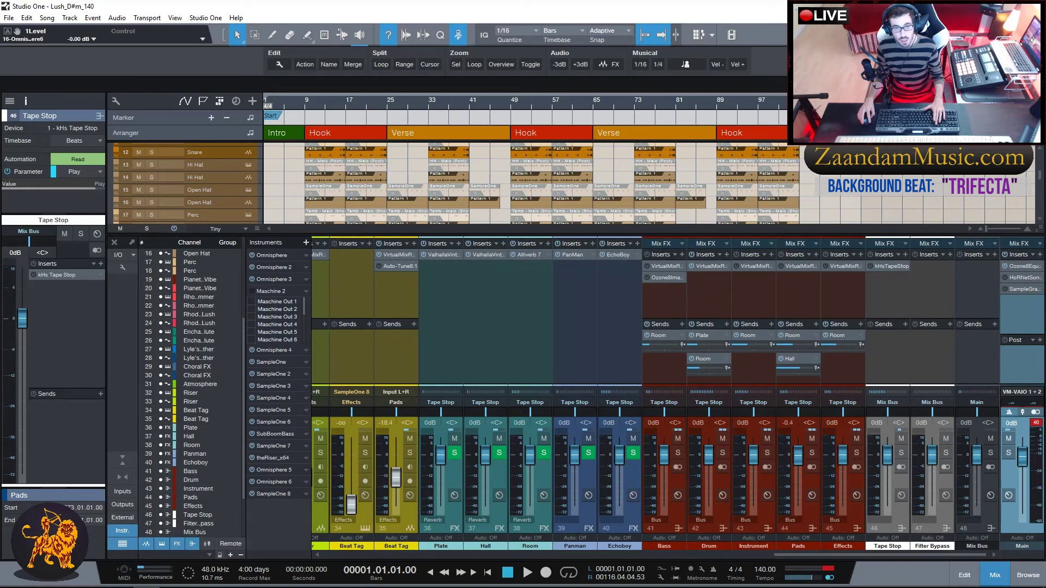
left_click_drag(281, 318, 538, 264)
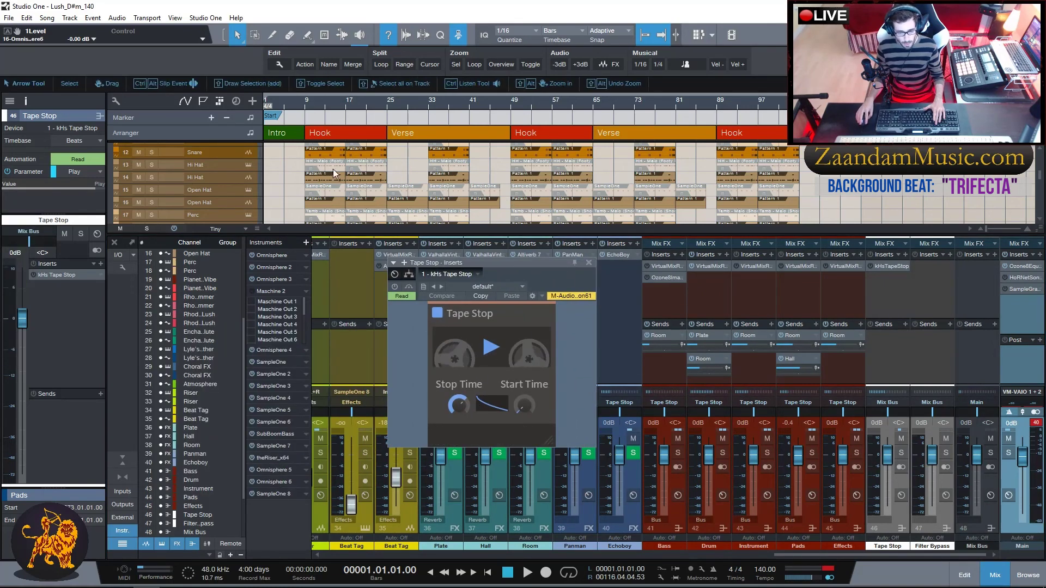
Mute the ZM_Virtuoso audio event on the first track with the Mute tool and return to the Arrow tool.
scroll(293, 176, "down", 5)
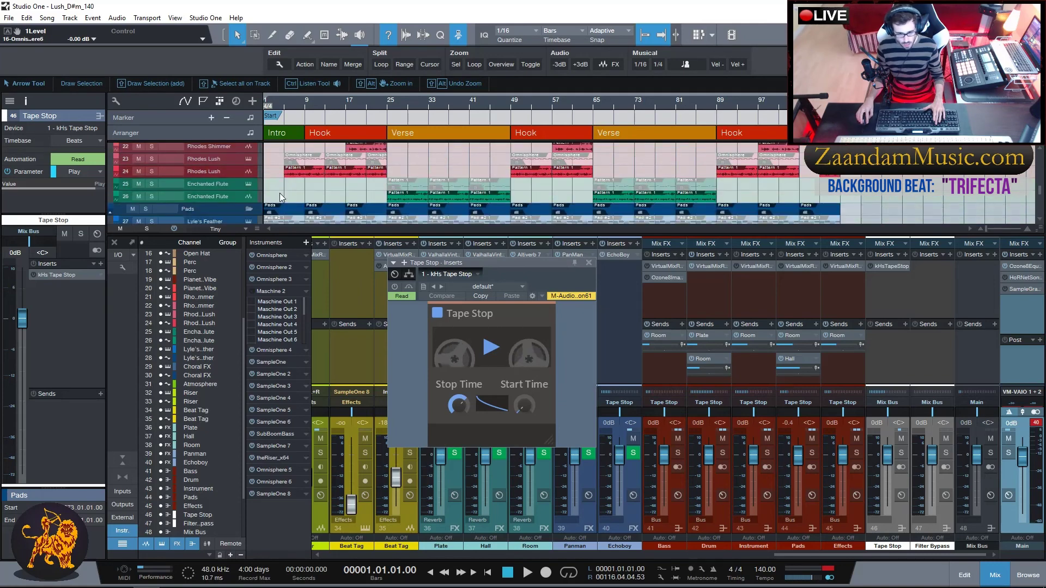
scroll(279, 193, "up", 8)
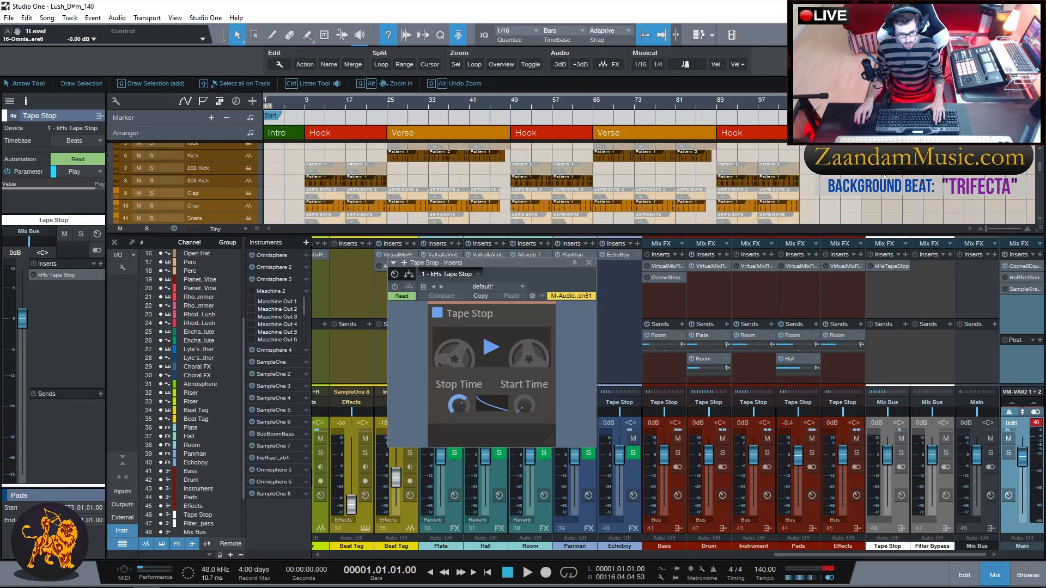
scroll(349, 164, "up", 3)
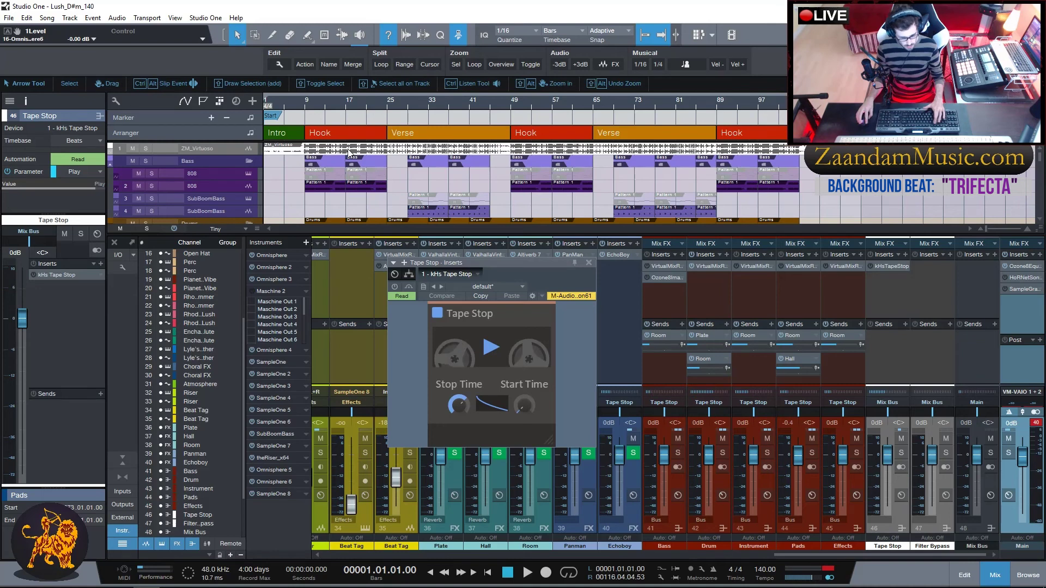
key("6")
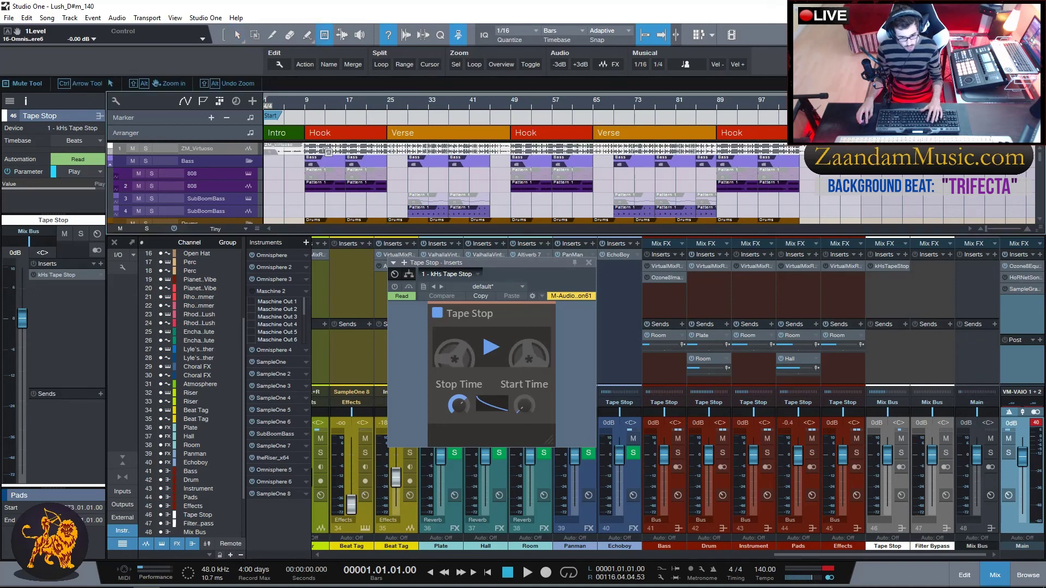
key("1")
Play the song from bar 7 through the Tape Stop automation before the first Hook, and stop playback.
scroll(329, 152, "down", 1)
scroll(457, 183, "down", 20)
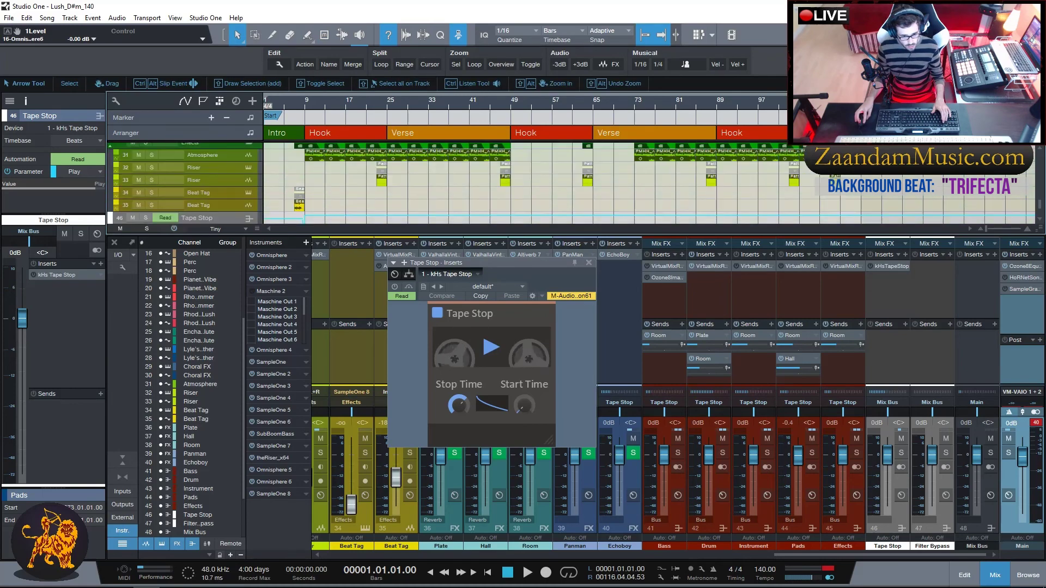
scroll(407, 180, "down", 2)
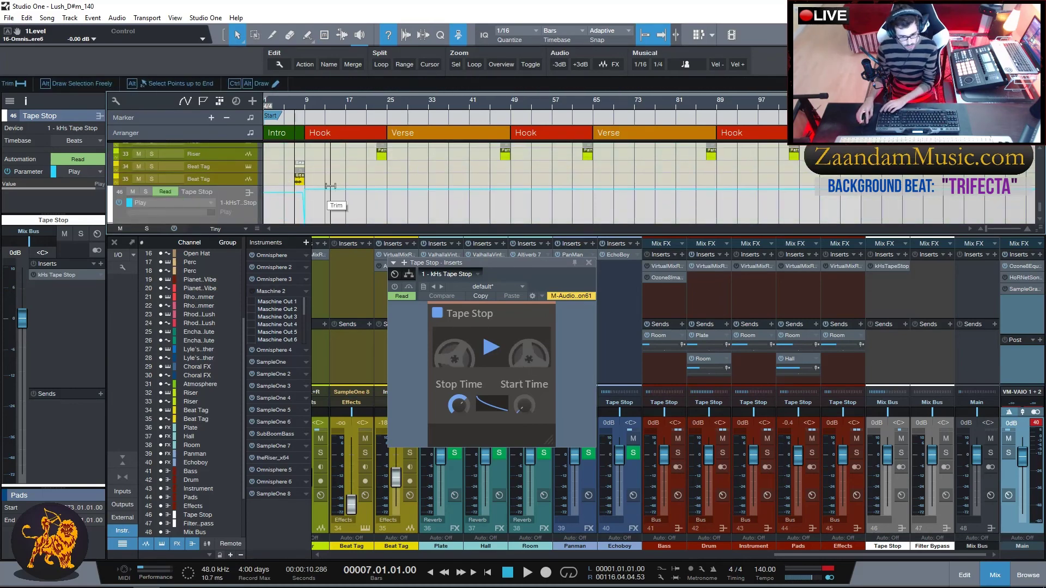
key("space")
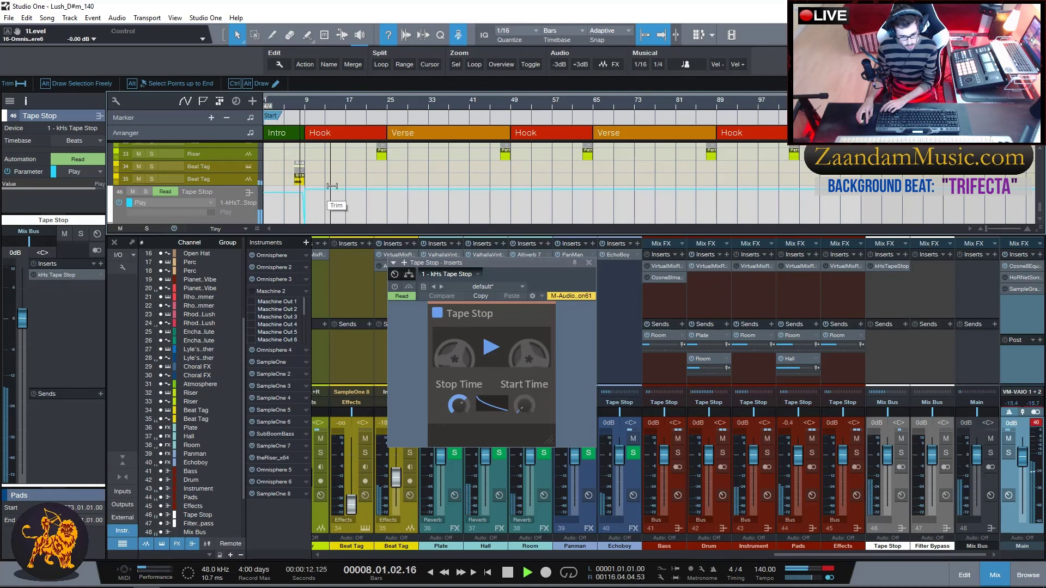
key("space")
Return the playback position and activate the kHs Tape Stop insert on the Tape Stop bus.
key("comma")
left_click(870, 265)
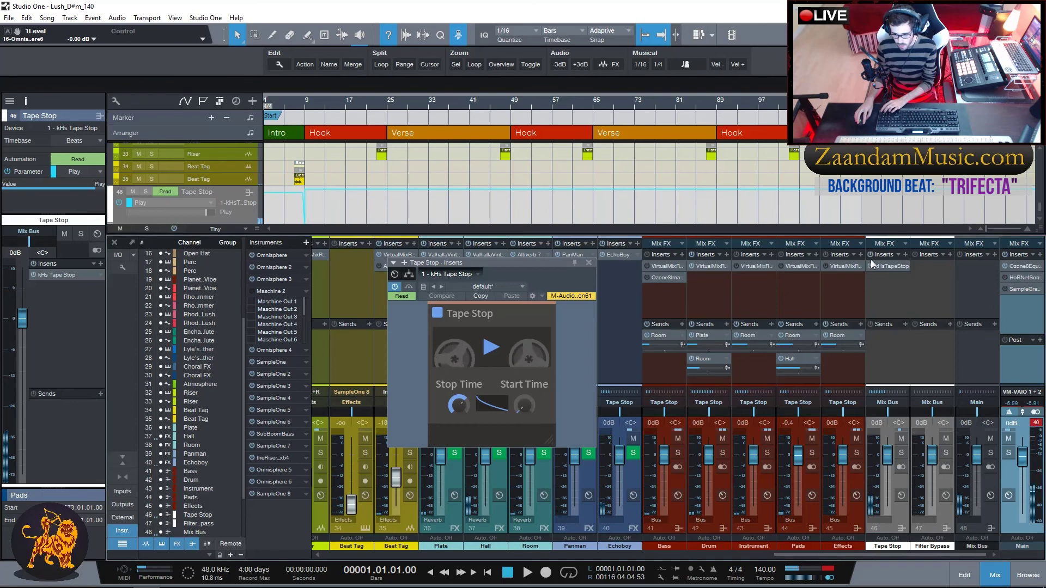
Play the song from late in the Intro through the Tape Stop automation into the first Hook, and stop playback.
left_click(289, 103)
key("space")
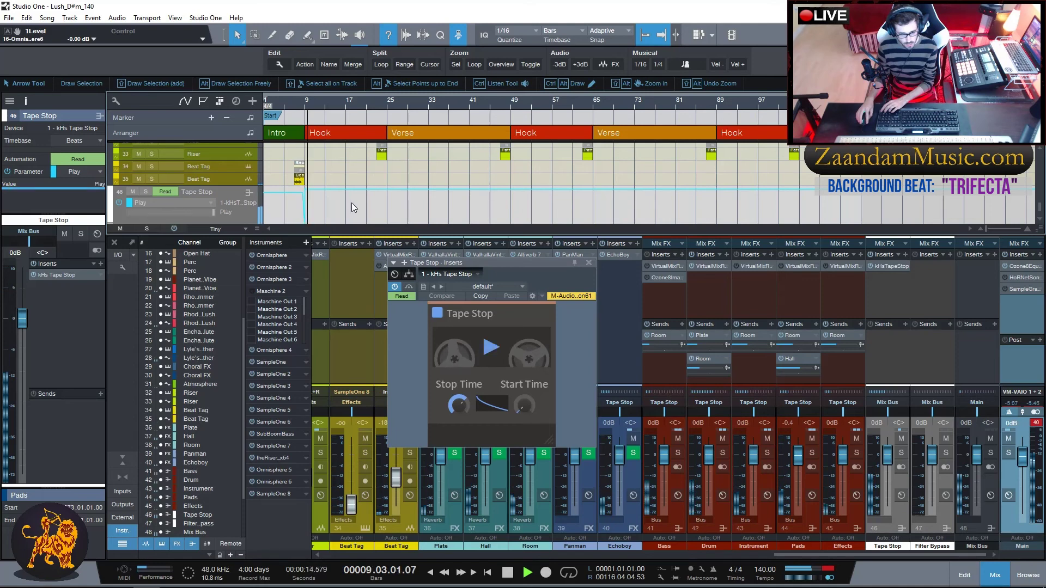
key("space")
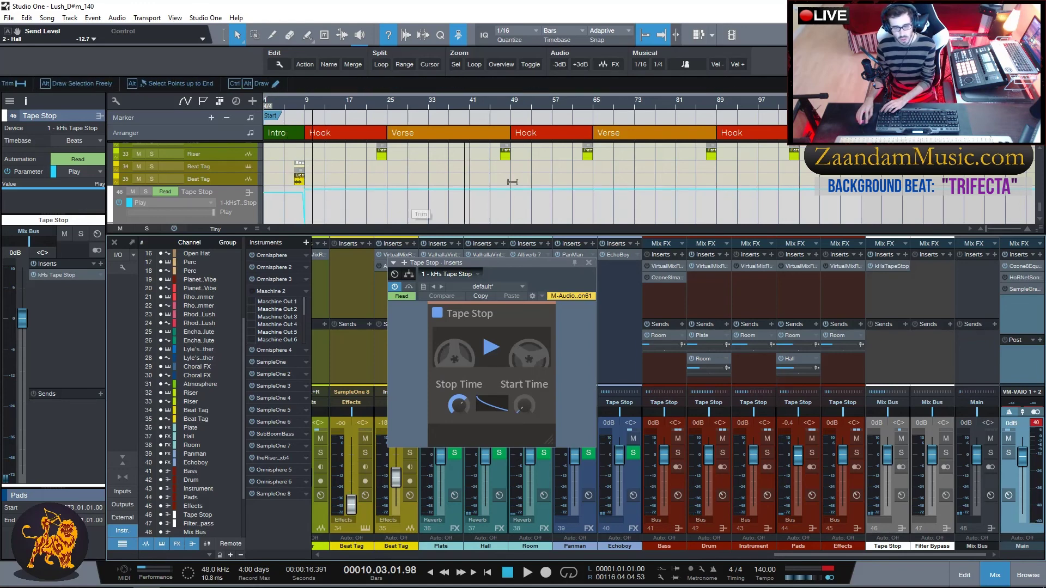
Replay the Tape Stop transition from bar 6 into the first Hook and stop playback.
left_click(290, 104)
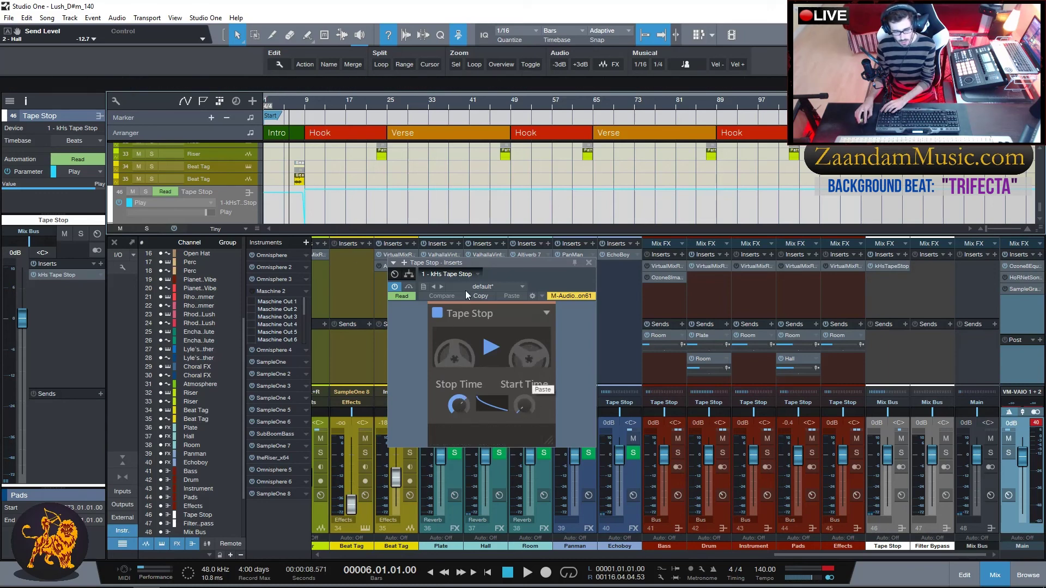
key("space")
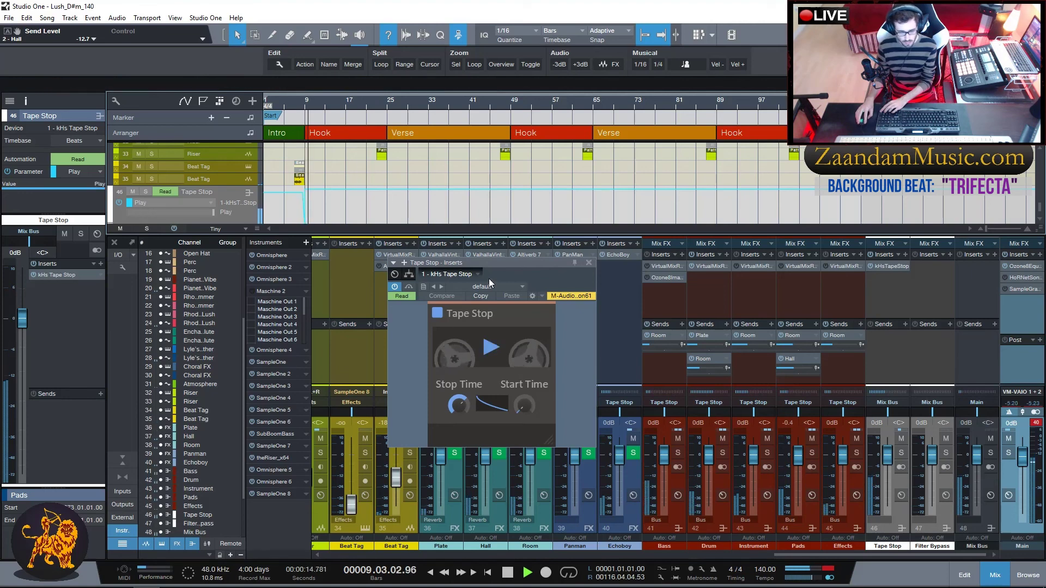
key("space")
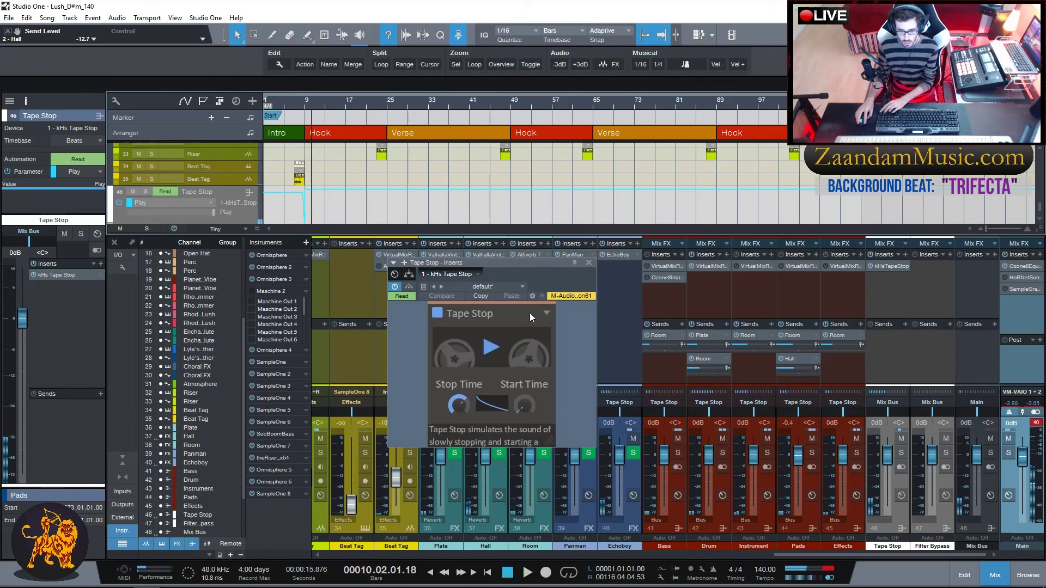
Close the kHs Tape Stop plug-in window and hide the mixer to show the full arrangement from the first track.
left_click(588, 263)
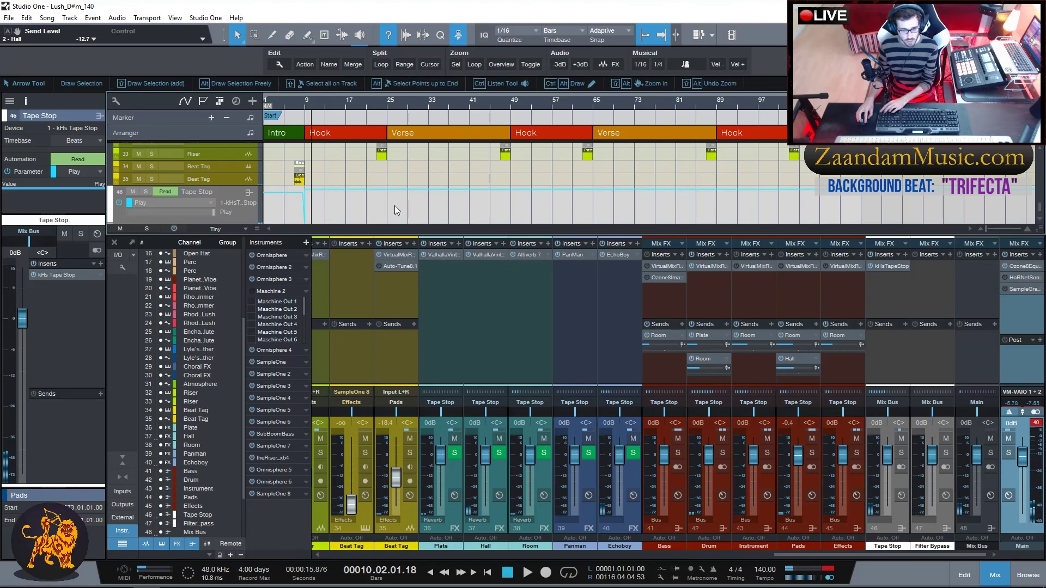
key("F3")
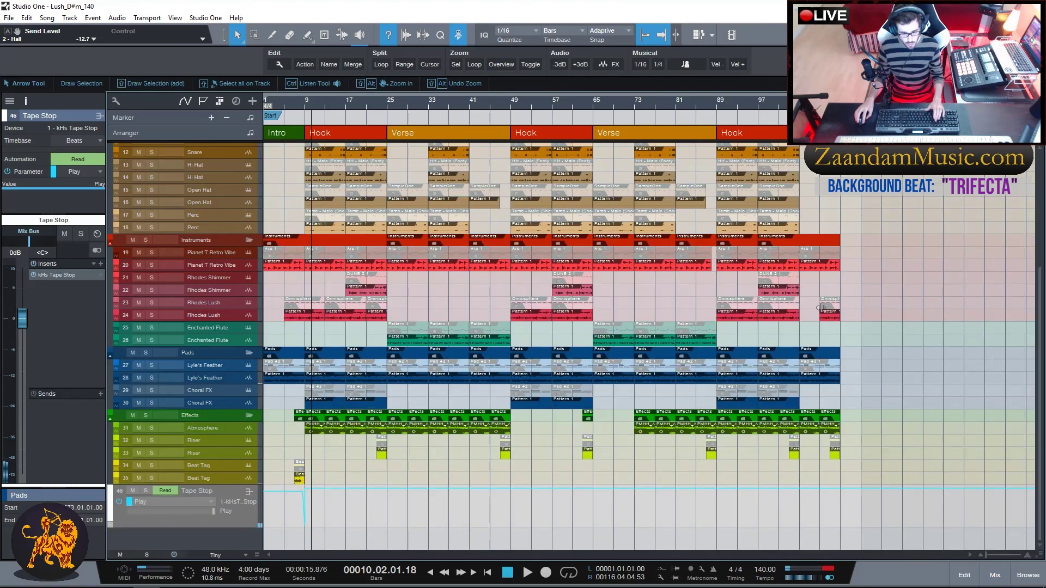
scroll(893, 300, "up", 5)
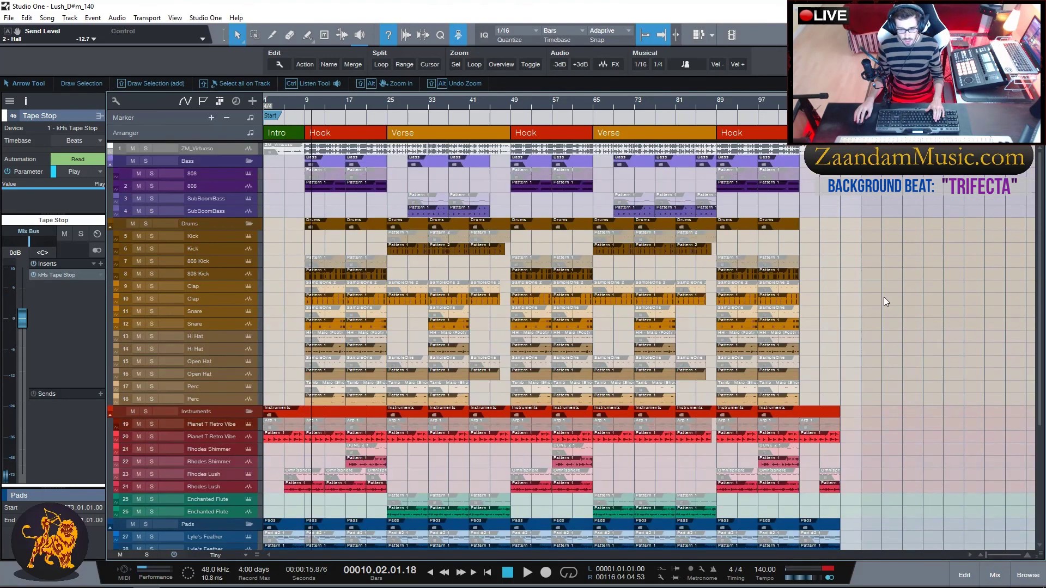